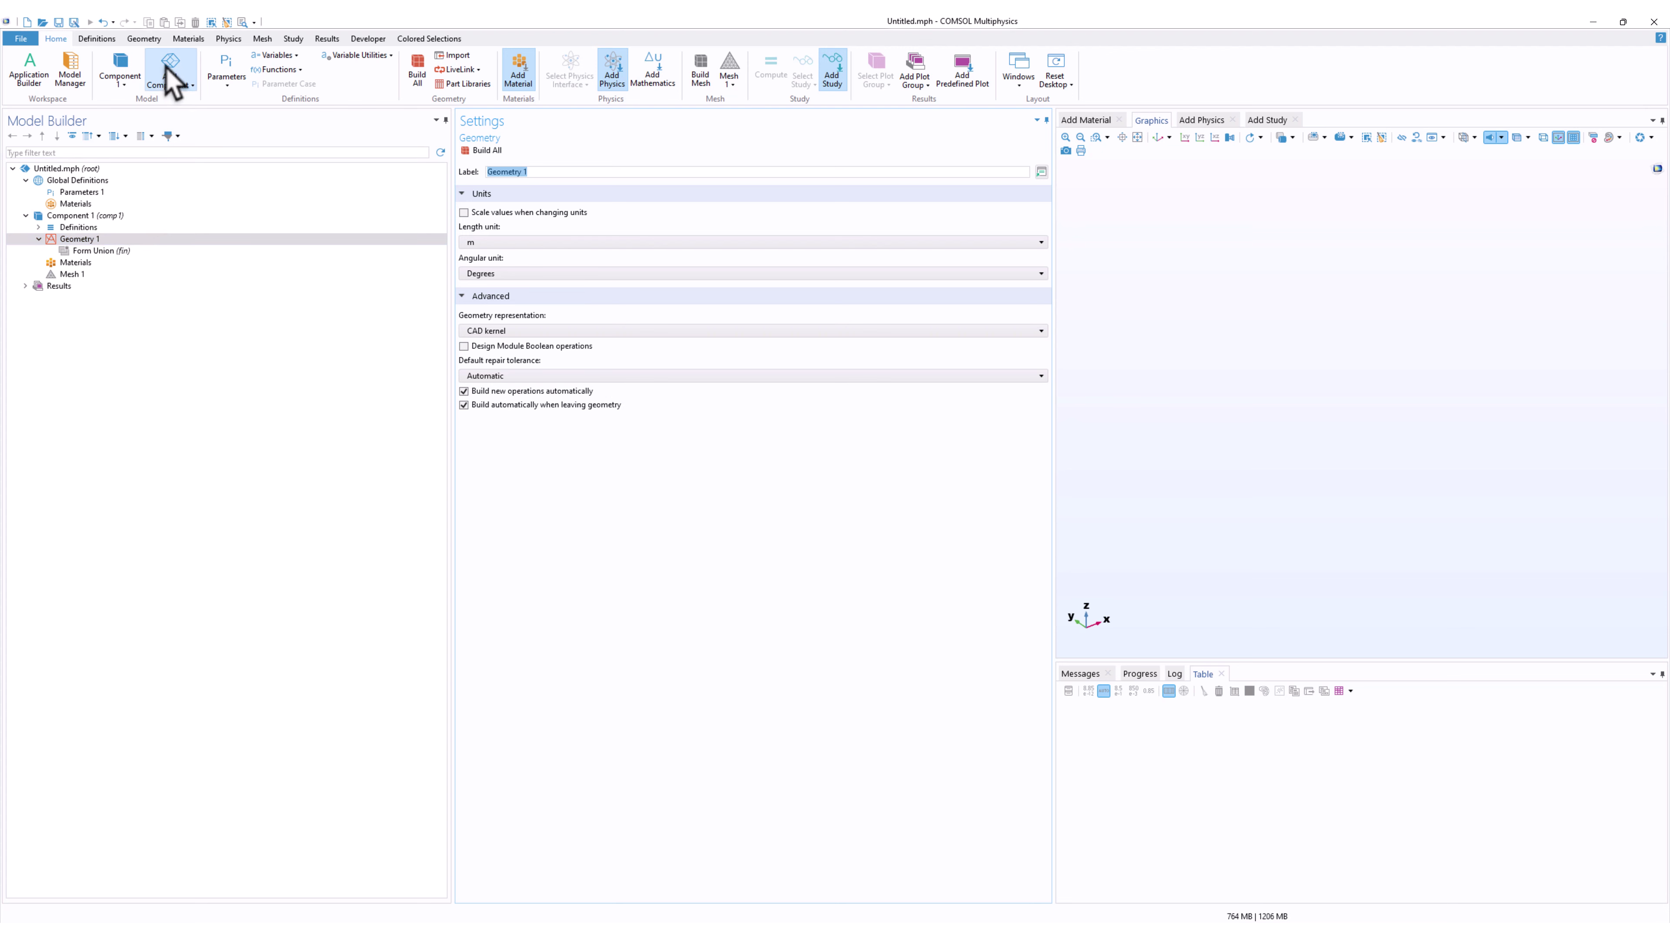
Add Work Plane 1 on the xz-plane at y = 0.5 m, build it, and open its sketch.
{"action": "left_click", "coordinate": [155, 41]}
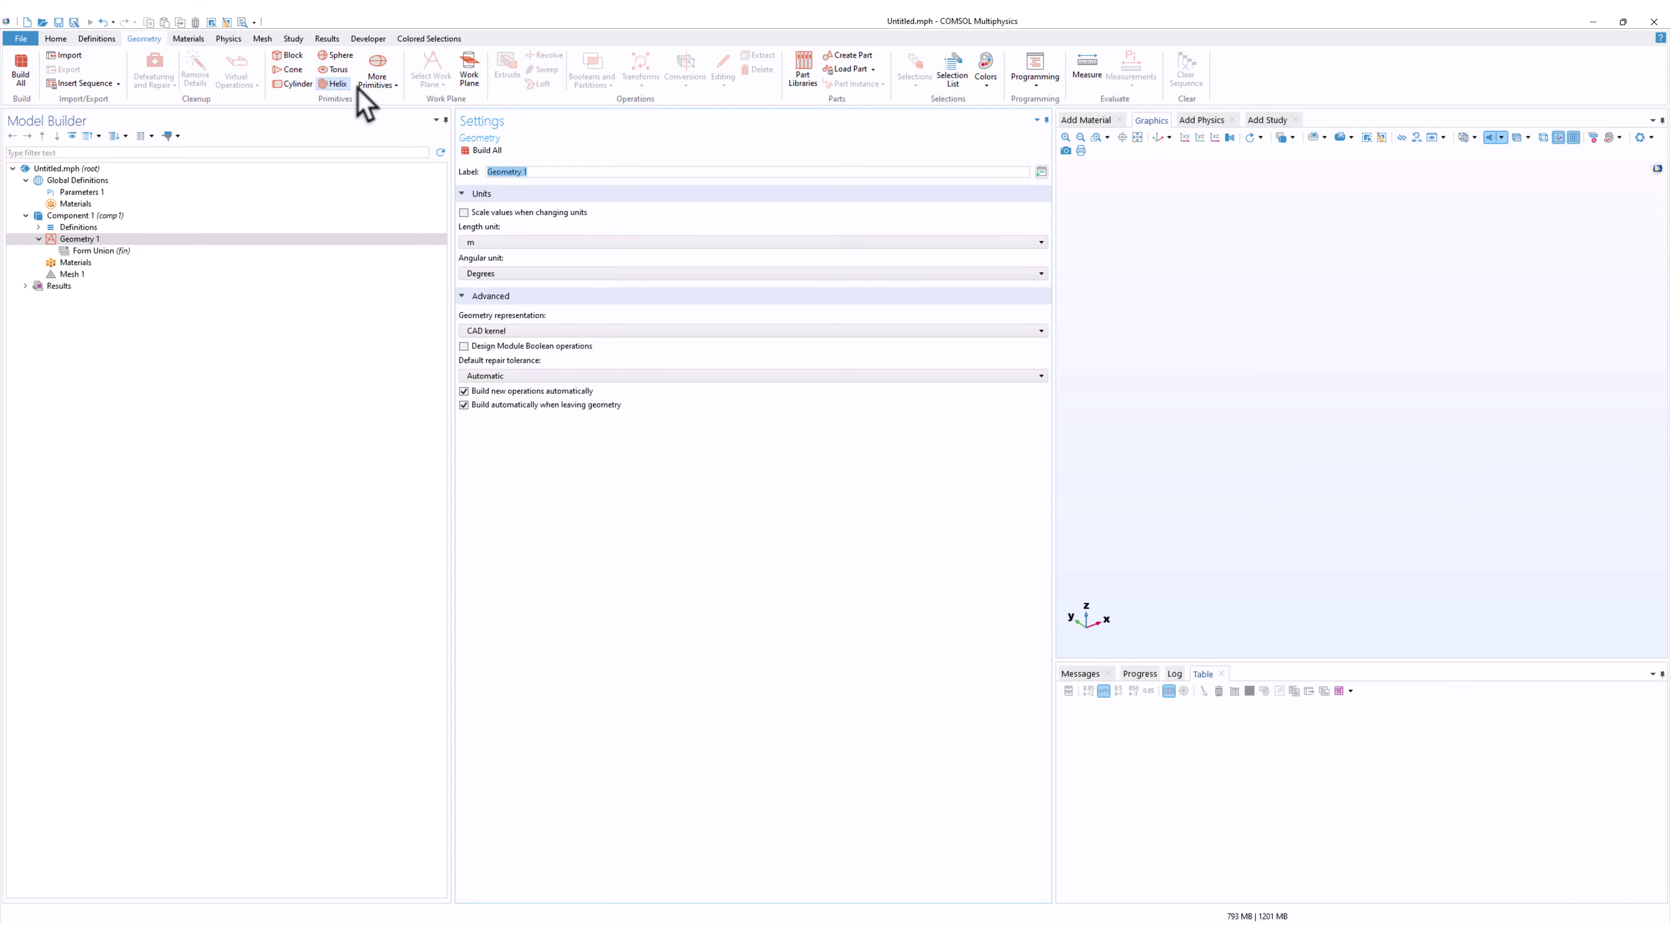
{"action": "left_click", "coordinate": [471, 76]}
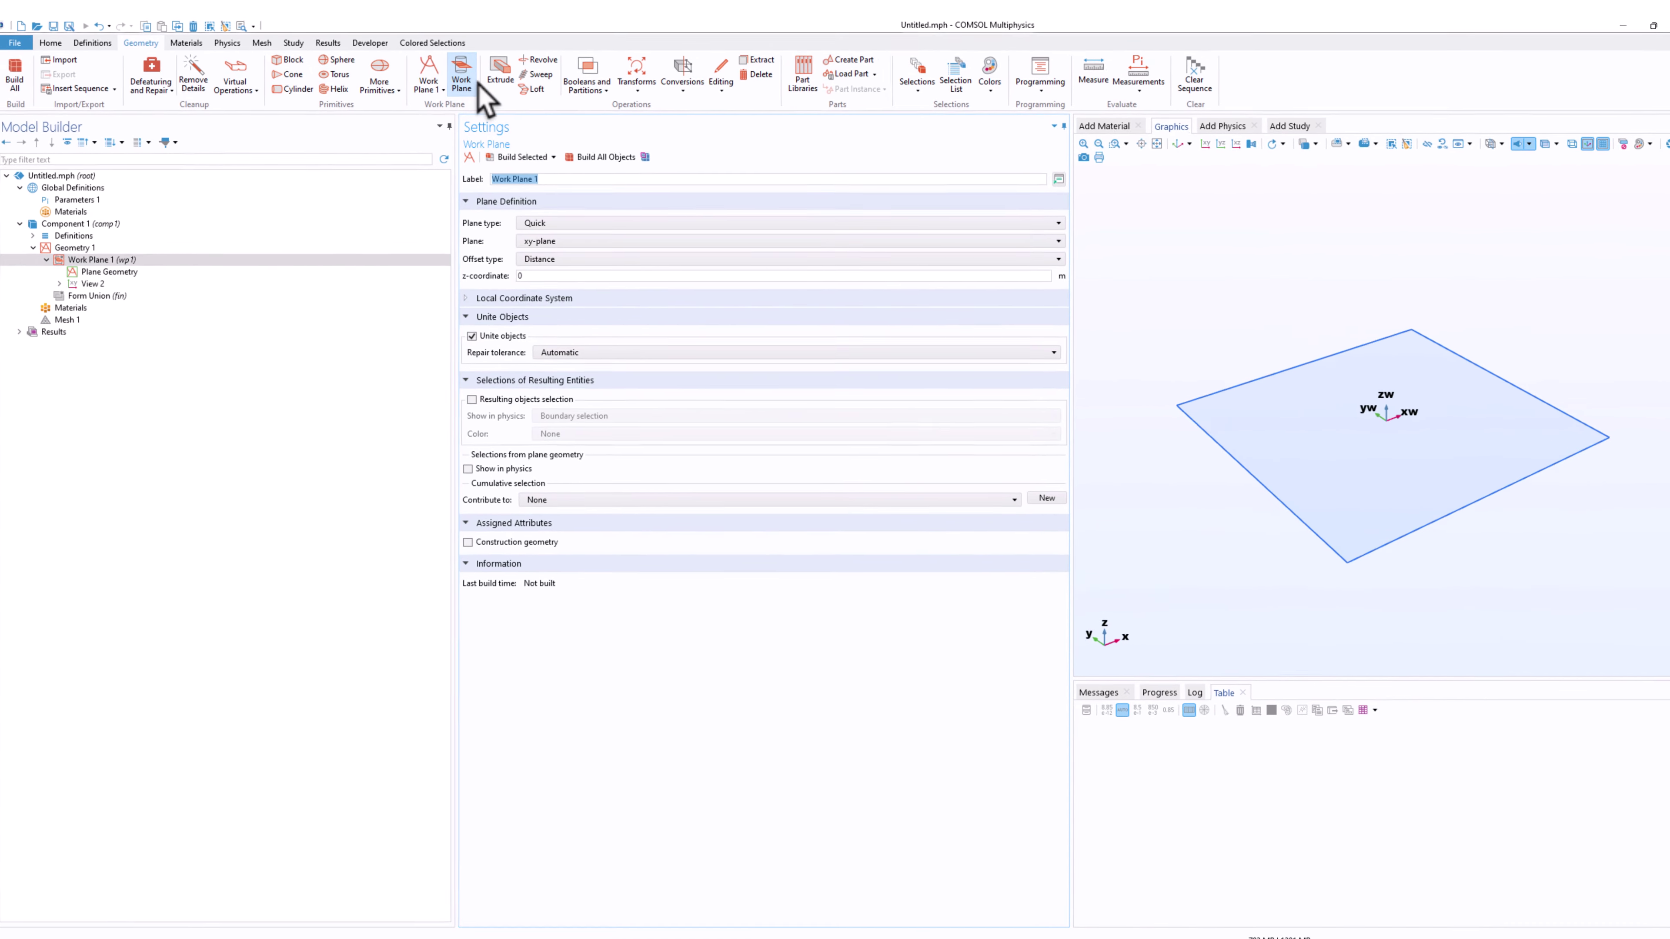
{"action": "left_click", "coordinate": [132, 260]}
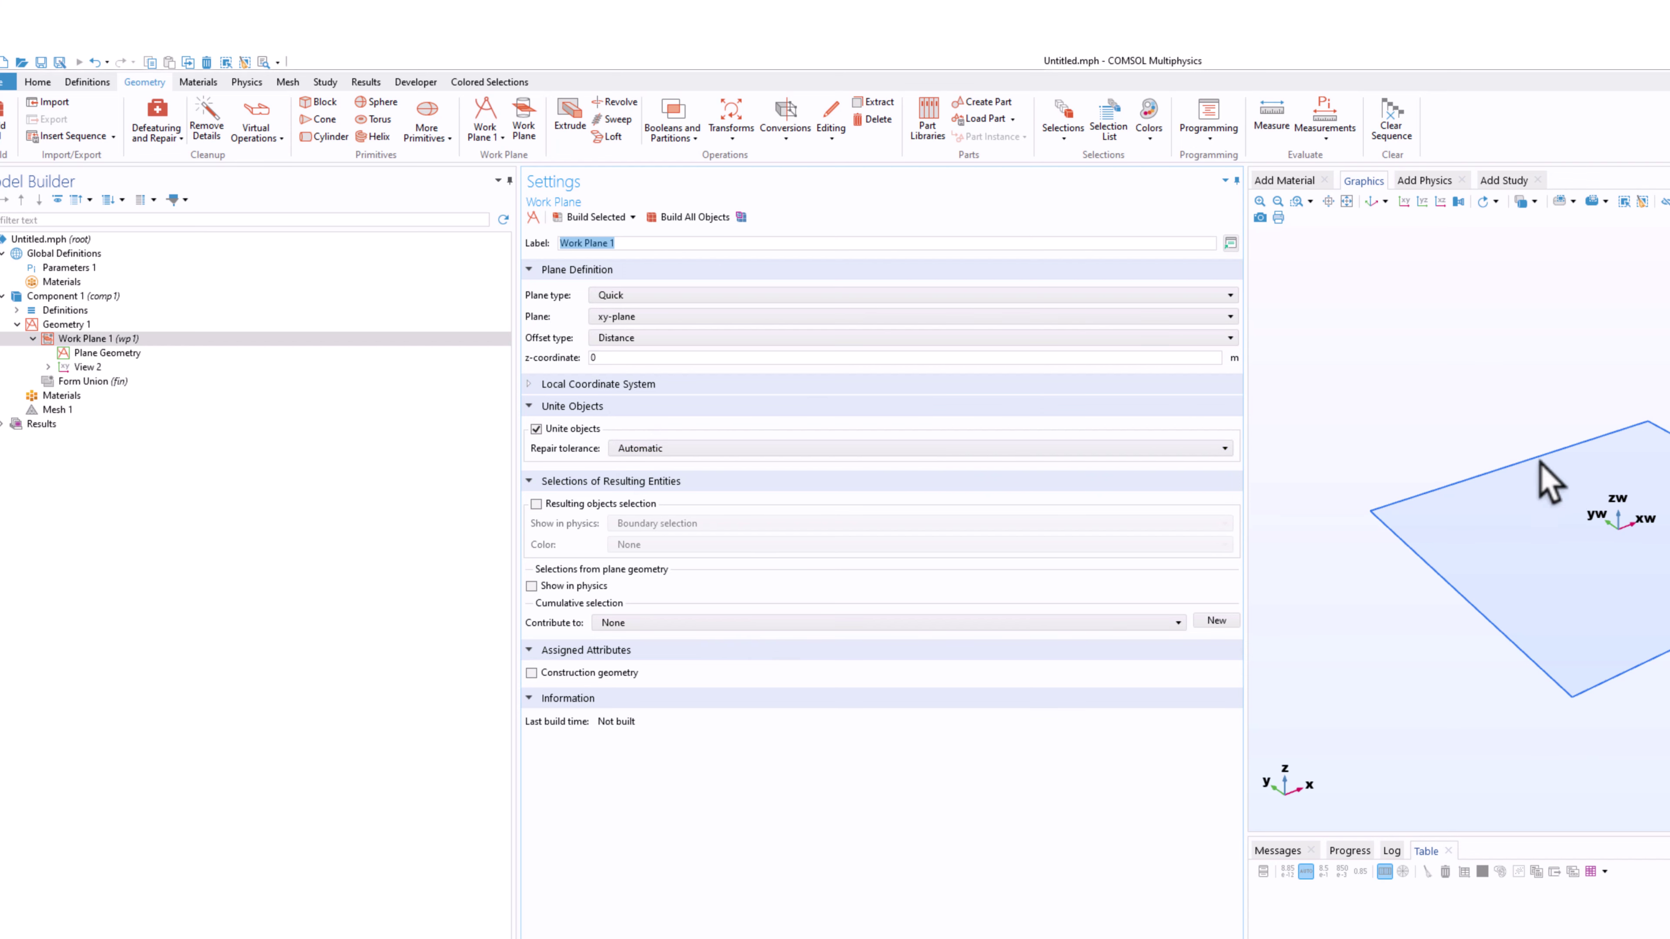
{"action": "left_click", "coordinate": [125, 340]}
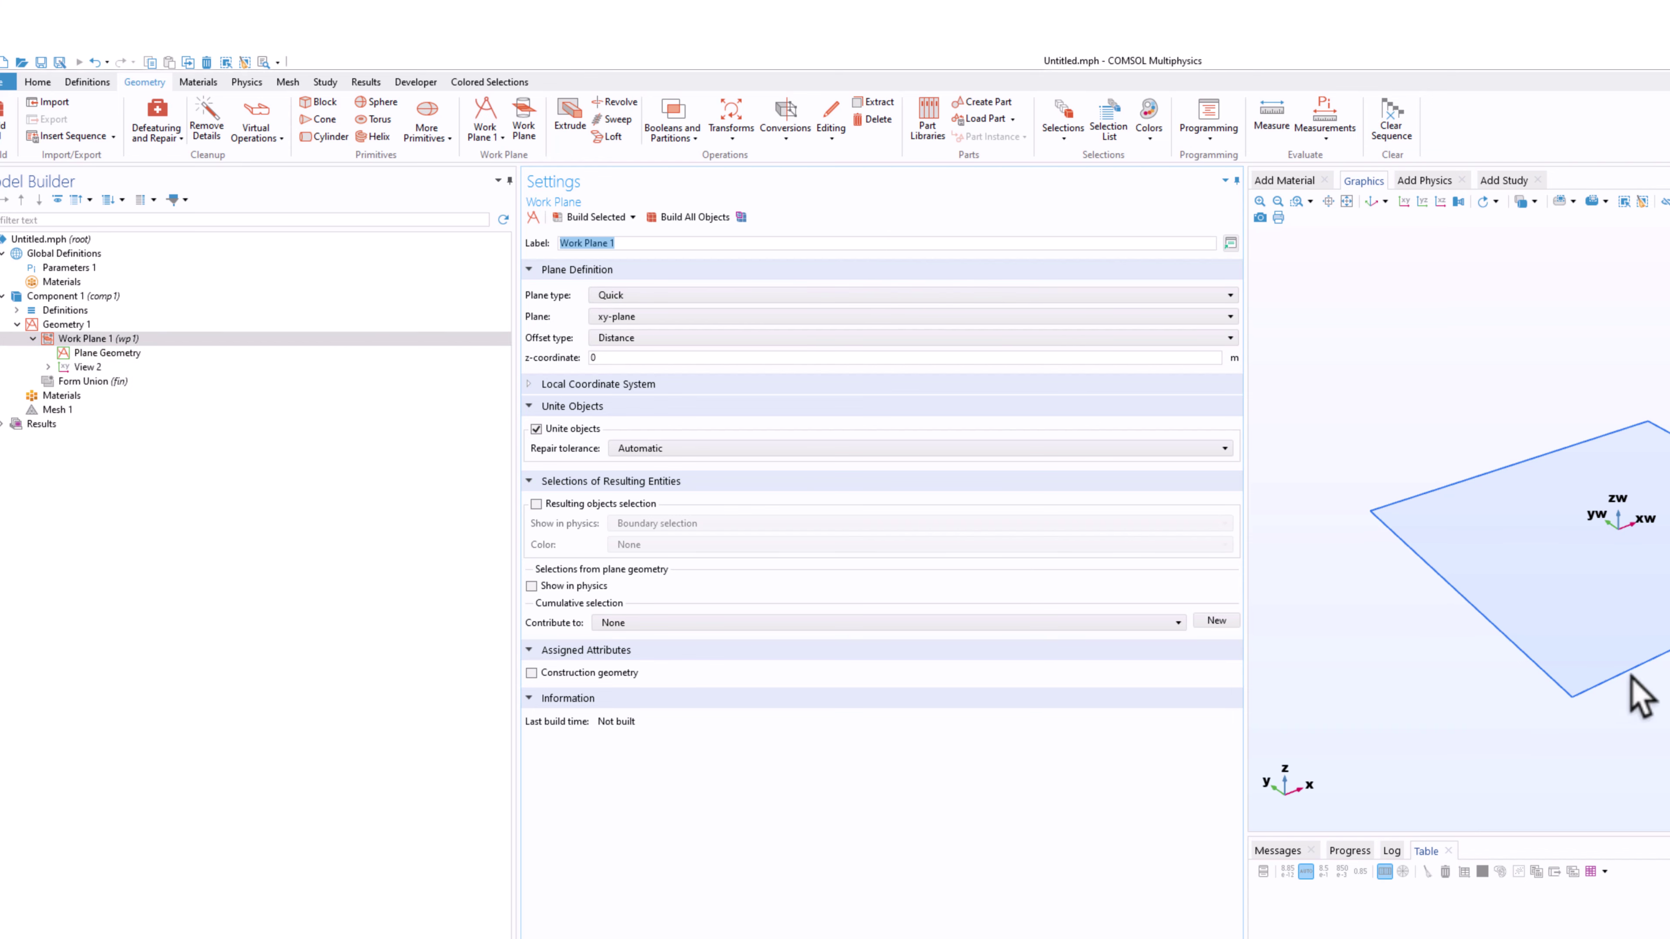
{"action": "left_click", "coordinate": [634, 317]}
{"action": "left_click", "coordinate": [572, 413]}
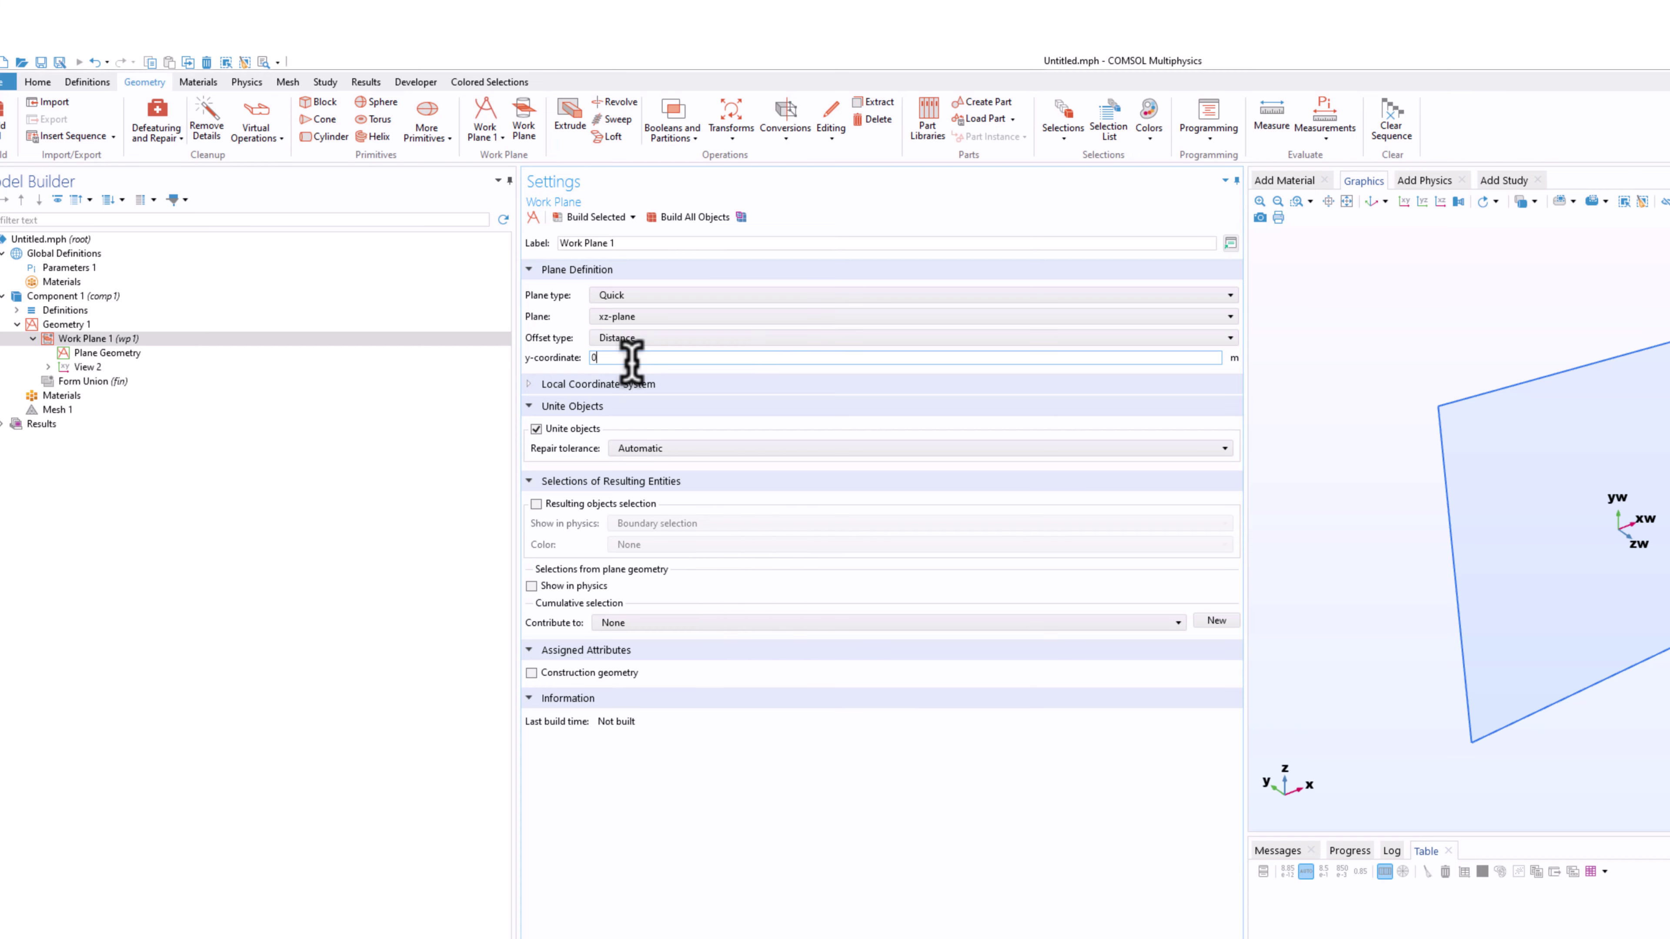
{"action": "type", "text": "5"}
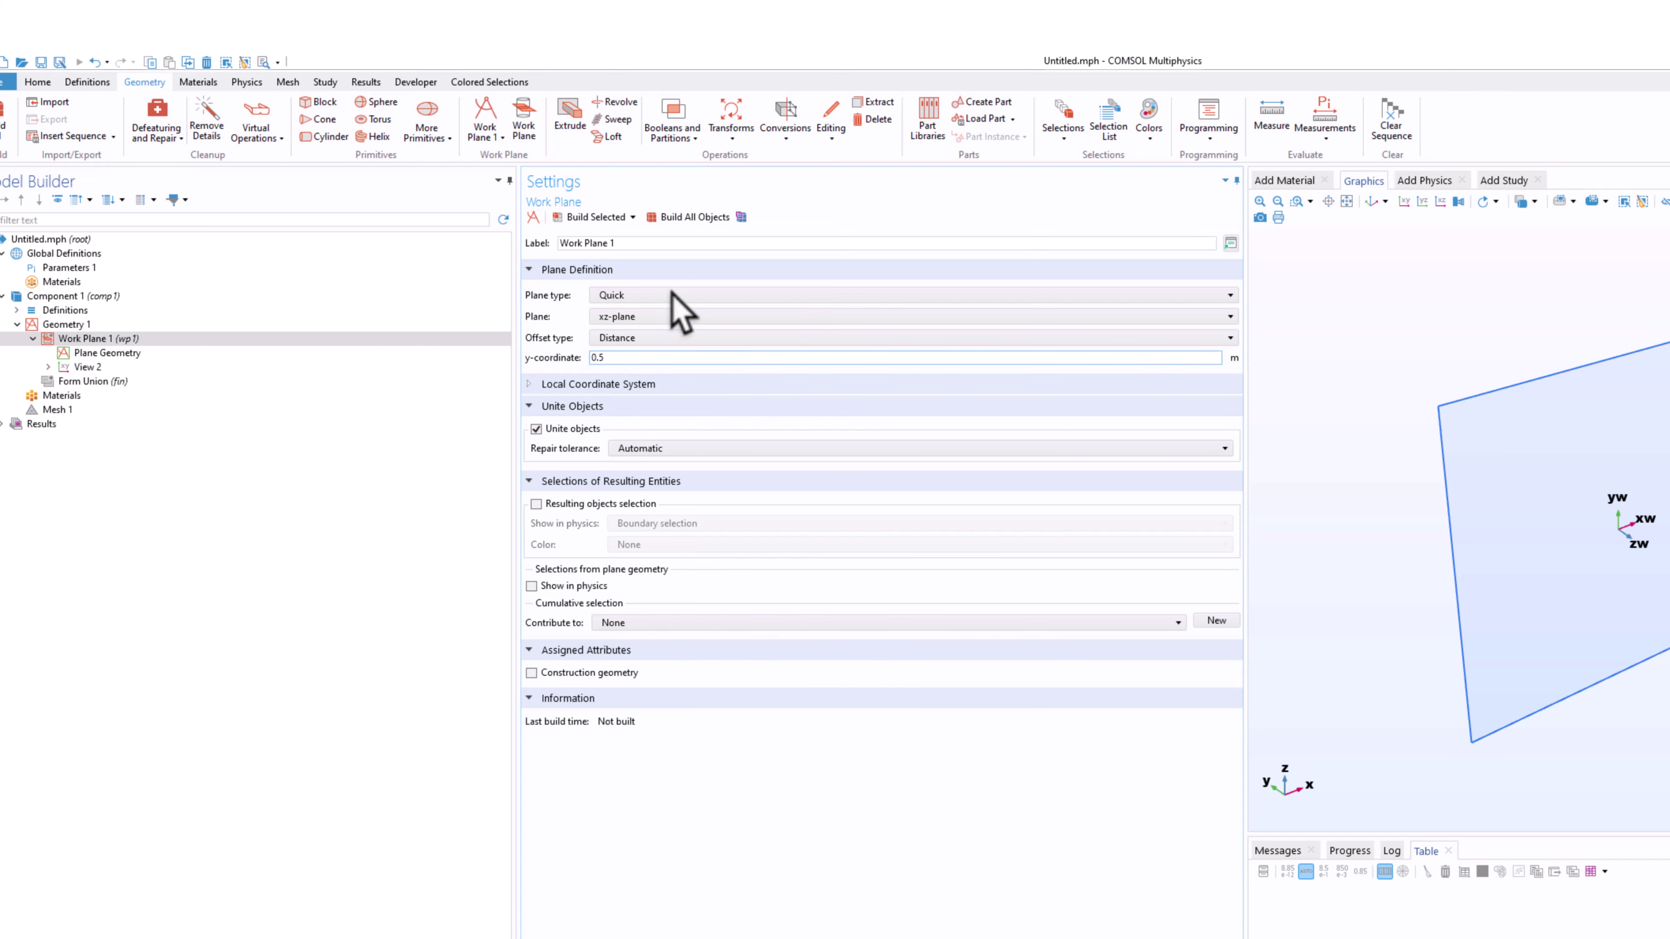
{"action": "left_click", "coordinate": [578, 217]}
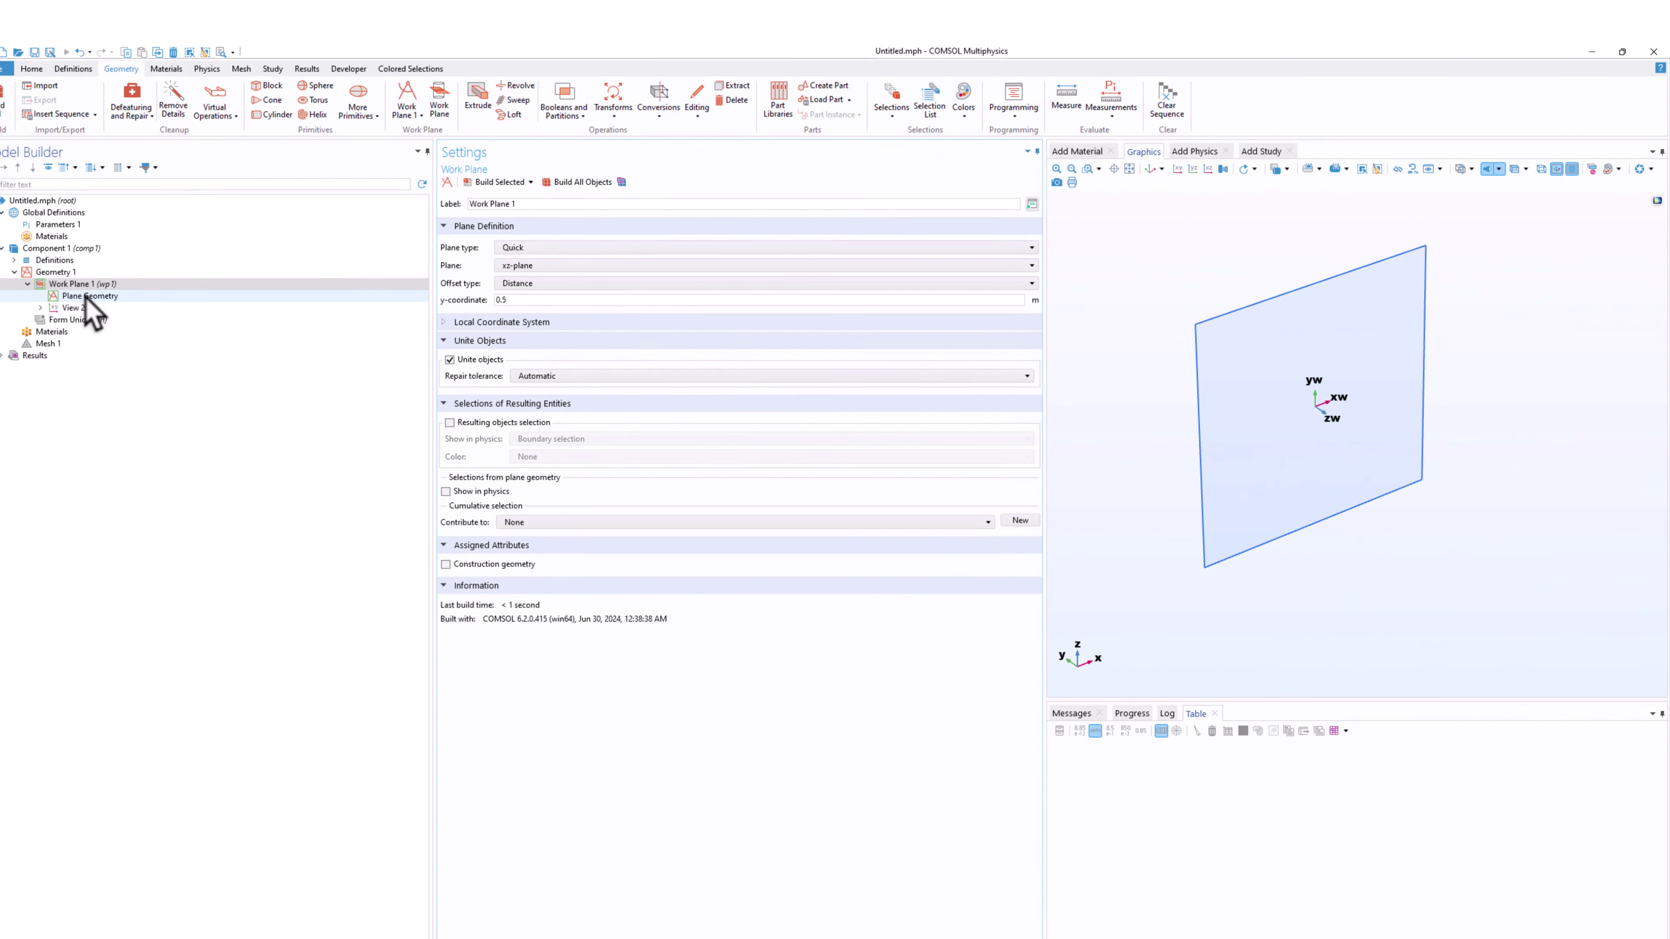
{"action": "left_click", "coordinate": [98, 336]}
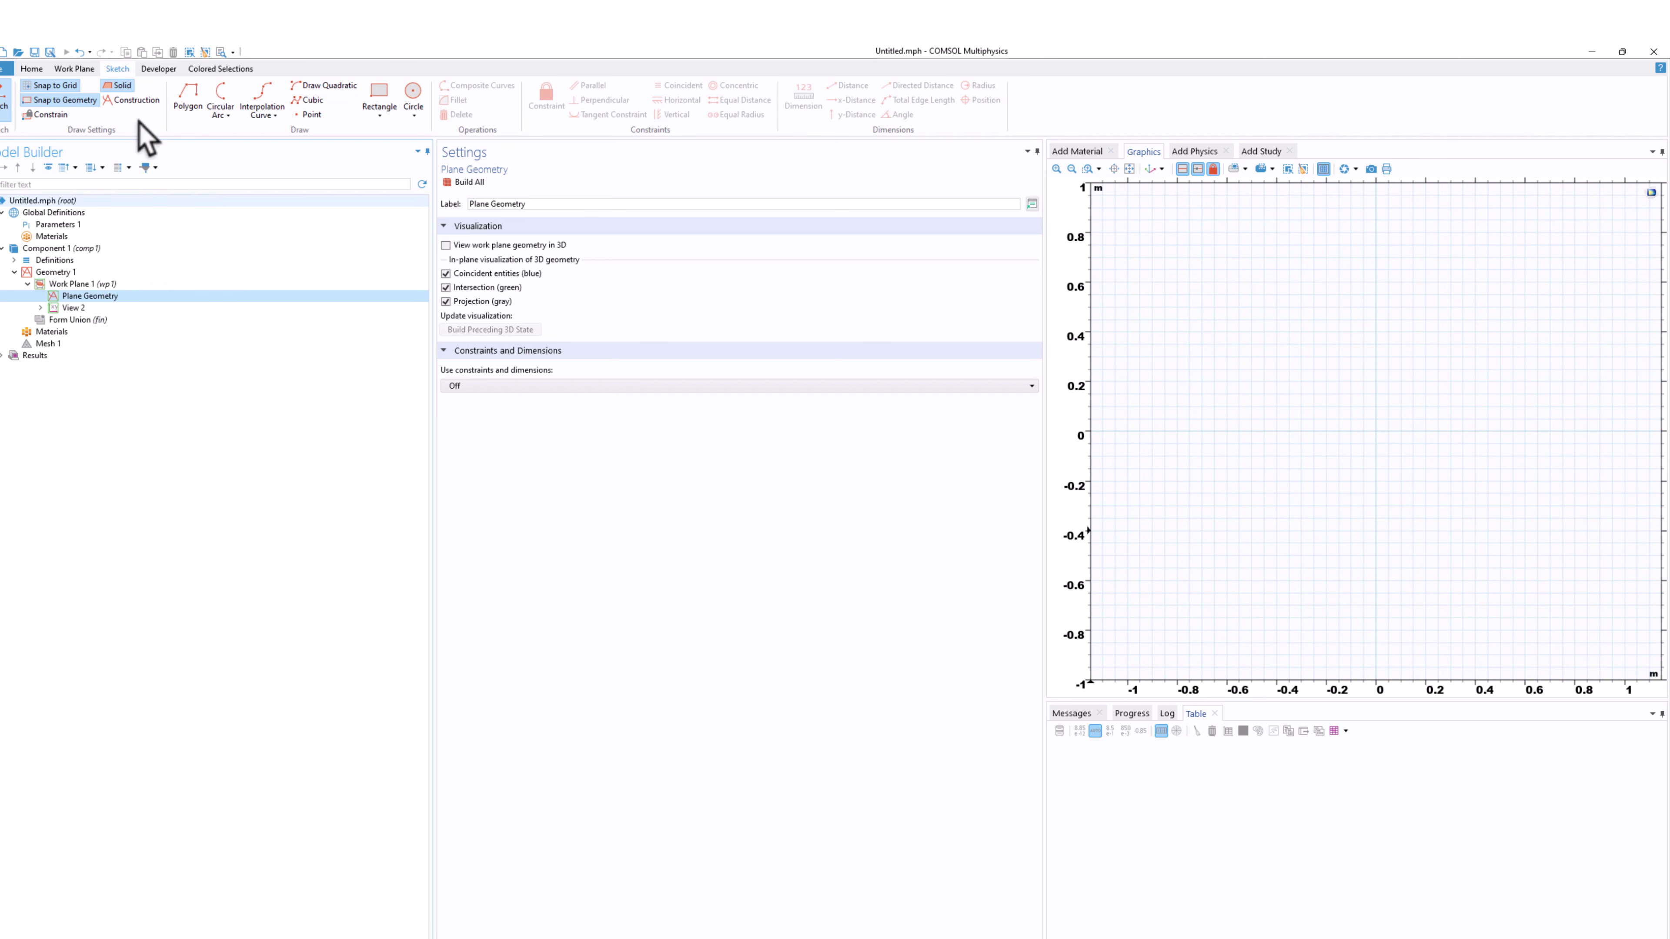
{"action": "left_click", "coordinate": [328, 91]}
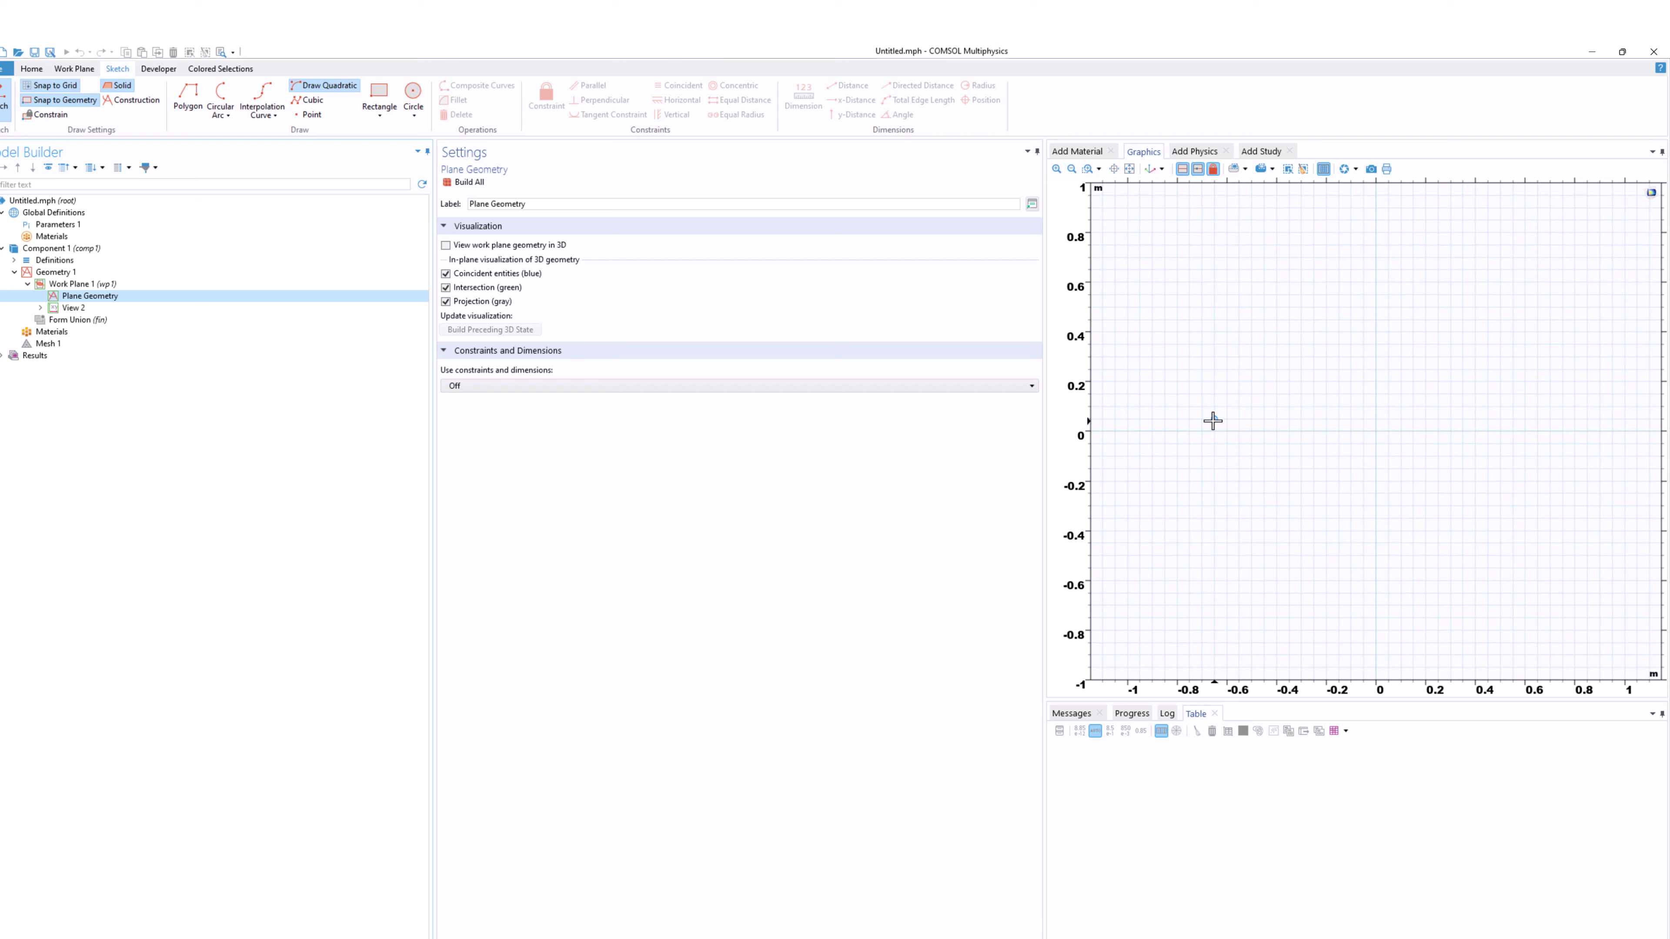
{"action": "left_click", "coordinate": [1201, 431]}
{"action": "left_click", "coordinate": [1525, 432]}
{"action": "left_click", "coordinate": [1500, 505]}
{"action": "right_click", "coordinate": [1502, 508]}
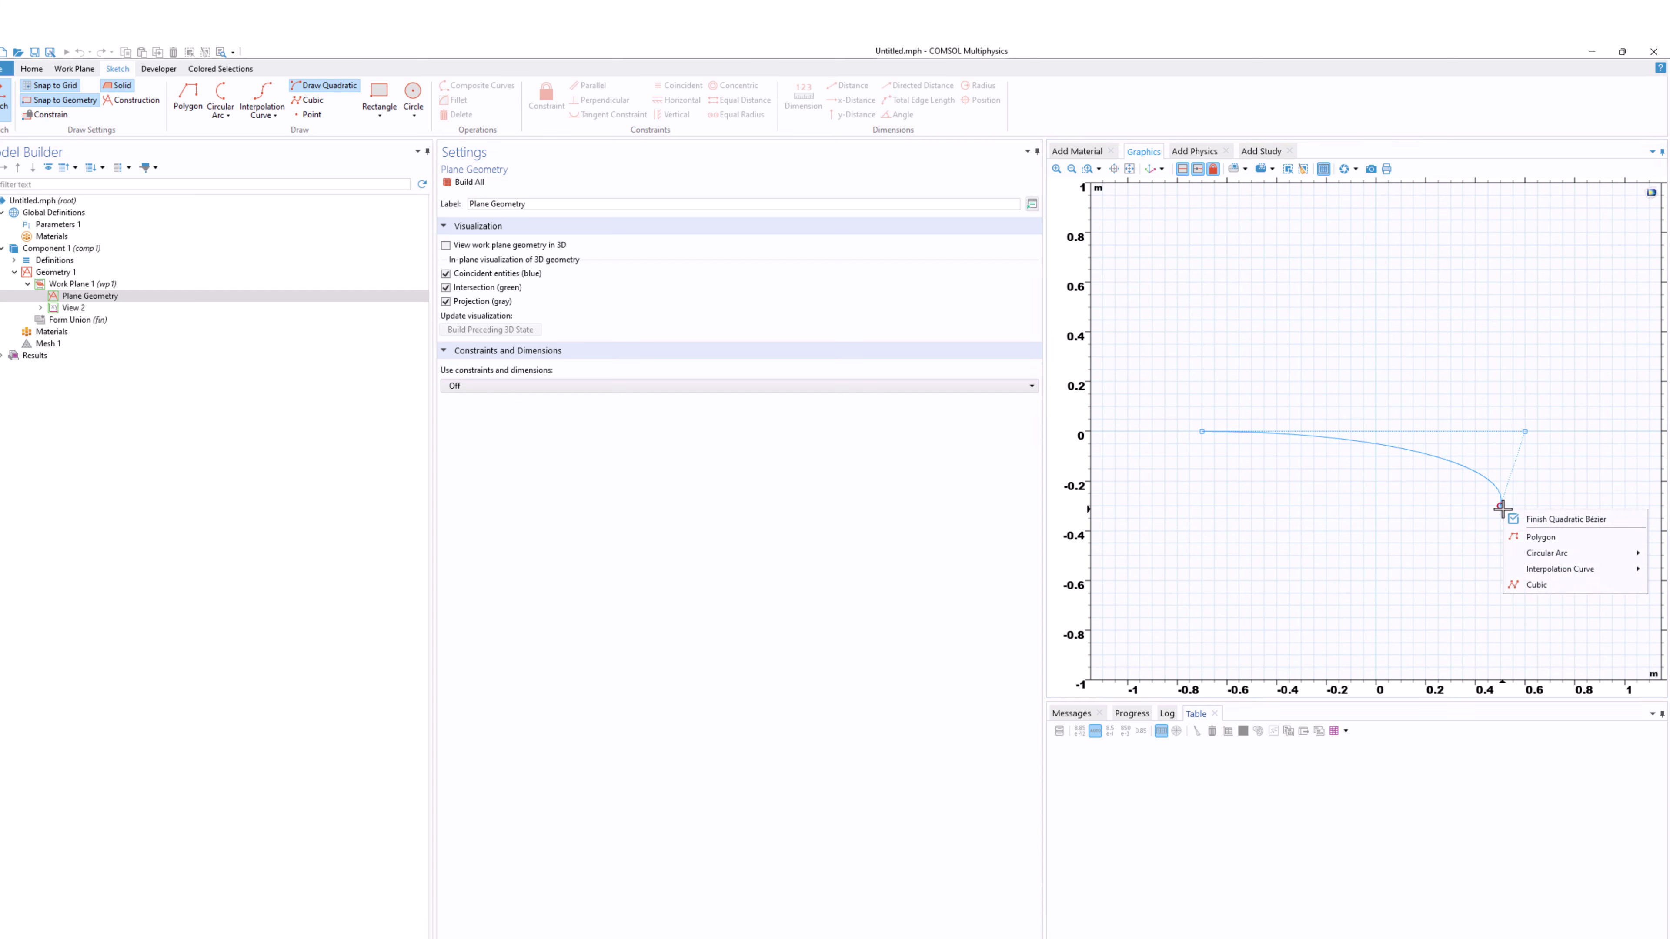
{"action": "left_click", "coordinate": [1553, 519]}
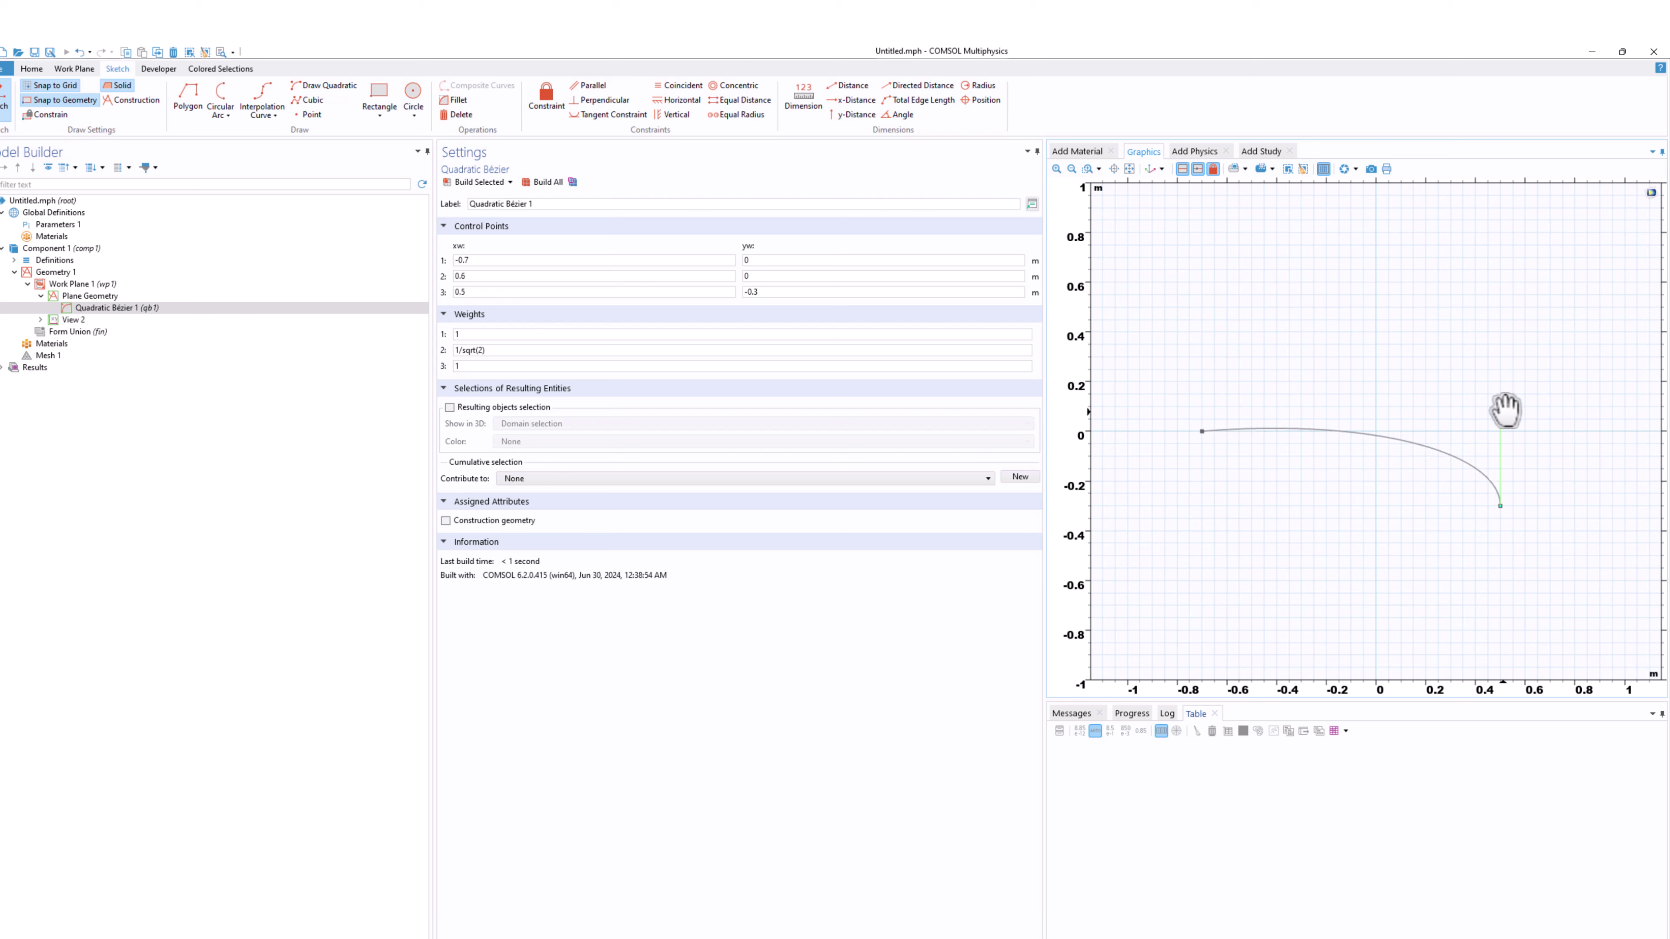
{"action": "left_click_drag", "start_coordinate": [1516, 428], "coordinate": [1464, 419]}
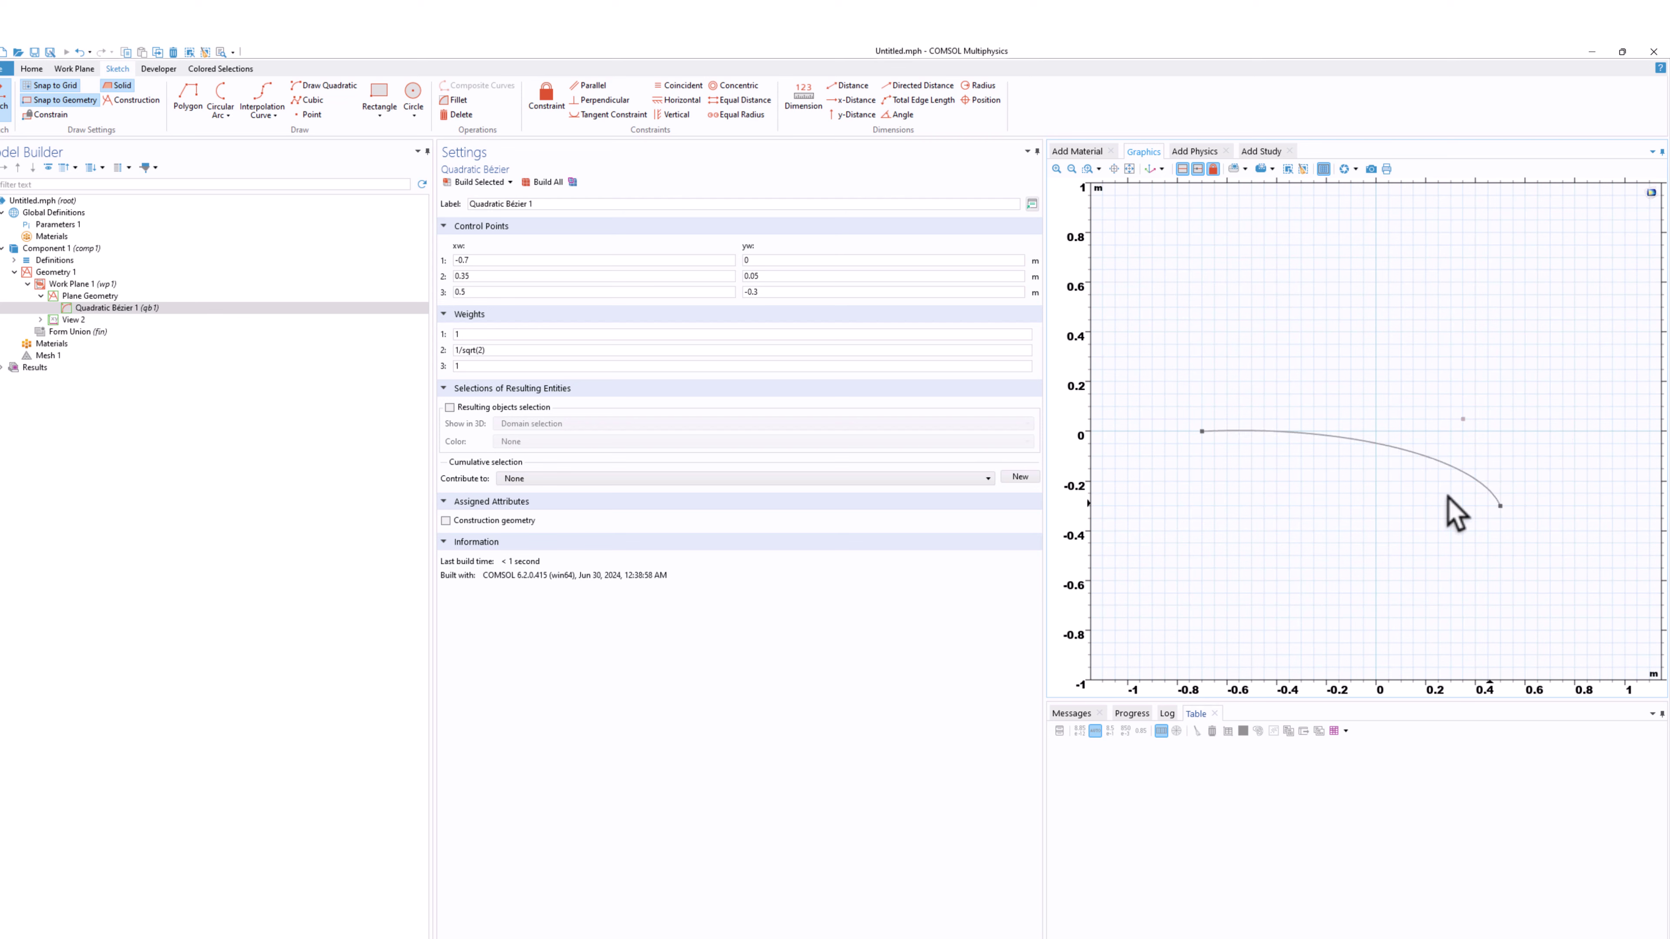
{"action": "left_click", "coordinate": [130, 308]}
{"action": "key", "text": "Delete"}
{"action": "key", "text": "Return"}
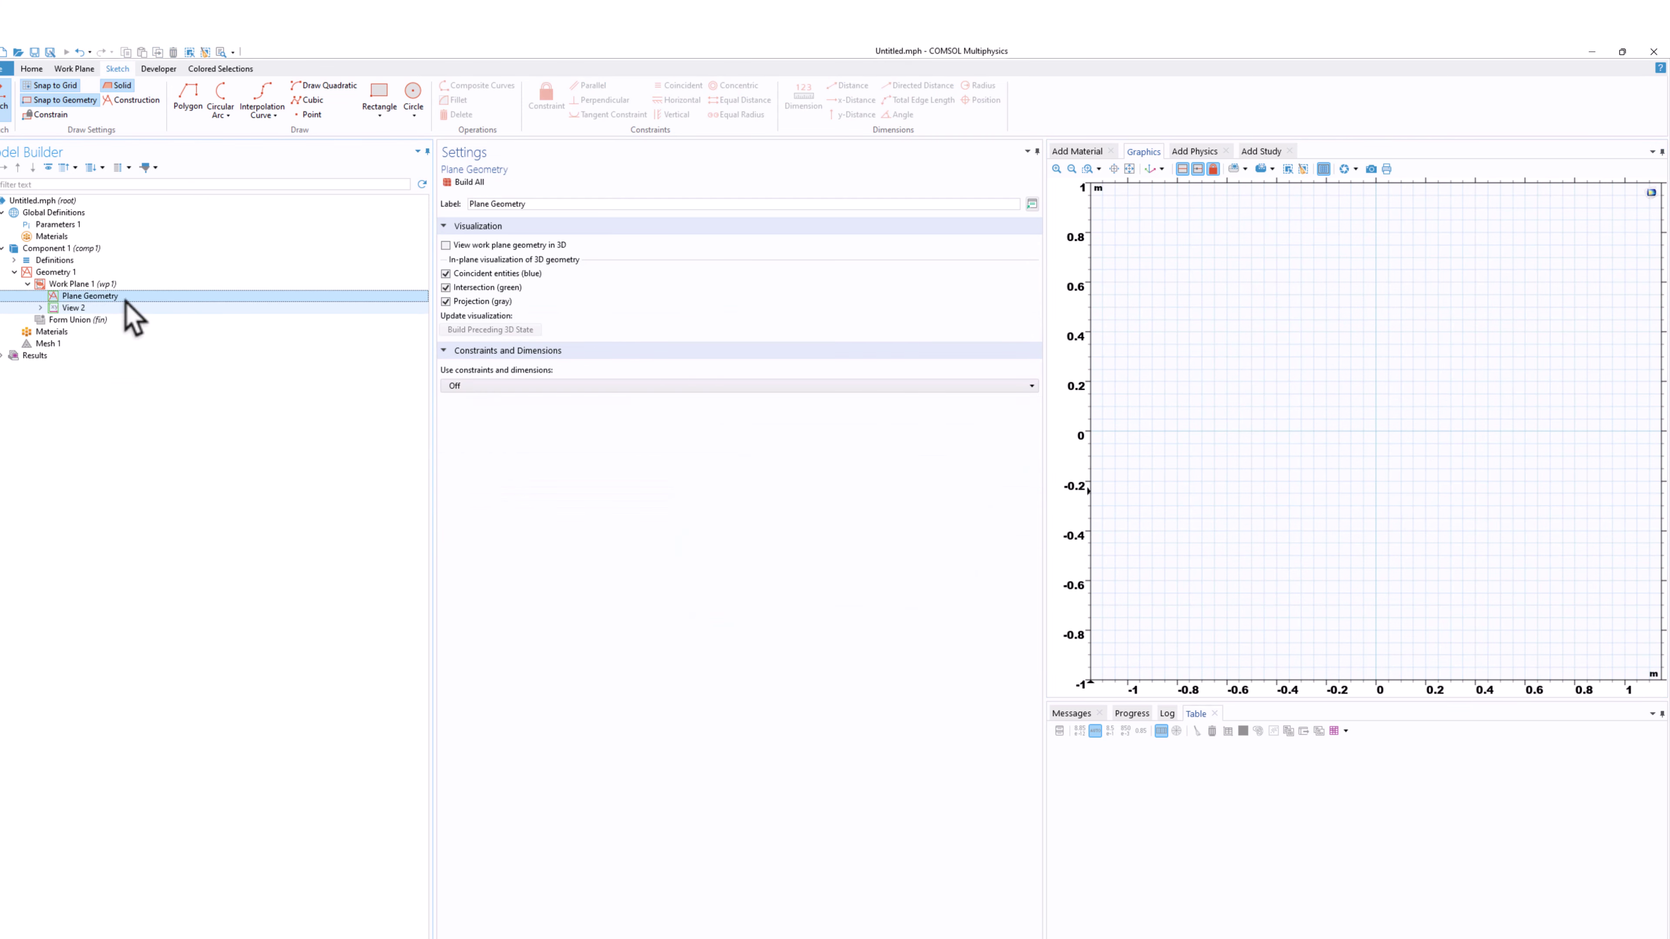
Add a quadratic Bézier with first point (0, 0.2) and second point (8.8, 1).
{"action": "left_click", "coordinate": [85, 68]}
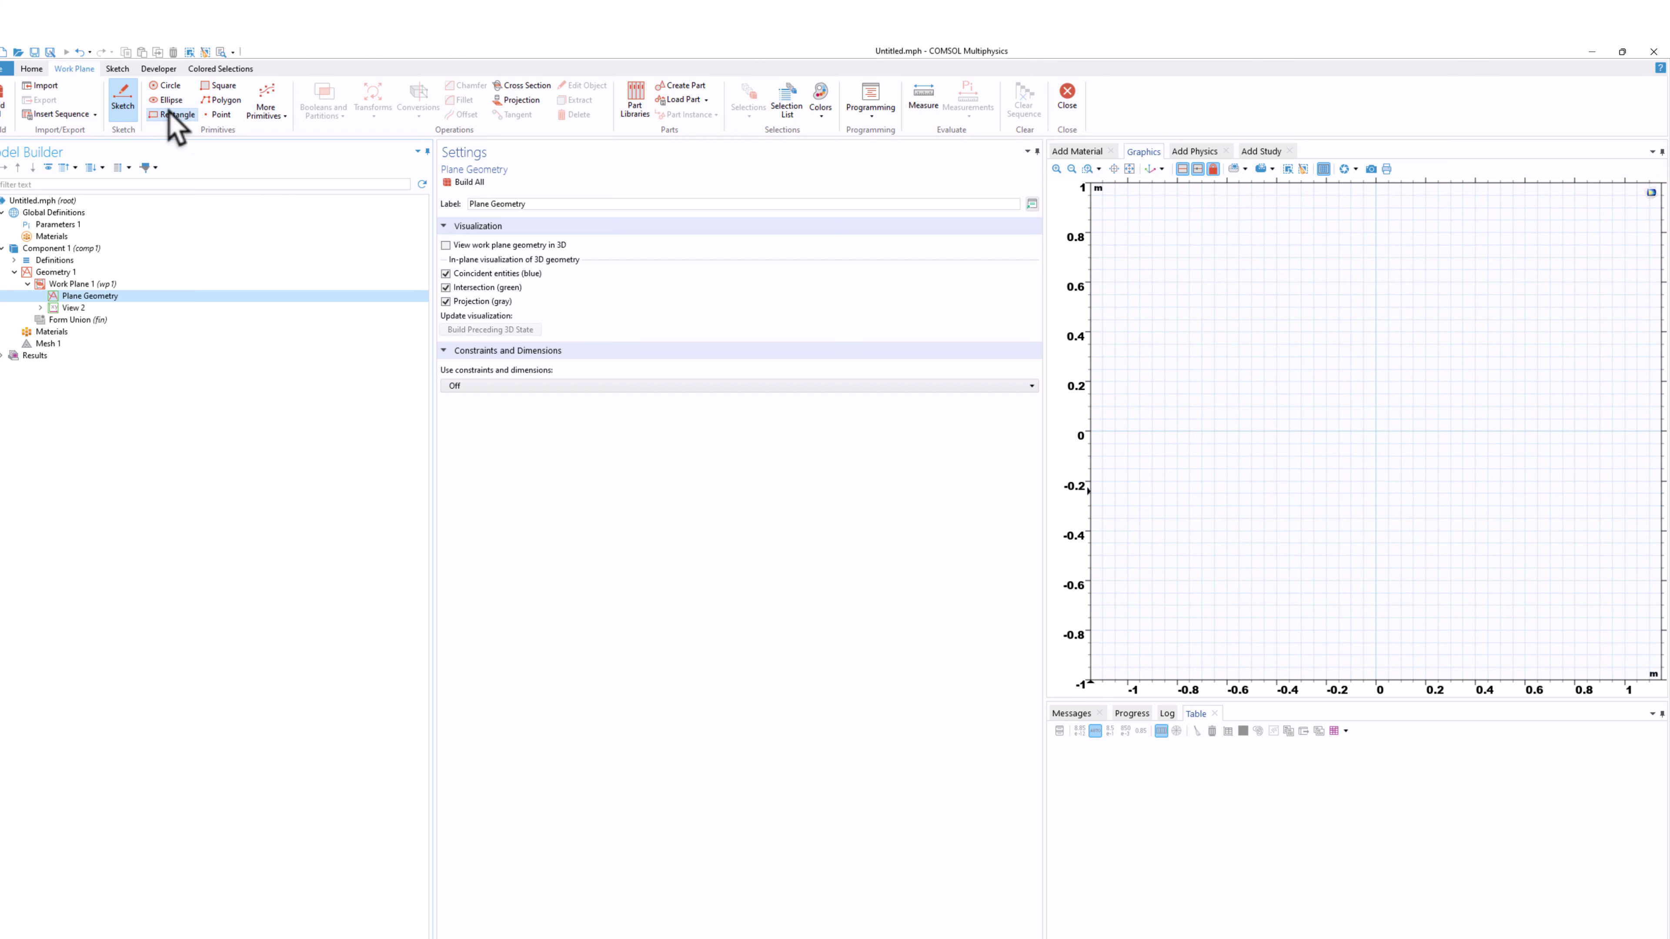
{"action": "left_click", "coordinate": [281, 118]}
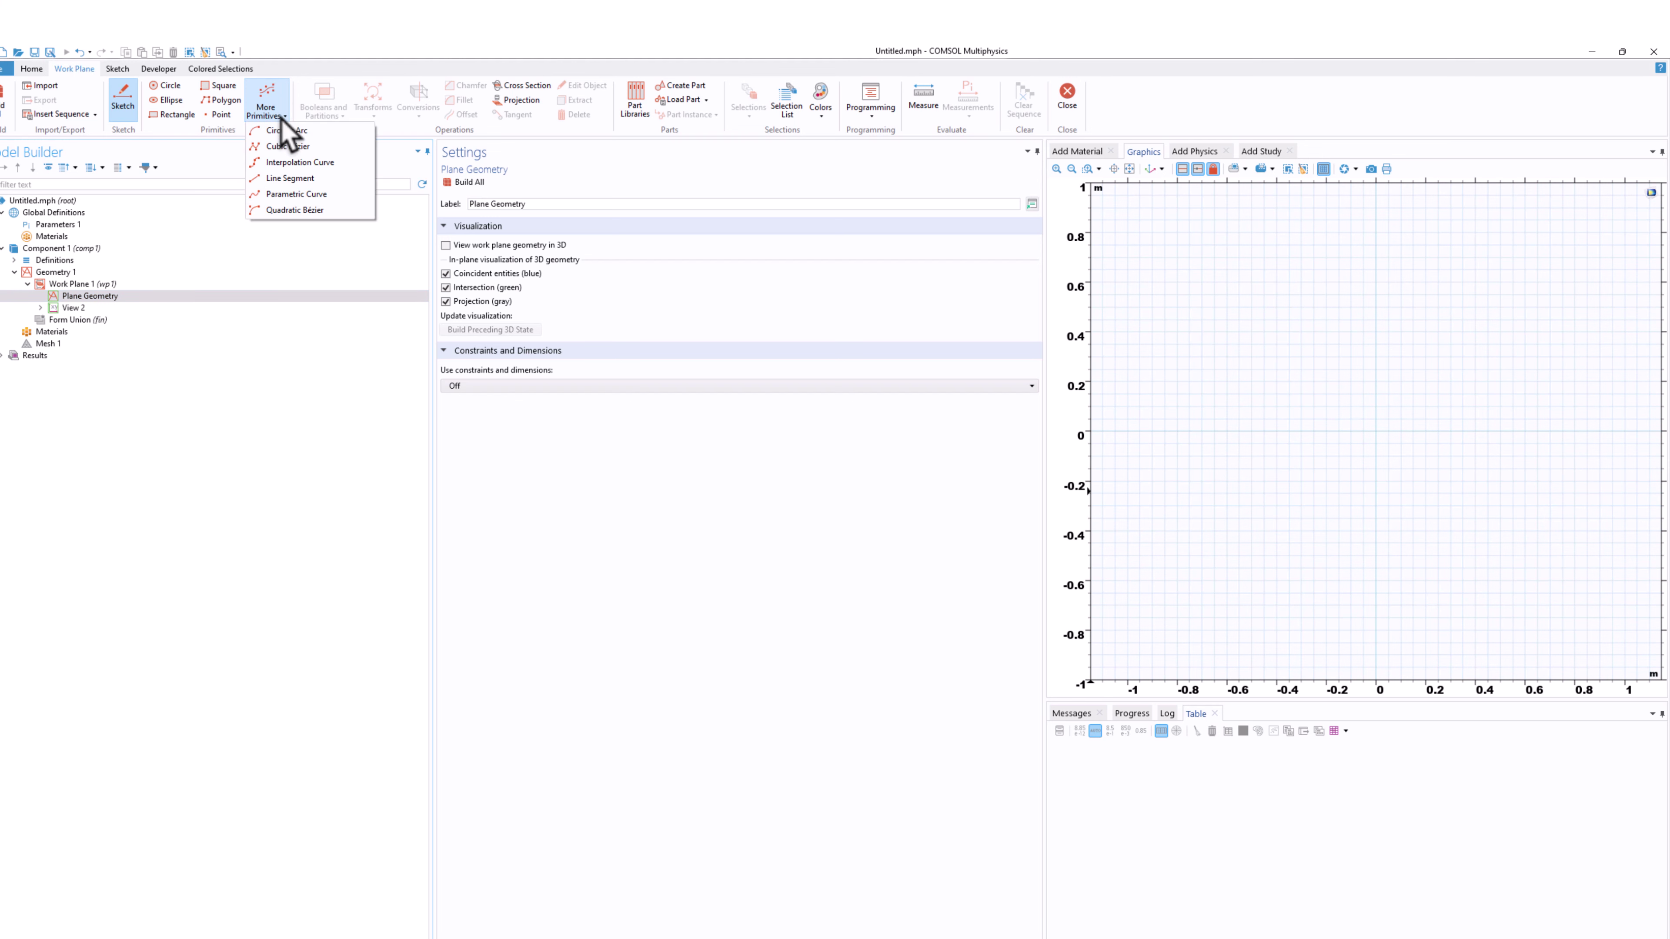
{"action": "left_click", "coordinate": [310, 211]}
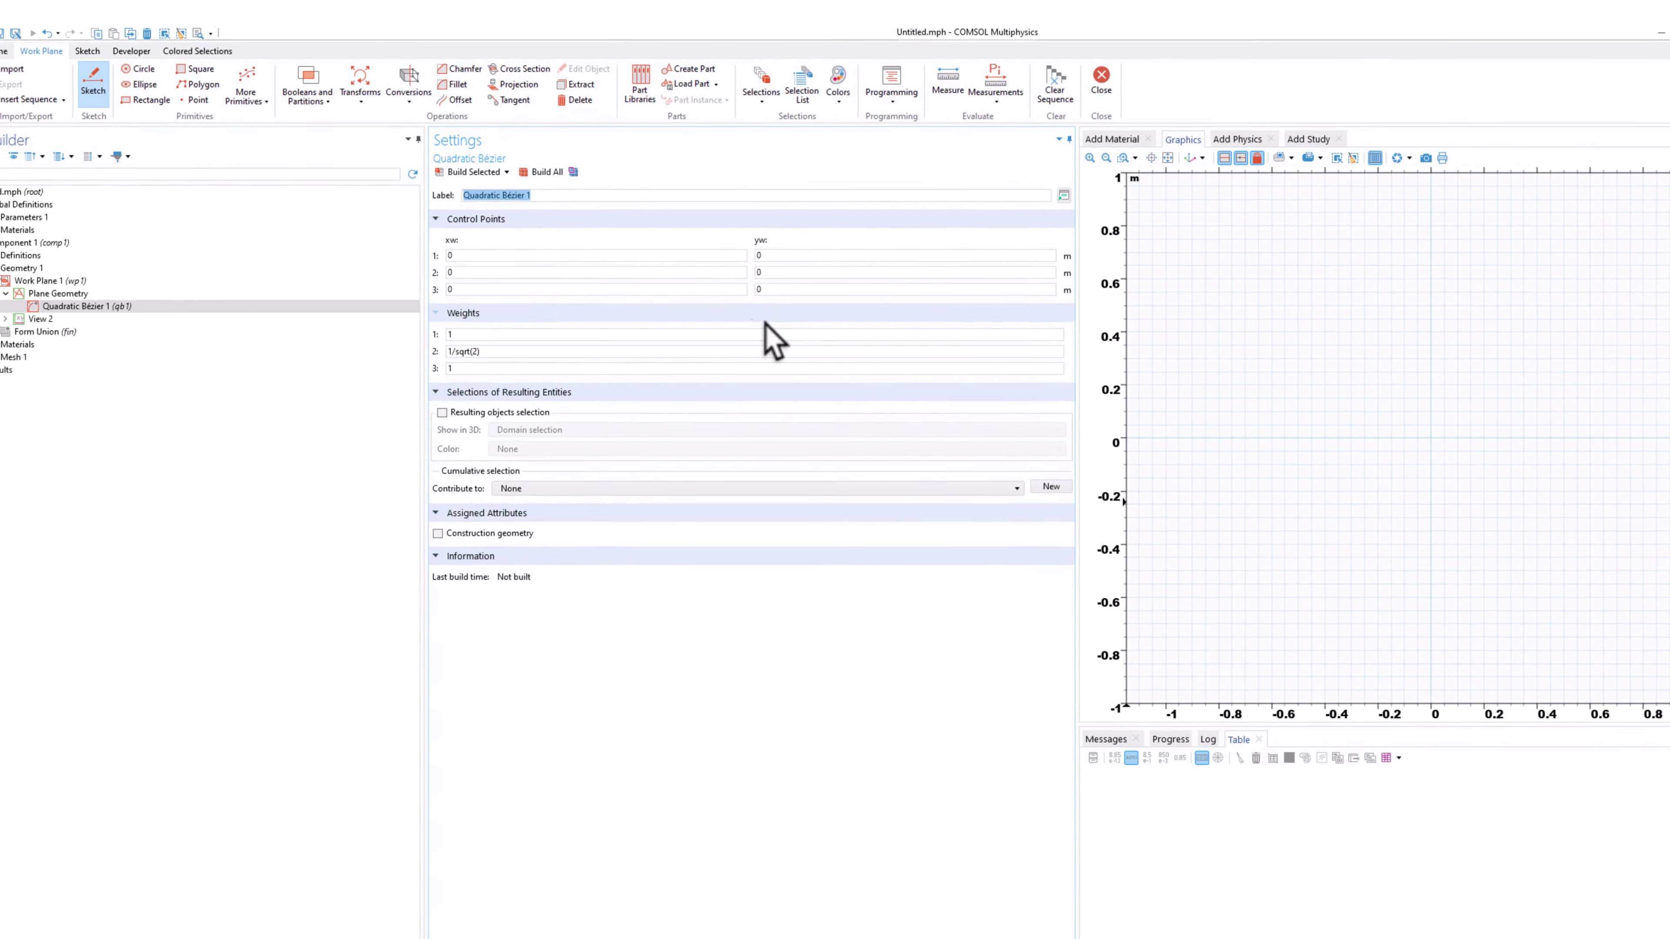
{"action": "left_click", "coordinate": [779, 260]}
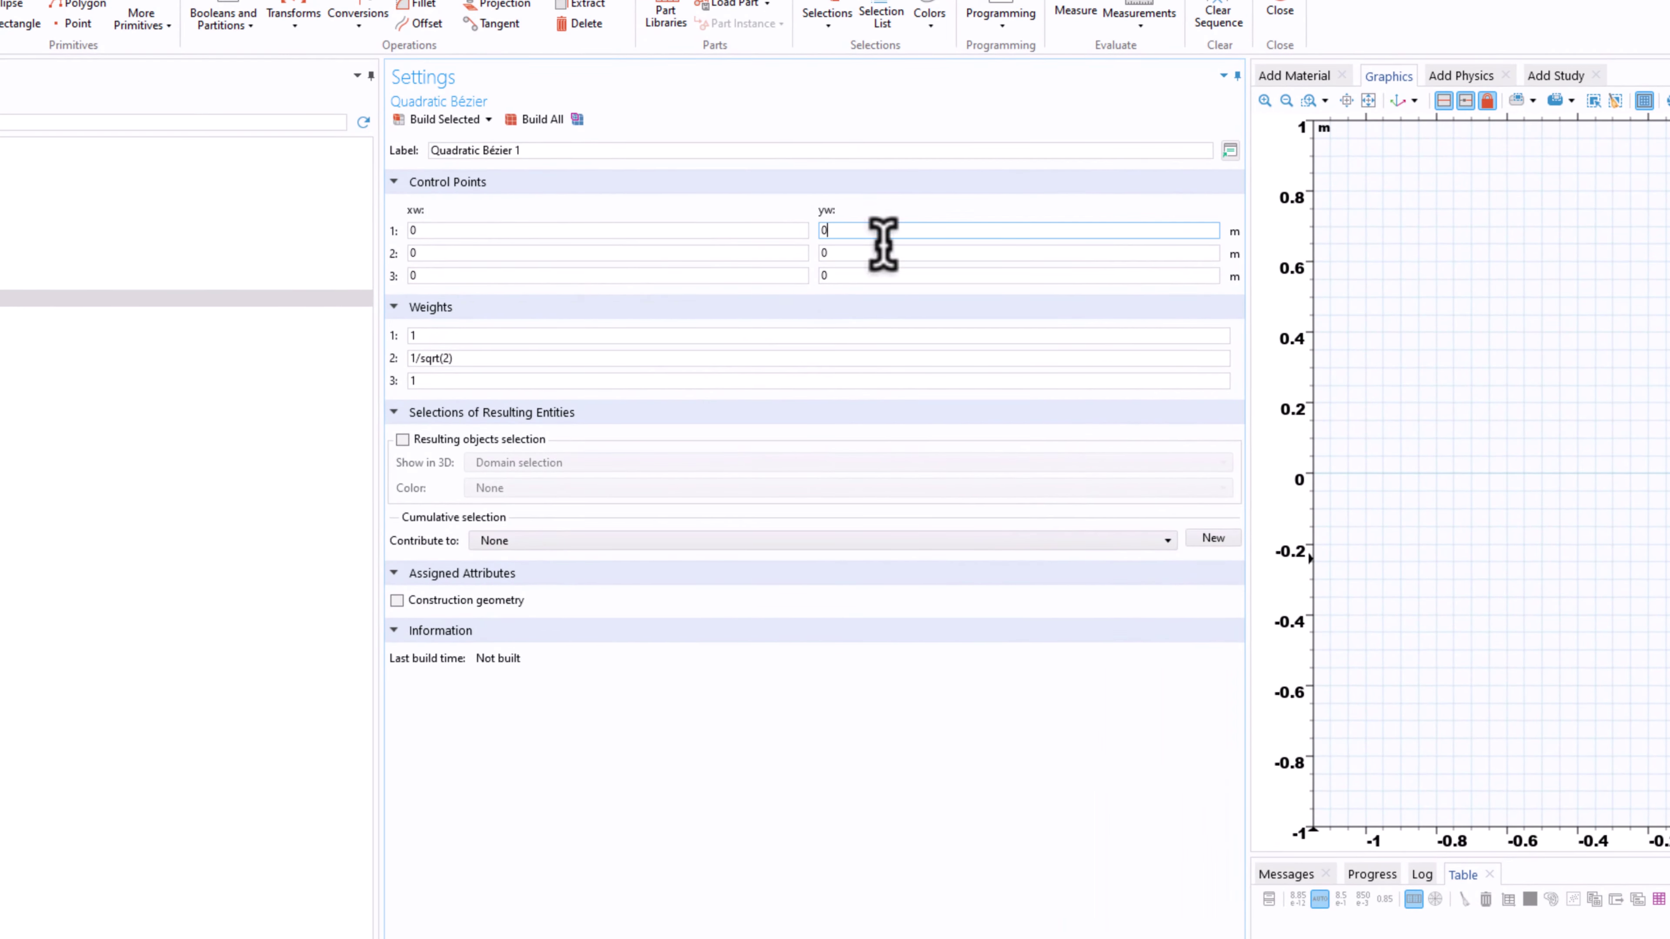
{"action": "left_click", "coordinate": [743, 203]}
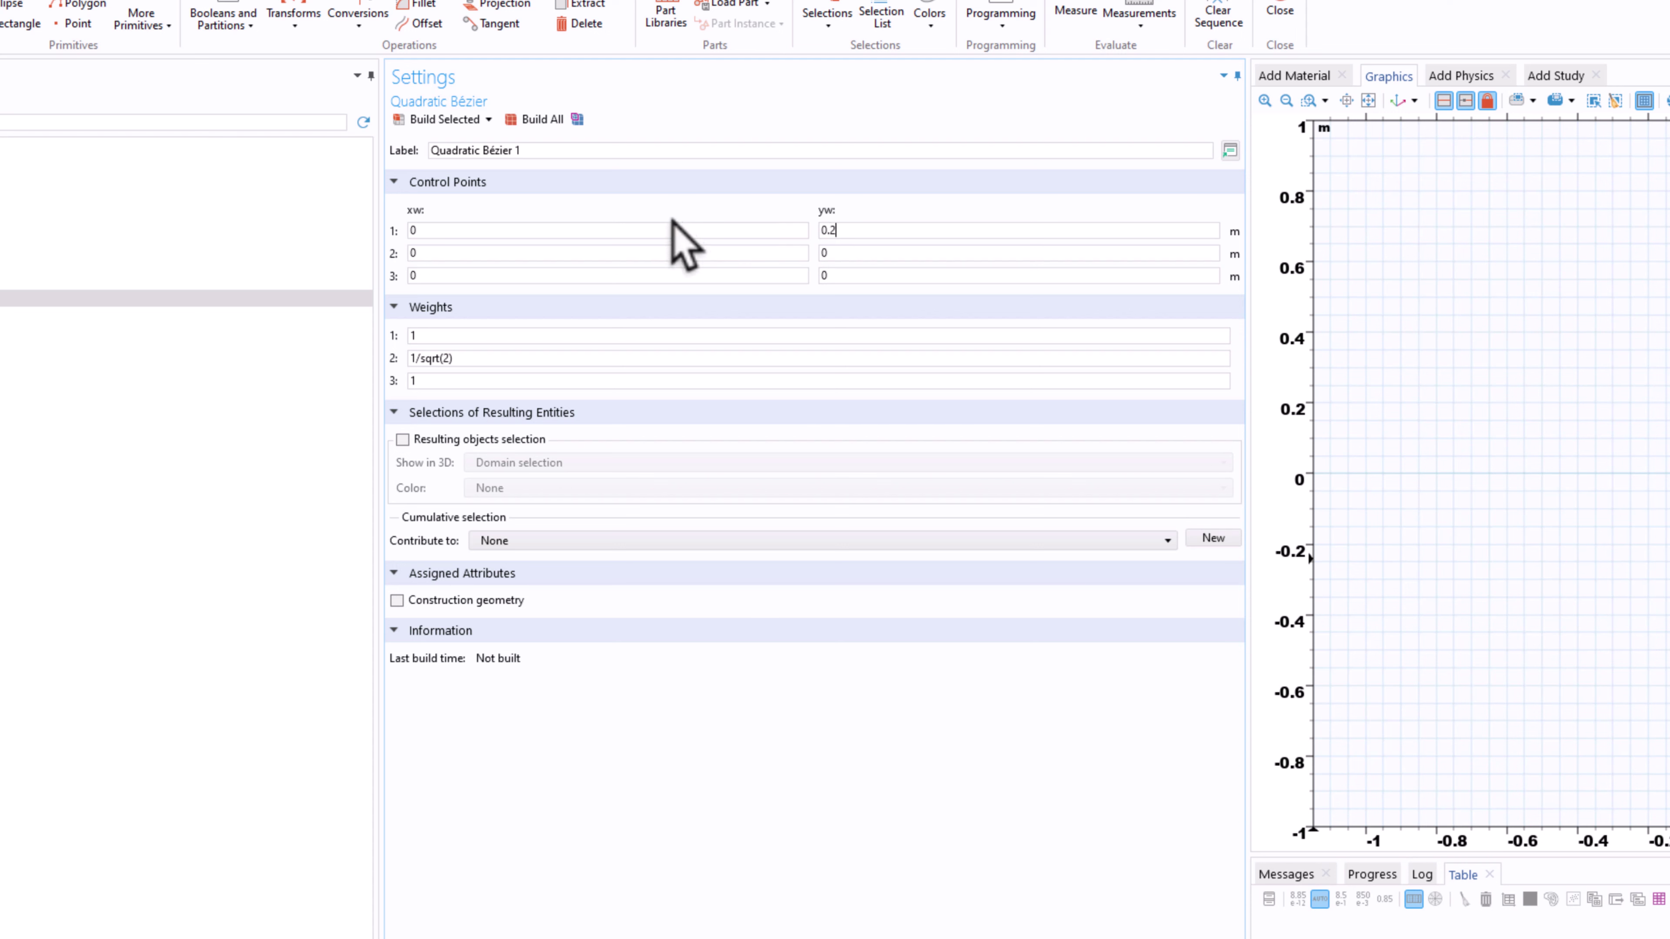
{"action": "left_click", "coordinate": [503, 274]}
{"action": "double_click", "coordinate": [436, 254]}
{"action": "type", "text": "8.8"}
{"action": "left_click", "coordinate": [882, 254]}
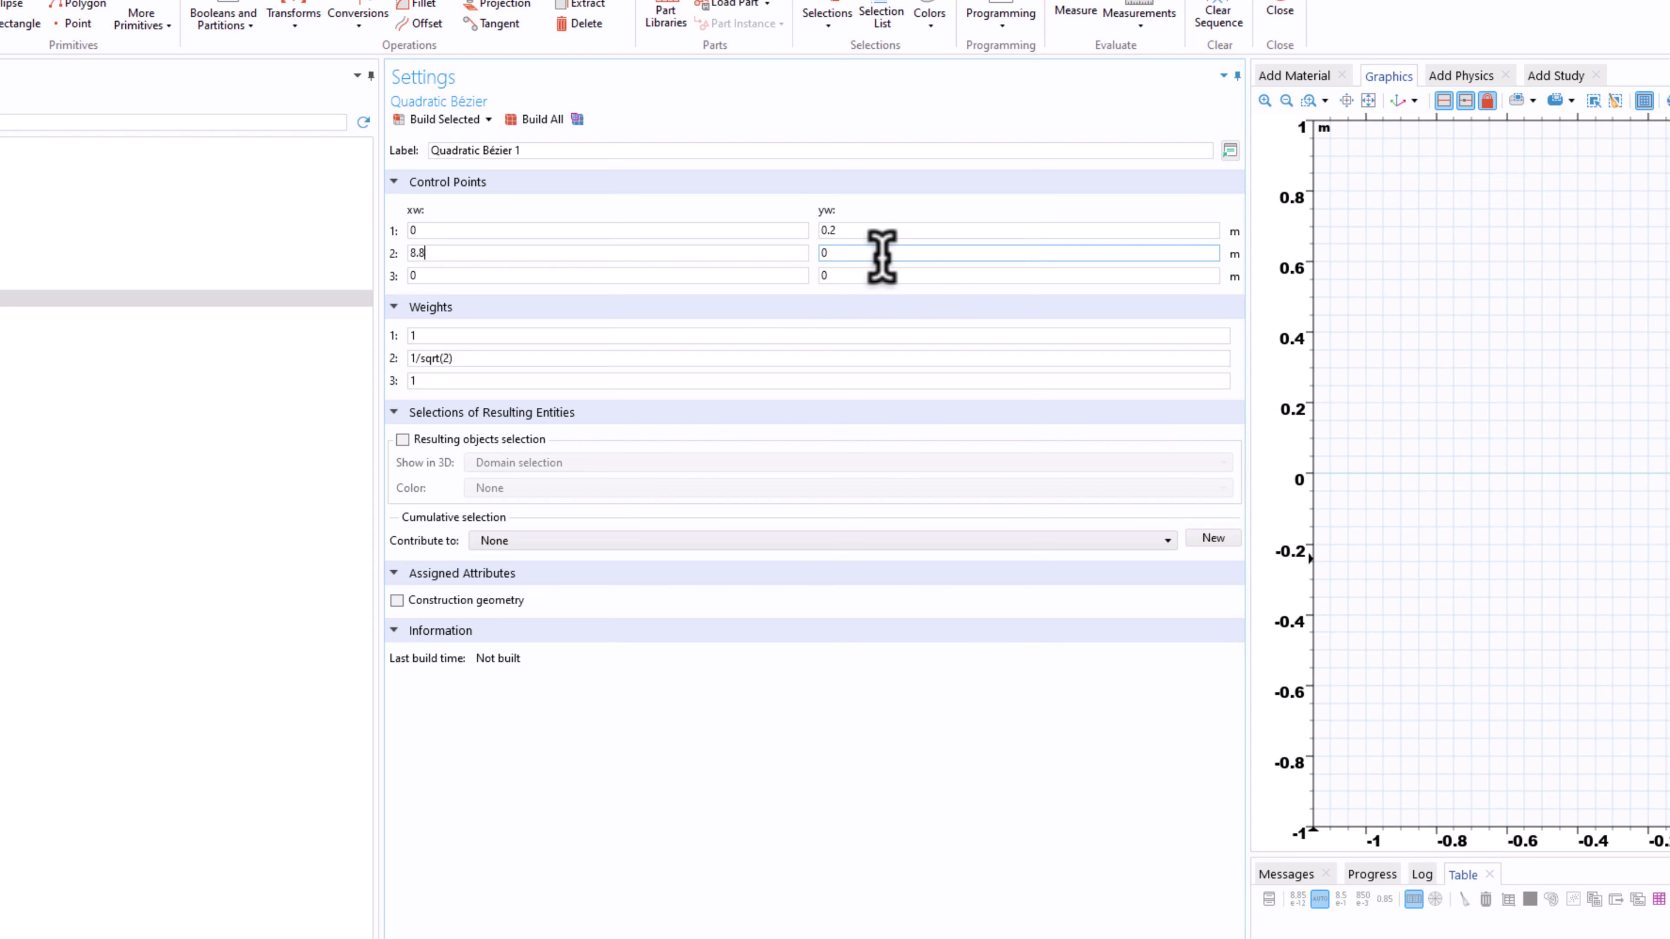
{"action": "key", "text": "BackSpace"}
{"action": "type", "text": "1"}
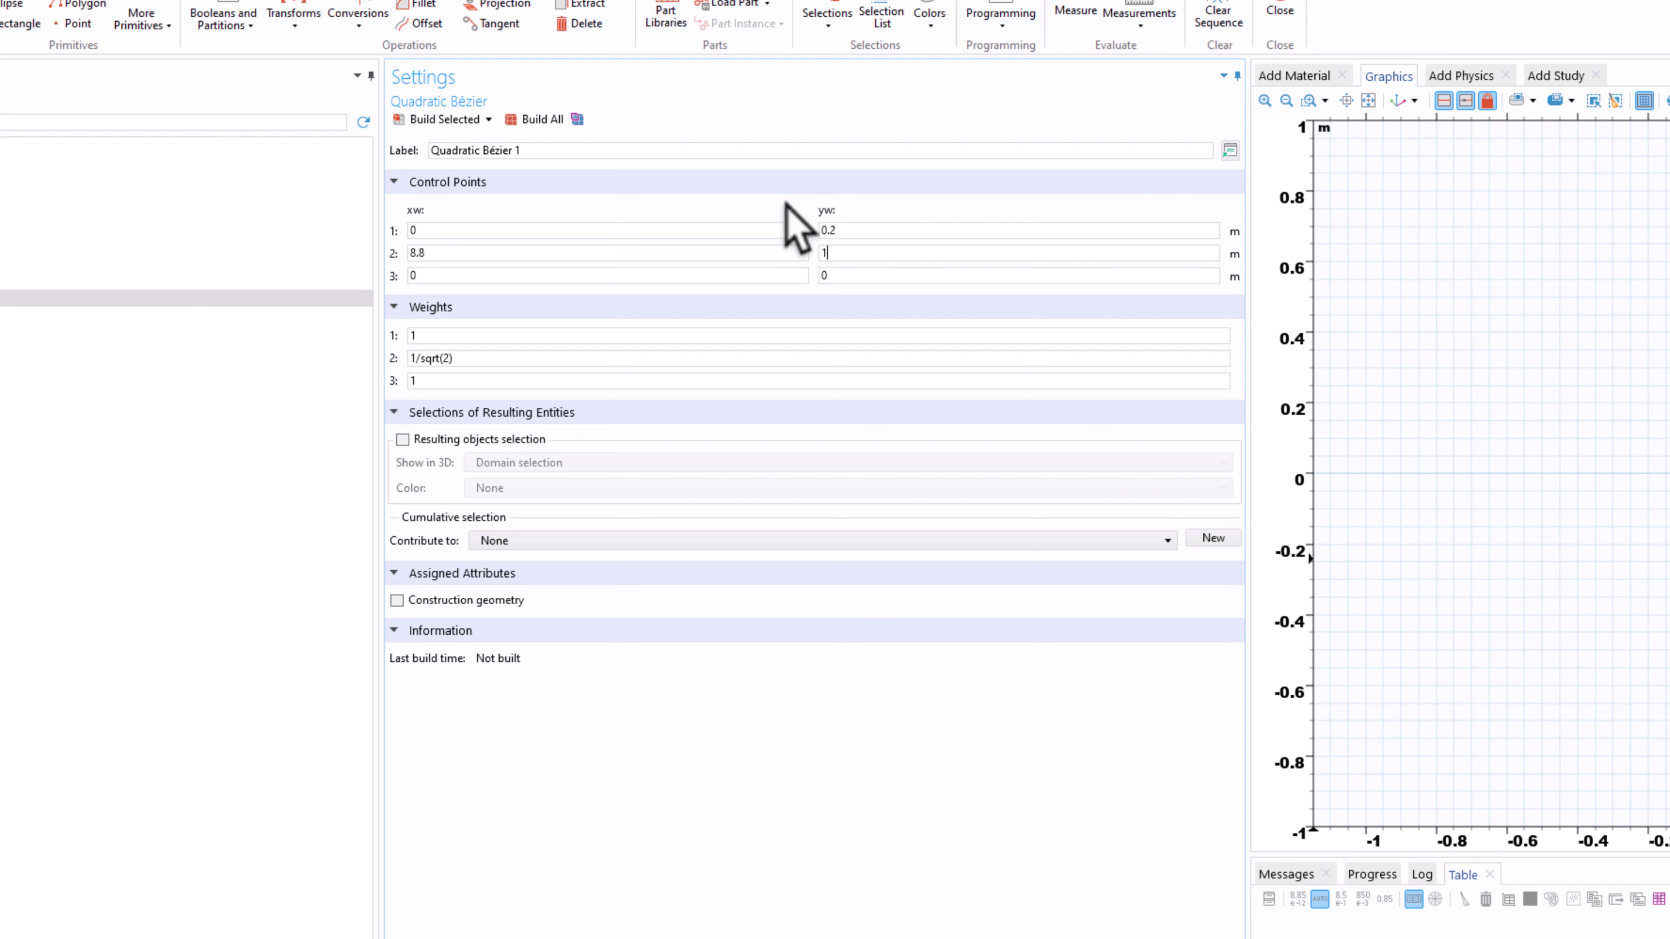
Set the Bézier's third control point to (10, 0.2).
{"action": "left_click", "coordinate": [538, 275]}
{"action": "left_click_drag", "start_coordinate": [538, 274], "coordinate": [478, 271]}
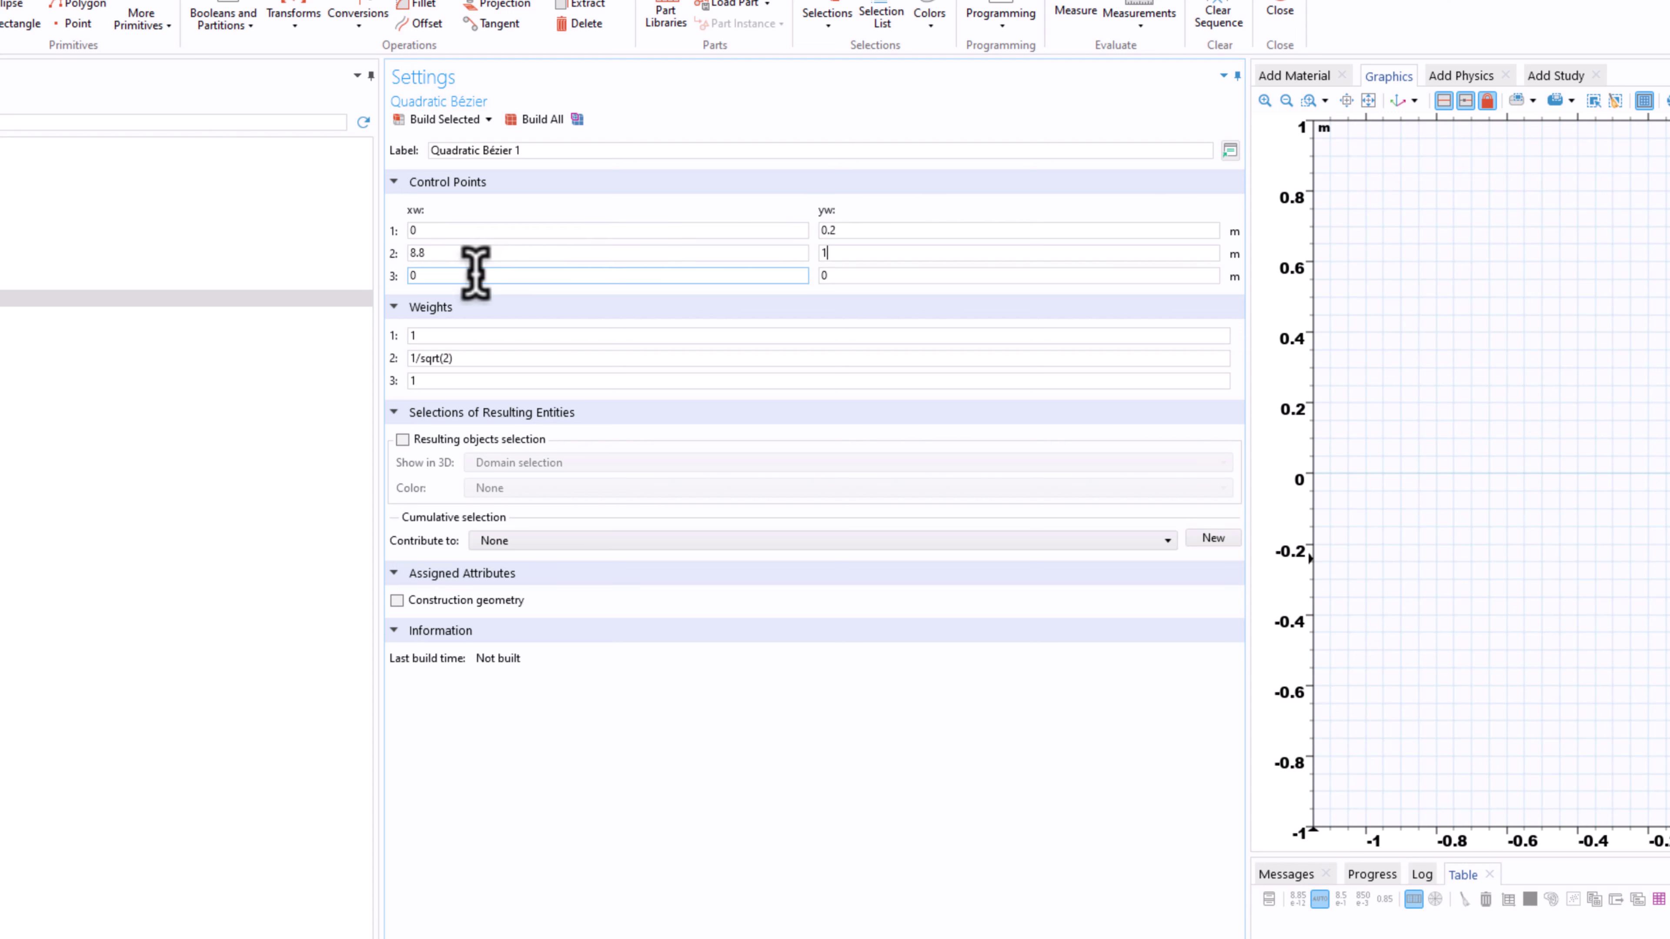
{"action": "type", "text": "10"}
{"action": "left_click", "coordinate": [911, 275]}
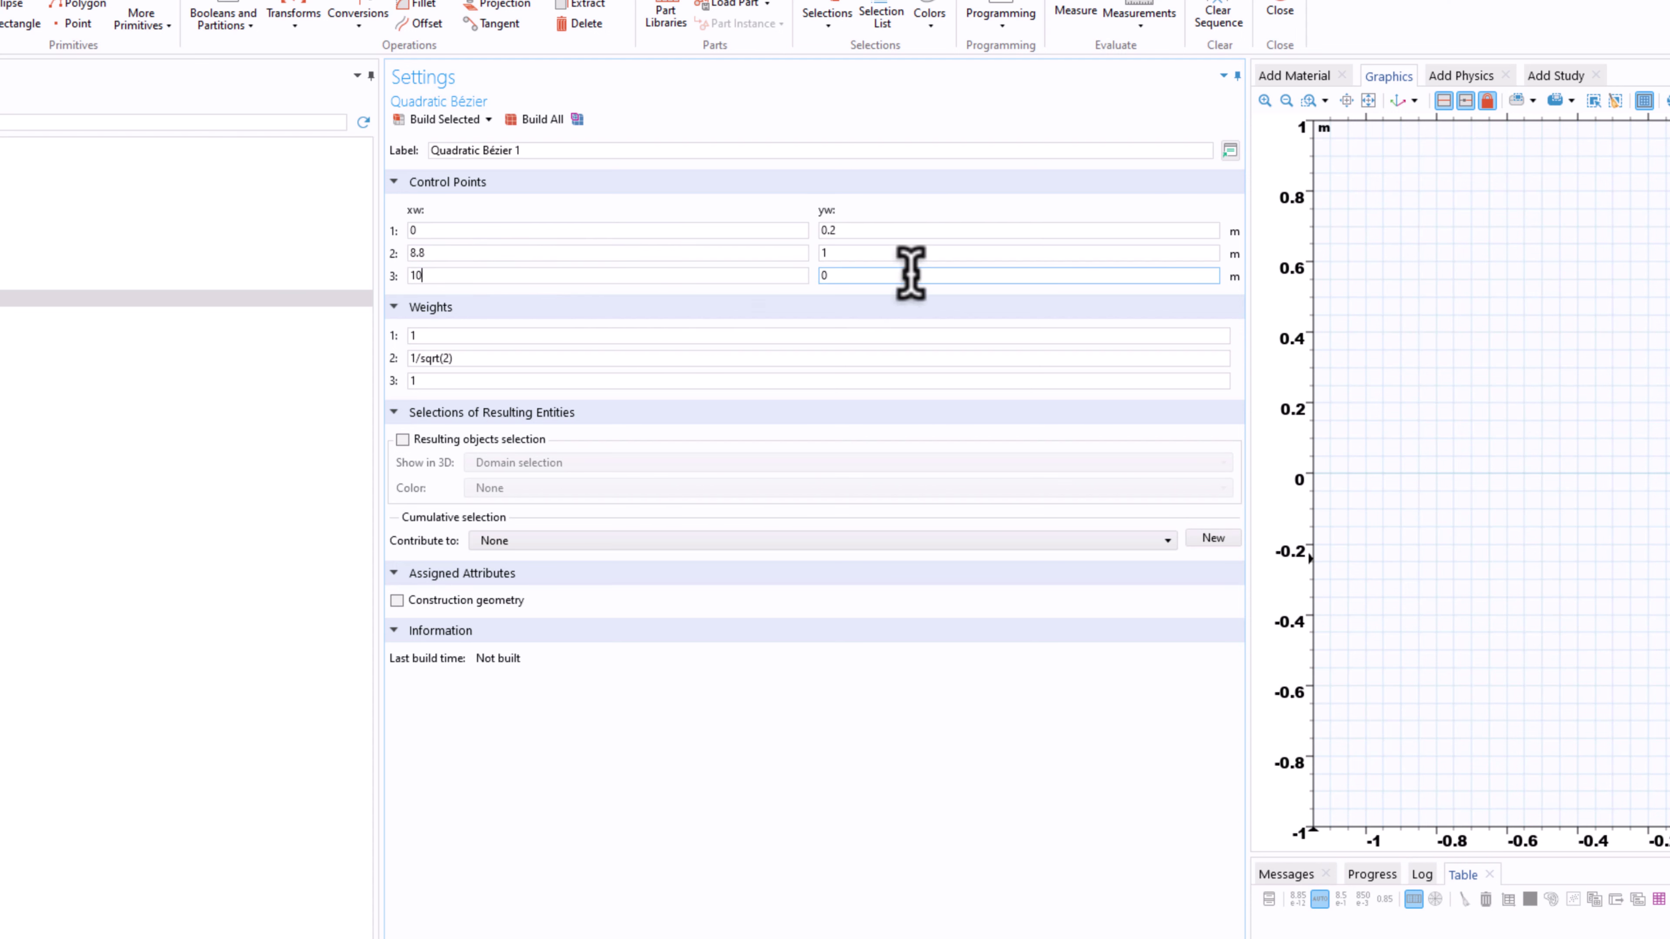
{"action": "left_click_drag", "start_coordinate": [870, 276], "coordinate": [463, 254]}
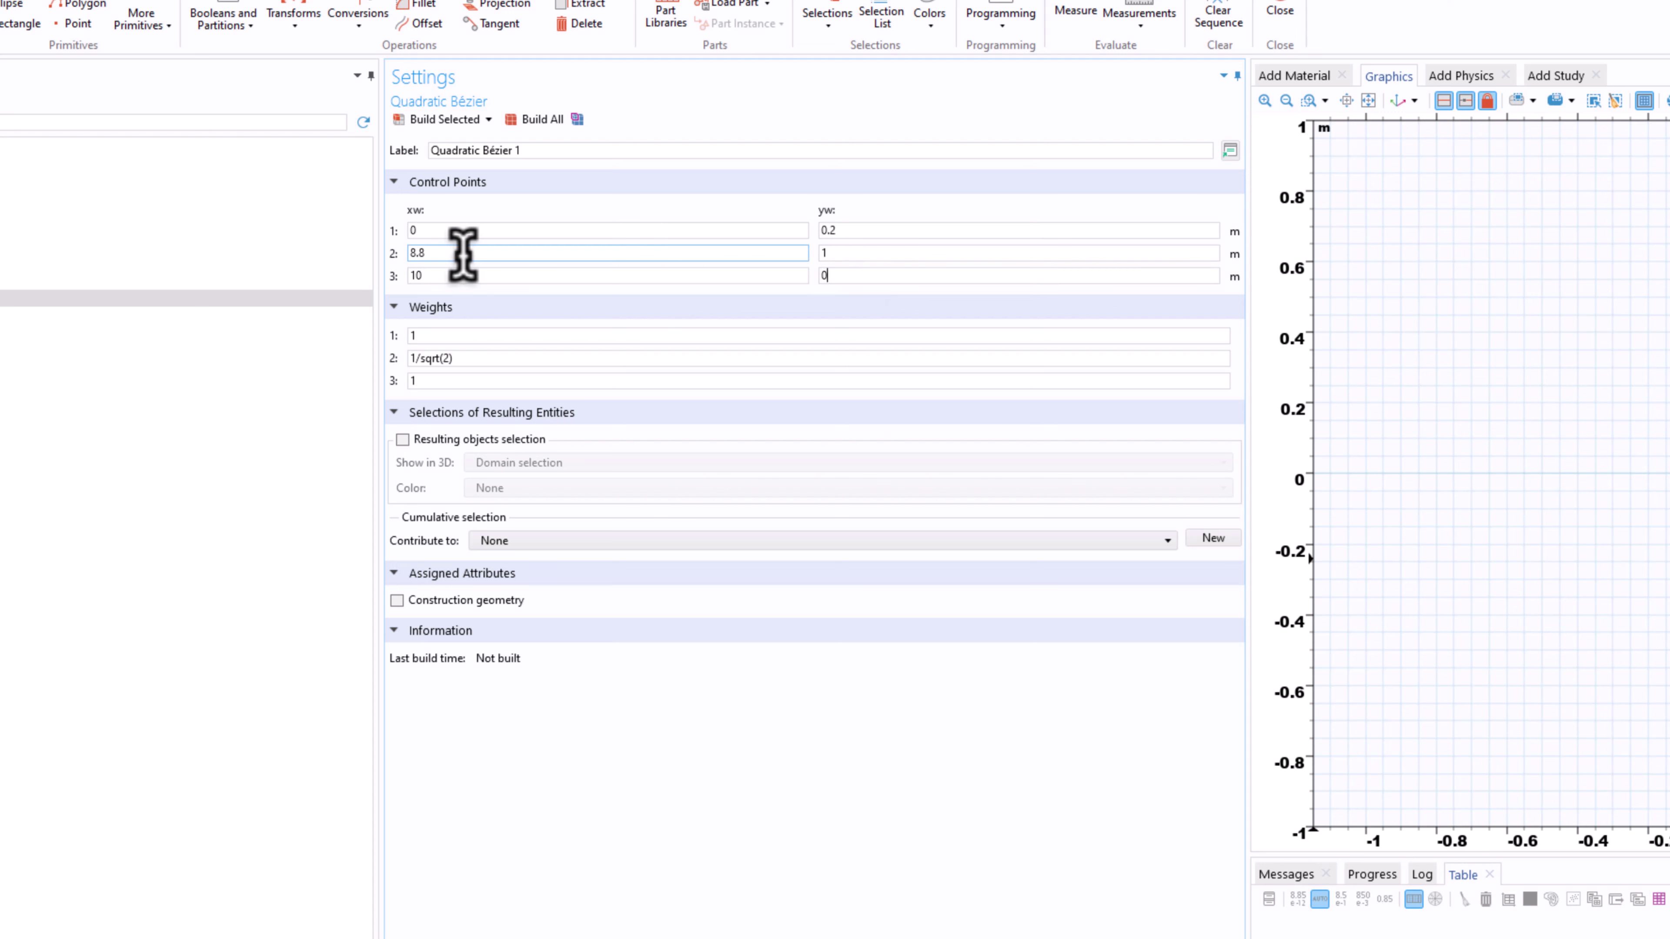
{"action": "type", "text": "0.2"}
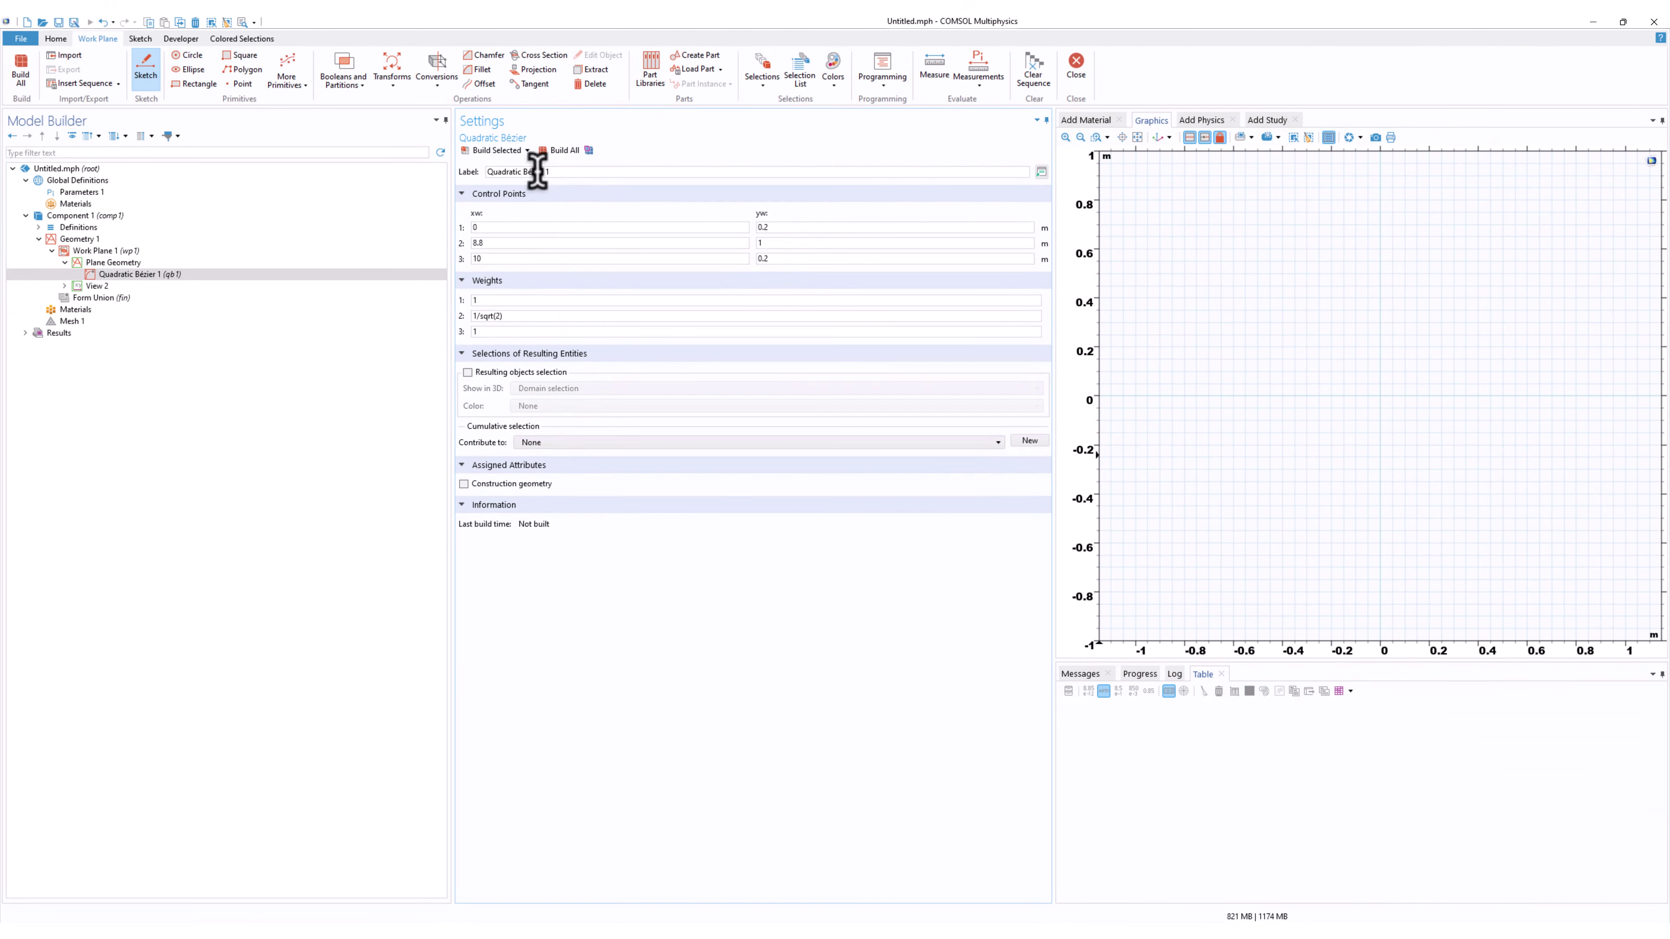
Build the Bézier arc, fit it in view, and return to Work Plane 1 with its branch collapsed.
{"action": "left_click", "coordinate": [507, 152]}
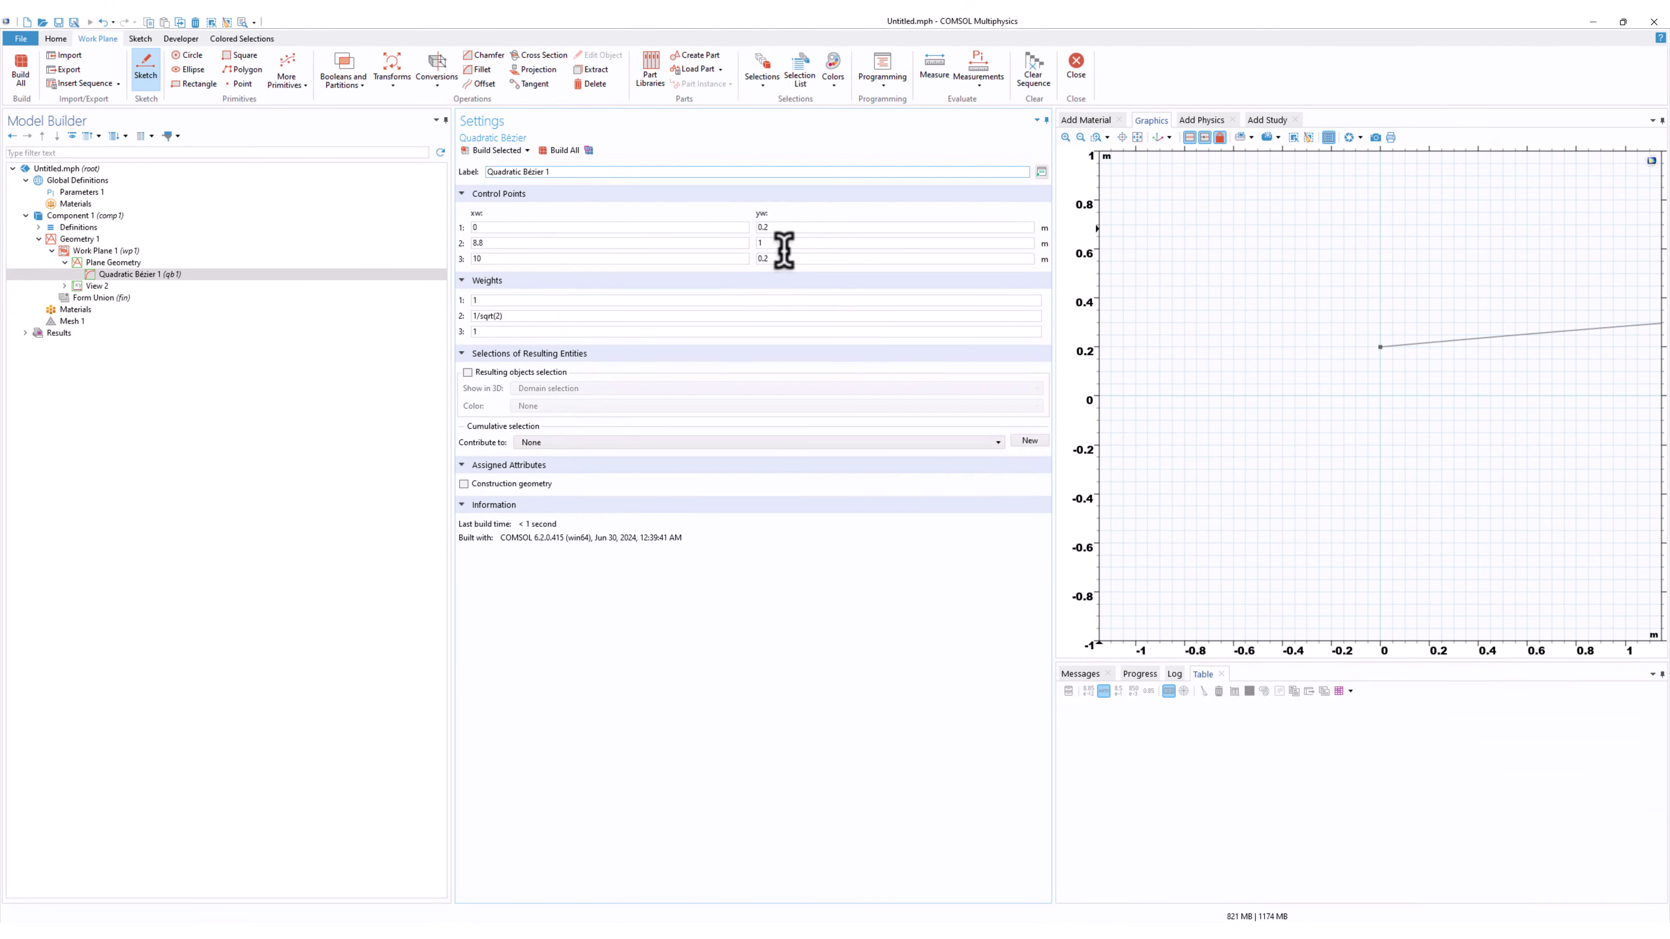
{"action": "left_click", "coordinate": [1137, 138]}
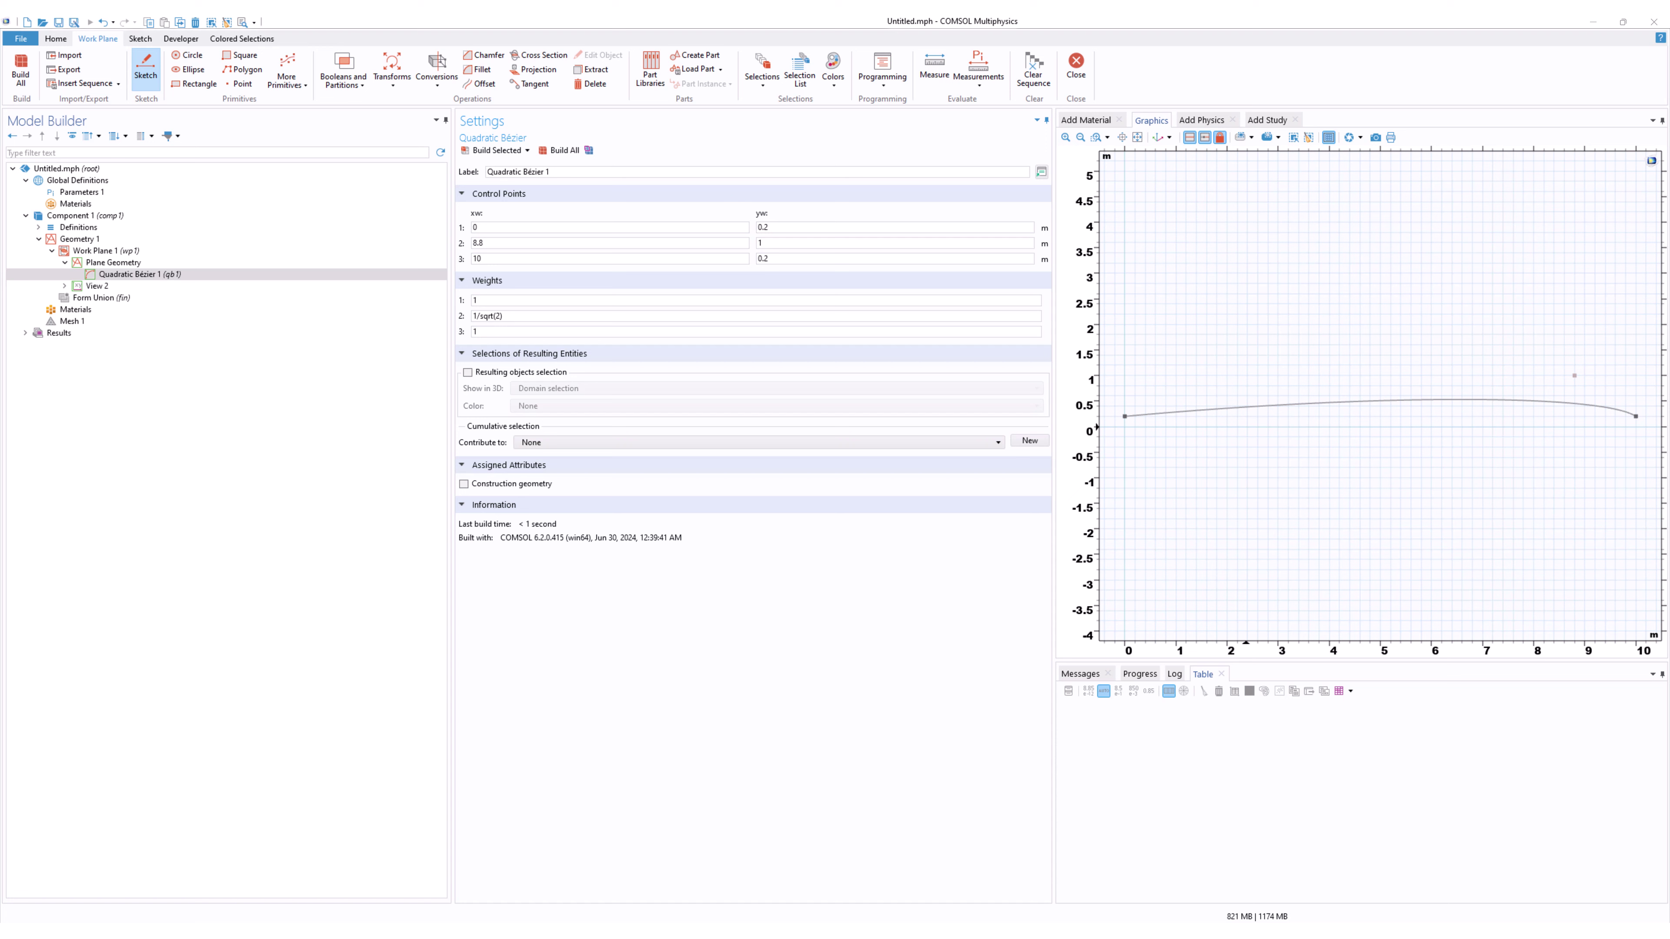
{"action": "left_click", "coordinate": [66, 251]}
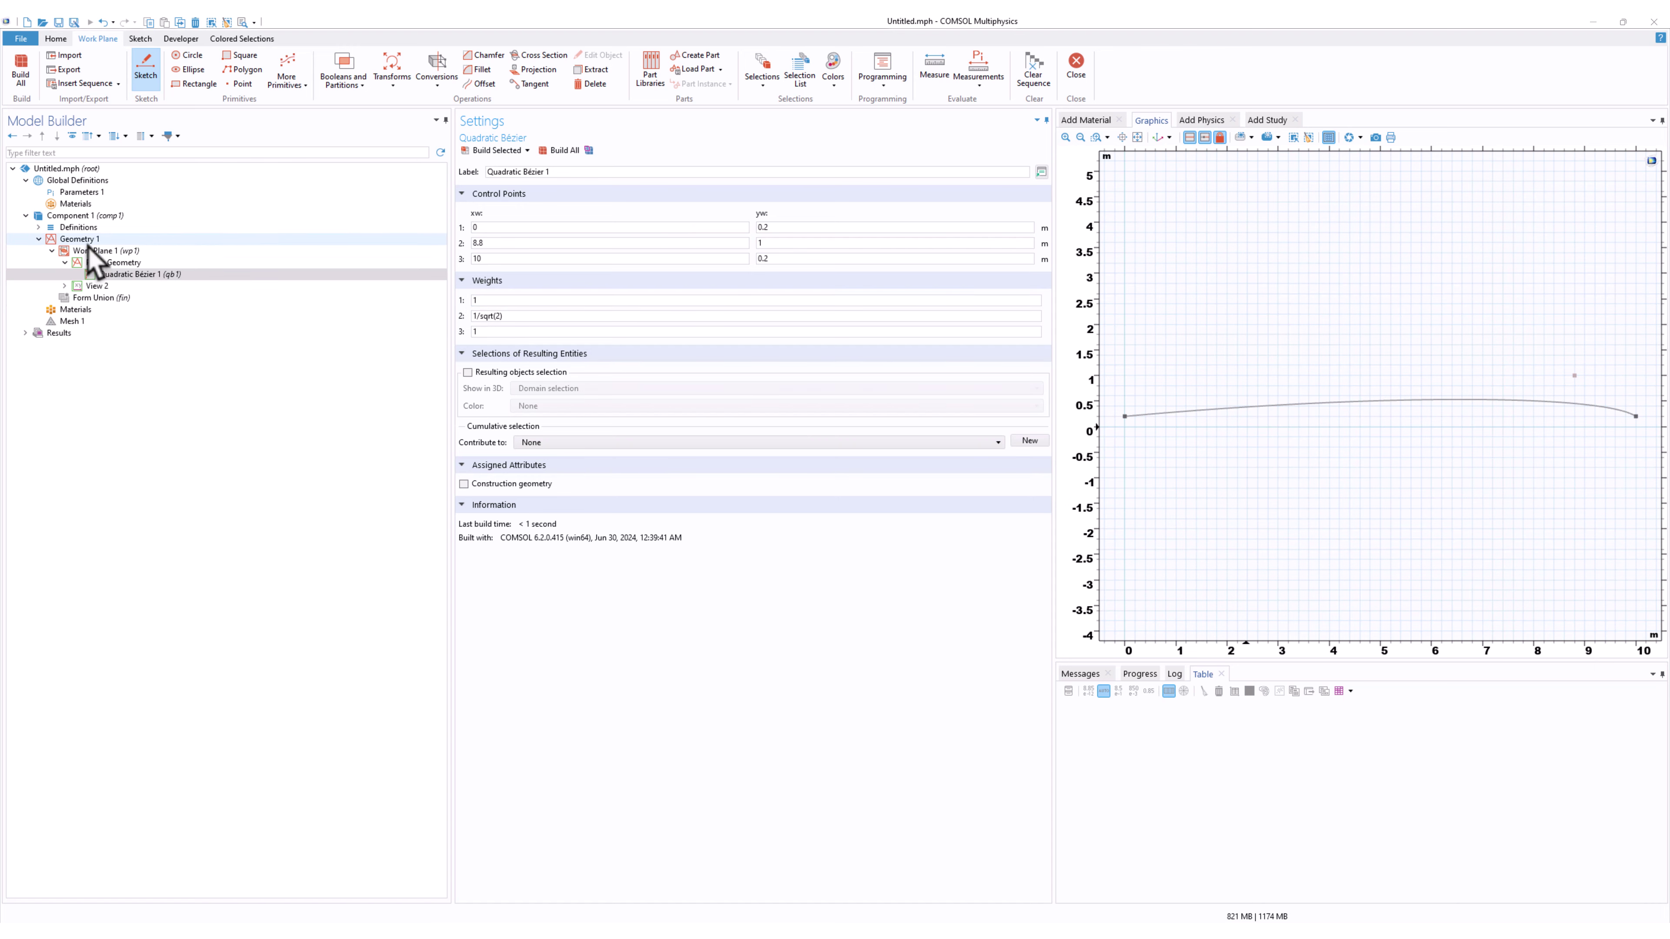
{"action": "left_click", "coordinate": [51, 251]}
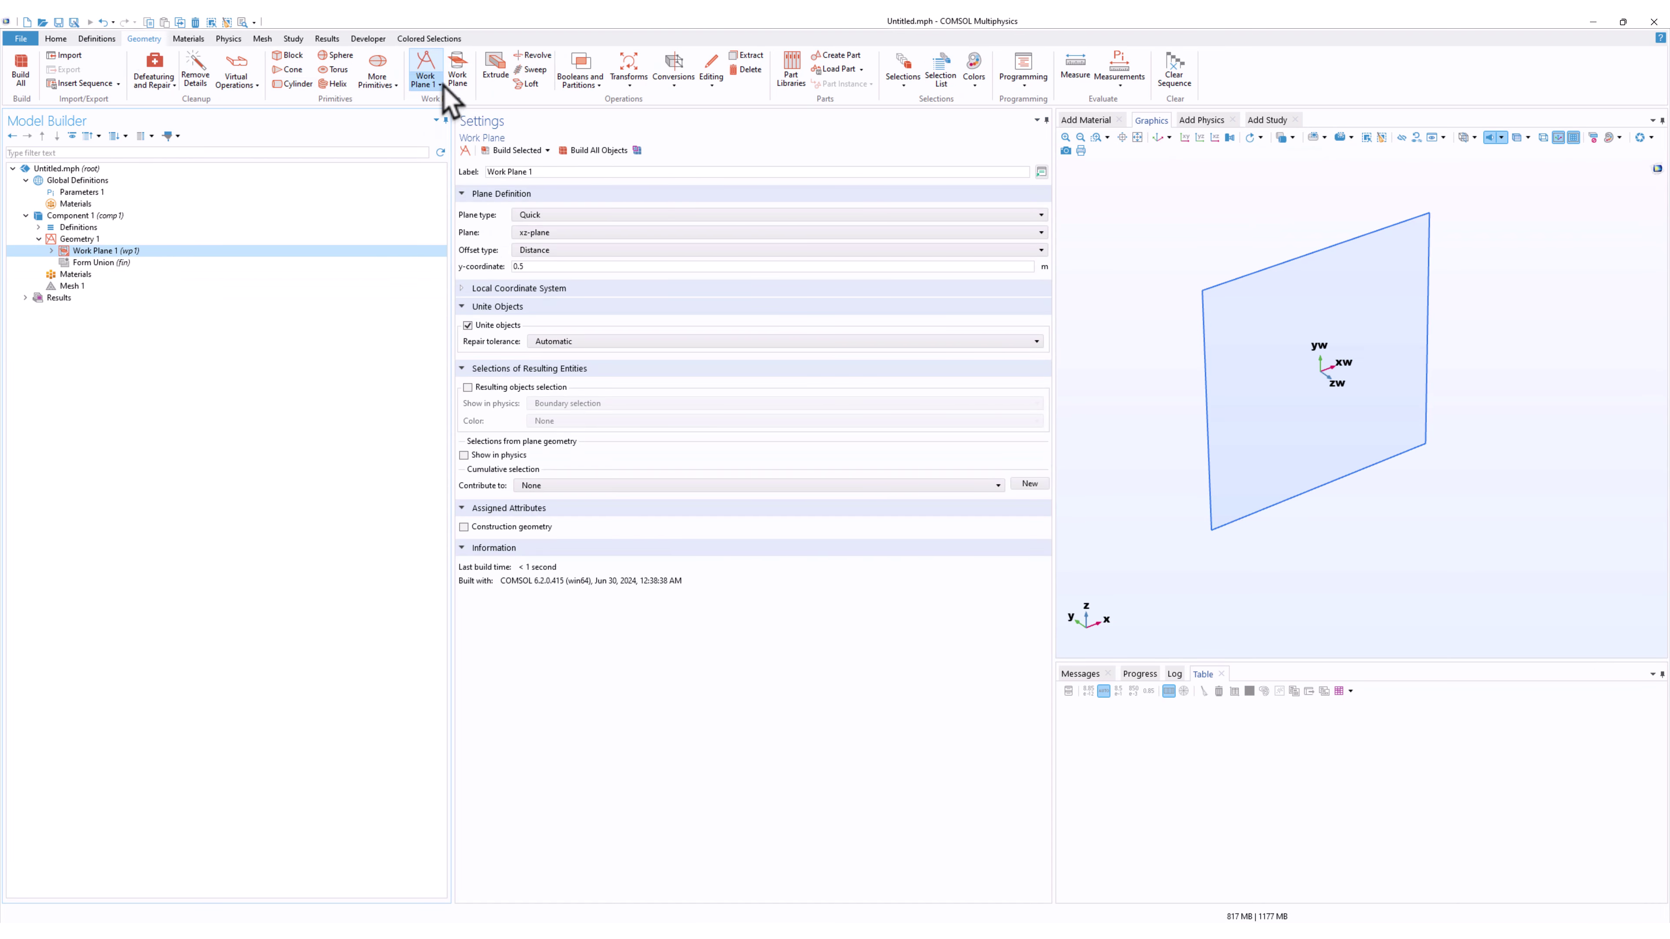
Add Work Plane 2 on the xz-plane, build it, and open its sketch.
{"action": "left_click", "coordinate": [458, 74]}
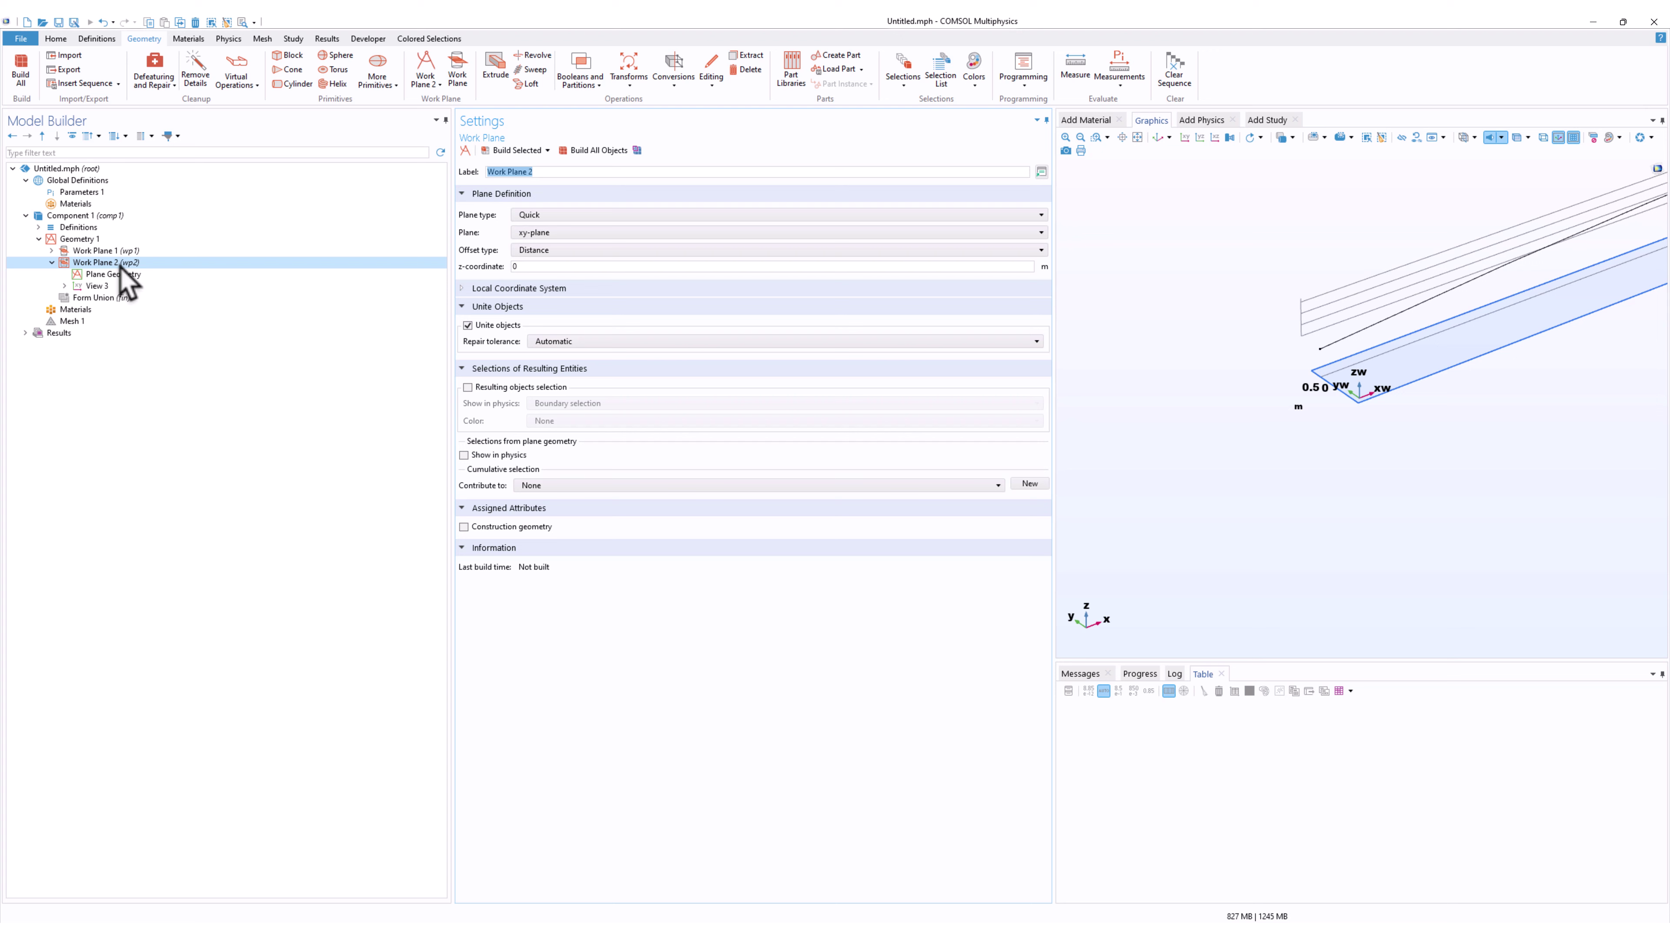
{"action": "left_click", "coordinate": [543, 234]}
{"action": "left_click", "coordinate": [565, 308]}
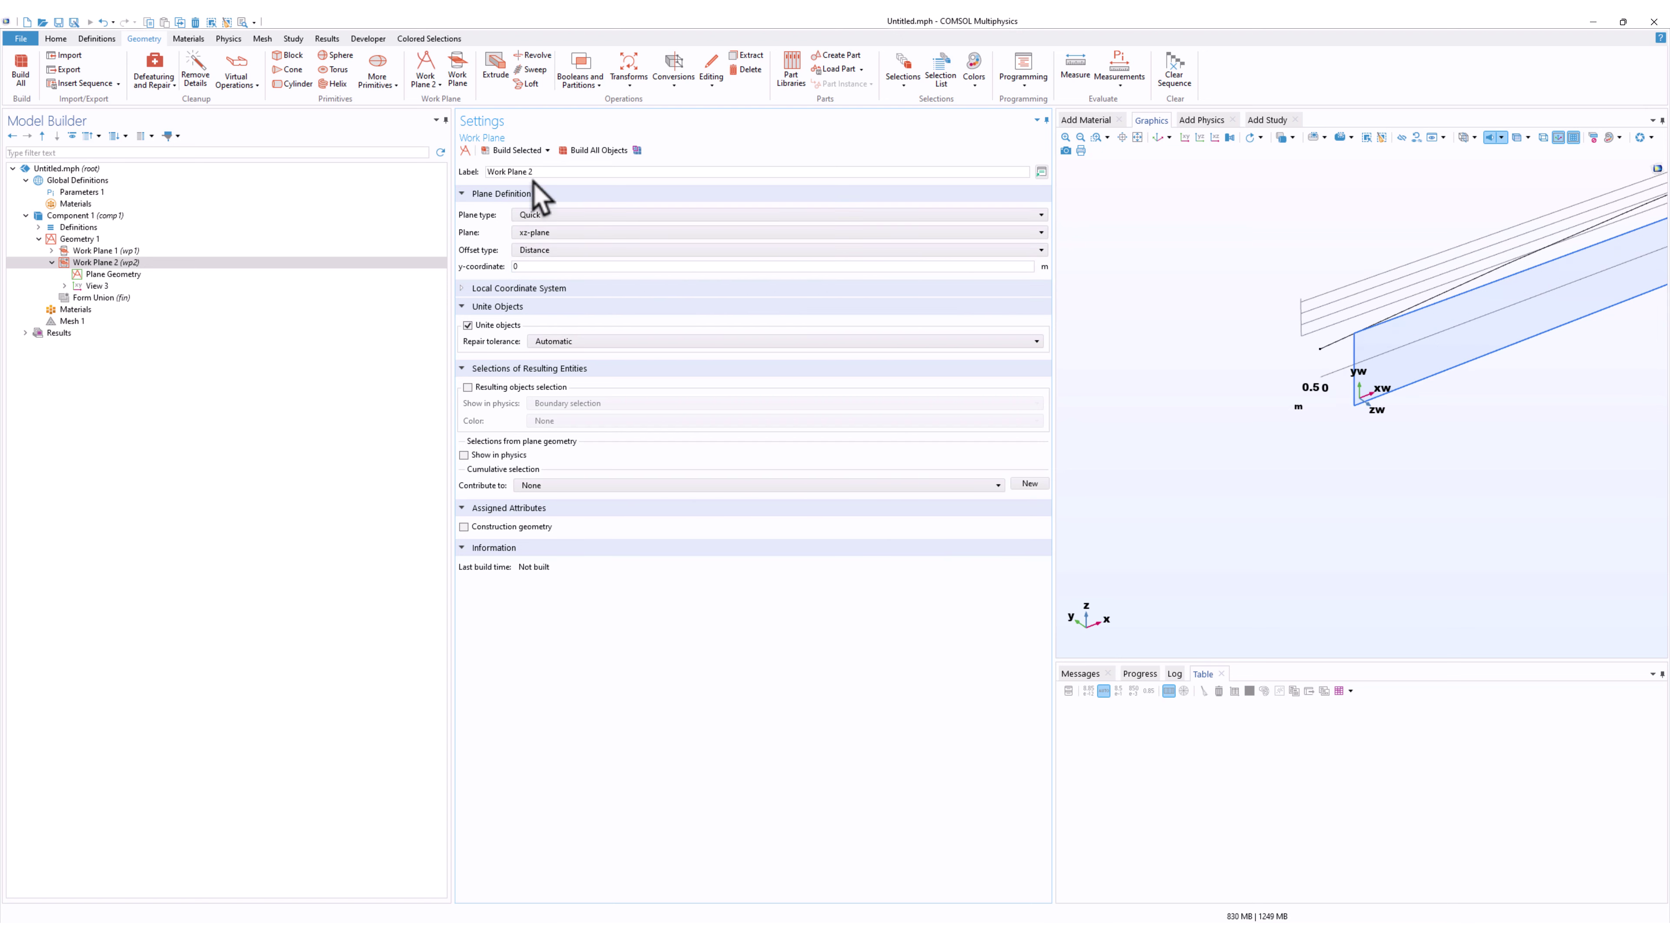
{"action": "left_click", "coordinate": [519, 151]}
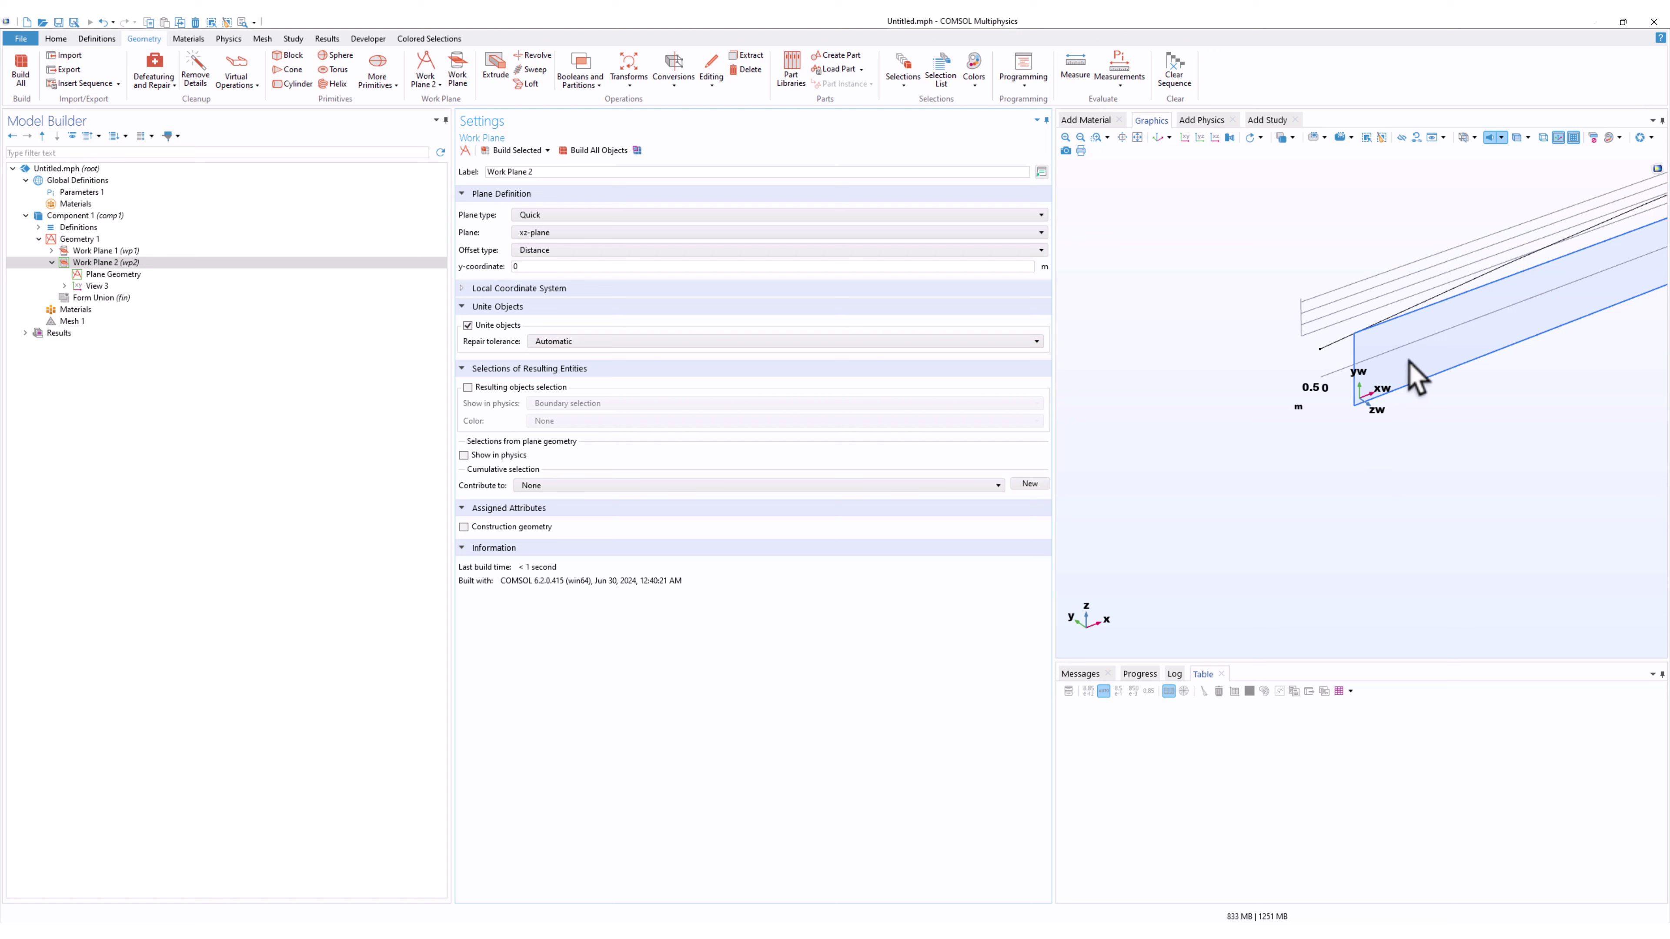
{"action": "left_click_drag", "start_coordinate": [1409, 364], "coordinate": [1331, 540]}
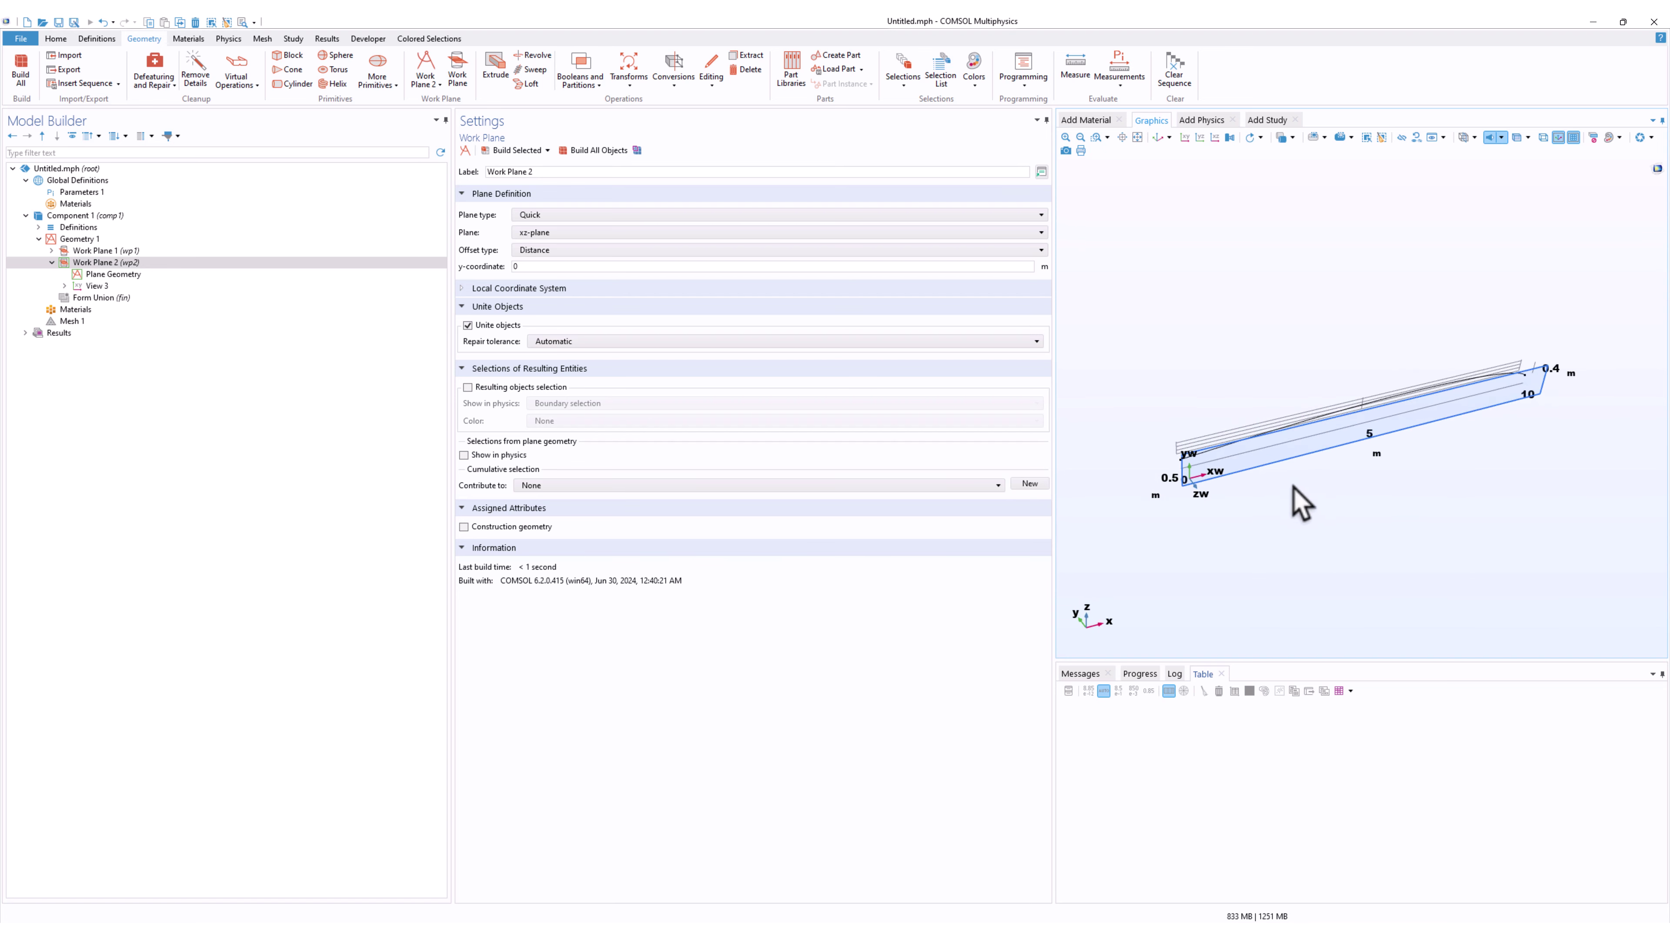
{"action": "left_click_drag", "start_coordinate": [1290, 489], "coordinate": [1208, 509]}
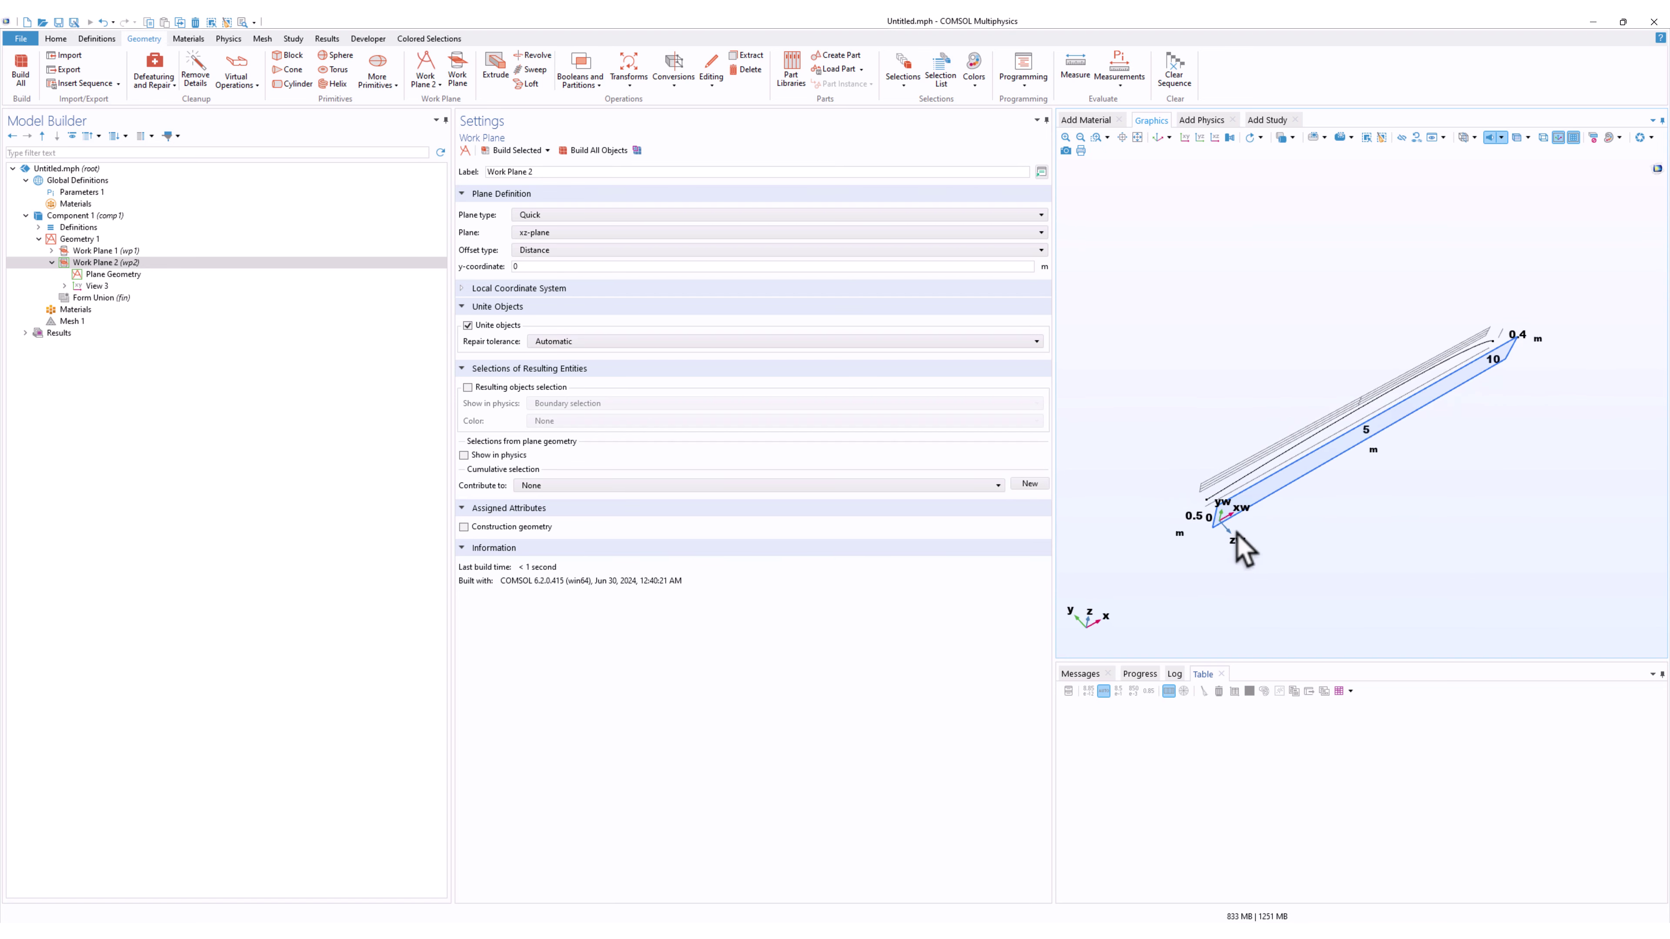
{"action": "scroll", "coordinate": [1201, 463], "scroll_direction": "up", "scroll_amount": 4}
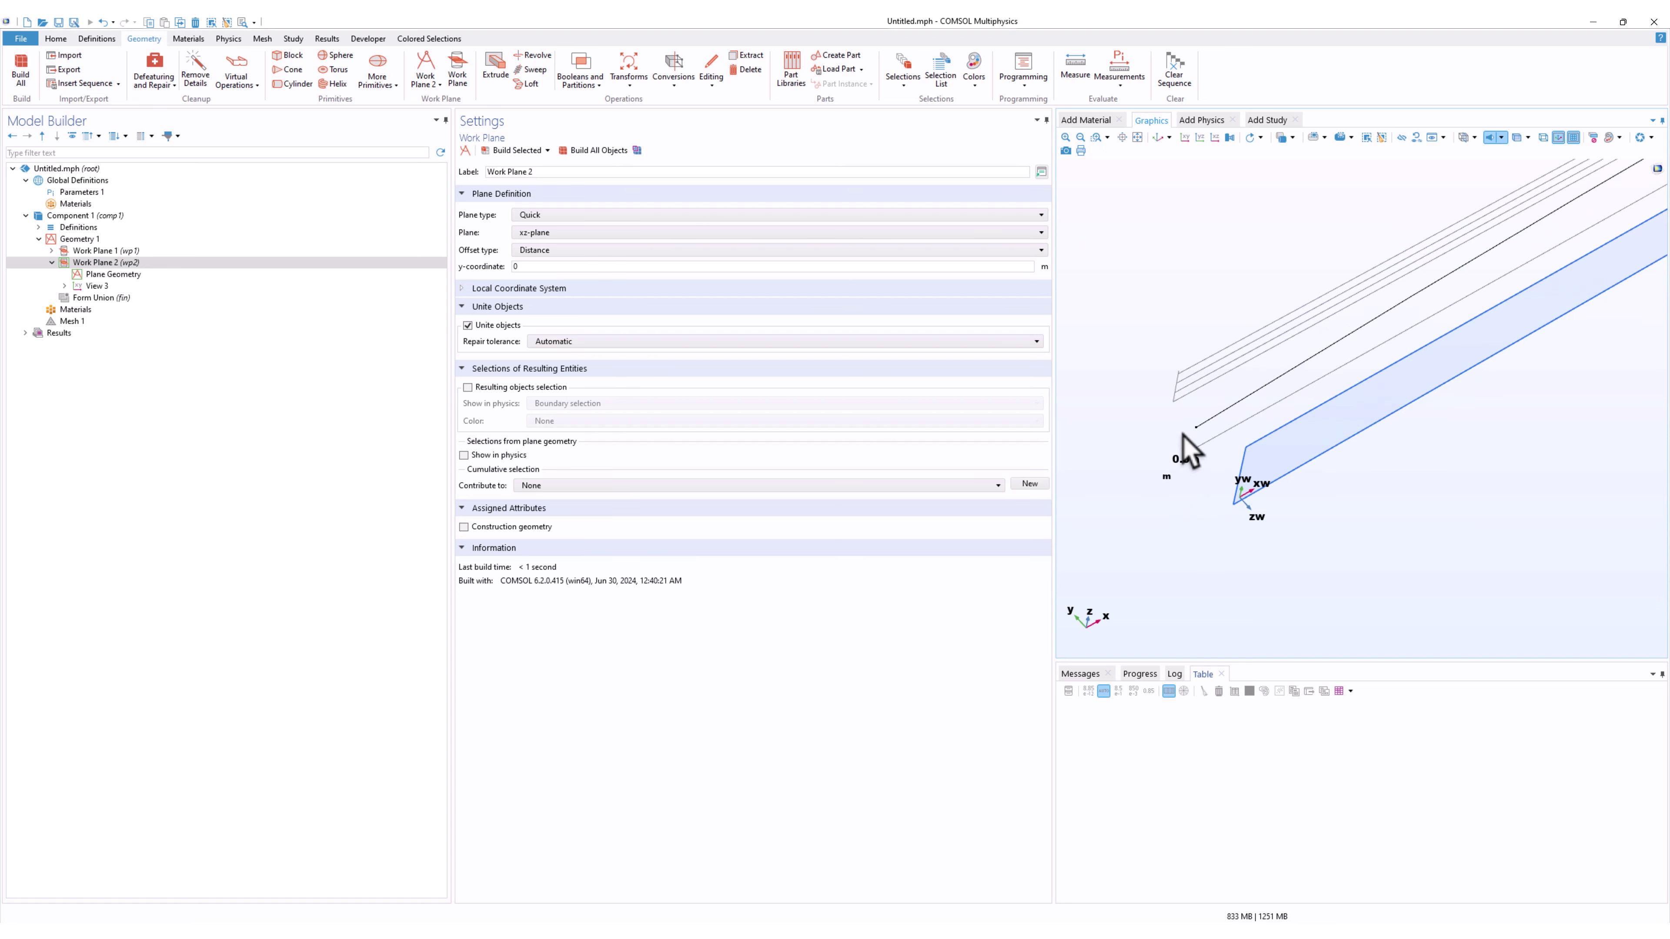
{"action": "left_click", "coordinate": [120, 275]}
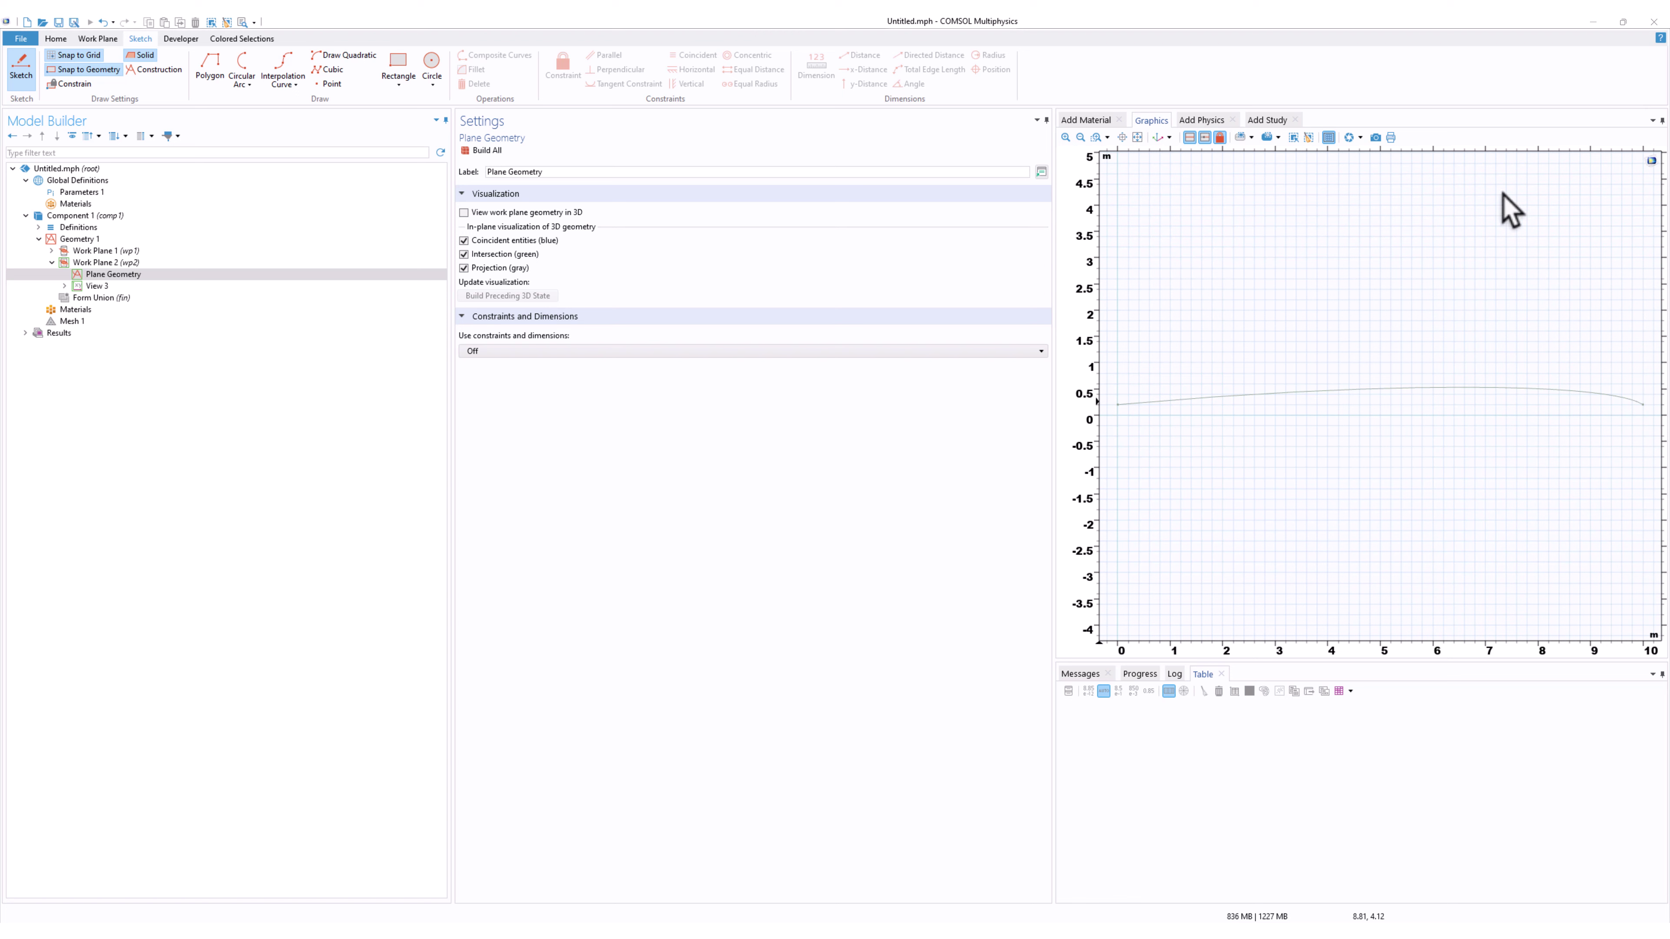
Add a quadratic Bézier to Work Plane 2 with first point (0, 0.2).
{"action": "left_click", "coordinate": [105, 38]}
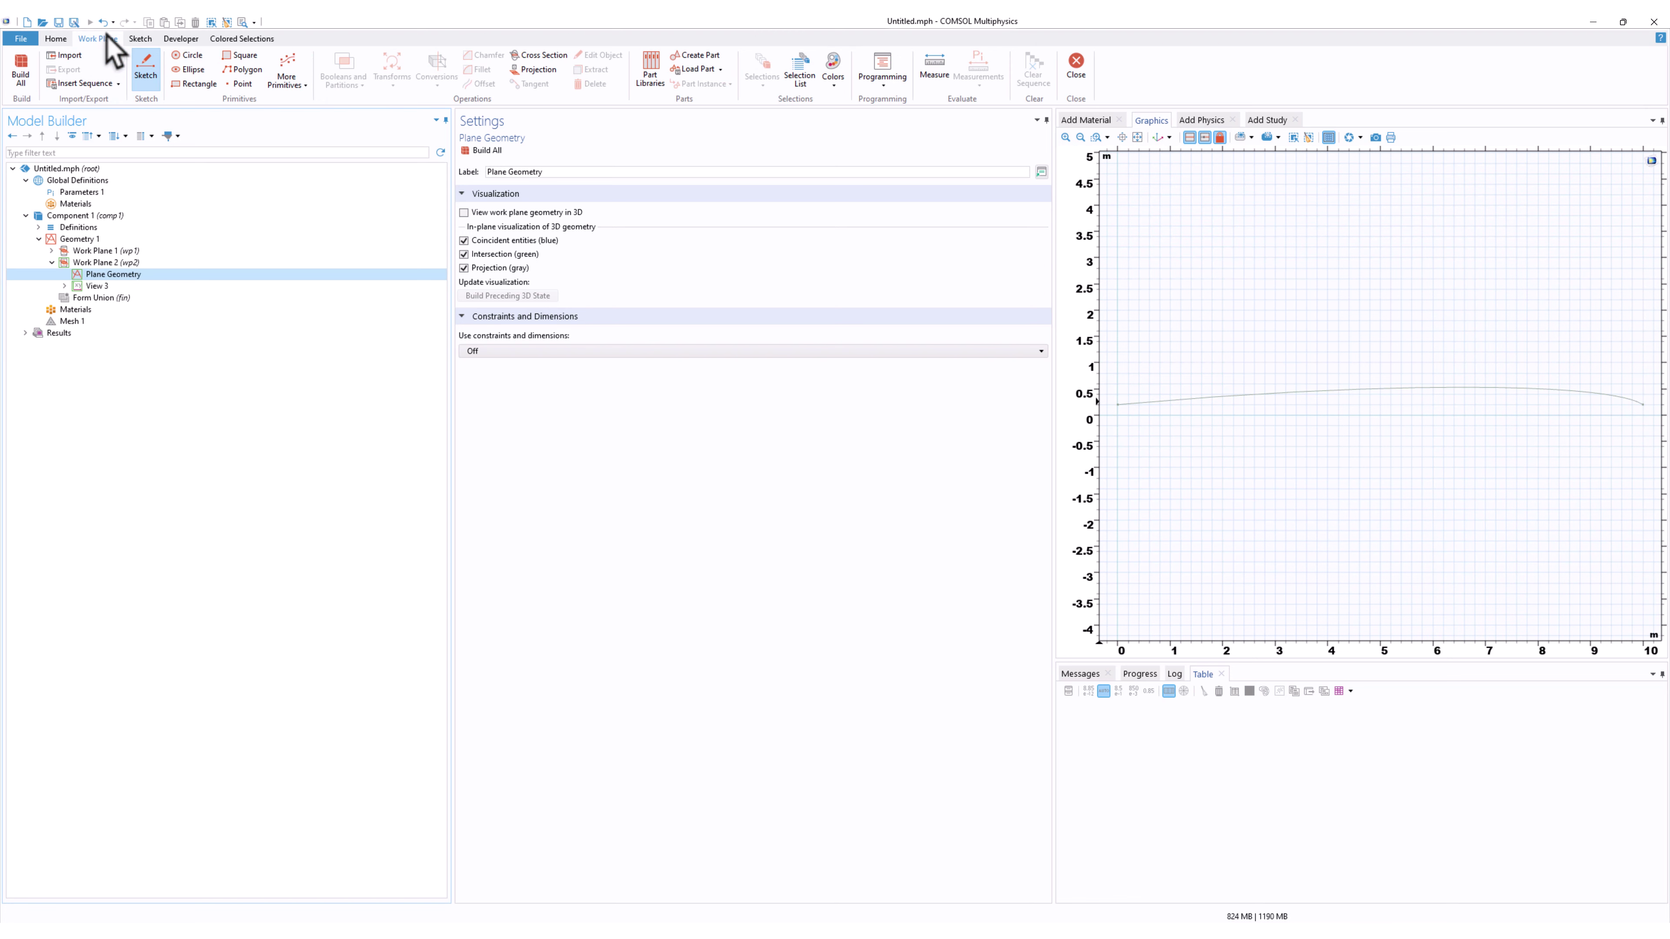
{"action": "left_click", "coordinate": [296, 84]}
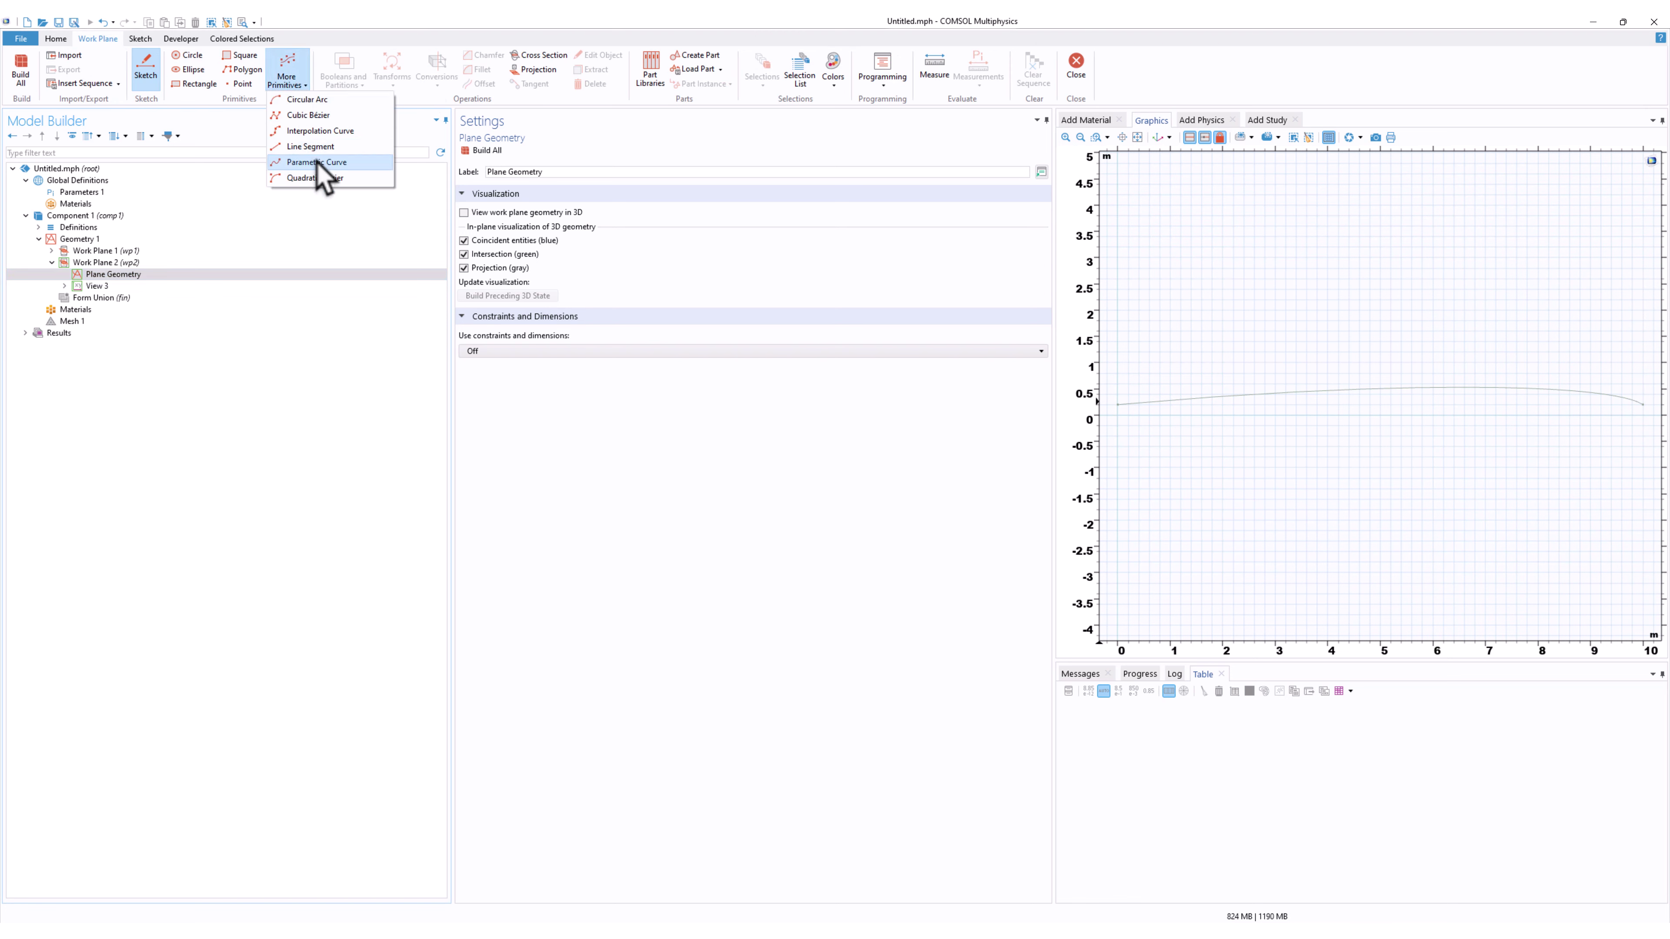
{"action": "left_click", "coordinate": [322, 179]}
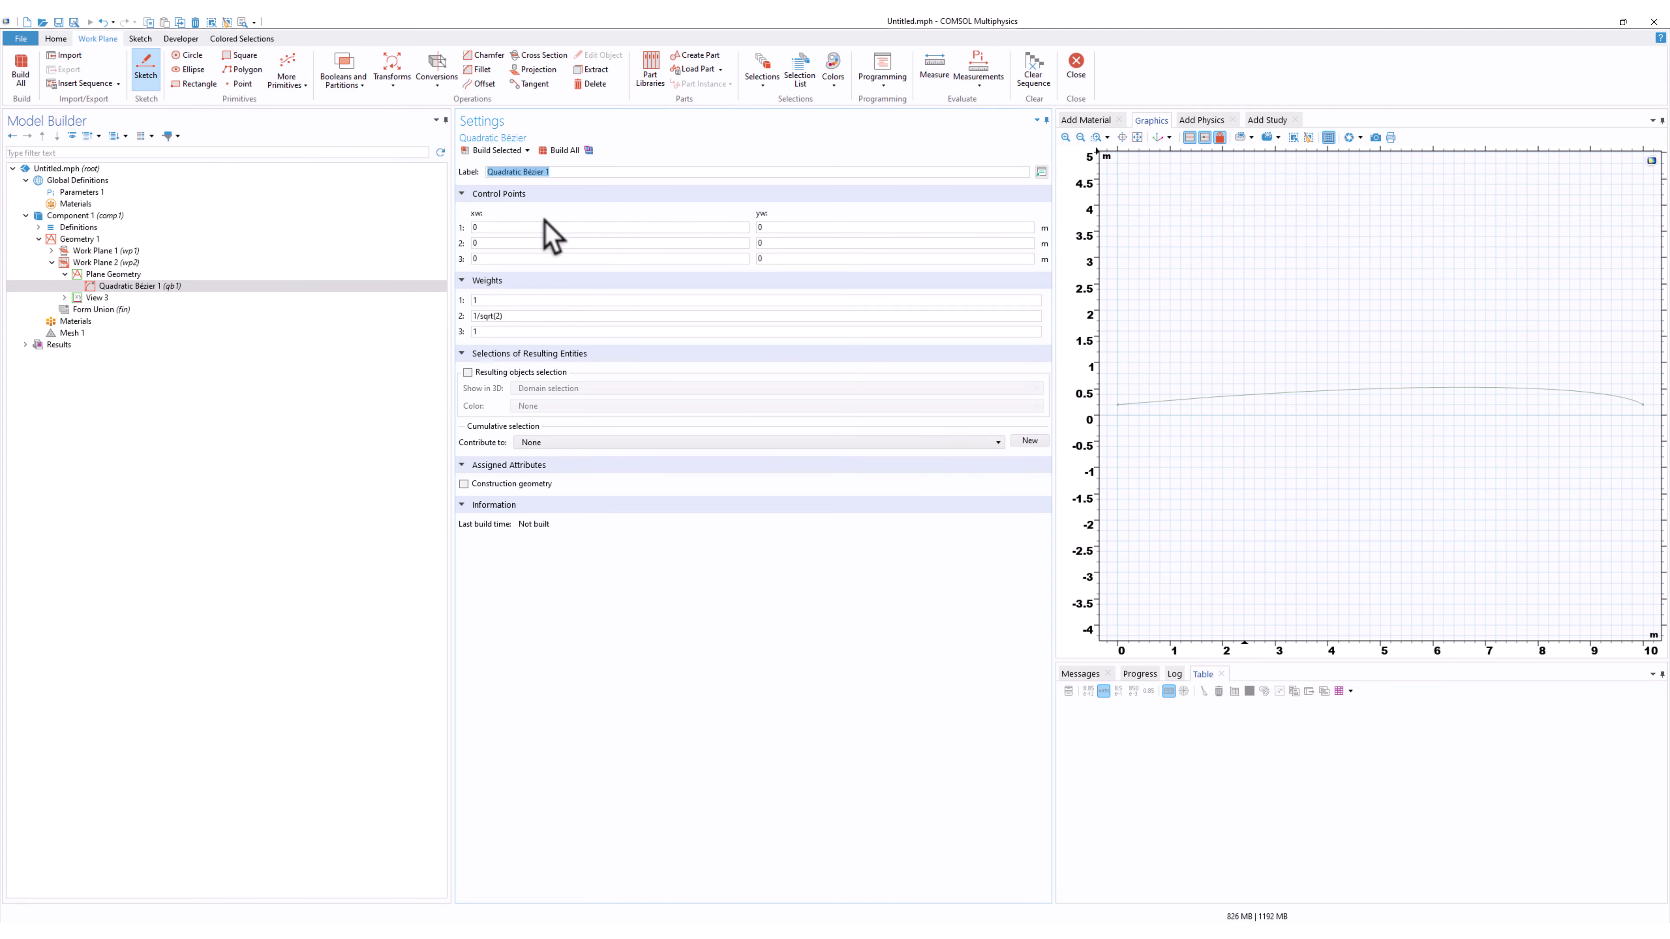
{"action": "left_click", "coordinate": [780, 227]}
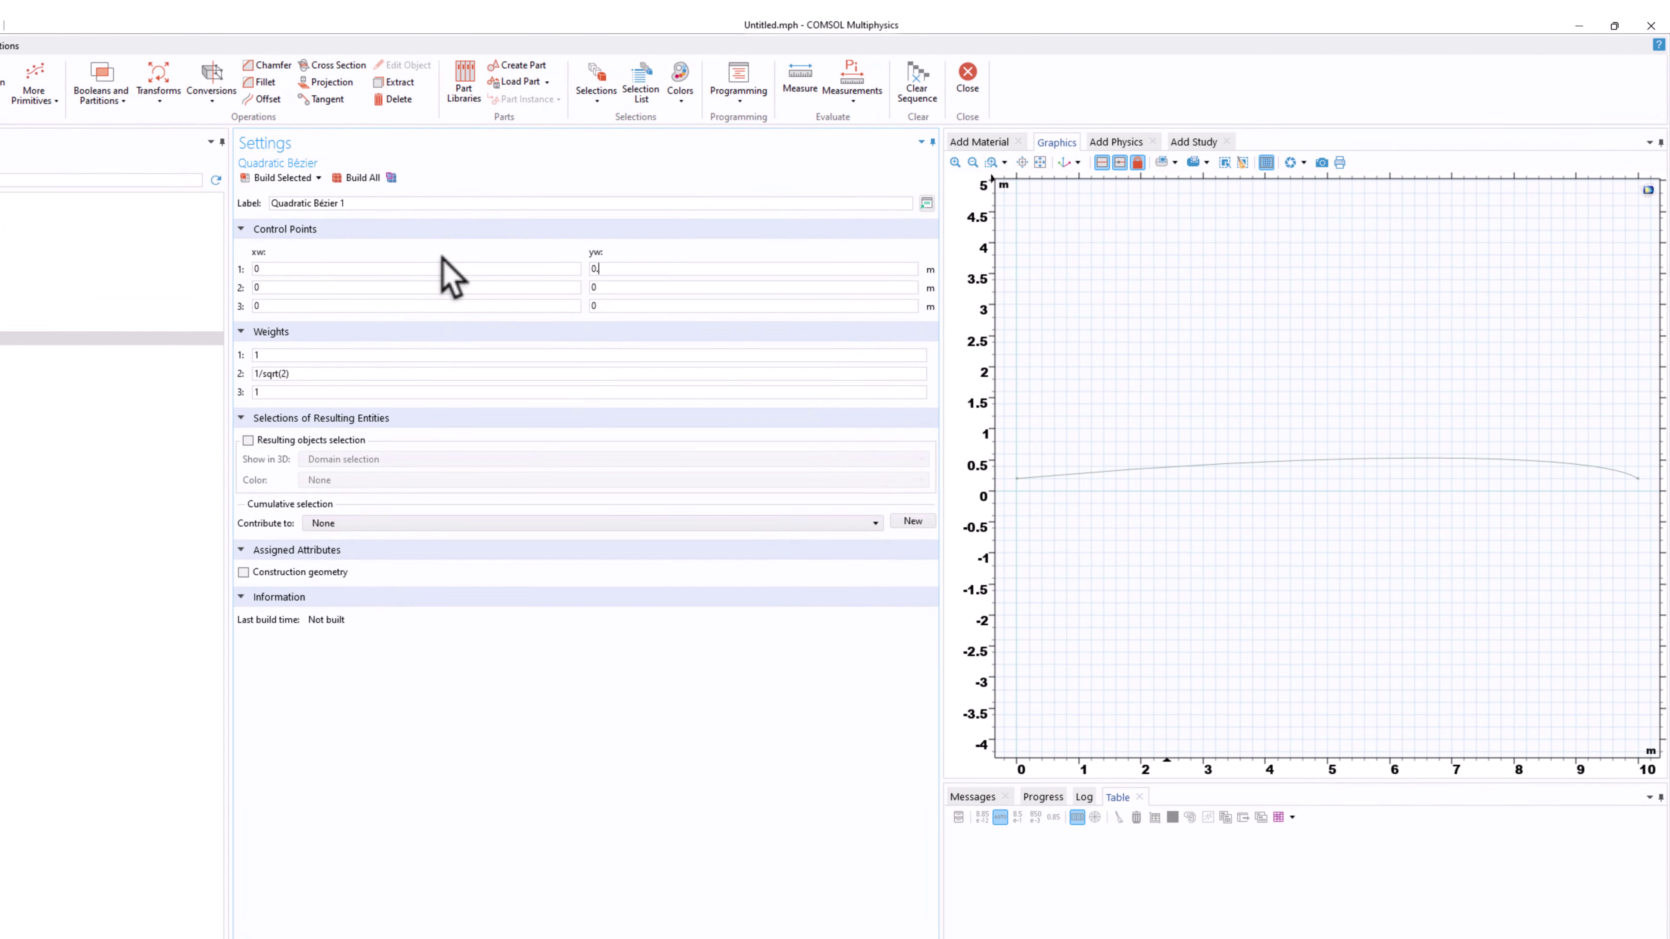
{"action": "type", "text": "0.2"}
{"action": "left_click", "coordinate": [335, 287]}
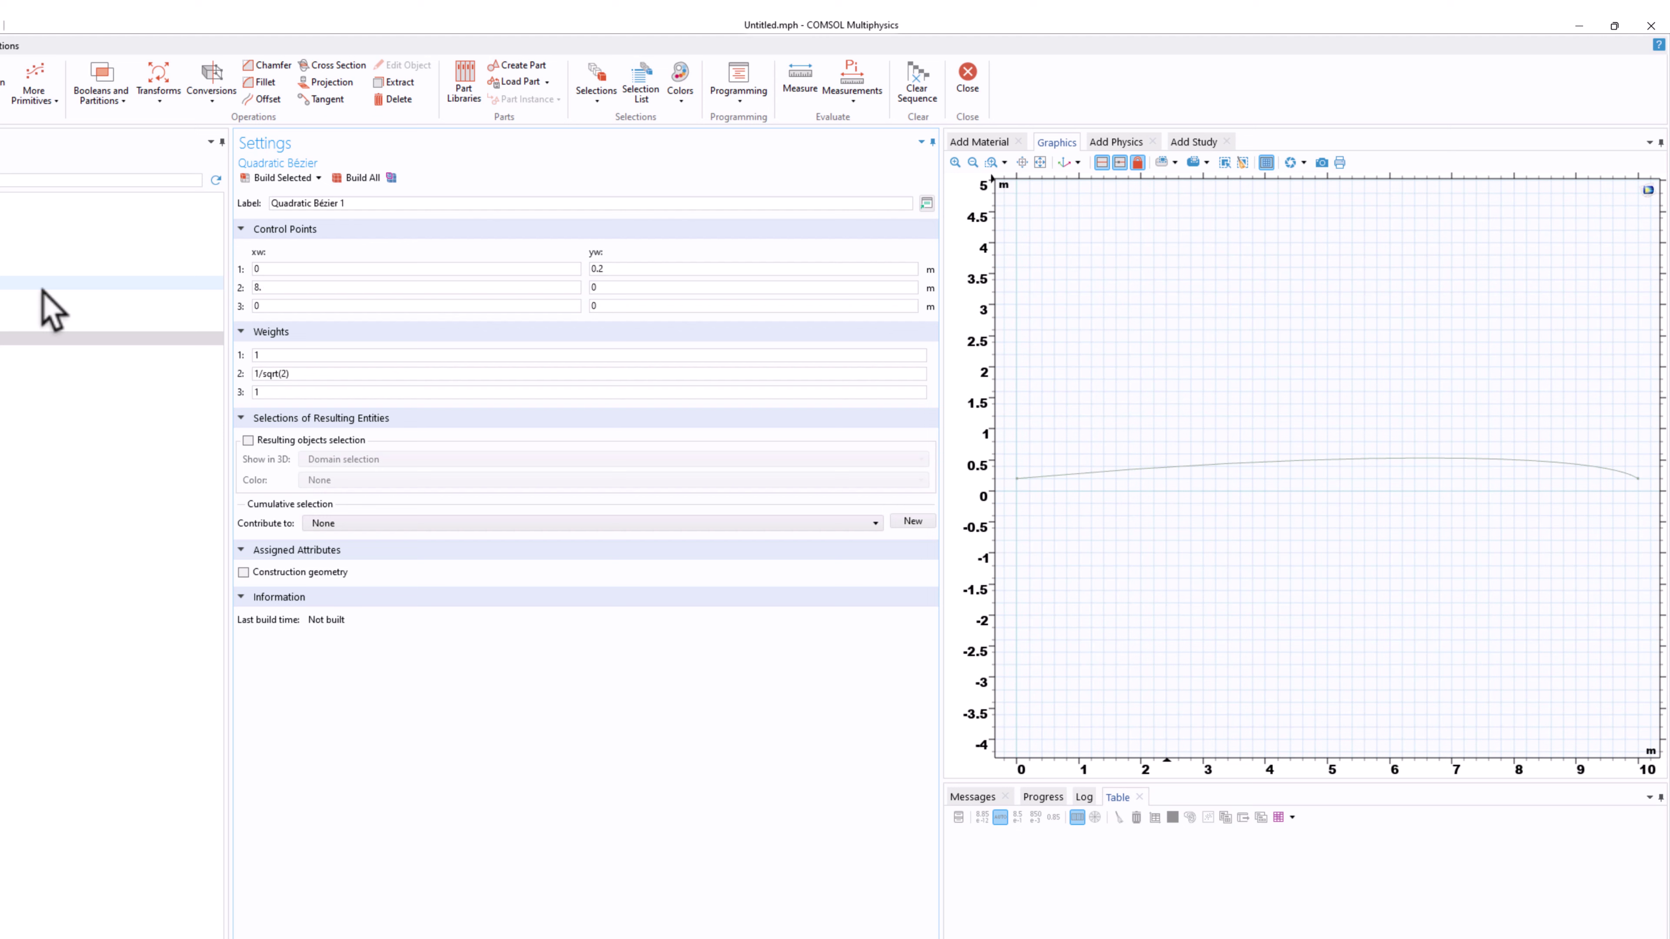
Set the second point to (8.4, 0.6) and the third to (10, 0.2), then build the curve.
{"action": "left_click", "coordinate": [624, 287]}
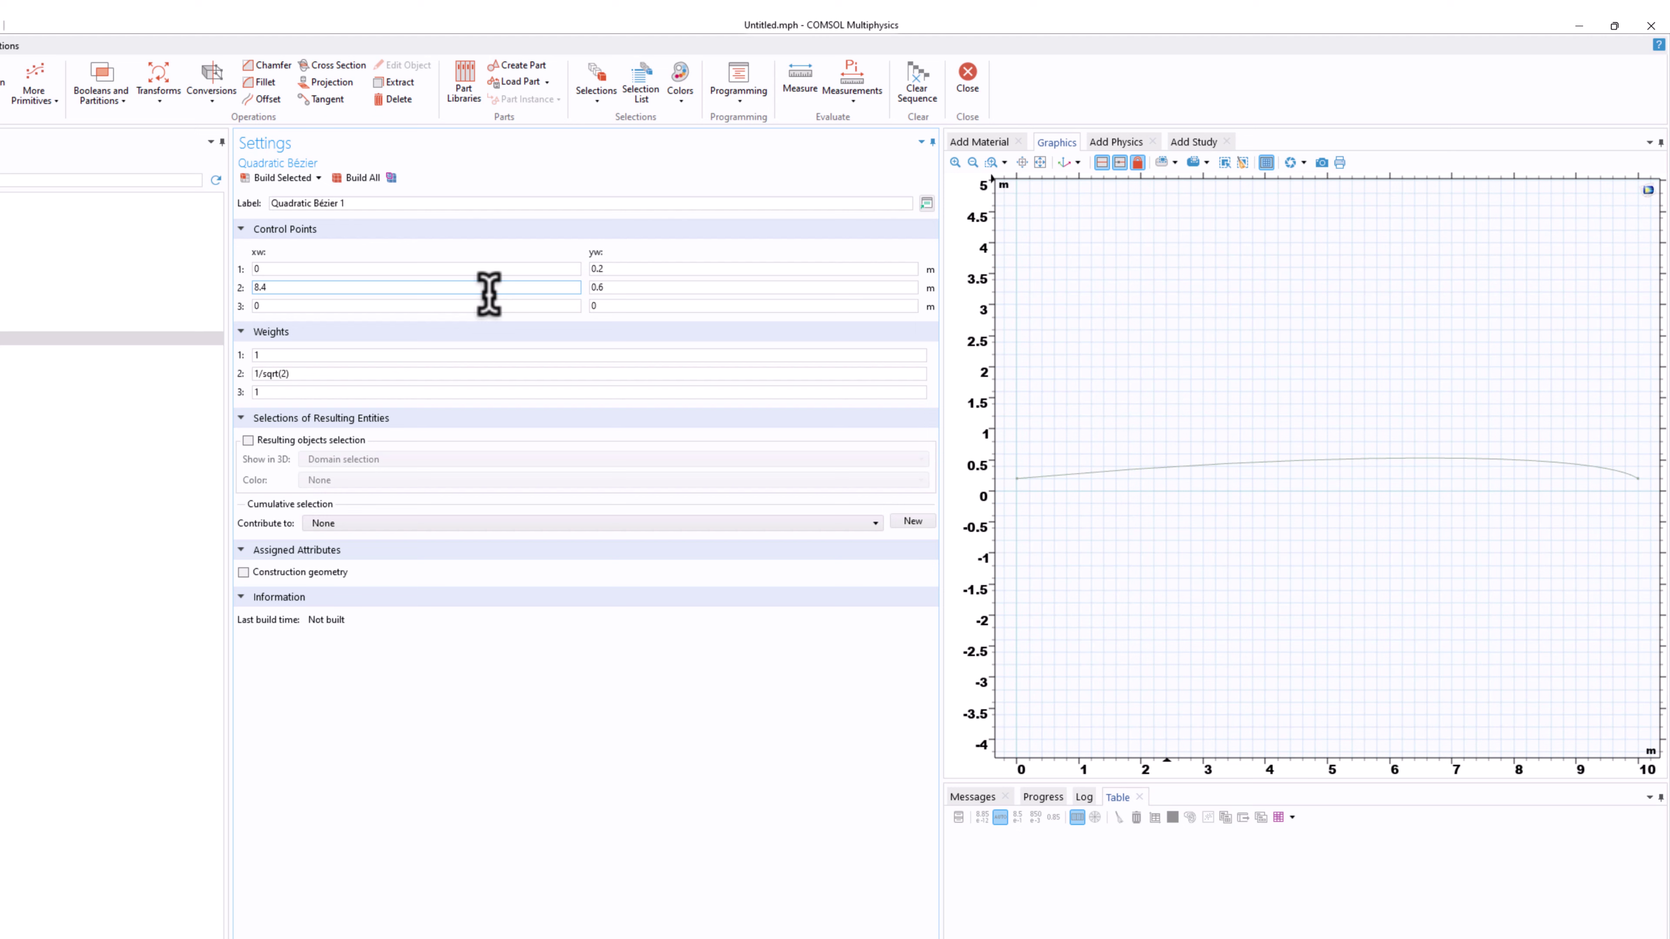
{"action": "key", "text": "Tab"}
{"action": "type", "text": "1"}
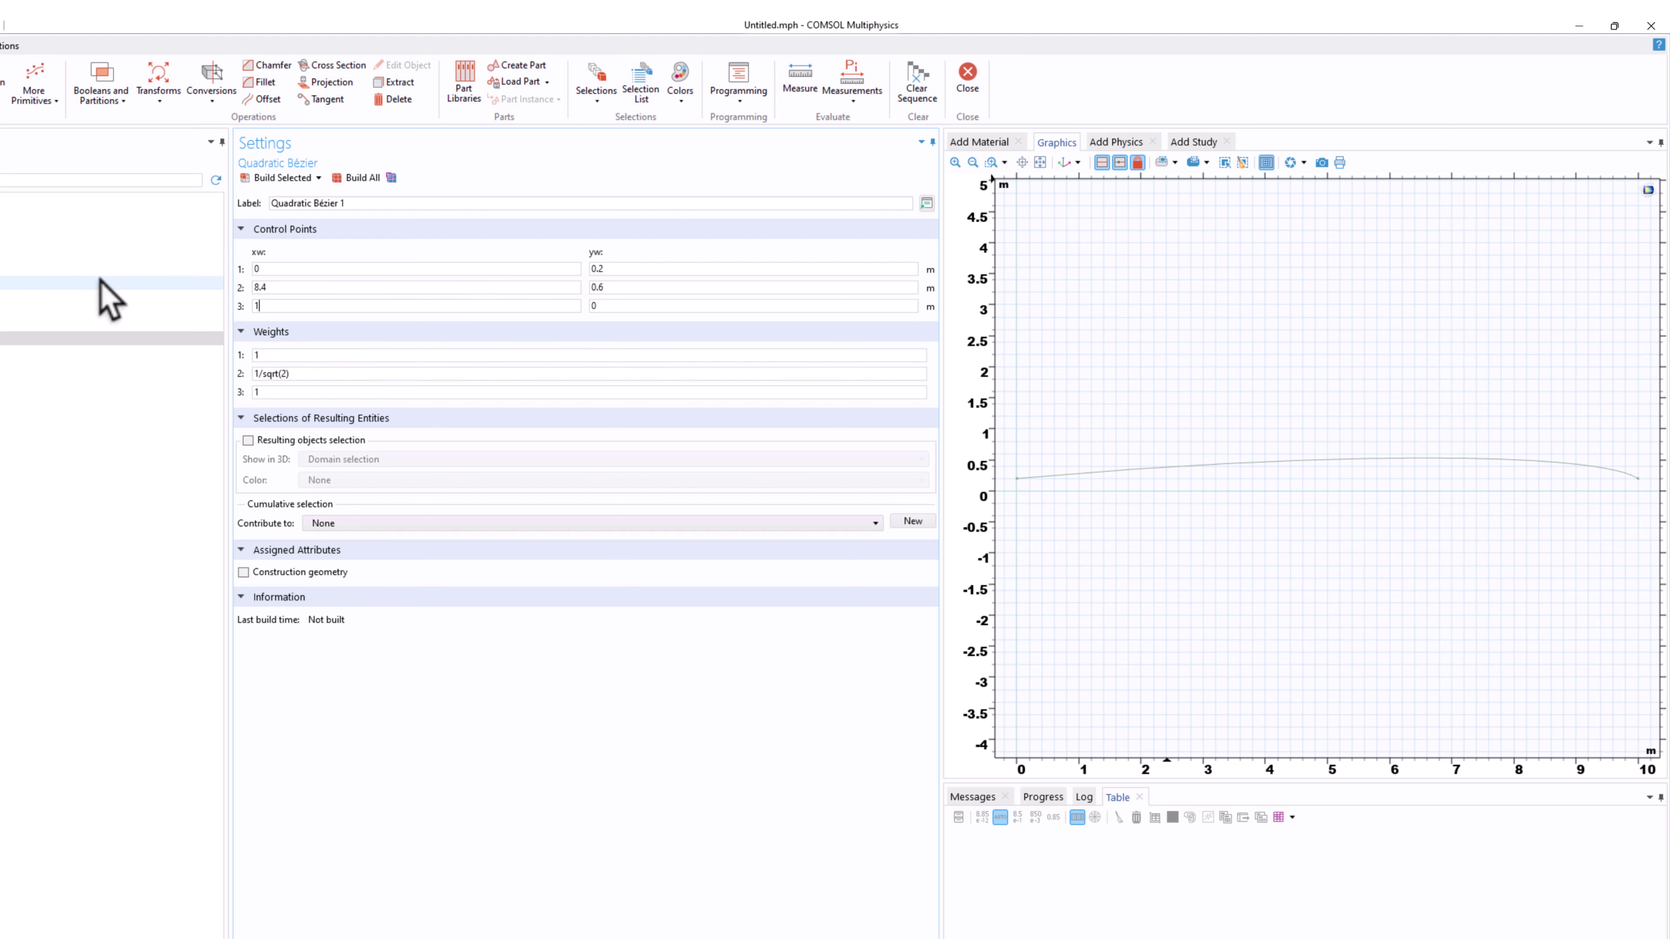
{"action": "type", "text": "0"}
{"action": "key", "text": "Tab"}
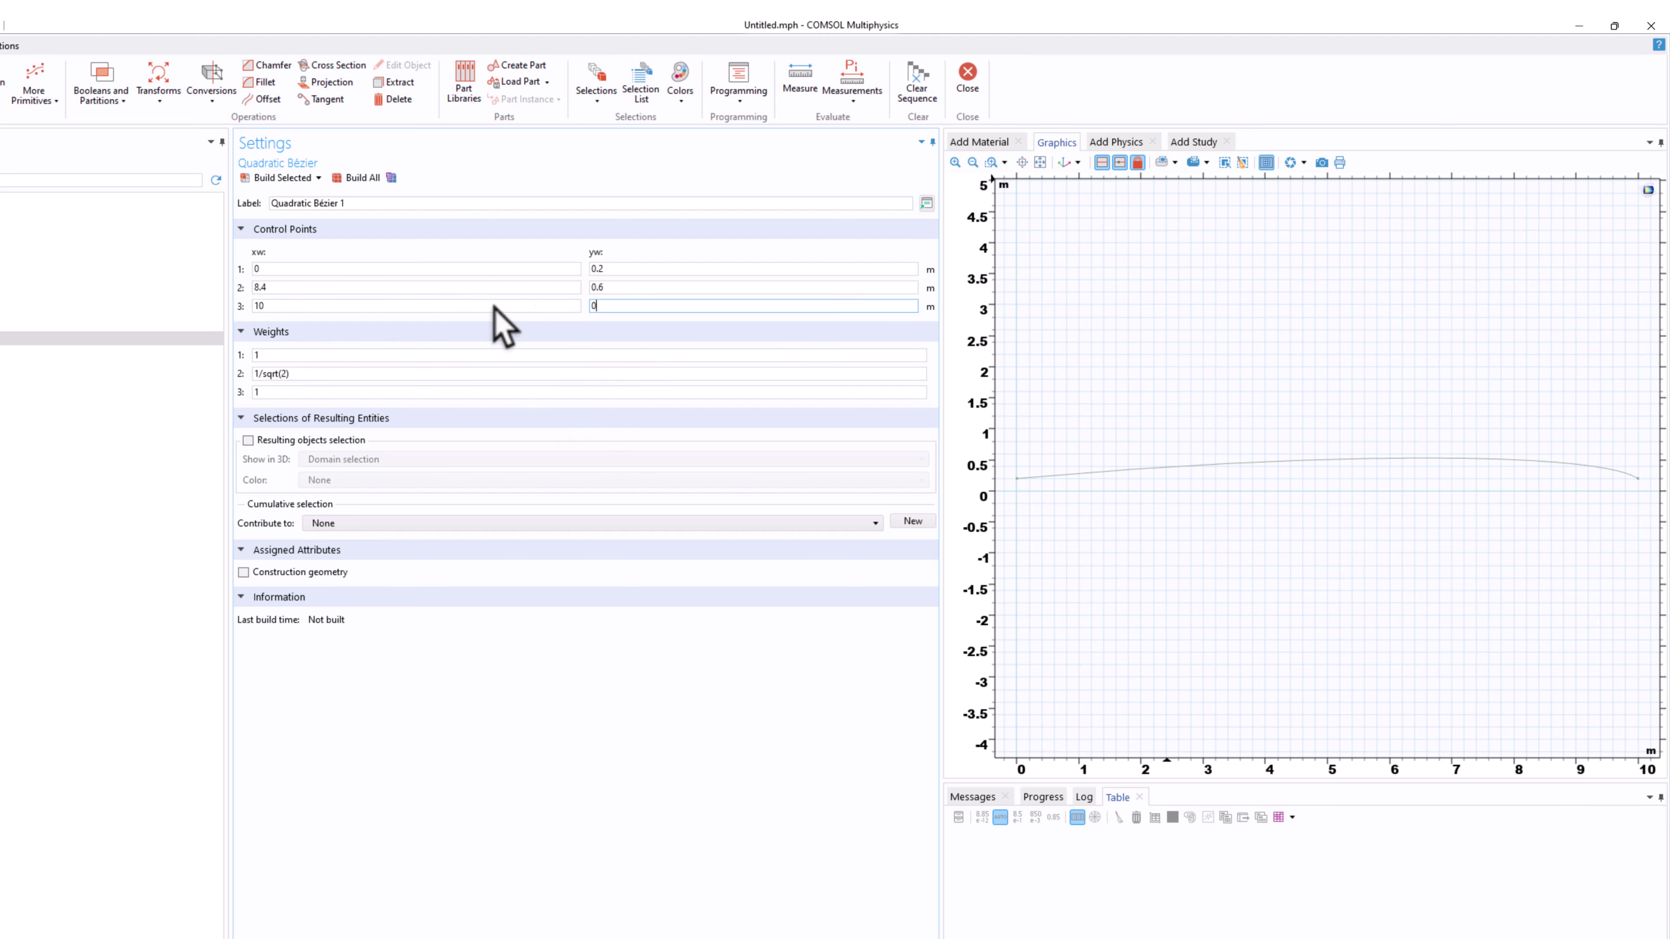
{"action": "left_click", "coordinate": [344, 287]}
{"action": "type", "text": "0.2"}
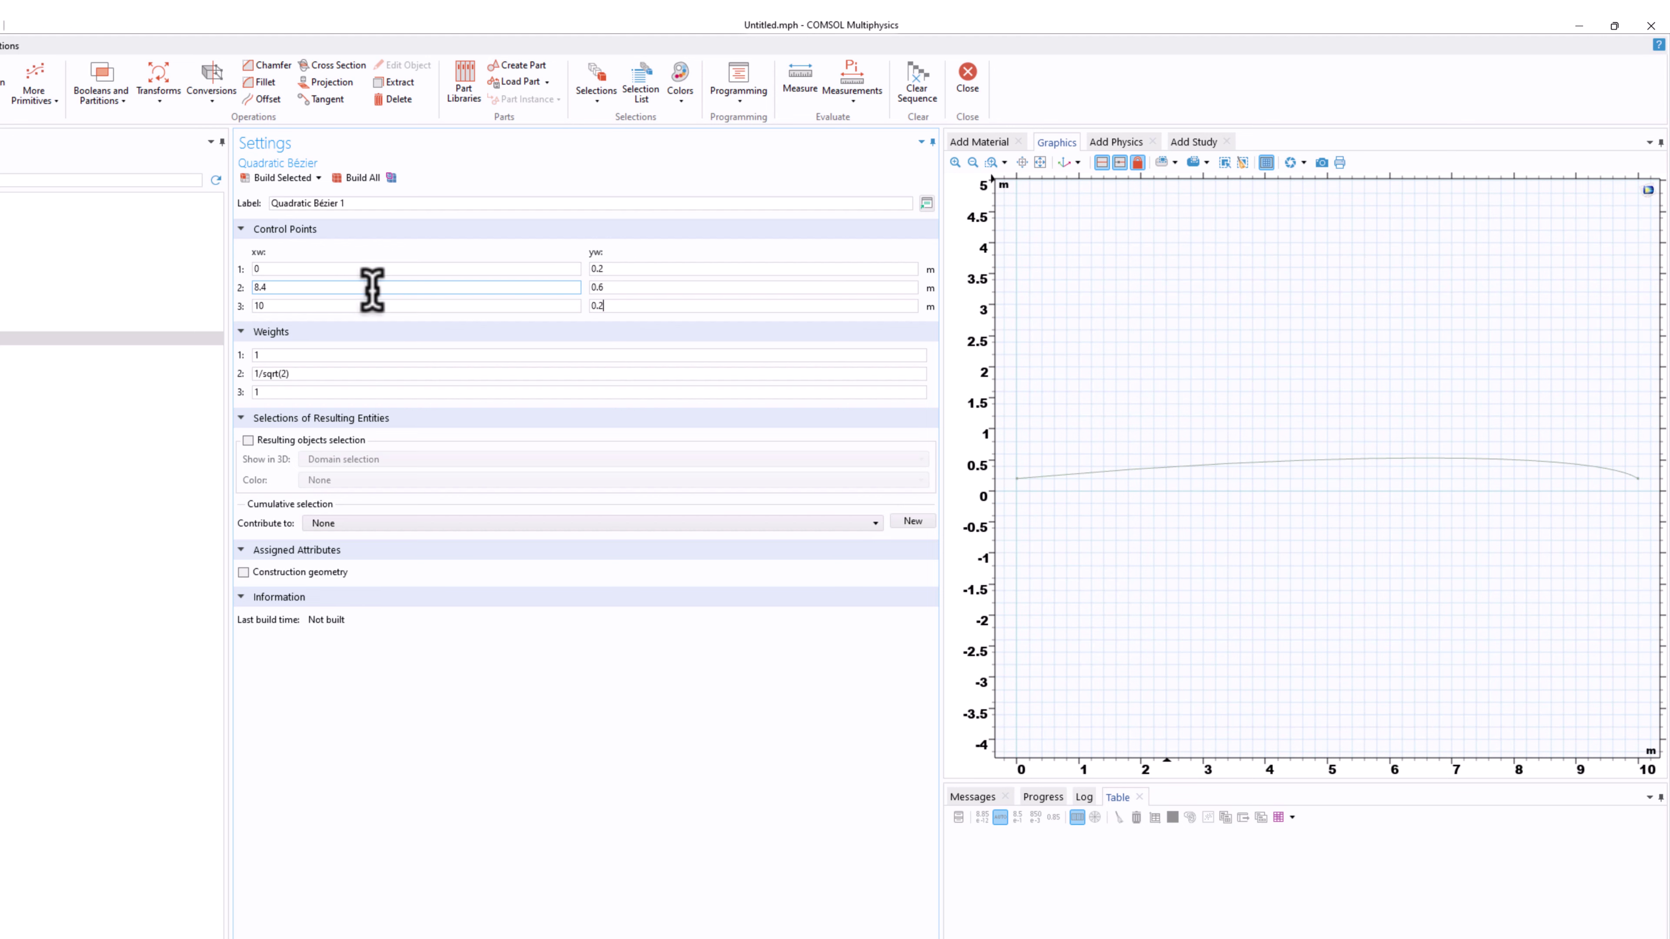
{"action": "left_click", "coordinate": [283, 177]}
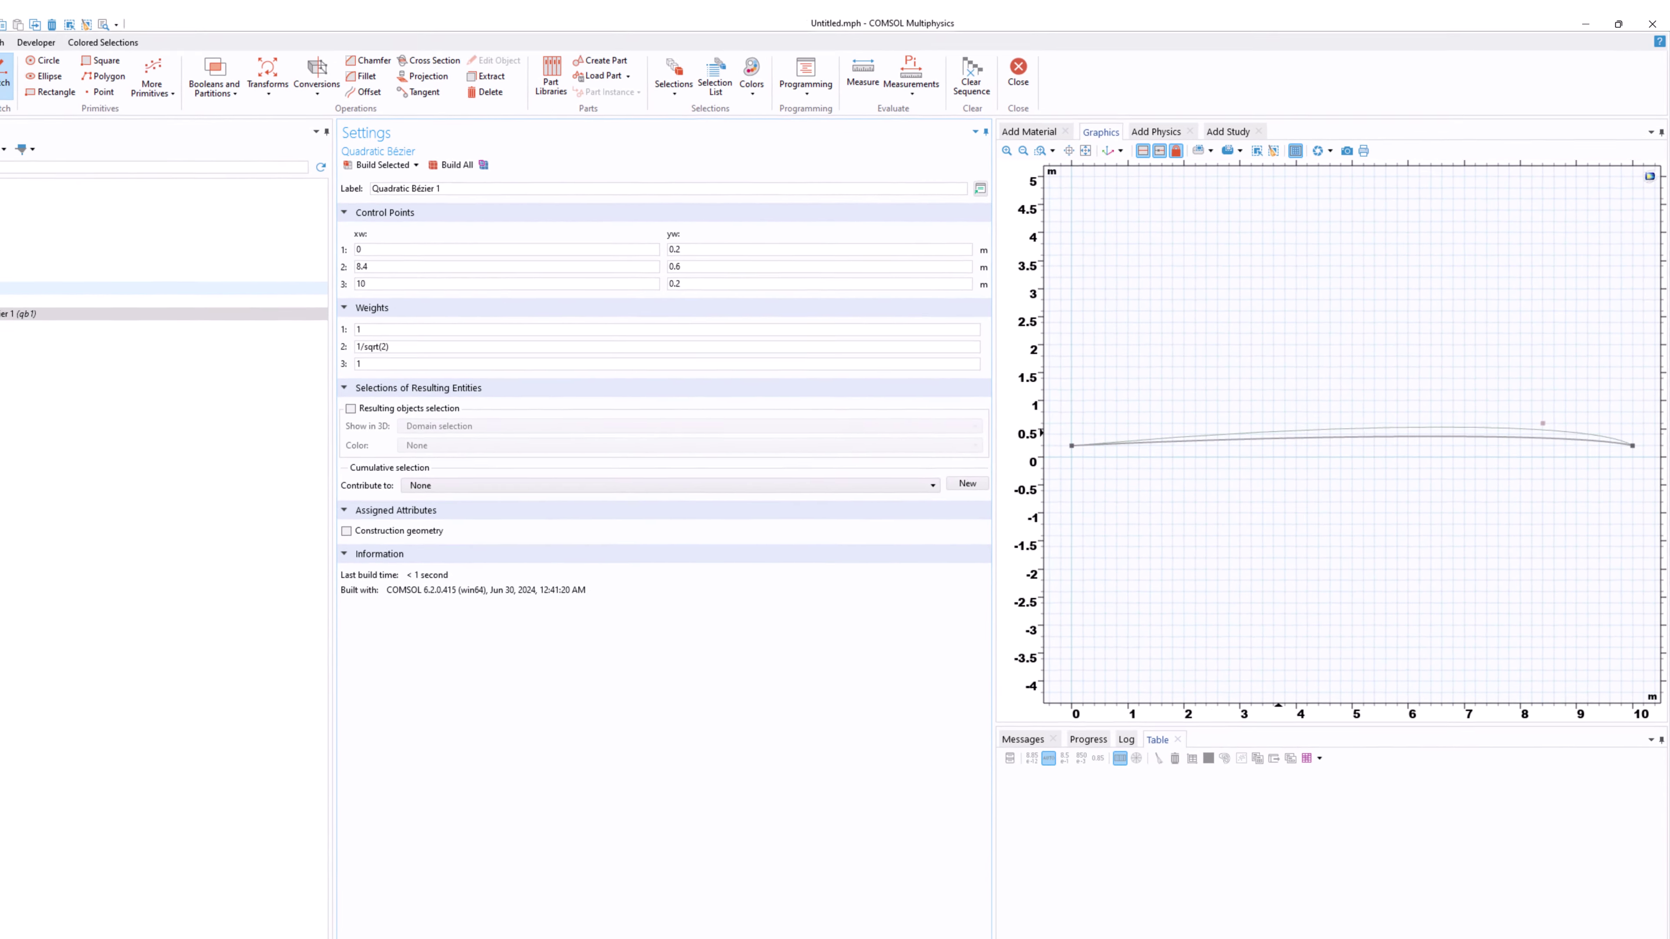
{"action": "left_click", "coordinate": [51, 261]}
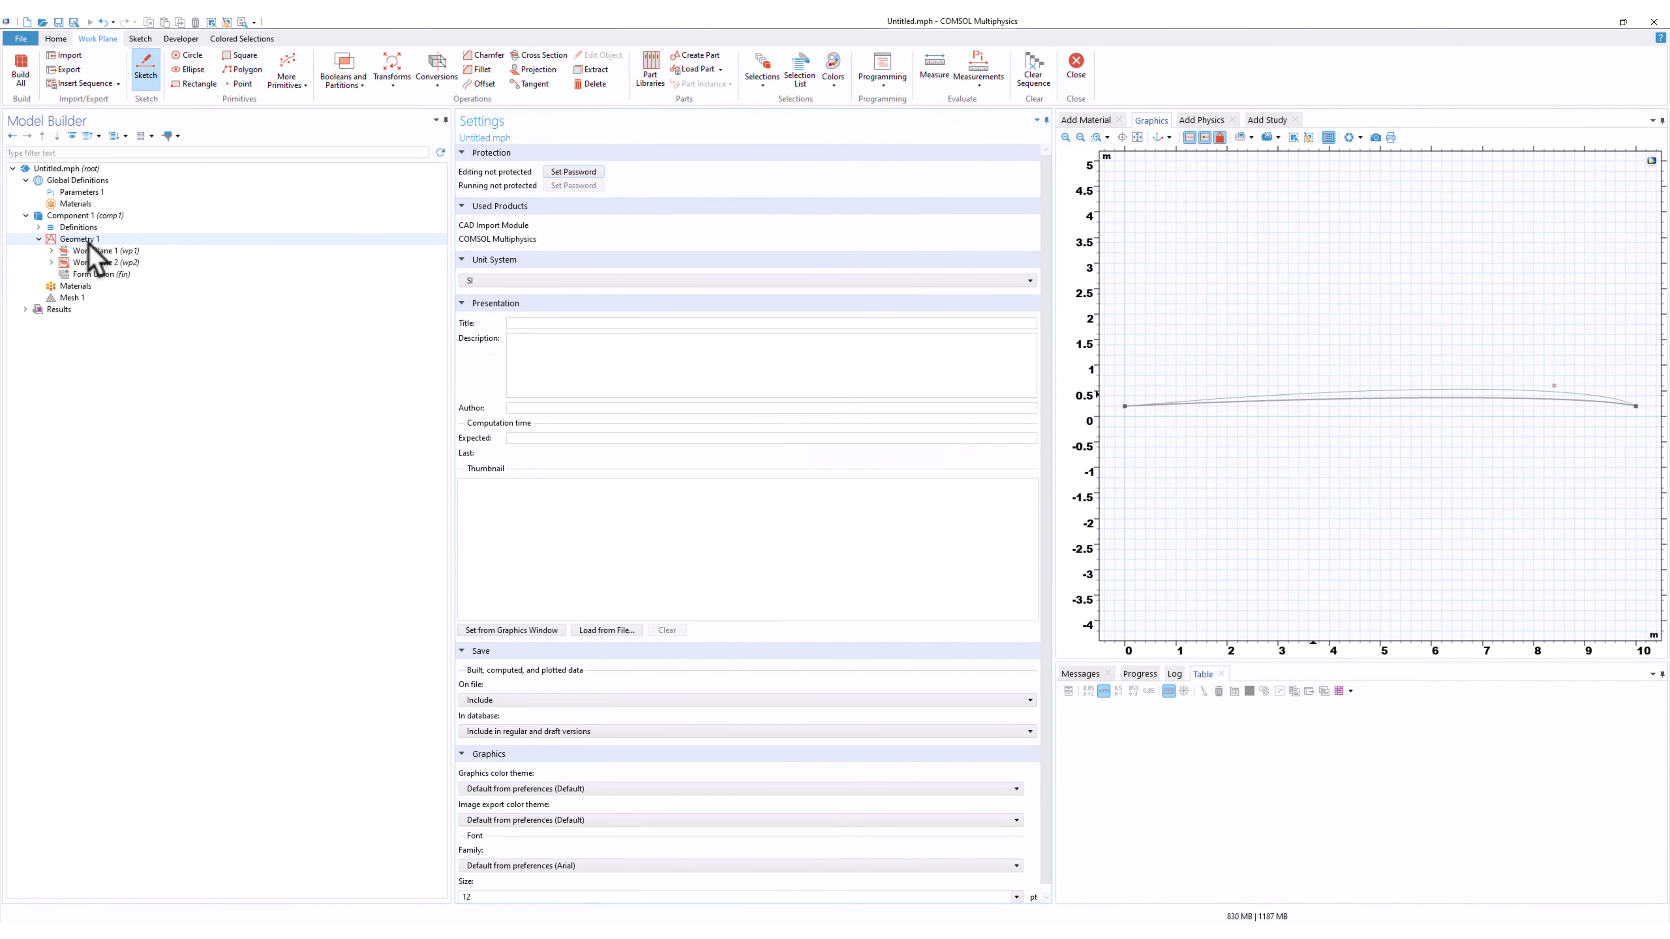
Add Work Plane 3 on the yz-plane at x = 0, build it, and open its sketch.
{"action": "left_click", "coordinate": [87, 240]}
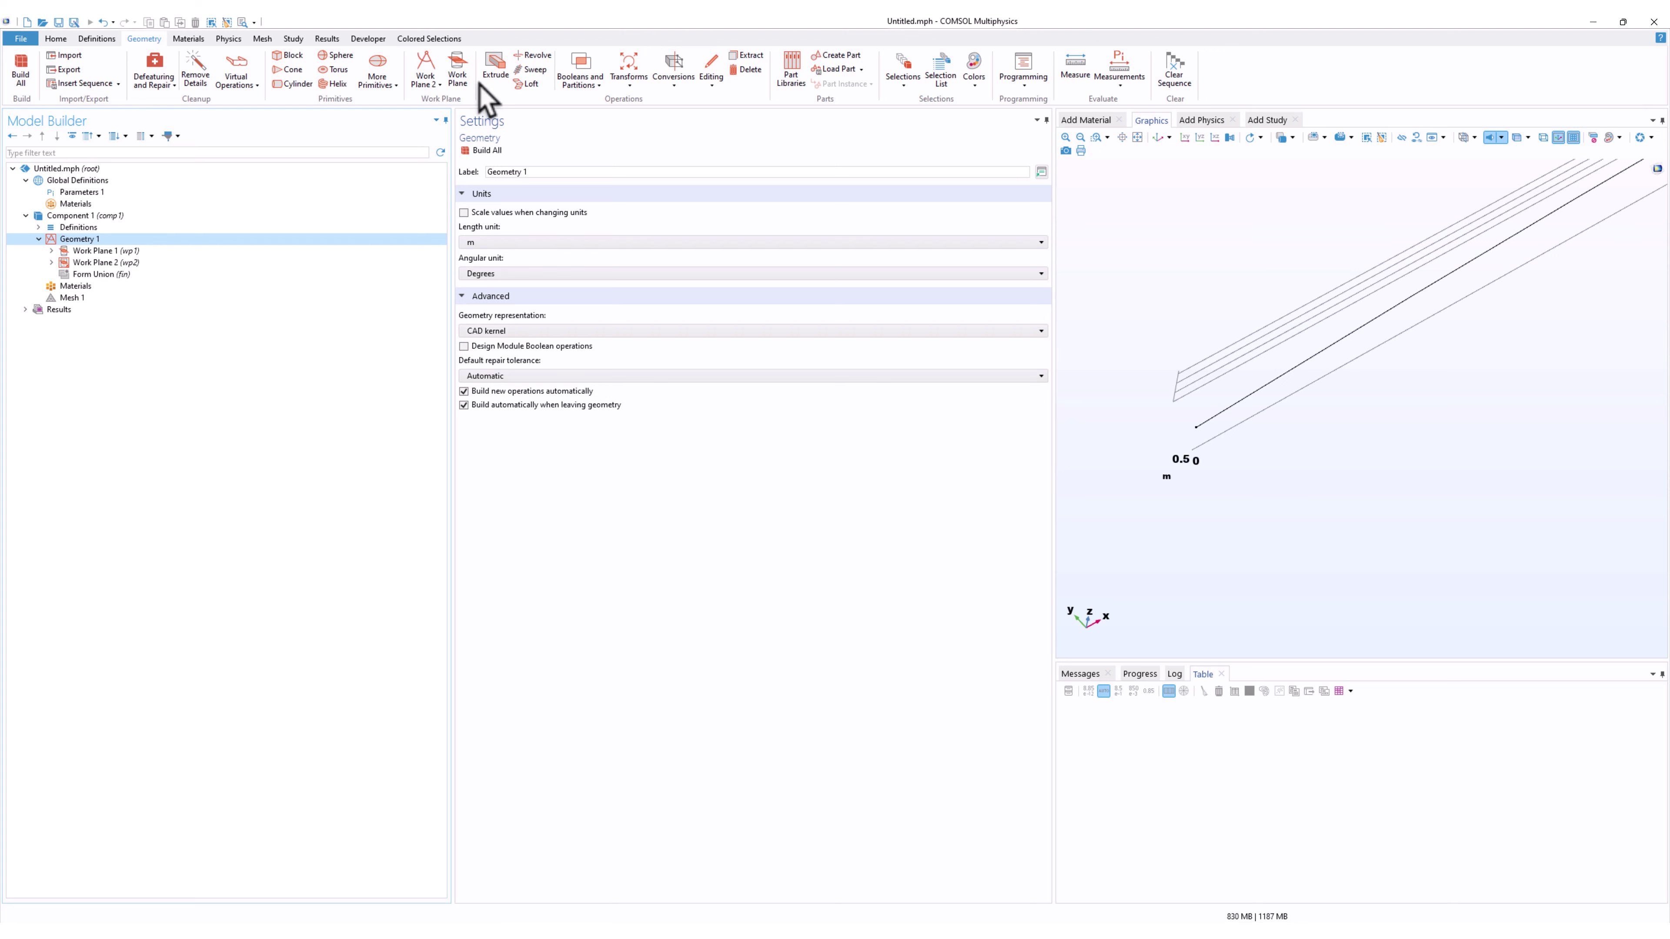
{"action": "left_click", "coordinate": [459, 73]}
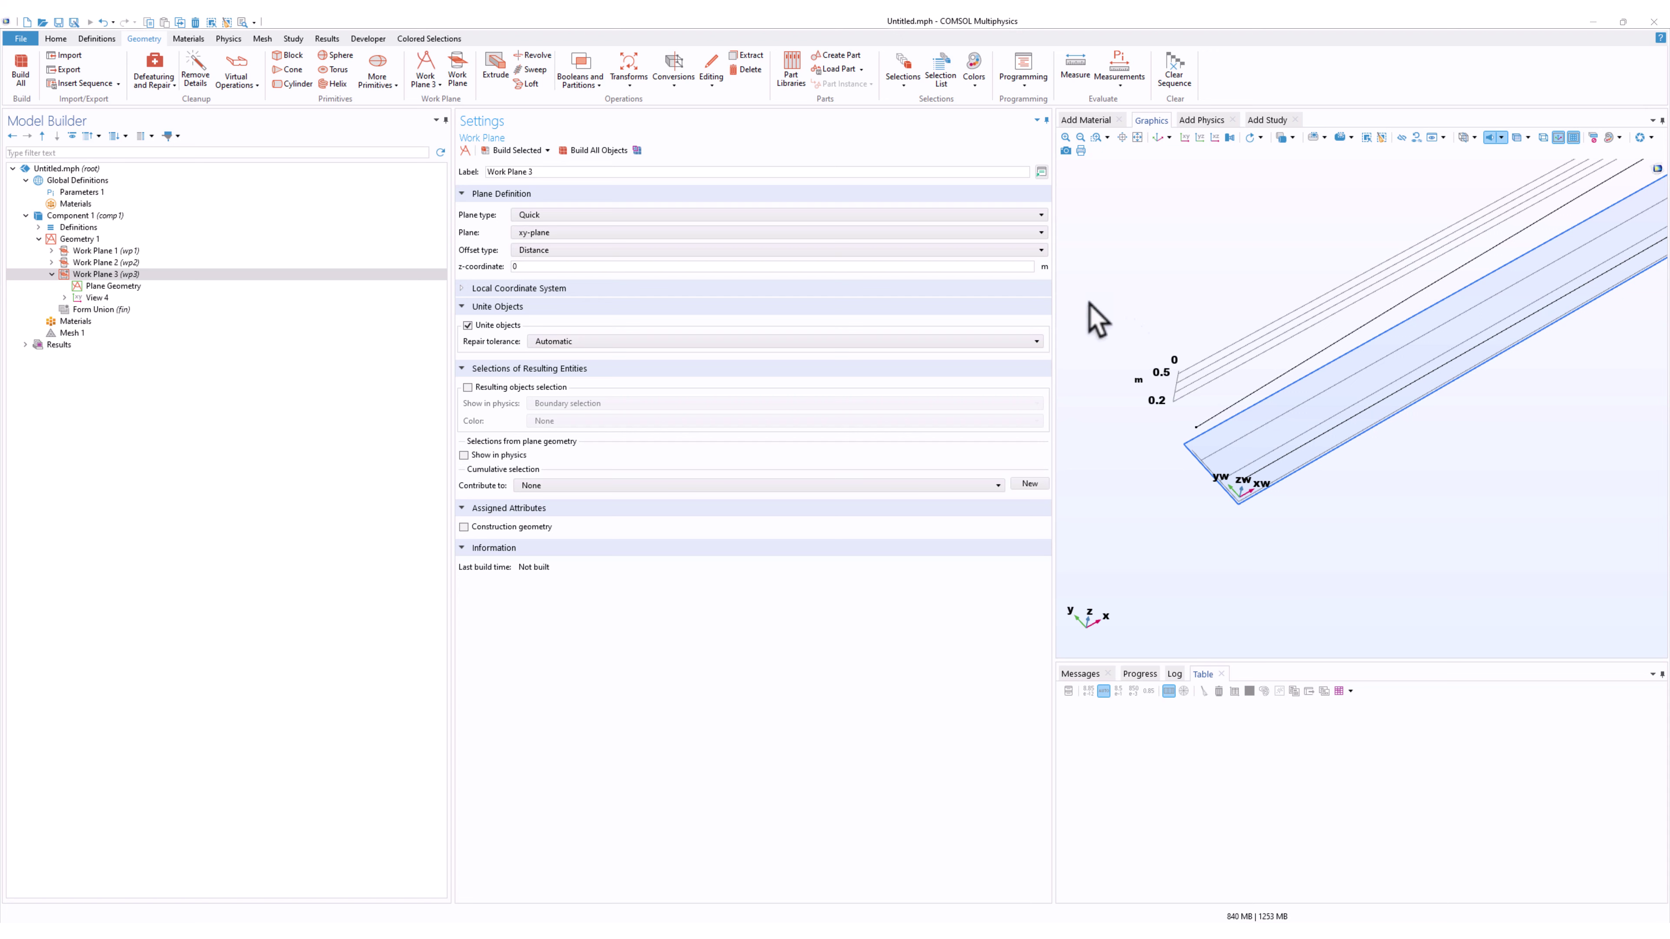
{"action": "left_click", "coordinate": [753, 233]}
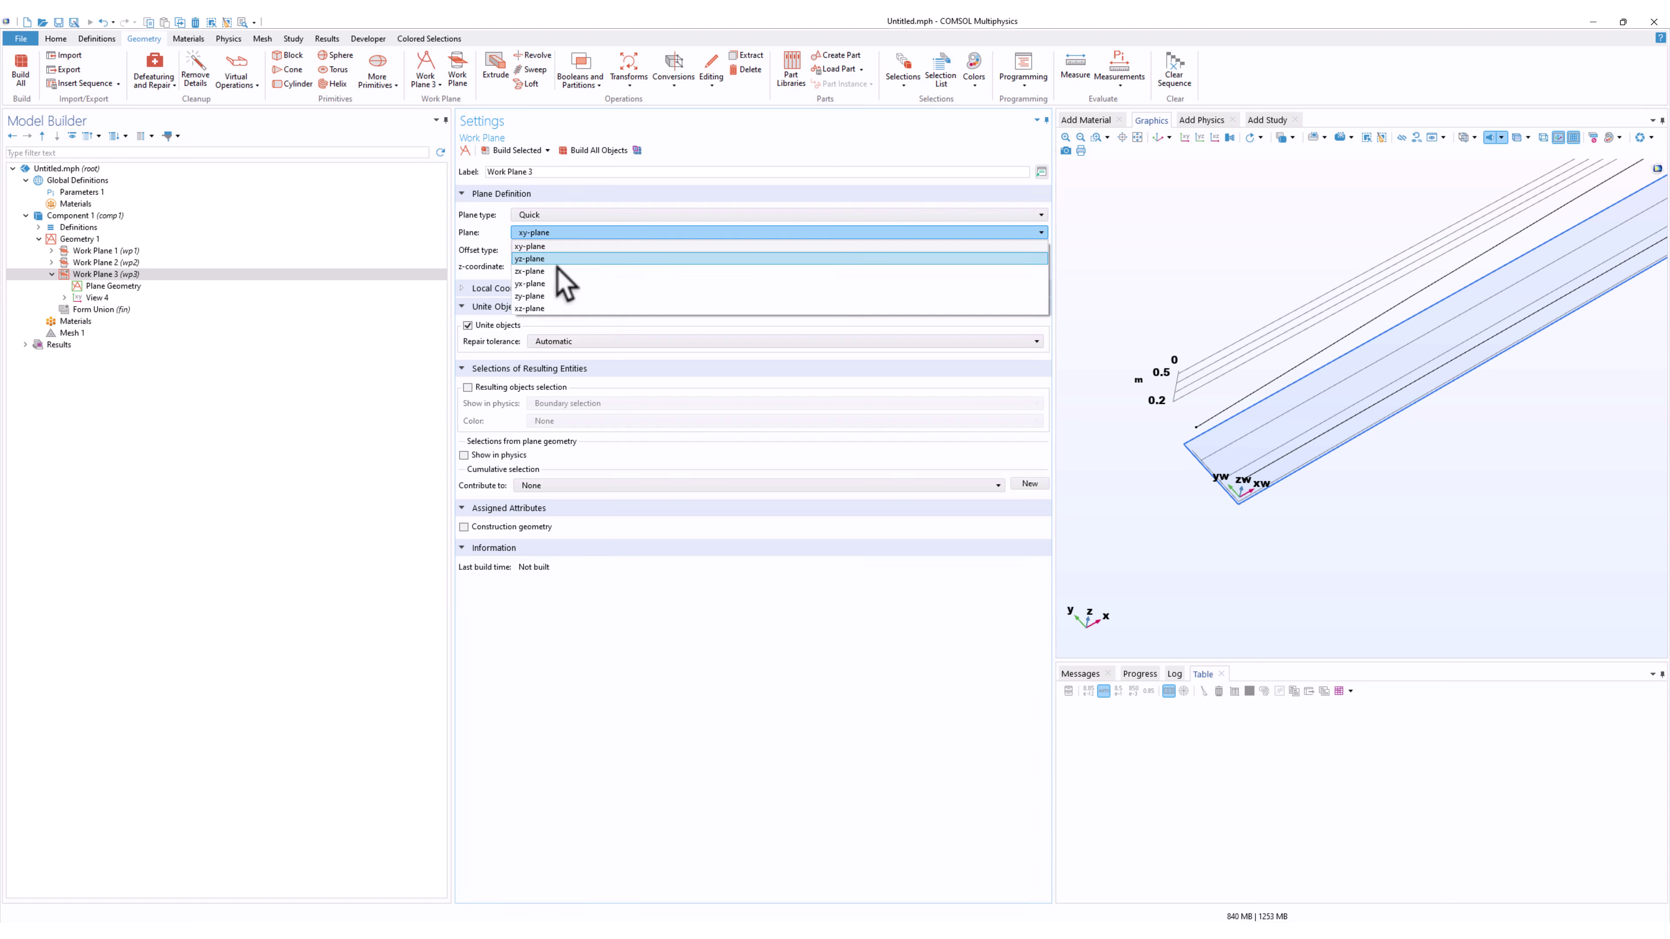
{"action": "left_click", "coordinate": [534, 258]}
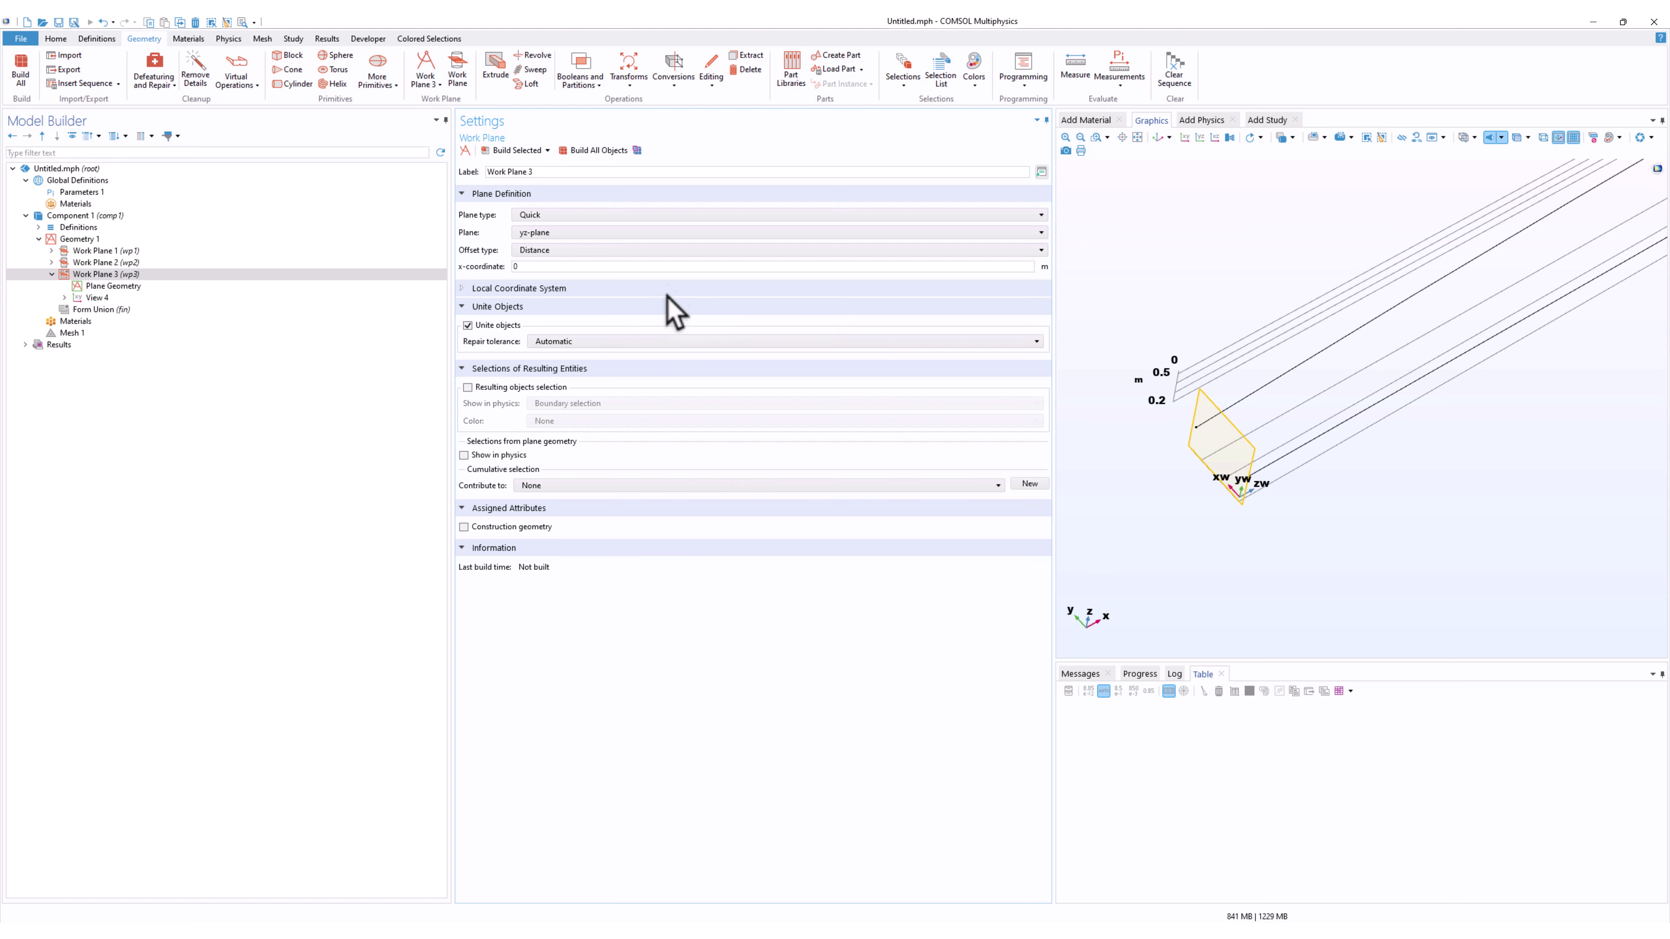
{"action": "left_click", "coordinate": [533, 150]}
{"action": "scroll", "coordinate": [1342, 466], "scroll_direction": "down", "scroll_amount": 3}
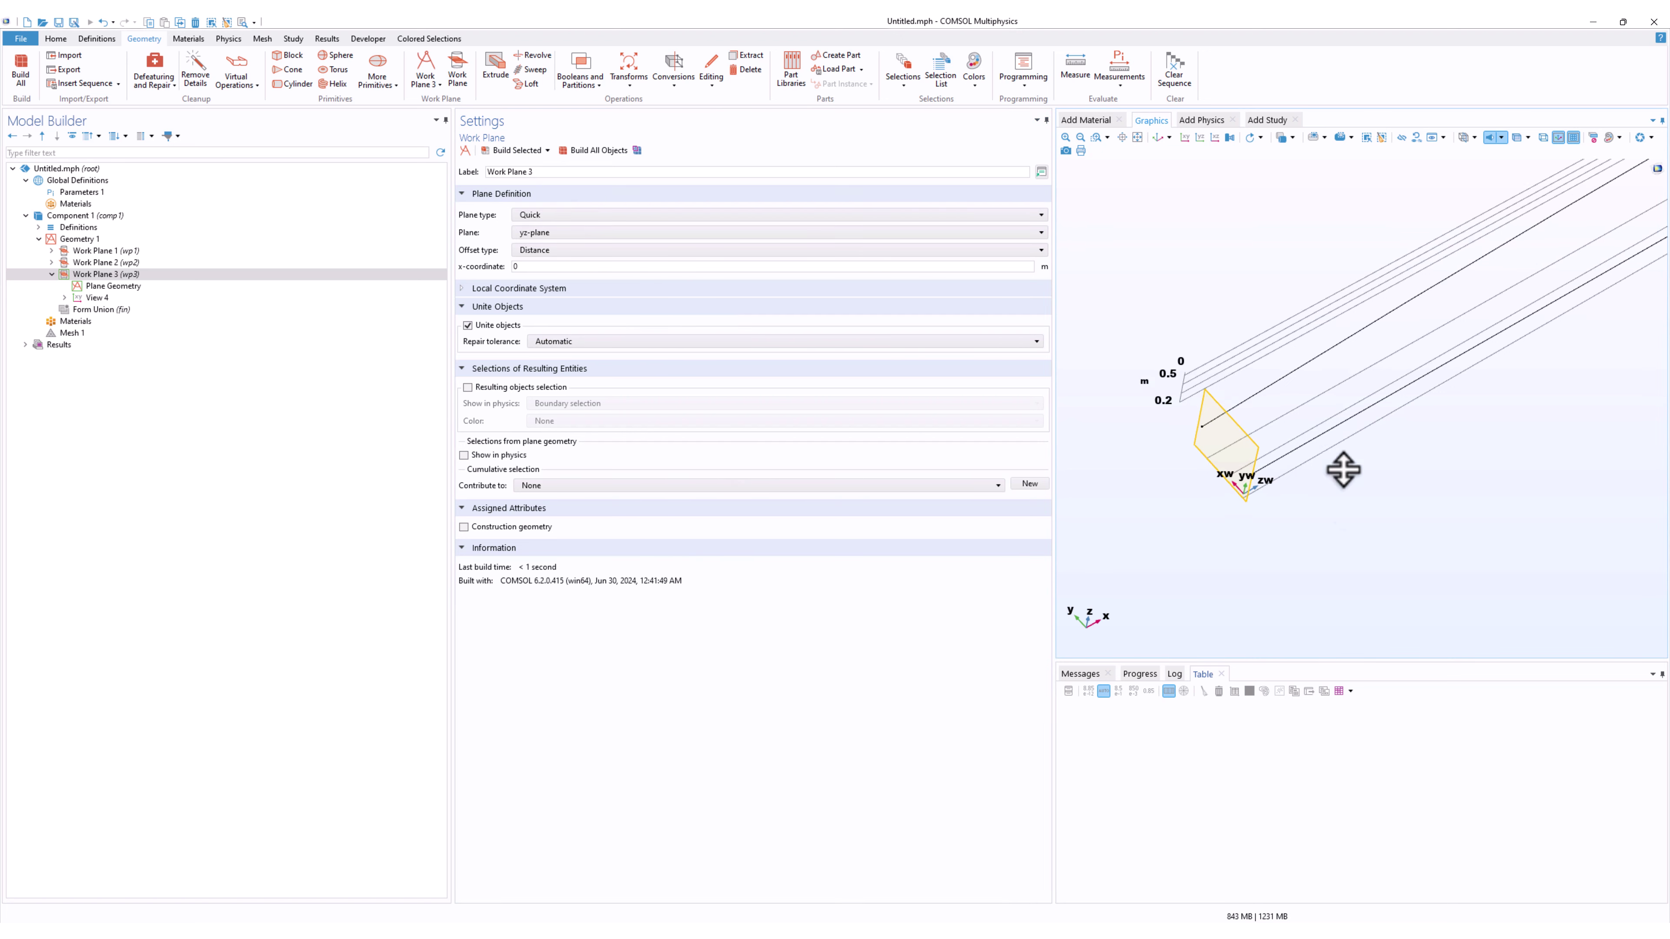
{"action": "left_click_drag", "start_coordinate": [1430, 514], "coordinate": [1364, 514]}
{"action": "scroll", "coordinate": [1361, 461], "scroll_direction": "up", "scroll_amount": 2}
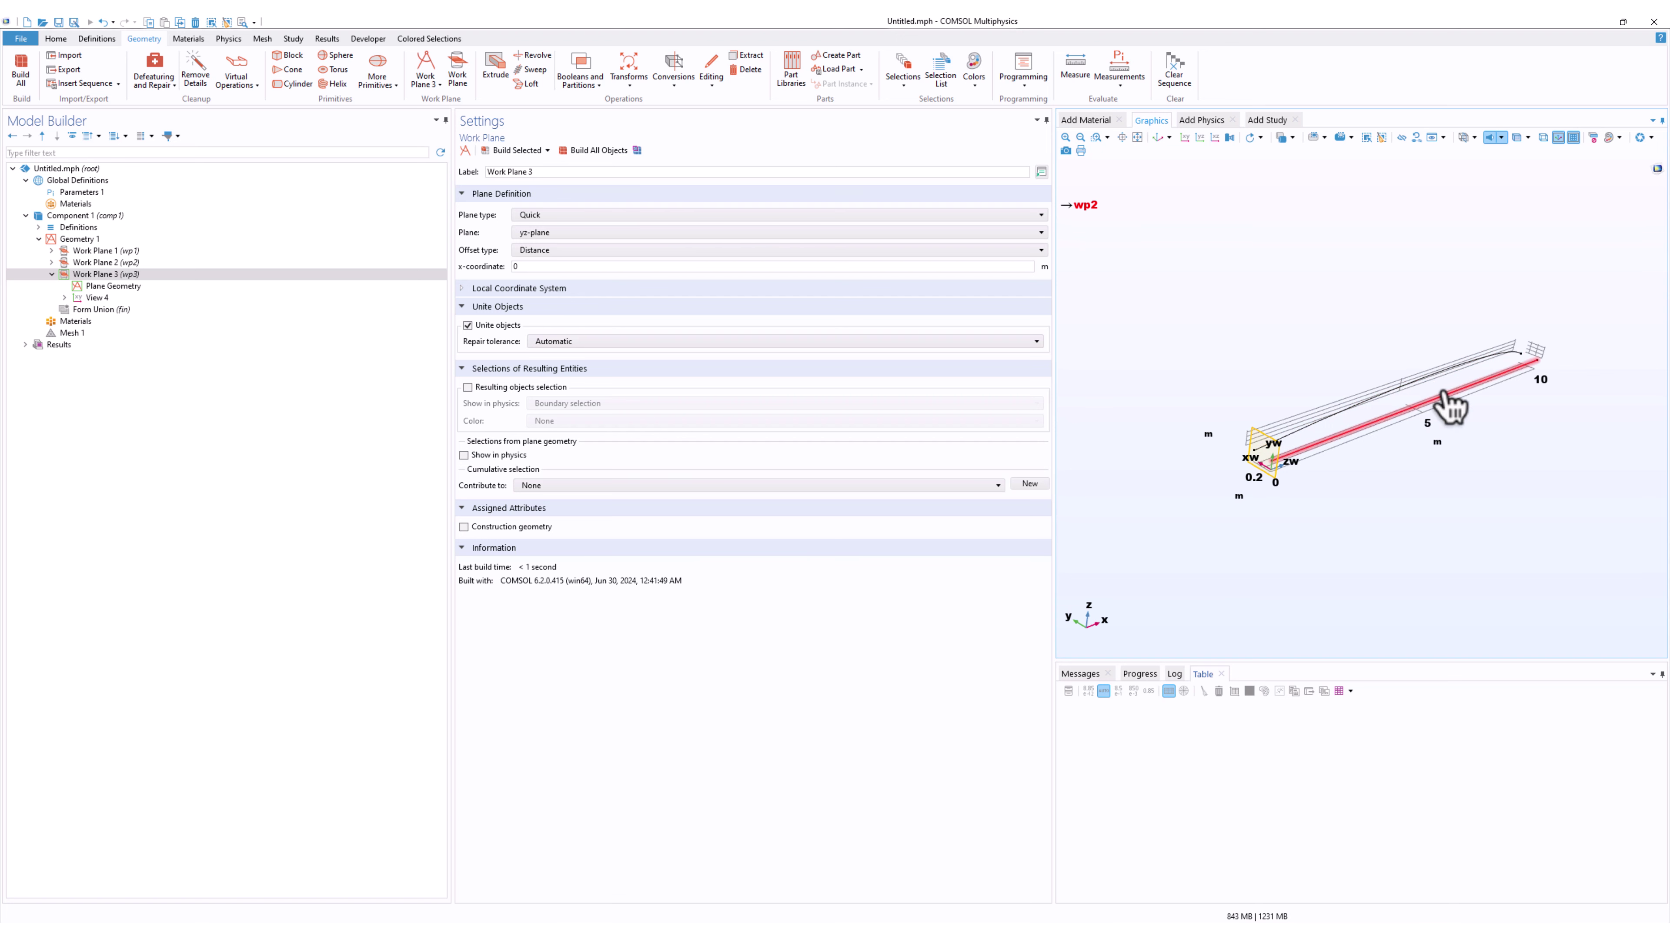
{"action": "left_click", "coordinate": [114, 287]}
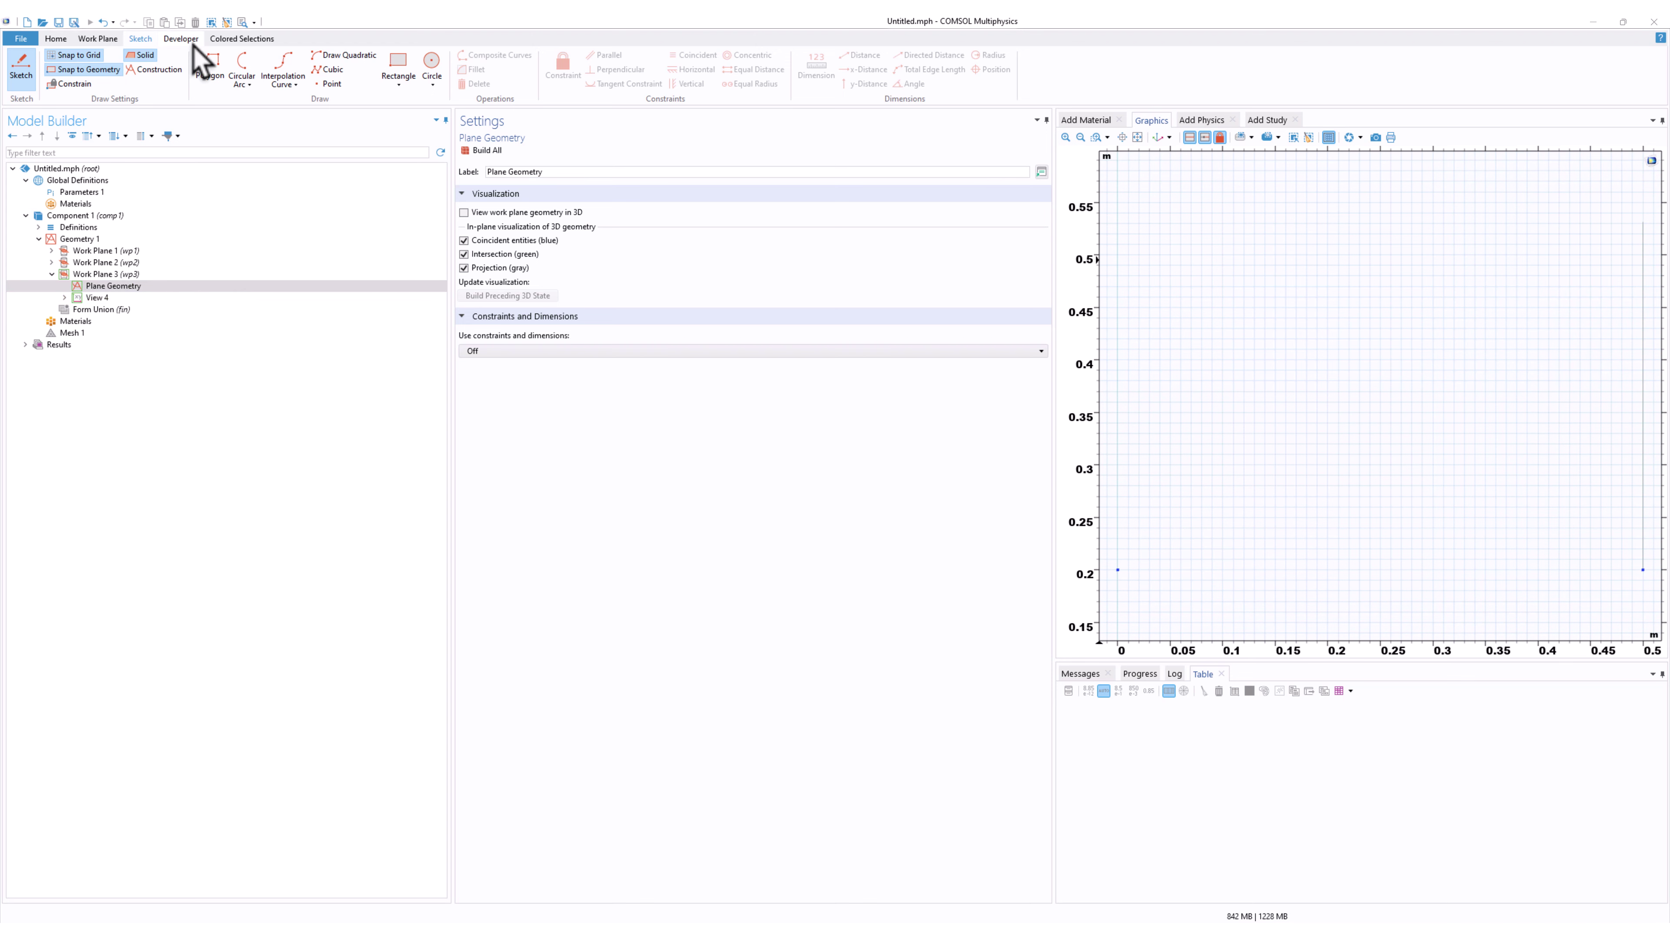
Add a 0.5 m by 0.33 m rectangle to Work Plane 3 and rebuild the plane.
{"action": "left_click", "coordinate": [98, 38]}
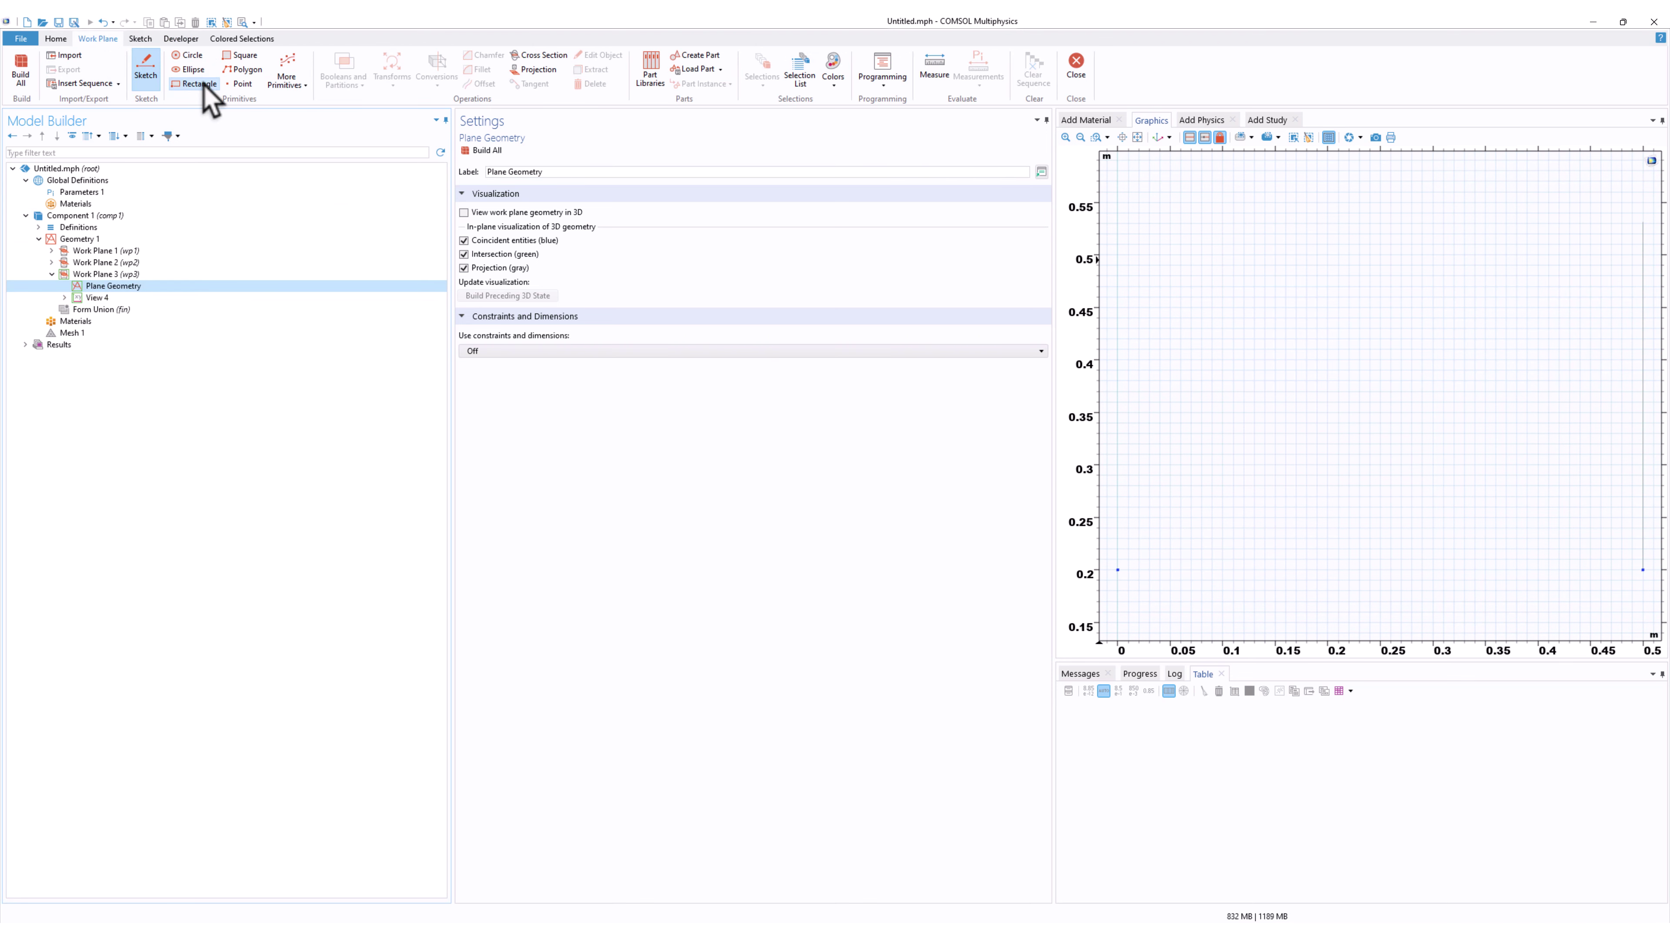
{"action": "left_click", "coordinate": [198, 83]}
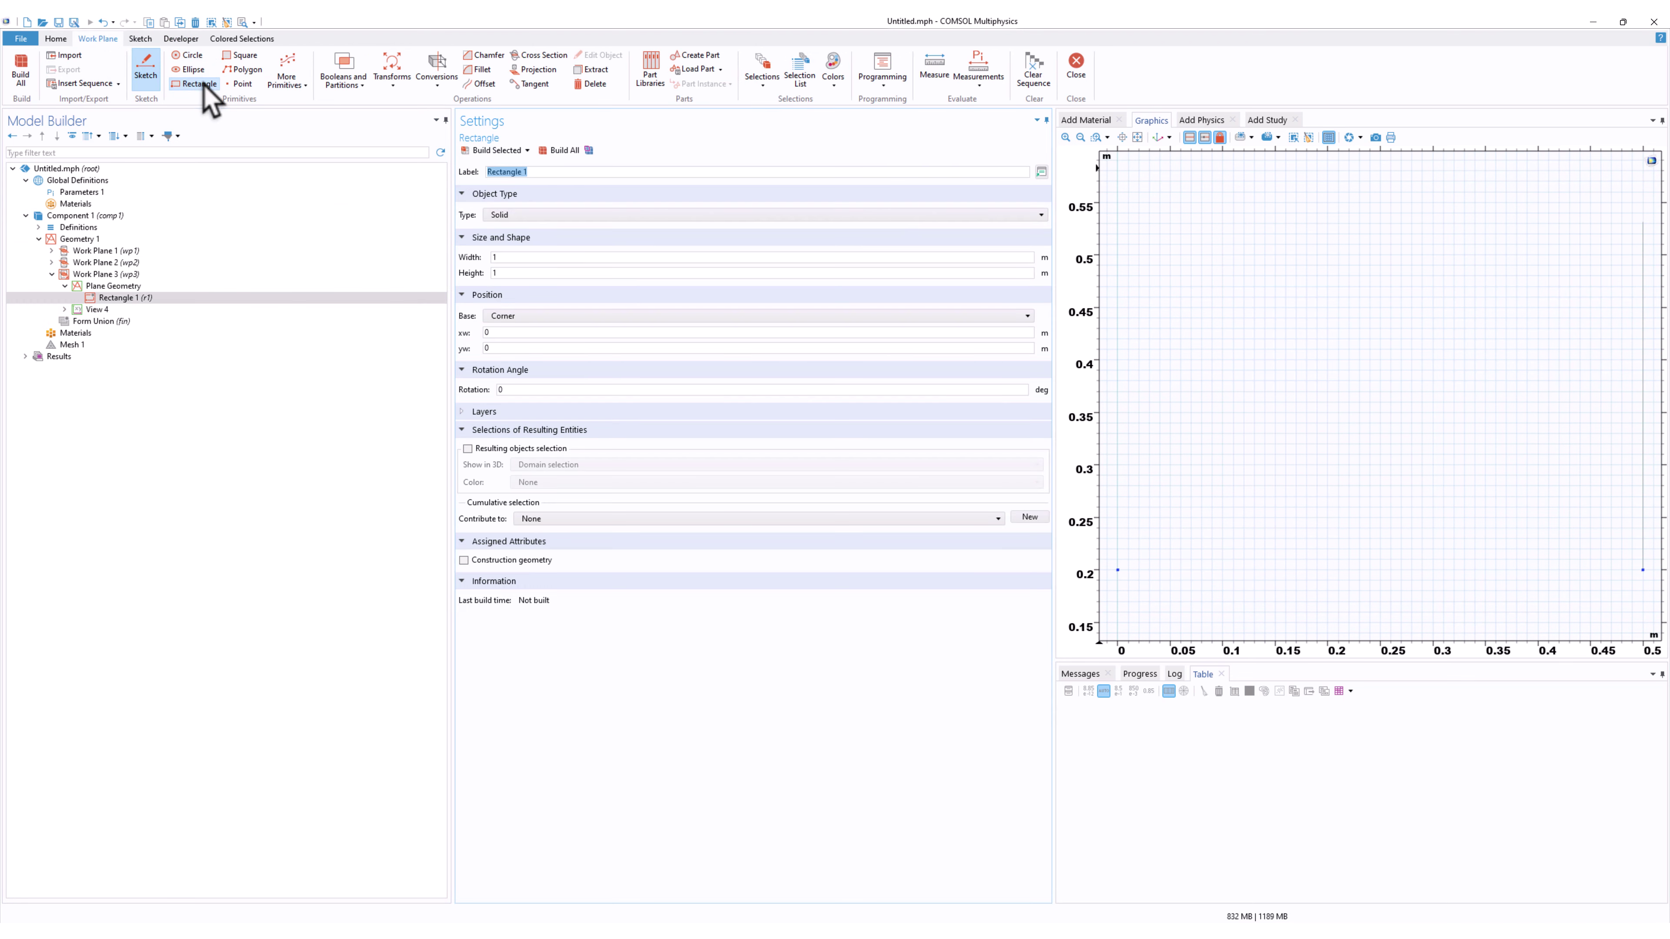
{"action": "left_click", "coordinate": [515, 257]}
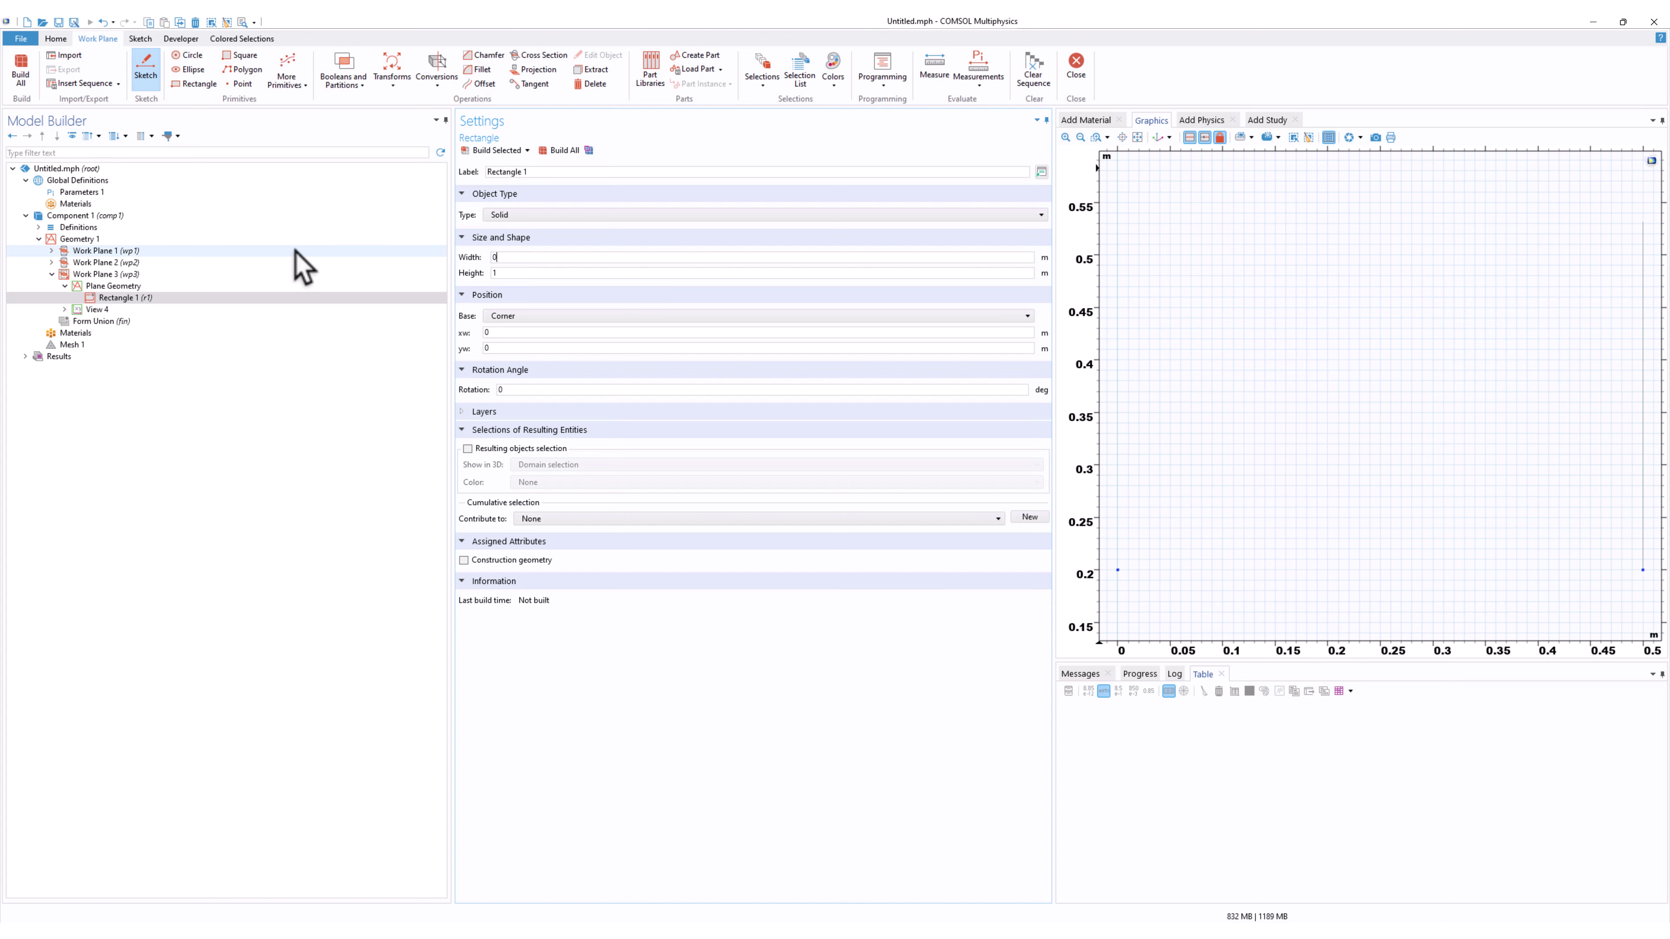
{"action": "type", "text": "0.5"}
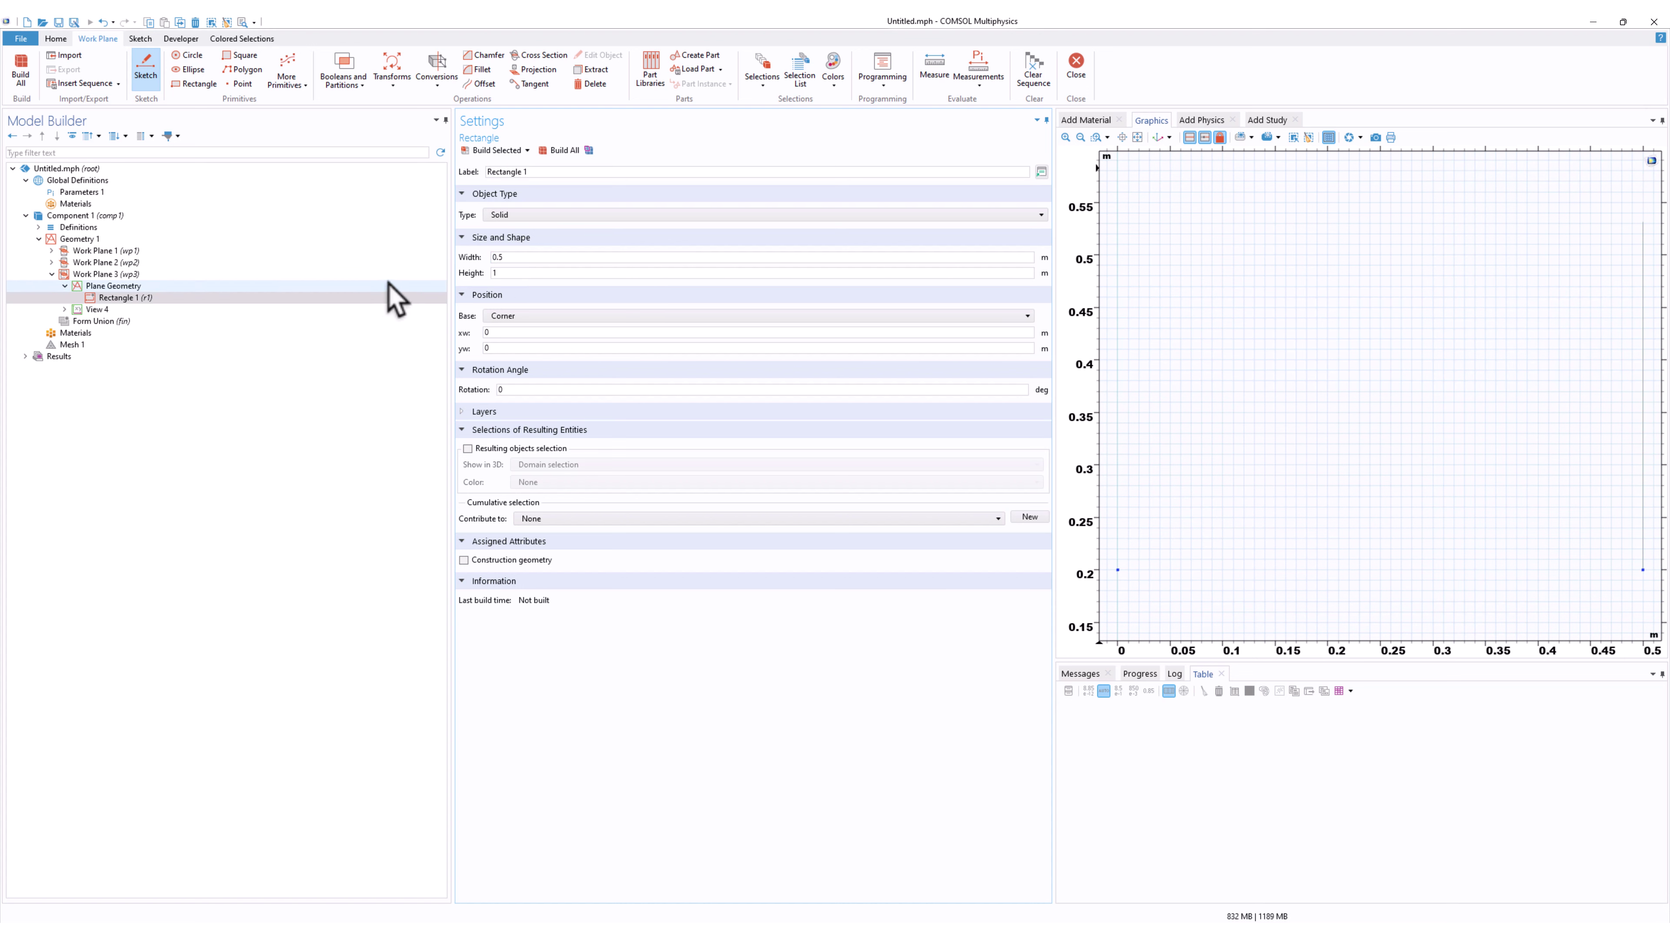
{"action": "left_click", "coordinate": [500, 272]}
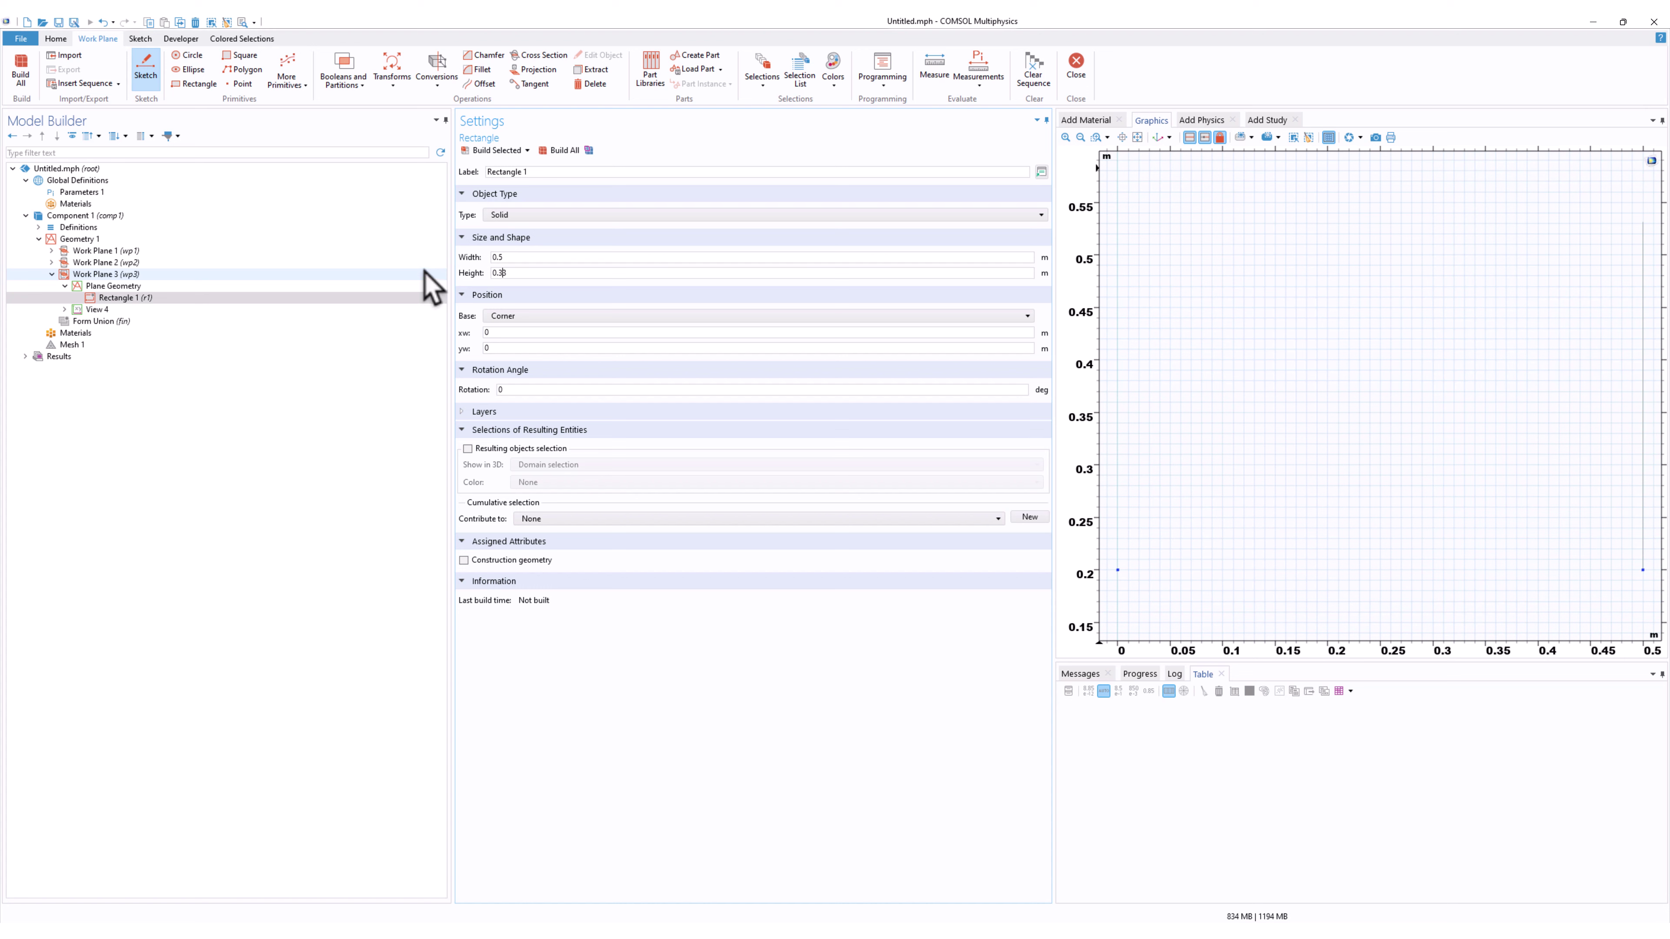
{"action": "left_click", "coordinate": [496, 150]}
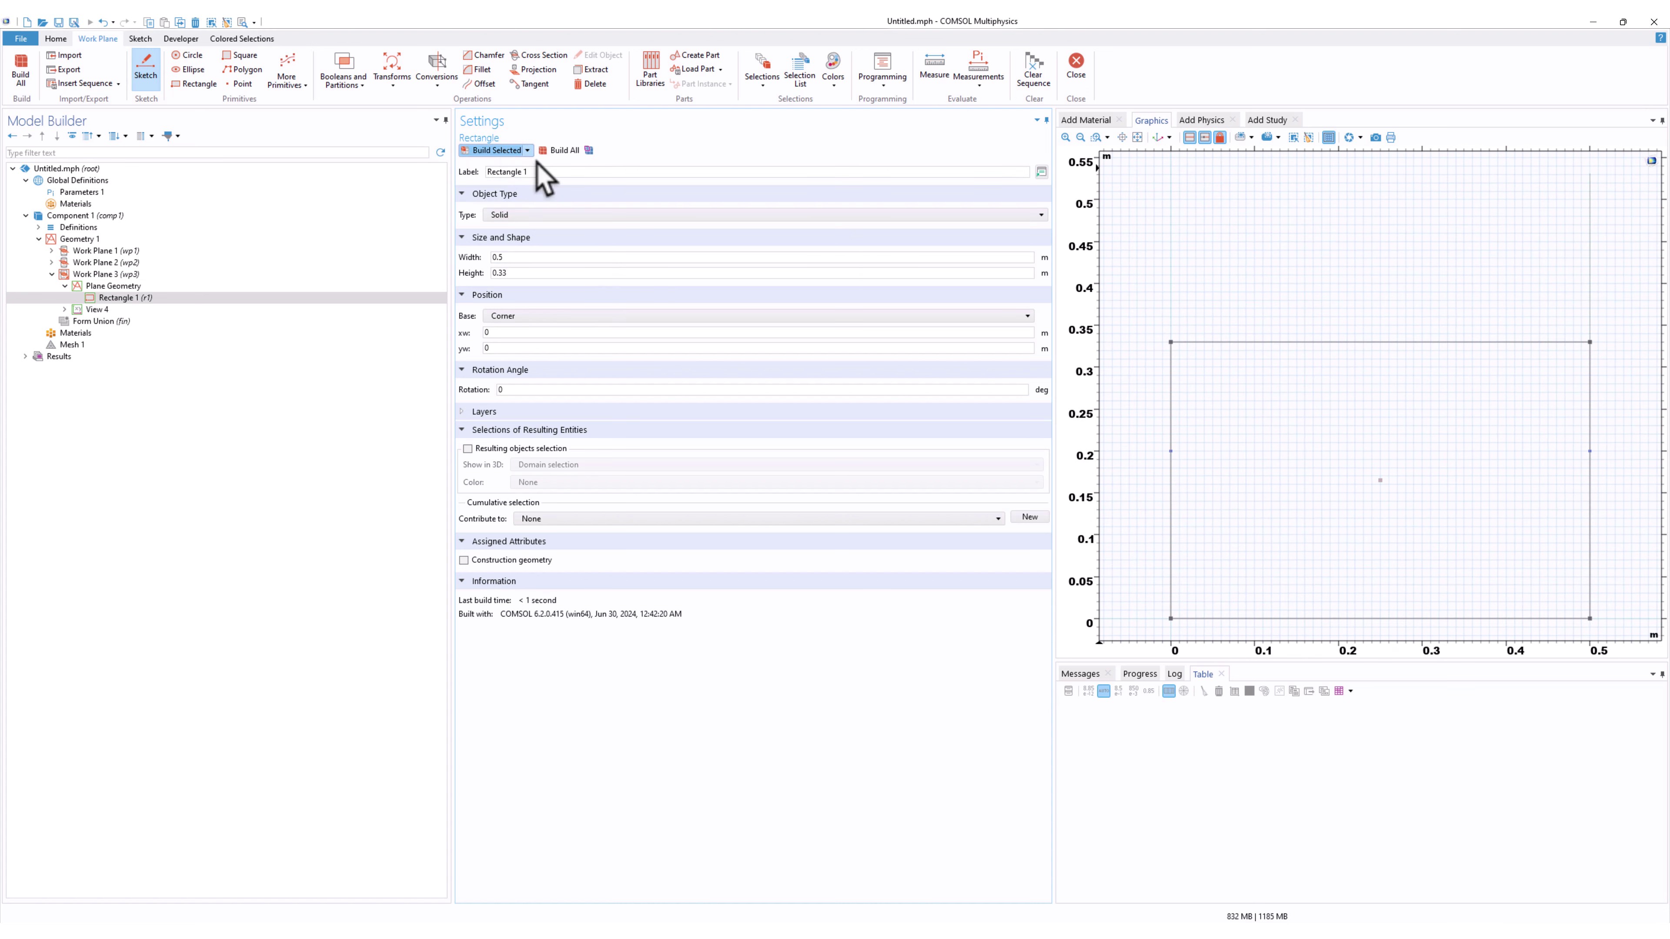
{"action": "left_click", "coordinate": [106, 275]}
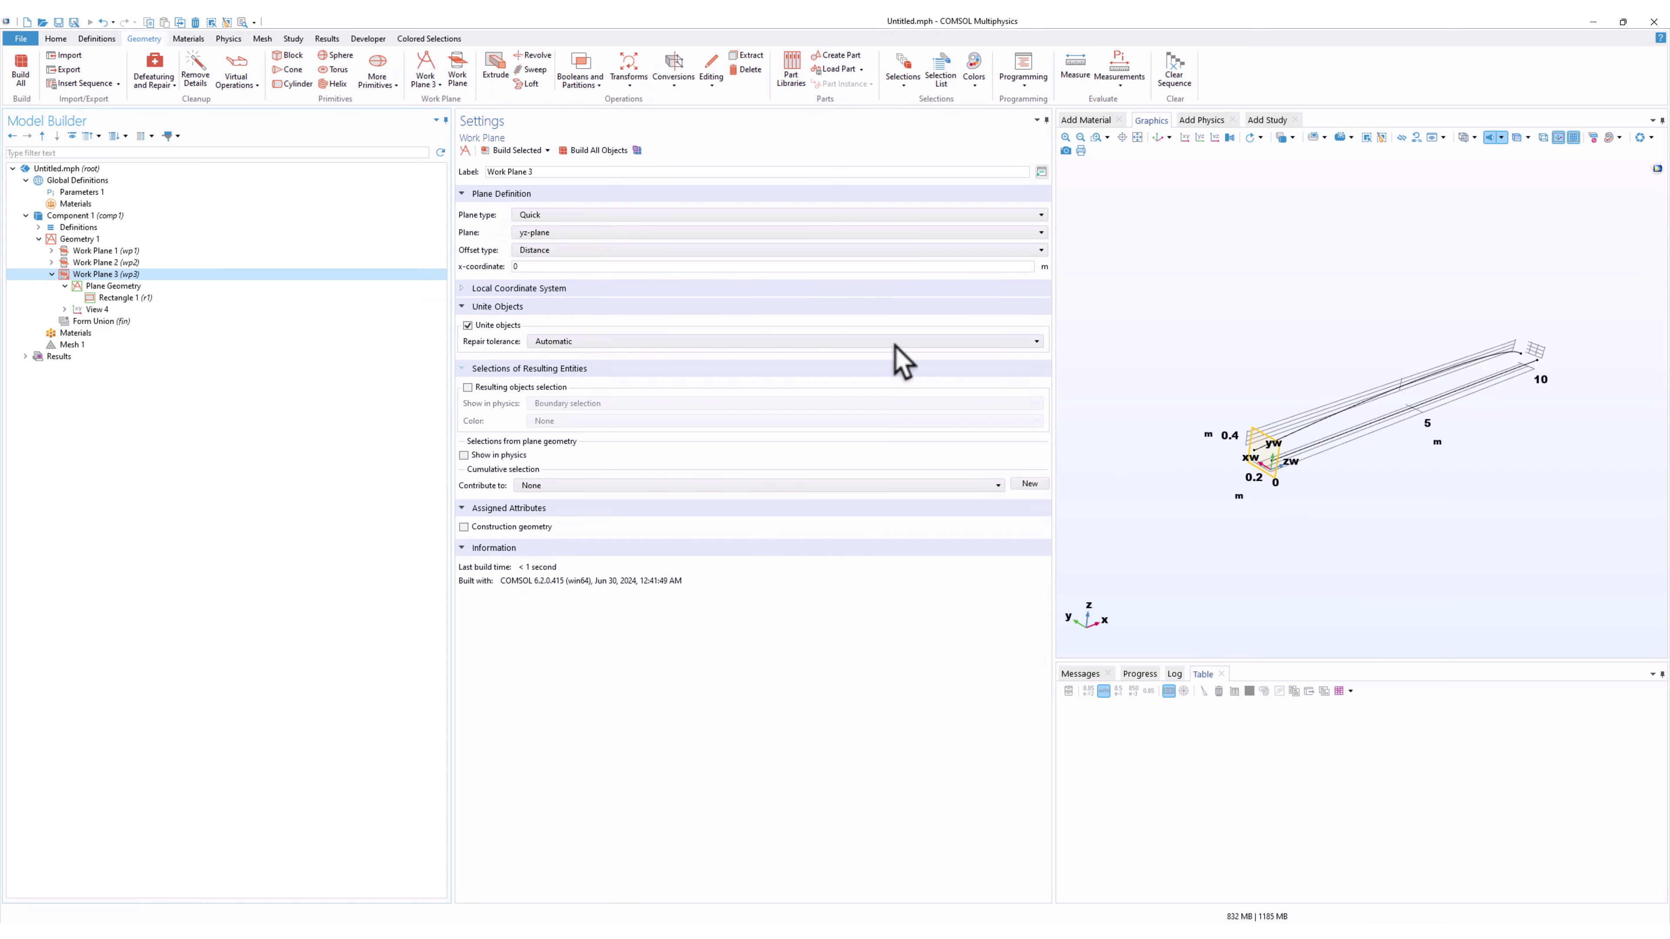
{"action": "left_click", "coordinate": [518, 151]}
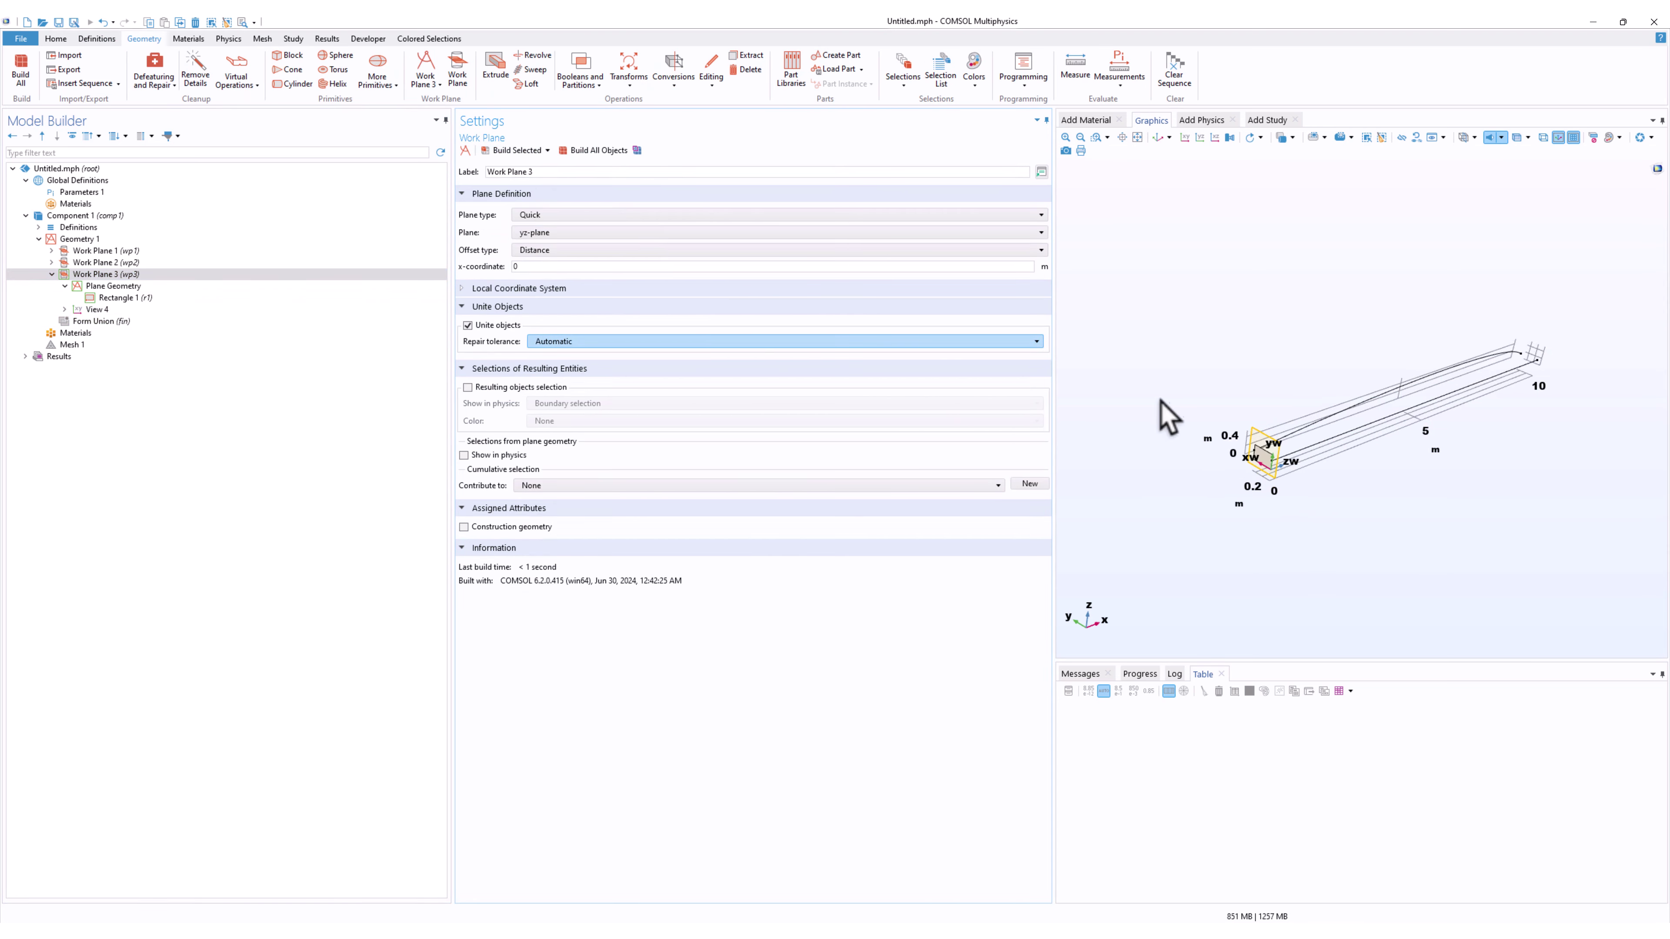
Shift the rectangle to yw = -0.13 and rebuild Work Plane 3.
{"action": "scroll", "coordinate": [1226, 441], "scroll_direction": "up", "scroll_amount": 5}
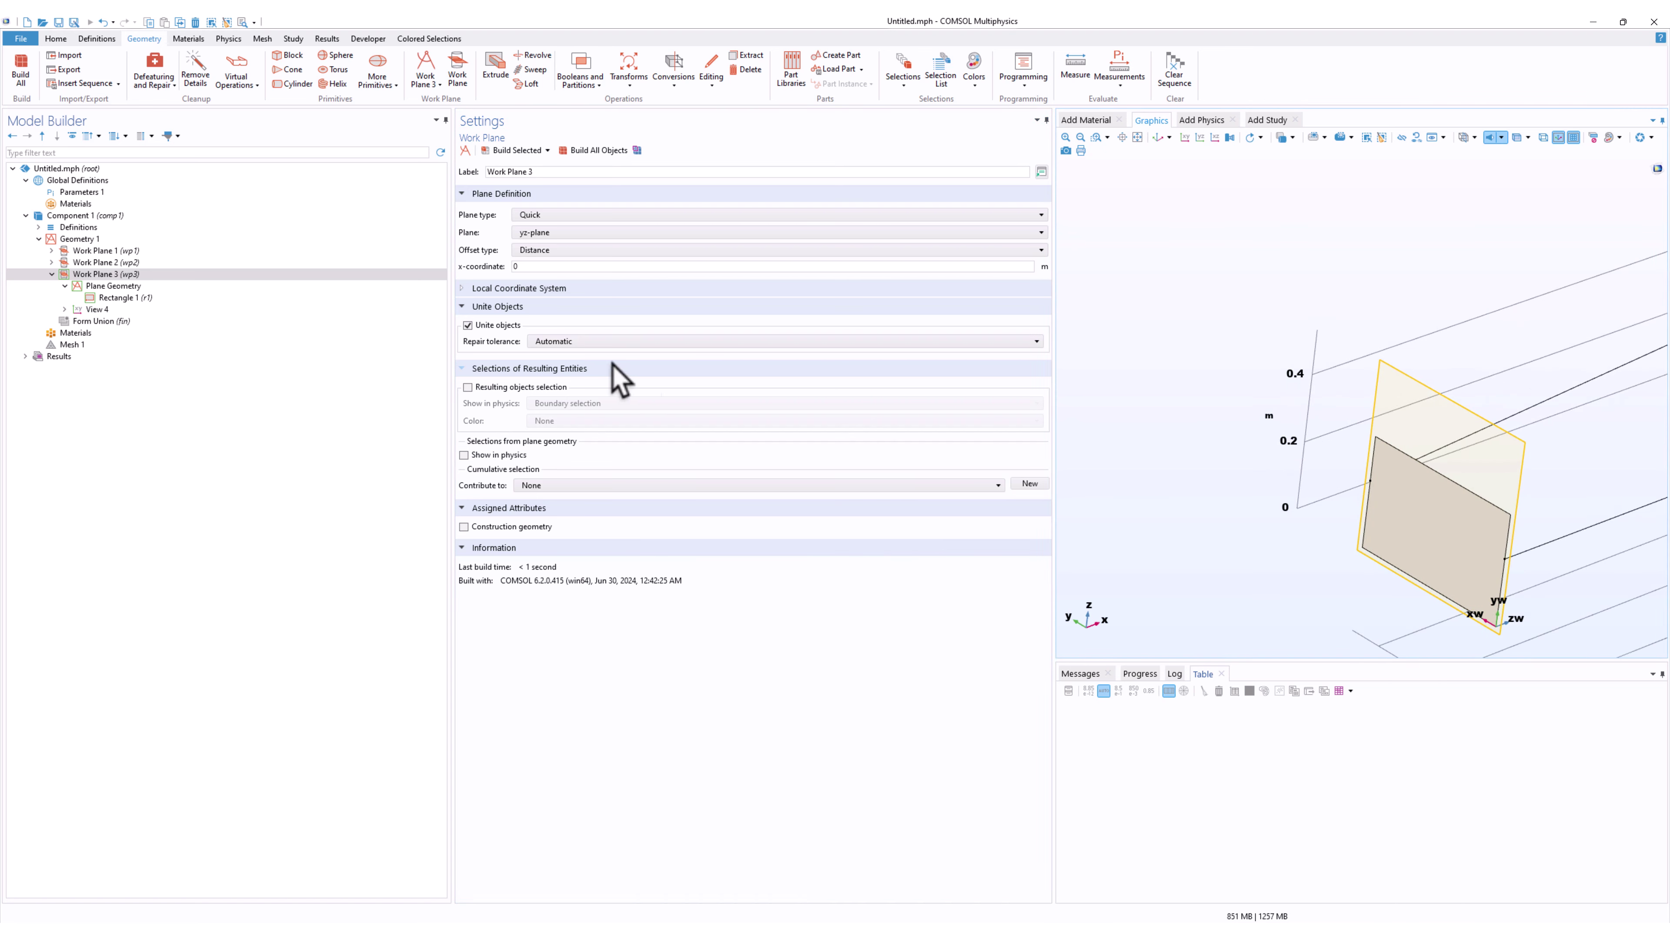
{"action": "left_click", "coordinate": [119, 298]}
{"action": "left_click", "coordinate": [516, 347]}
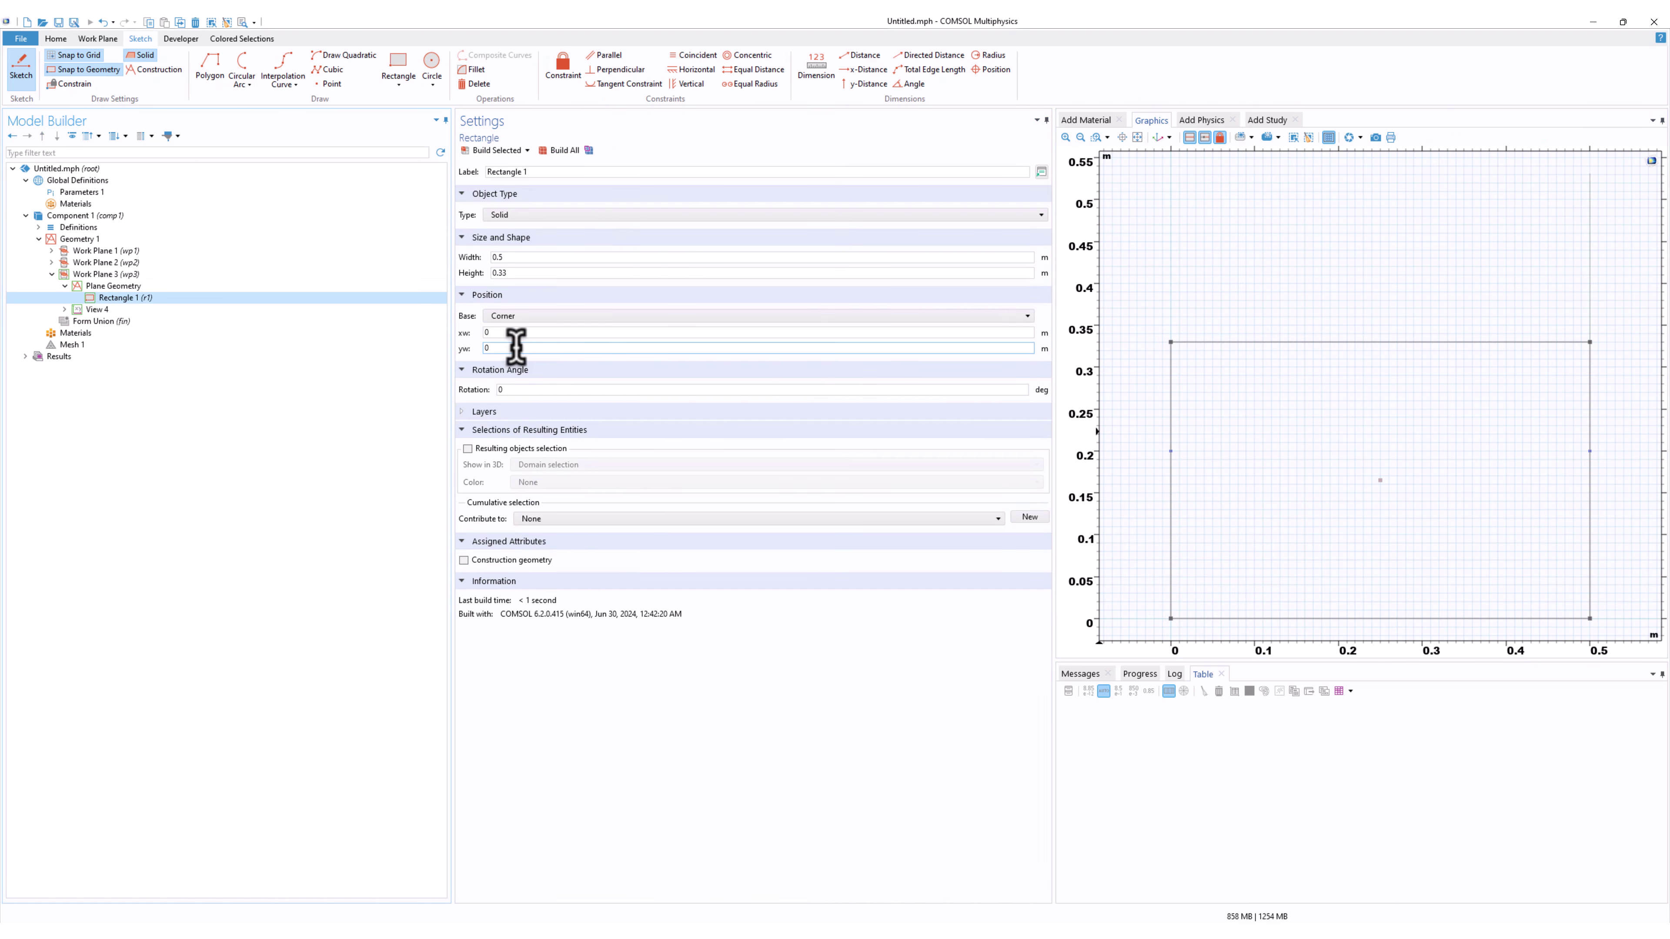
{"action": "double_click", "coordinate": [516, 347]}
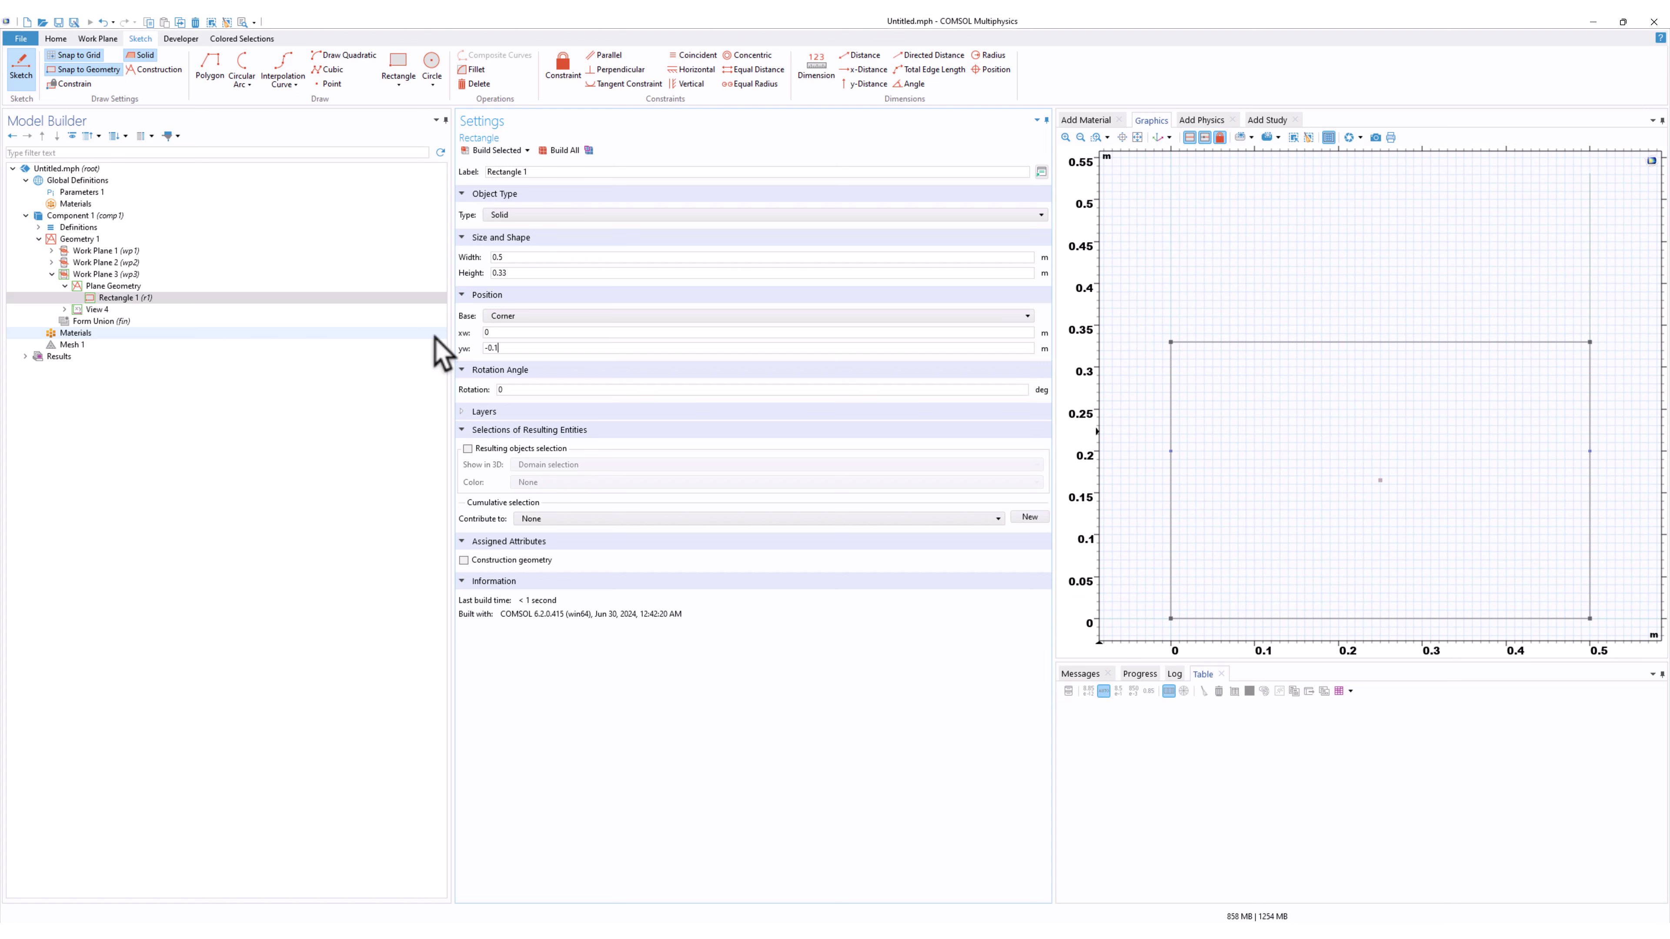
{"action": "left_click", "coordinate": [125, 275]}
{"action": "left_click", "coordinate": [497, 150]}
{"action": "scroll", "coordinate": [1331, 489], "scroll_direction": "down", "scroll_amount": 2}
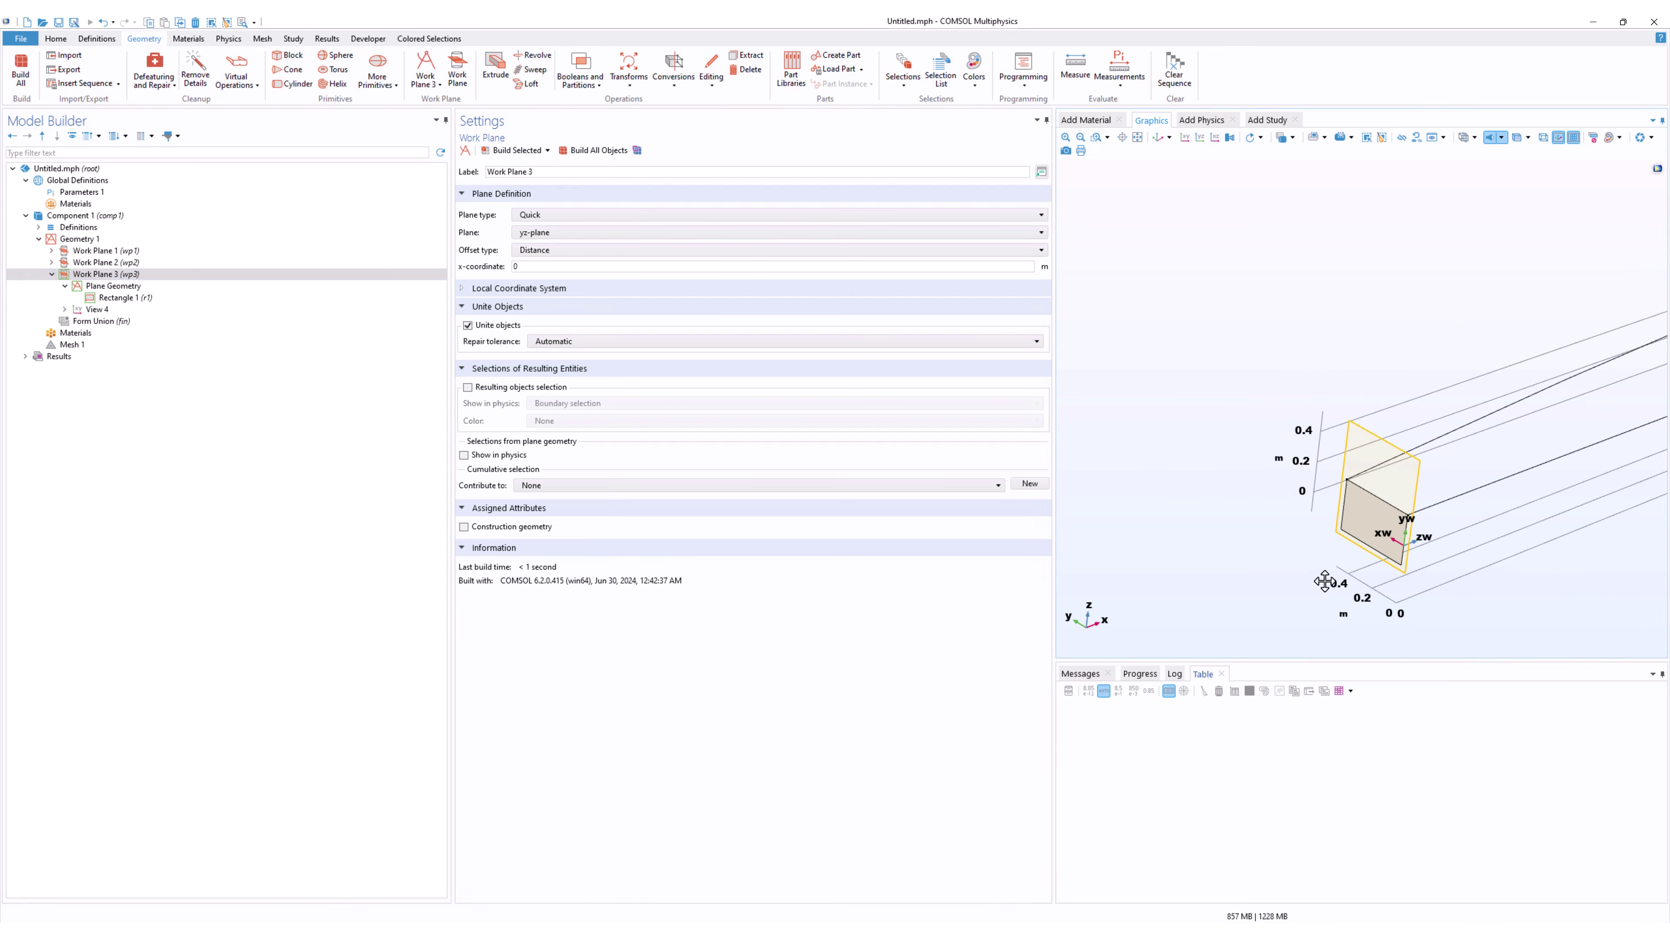
{"action": "right_click_drag", "start_coordinate": [1383, 574], "coordinate": [1318, 592]}
{"action": "scroll", "coordinate": [1318, 592], "scroll_direction": "up", "scroll_amount": 3}
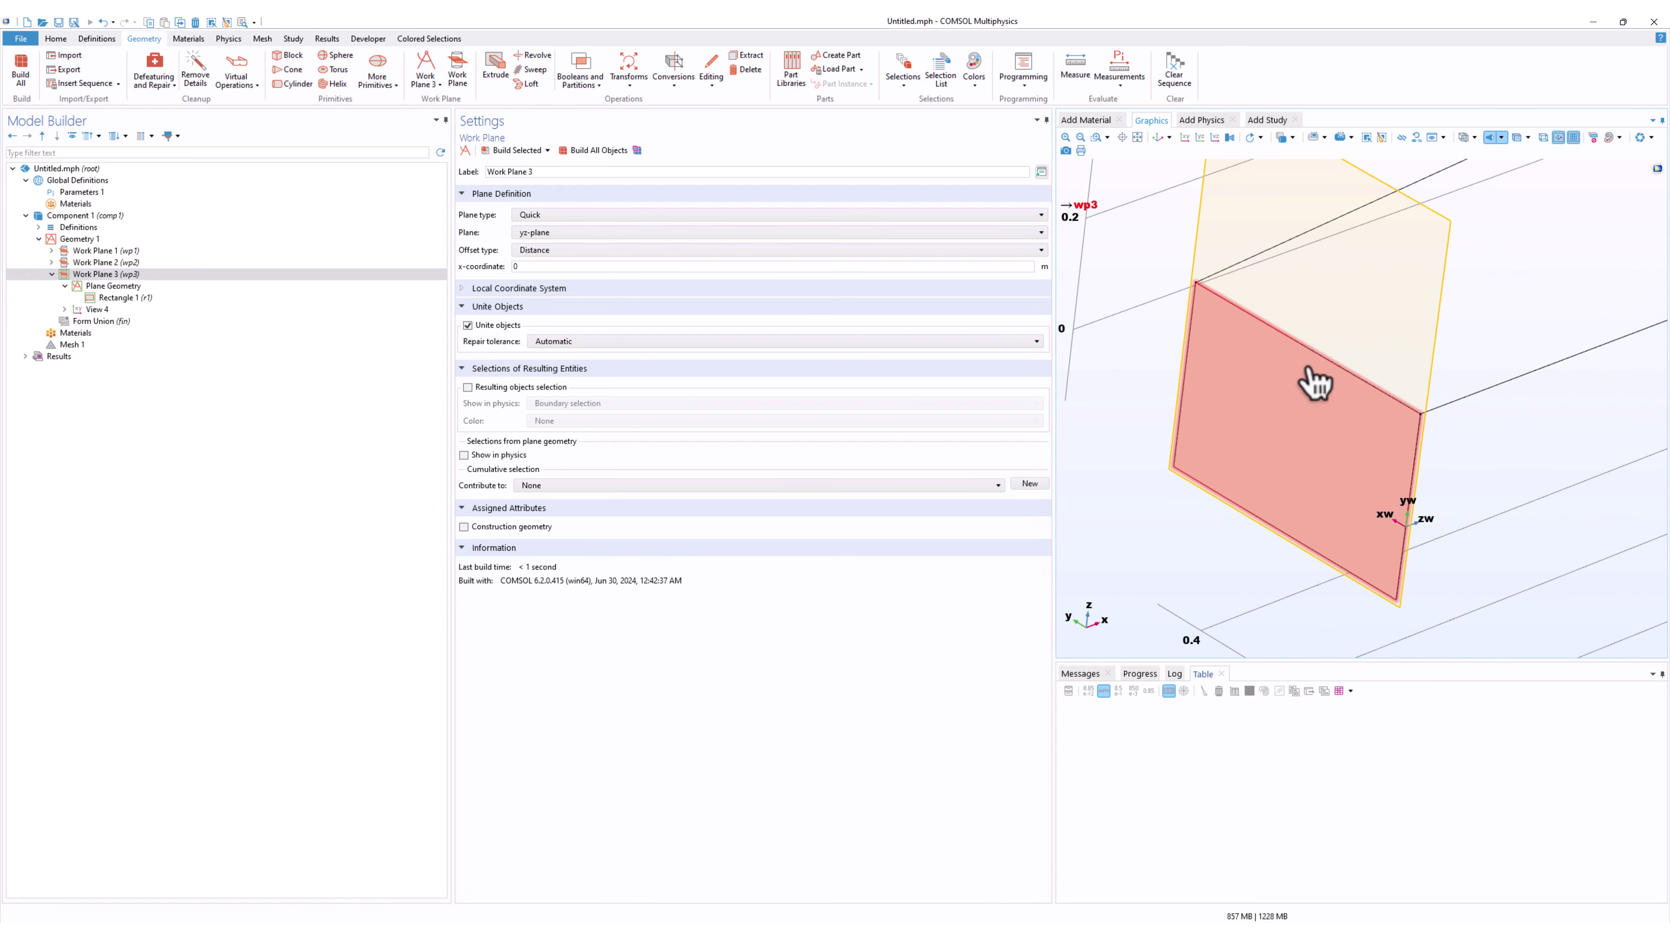
{"action": "scroll", "coordinate": [1312, 378], "scroll_direction": "down", "scroll_amount": 1}
{"action": "right_click_drag", "start_coordinate": [1335, 402], "coordinate": [1357, 423]}
{"action": "scroll", "coordinate": [1521, 346], "scroll_direction": "down", "scroll_amount": 5}
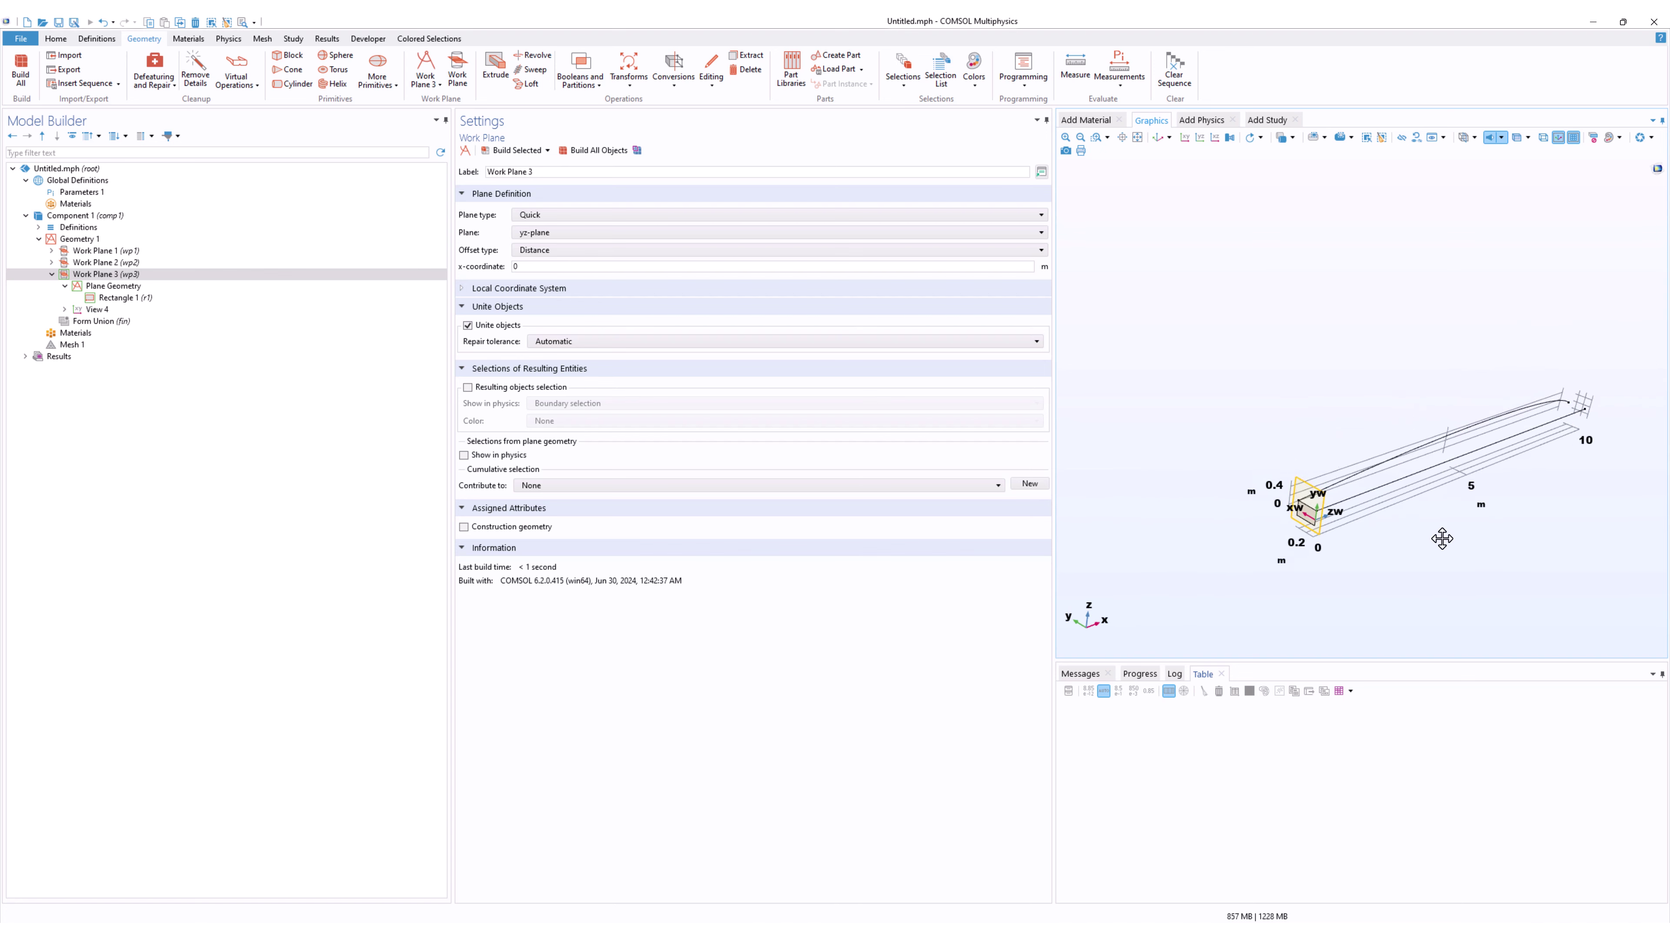
{"action": "right_click_drag", "start_coordinate": [1440, 567], "coordinate": [1368, 497]}
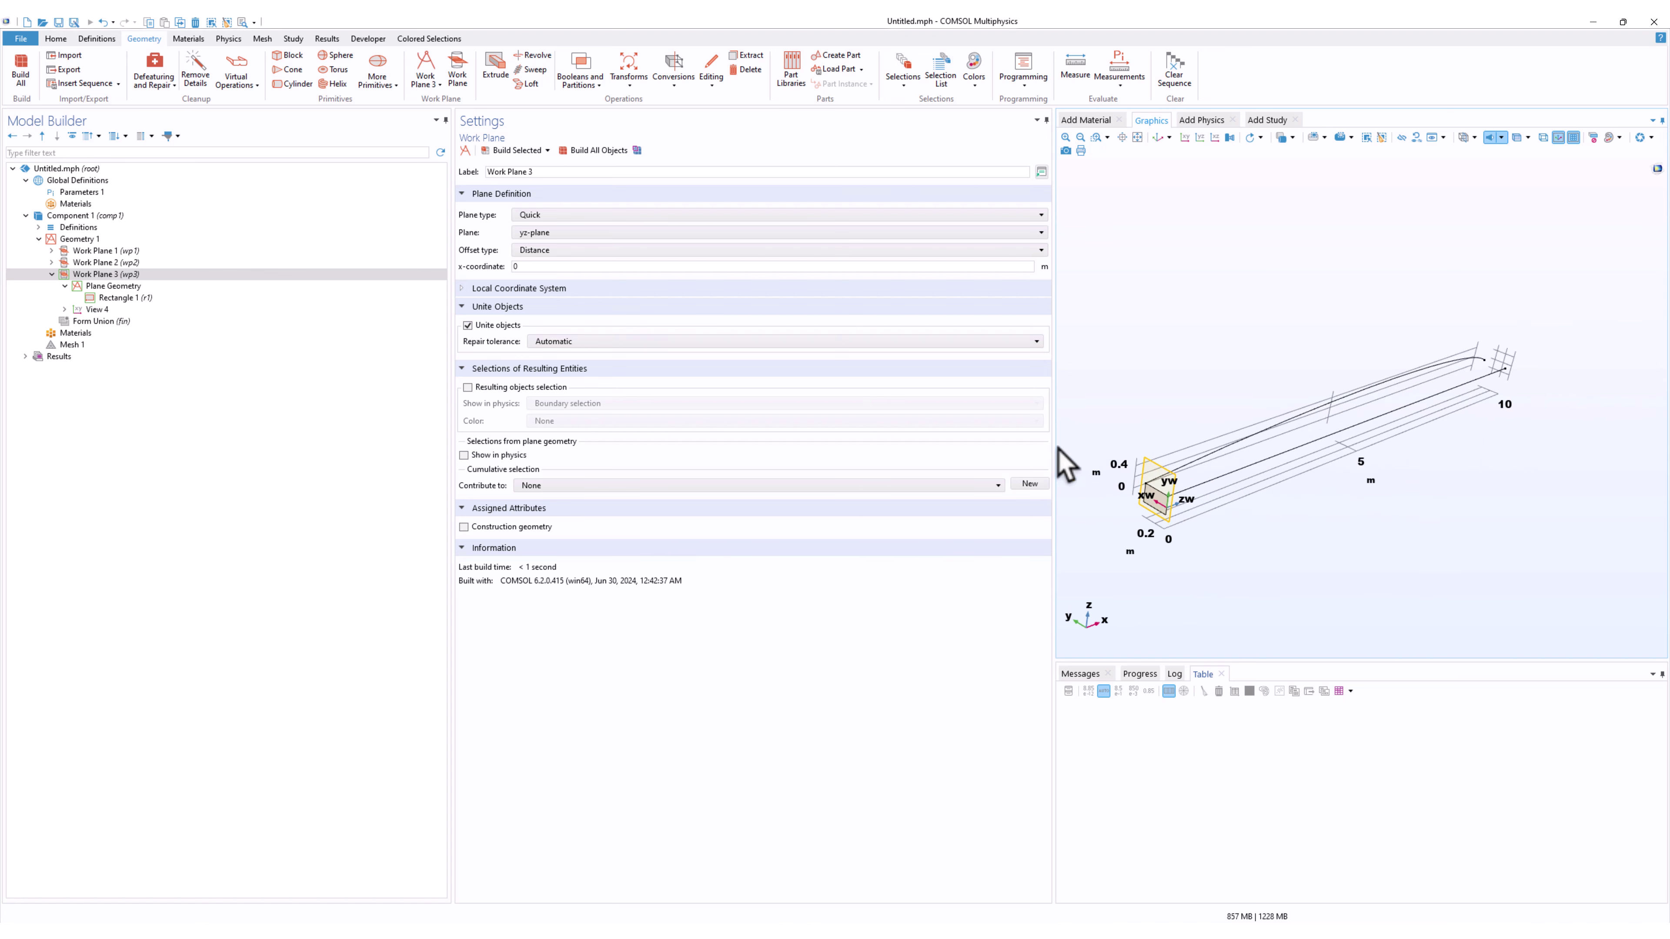
{"action": "left_click", "coordinate": [73, 240]}
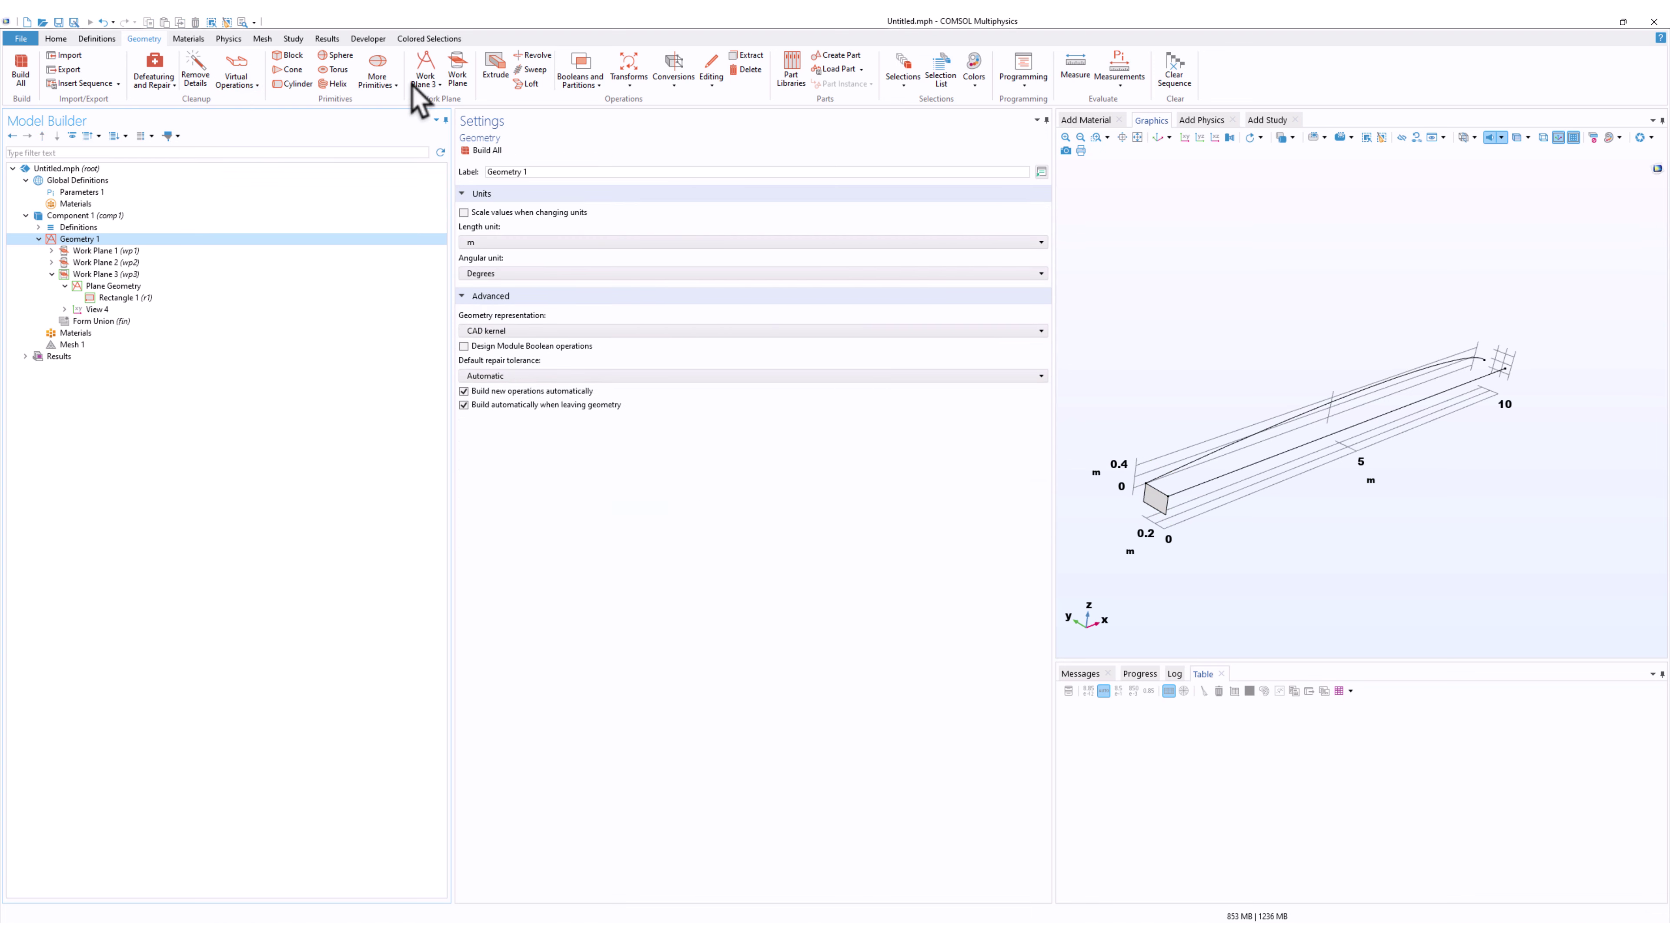
Add Work Plane 4 on the yz-plane with x-coordinate 10.
{"action": "left_click", "coordinate": [460, 77]}
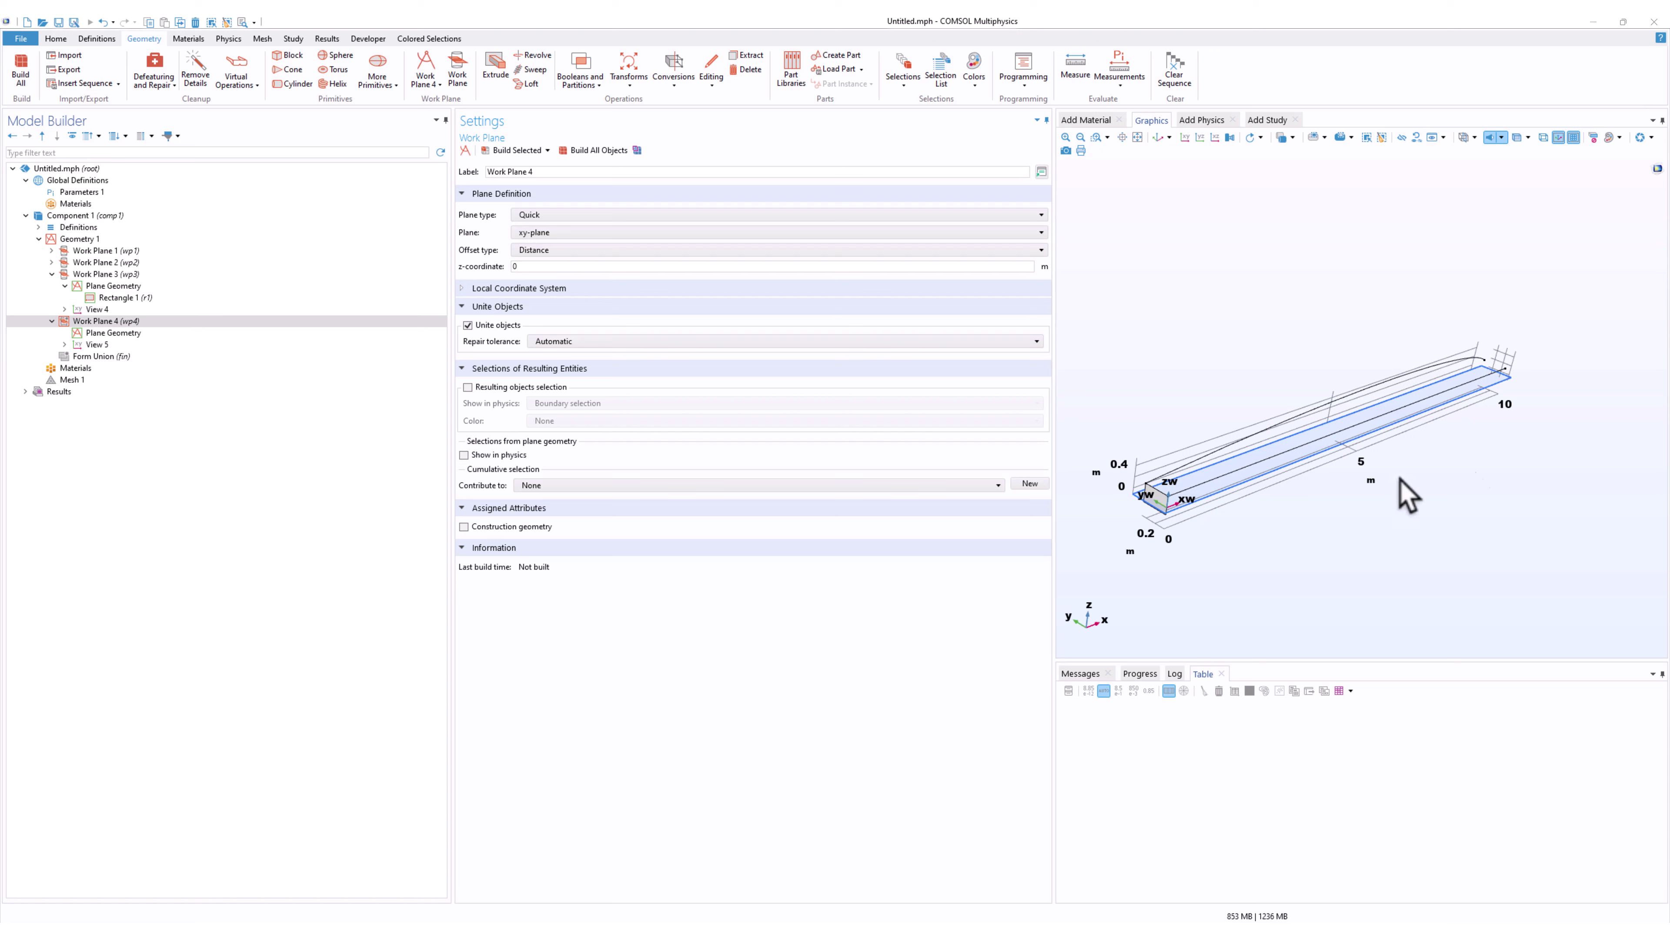
{"action": "left_click", "coordinate": [560, 233]}
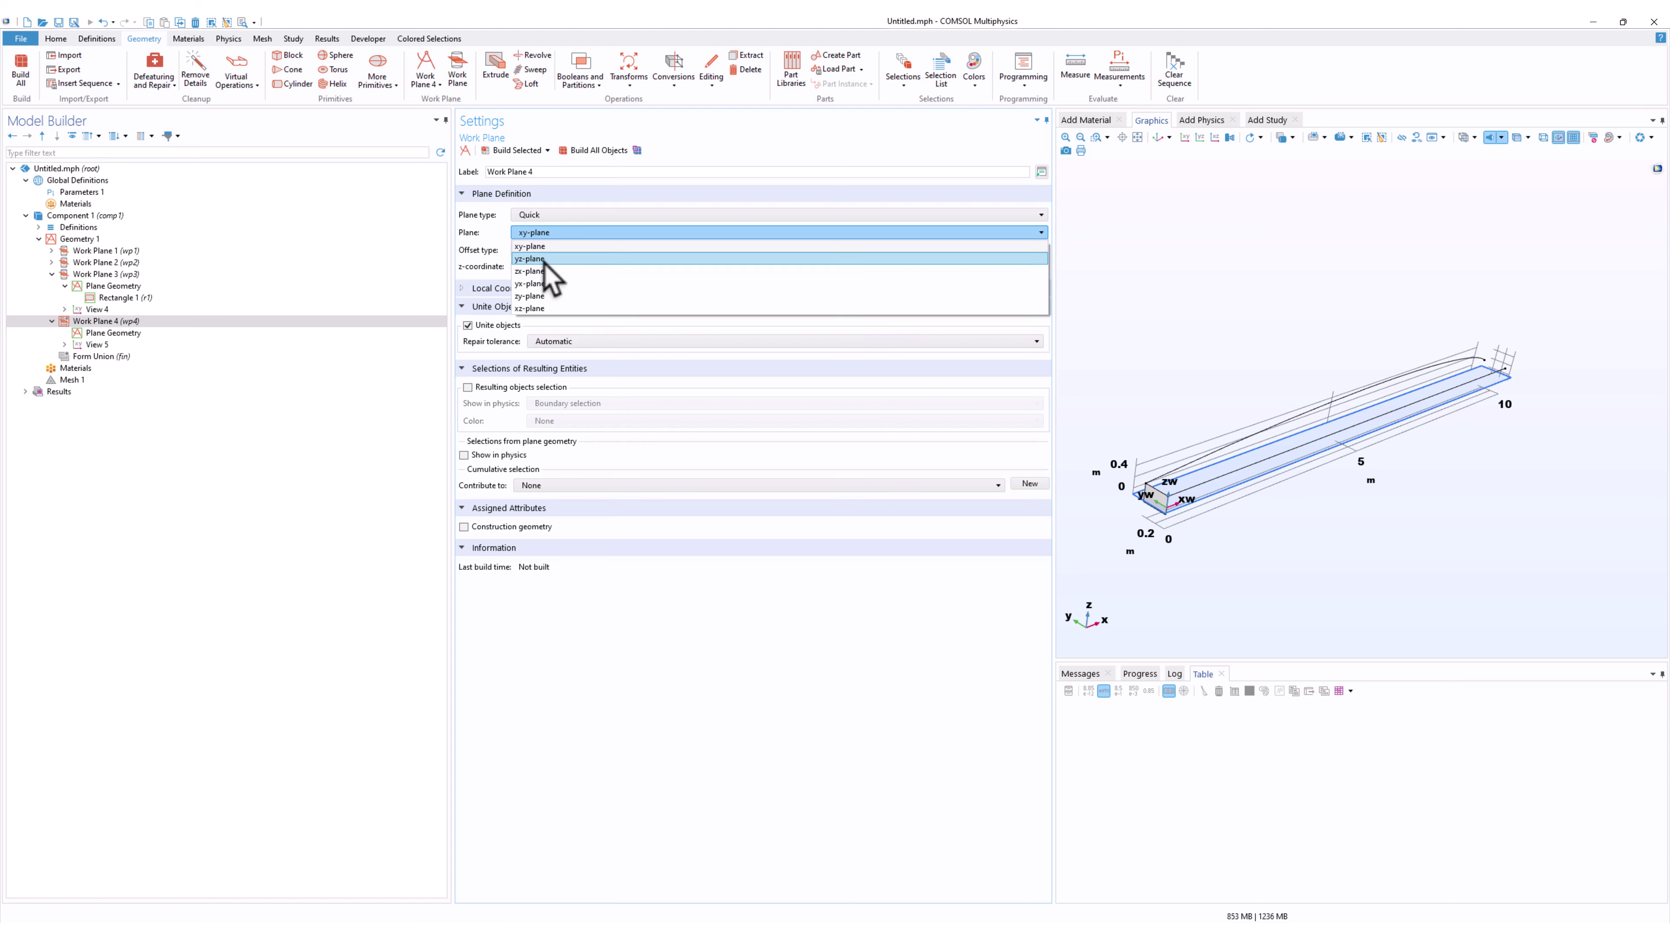
{"action": "left_click", "coordinate": [544, 261]}
{"action": "double_click", "coordinate": [529, 267]}
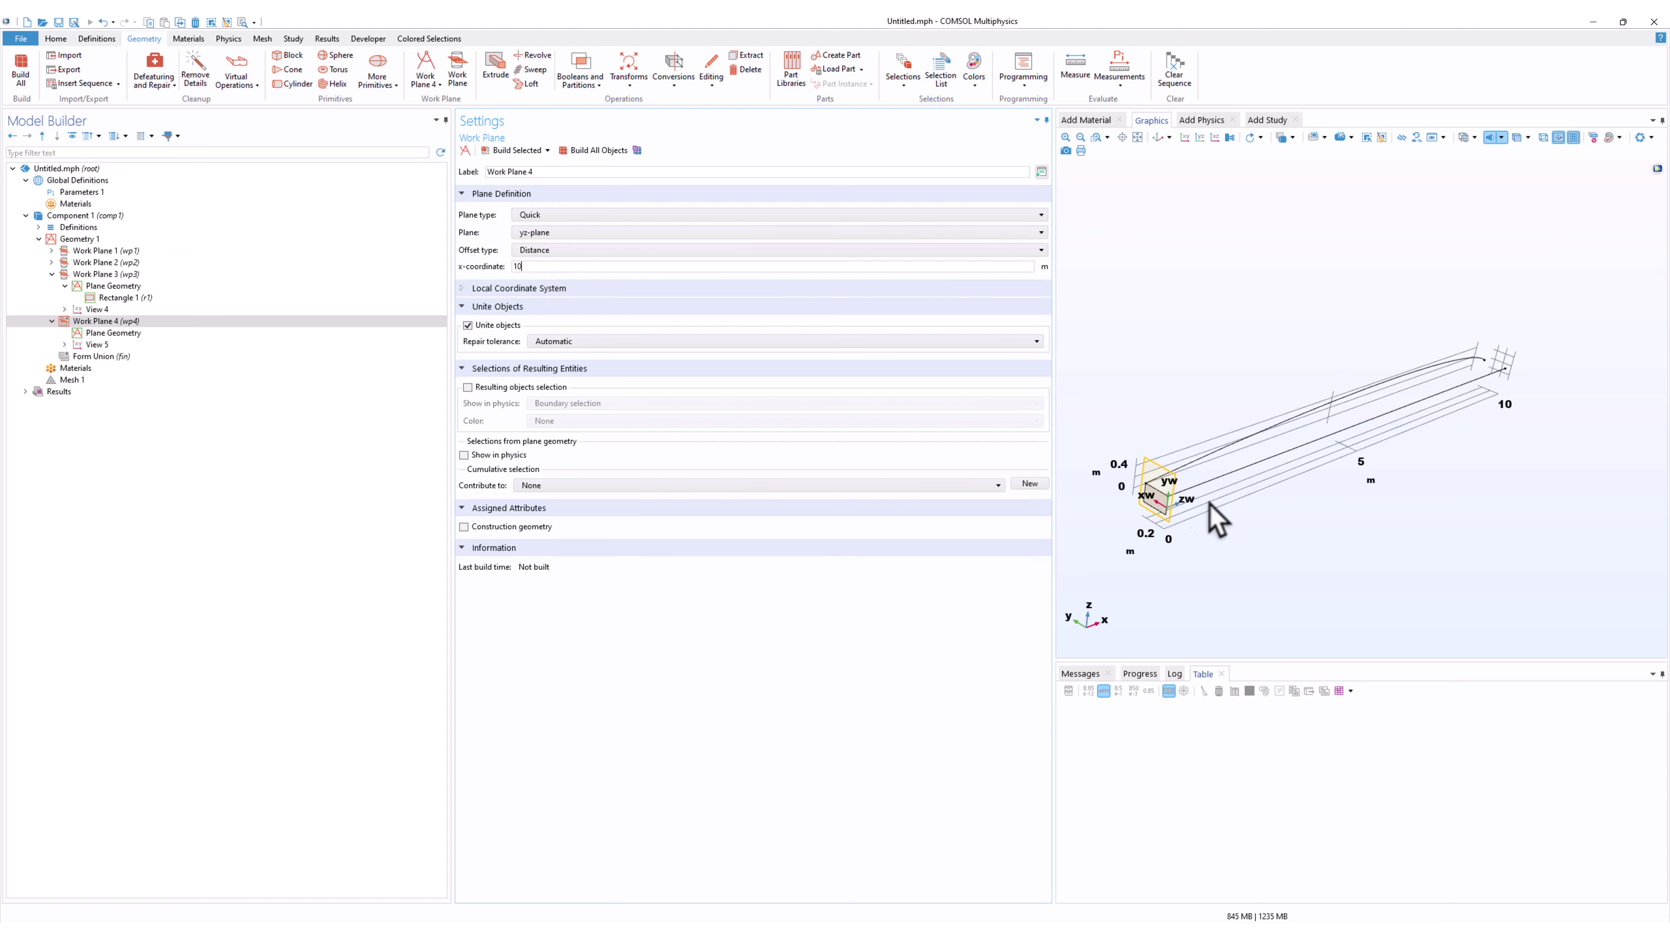
{"action": "key", "text": "F7"}
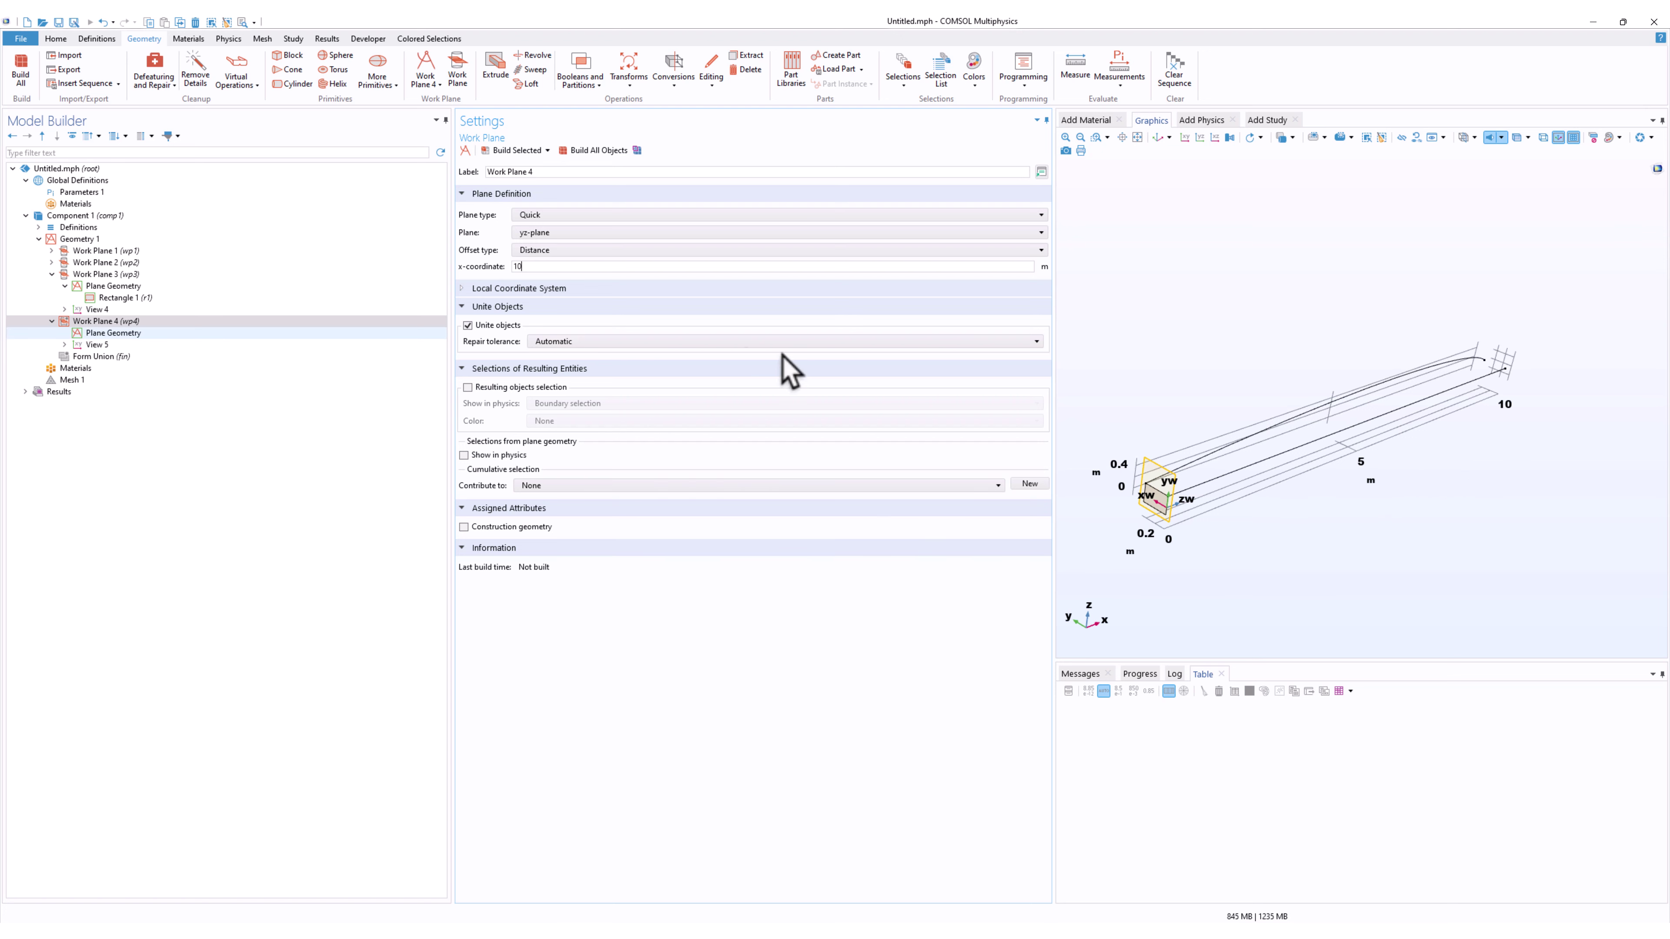
Draw a 0.5 m by 0.33 m rectangle with negative yw offset in Work Plane 4's sketch.
{"action": "left_click", "coordinate": [108, 334]}
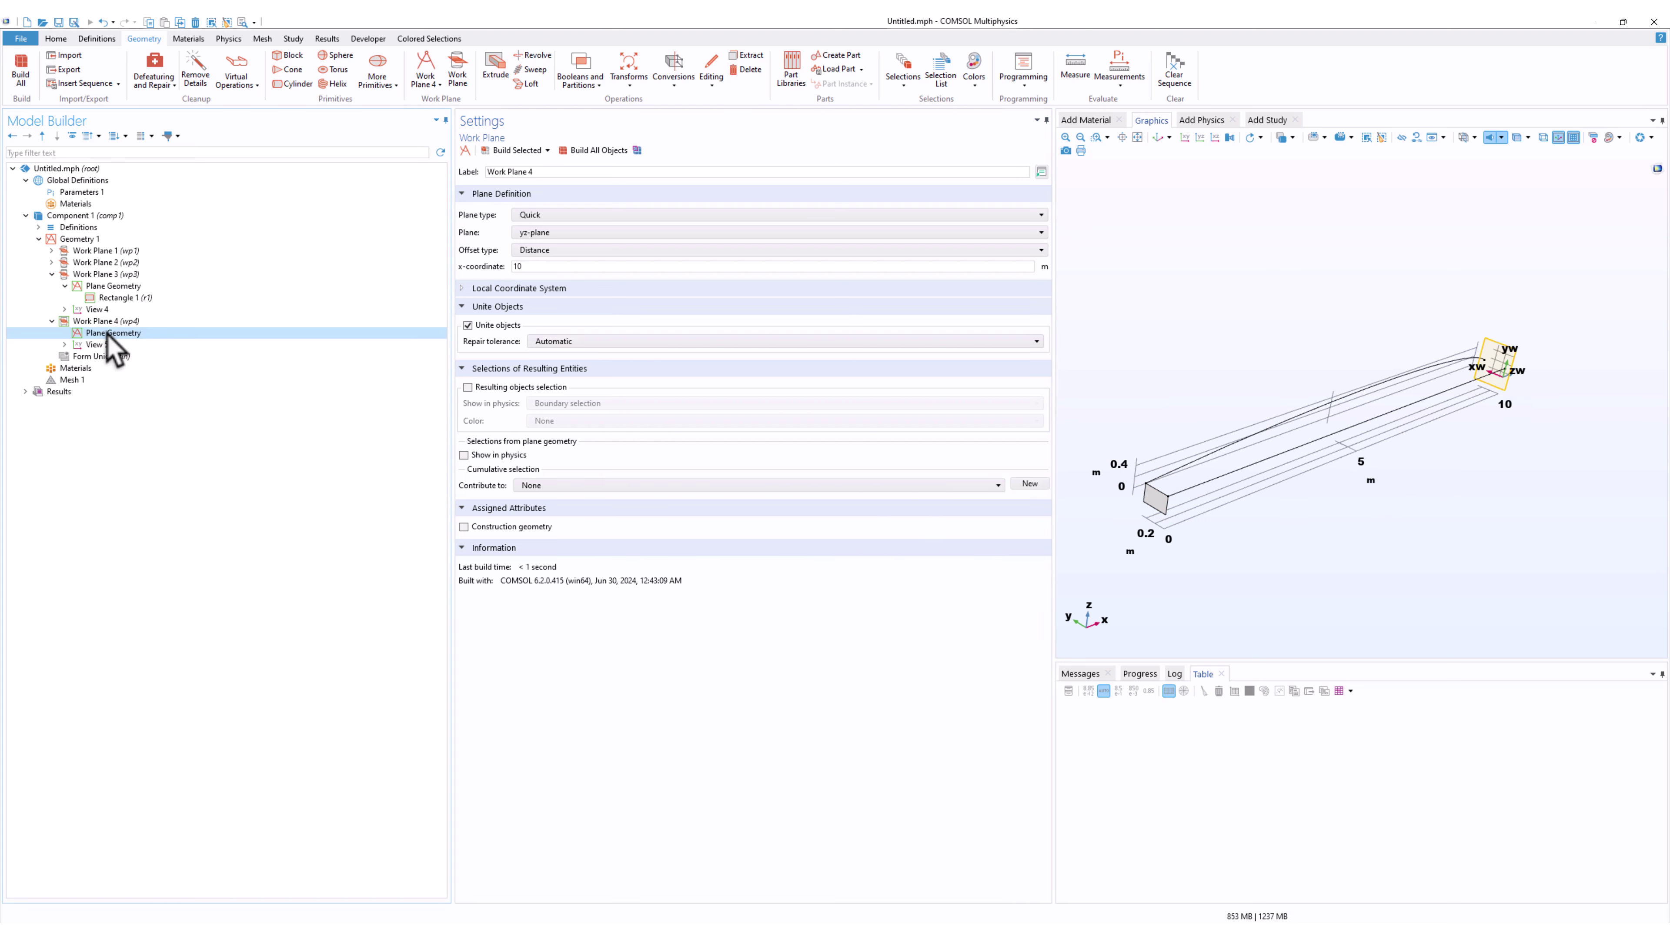
{"action": "left_click", "coordinate": [100, 39]}
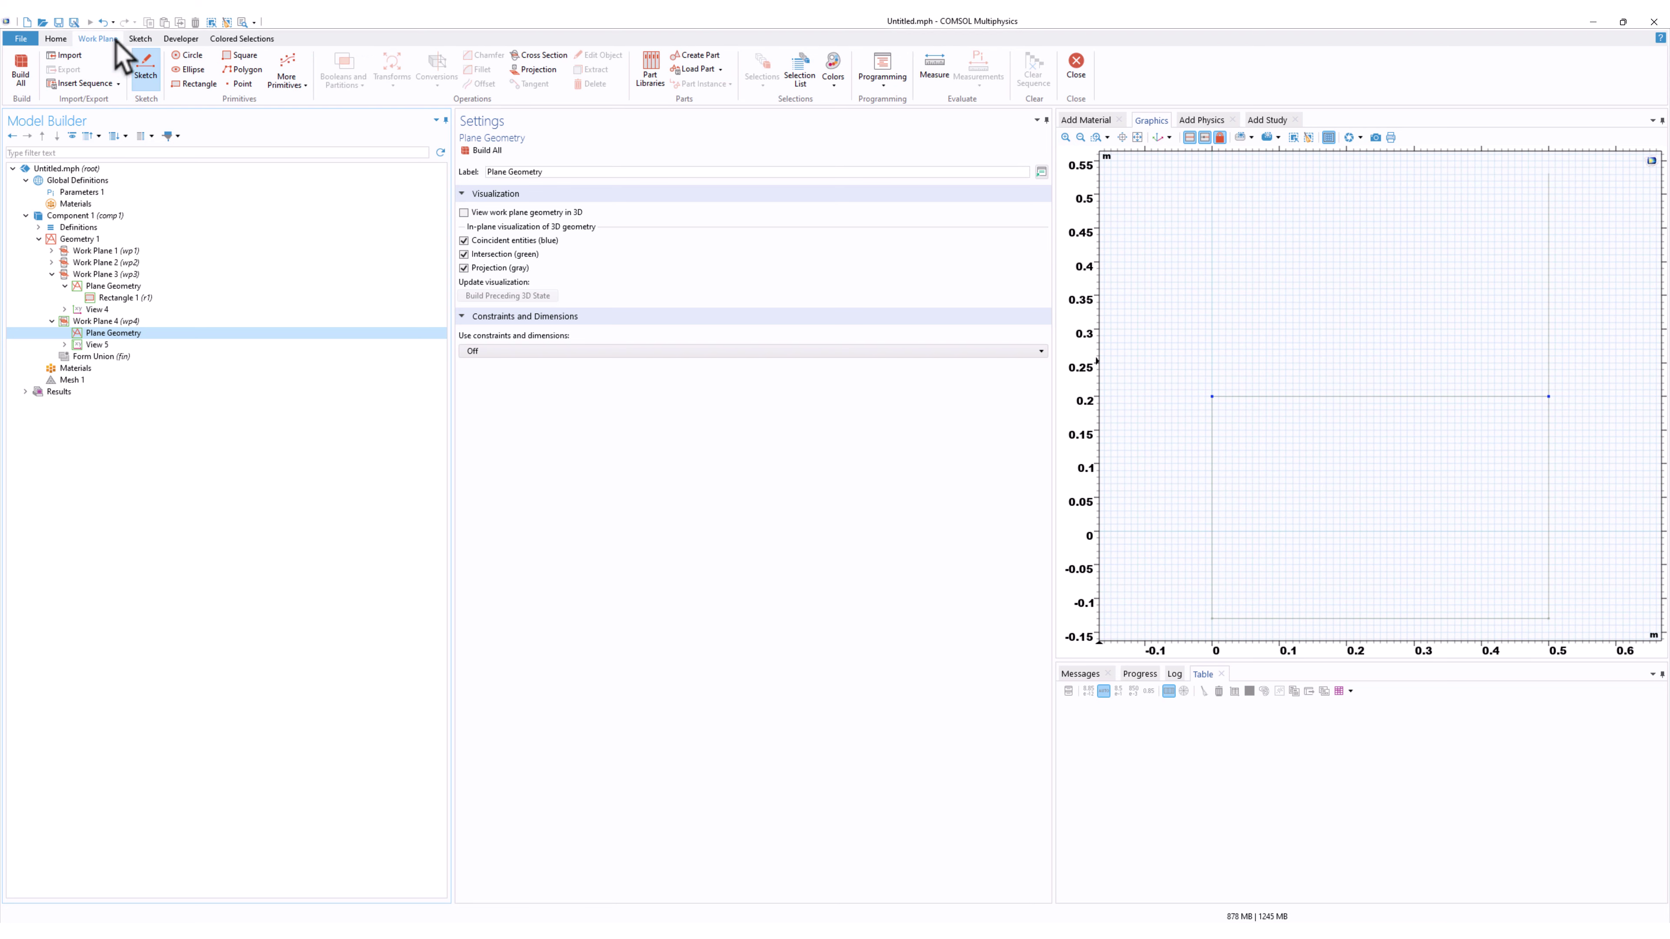
{"action": "left_click", "coordinate": [190, 84]}
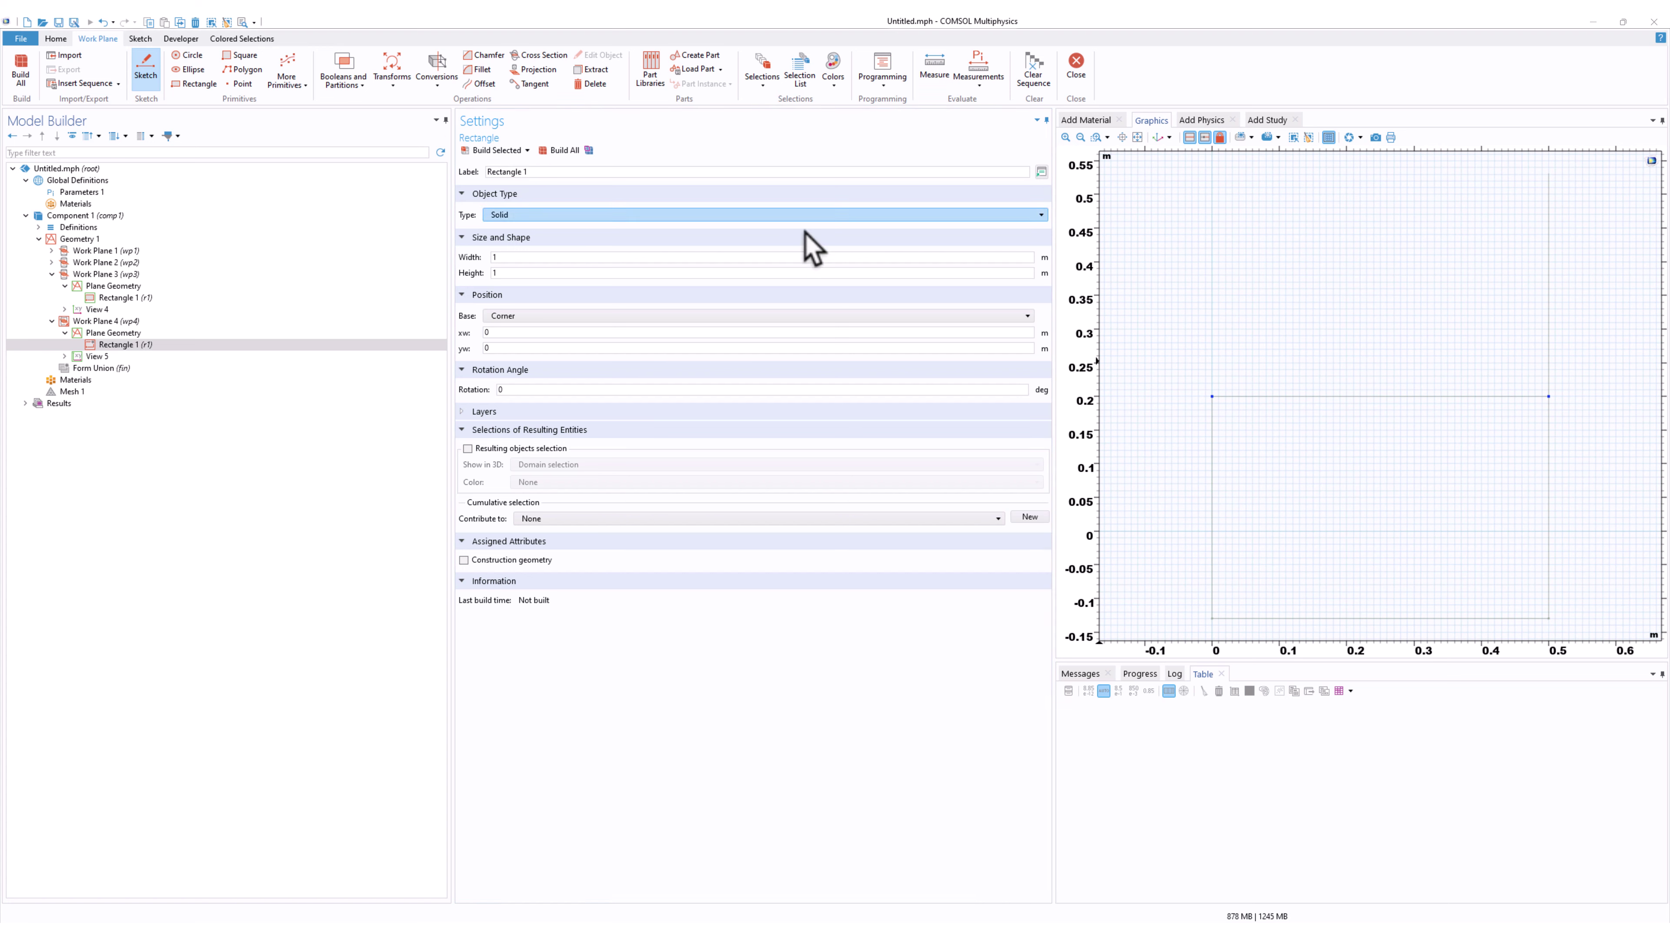
{"action": "double_click", "coordinate": [548, 257]}
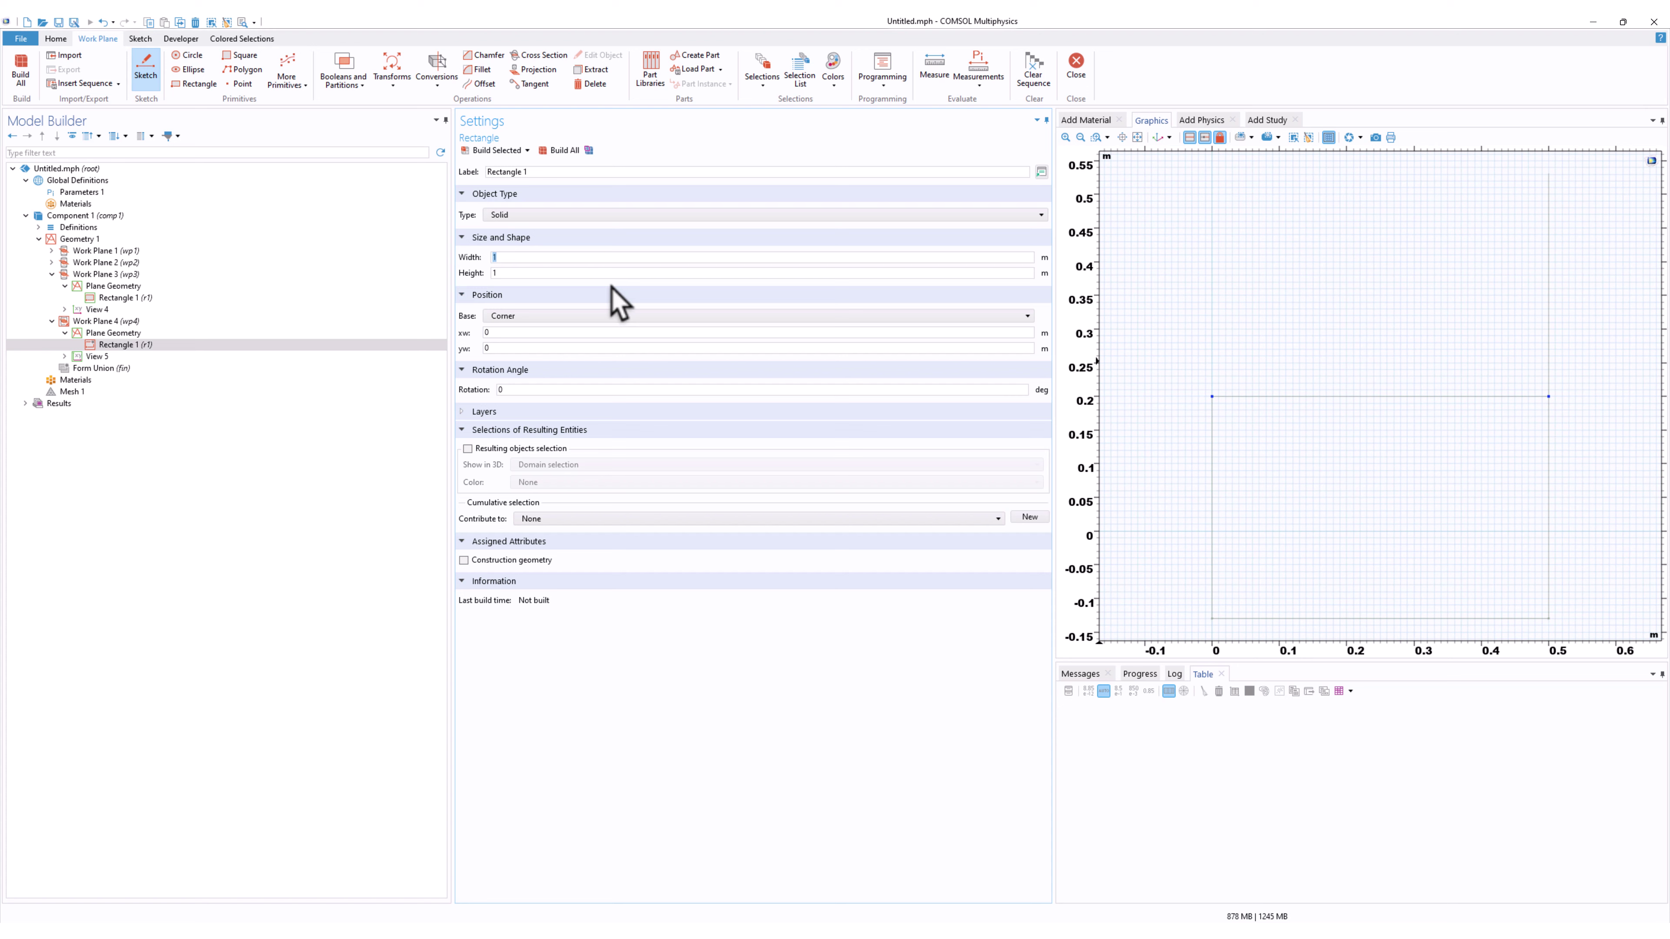
{"action": "double_click", "coordinate": [518, 272]}
{"action": "double_click", "coordinate": [490, 348]}
{"action": "left_click", "coordinate": [125, 322]}
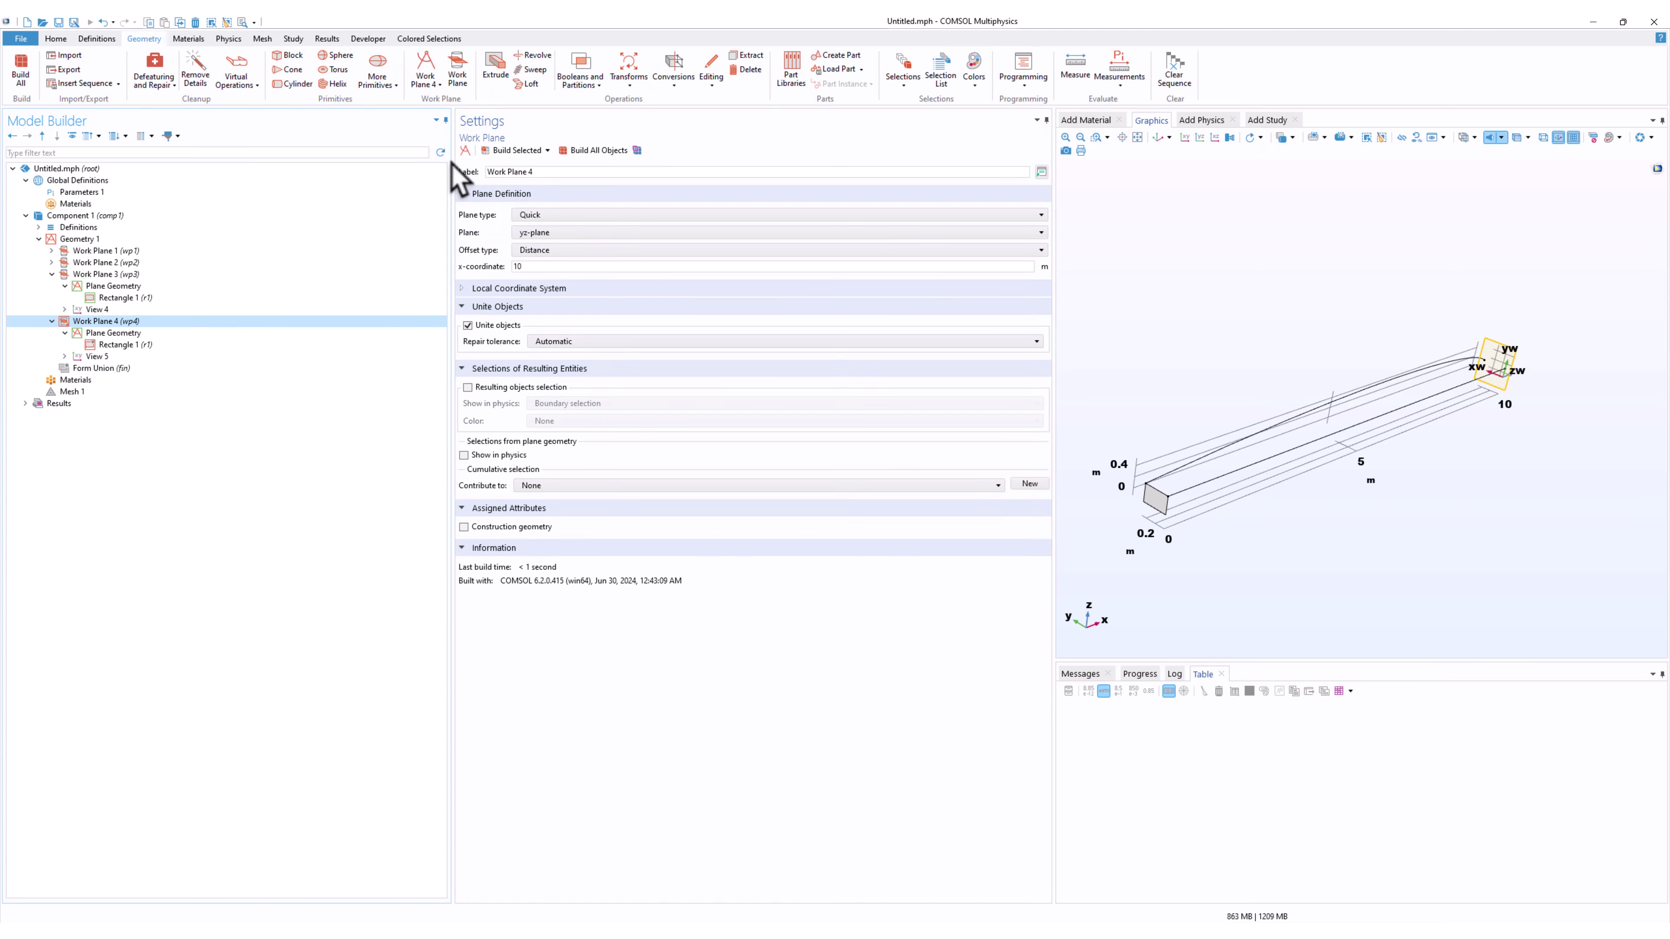
{"action": "mouse_move", "coordinate": [1513, 511]}
{"action": "left_mouse_down"}
{"action": "mouse_move", "coordinate": [1512, 475]}
{"action": "mouse_move", "coordinate": [1509, 493]}
{"action": "left_mouse_up"}
{"action": "right_click_drag", "start_coordinate": [1446, 470], "coordinate": [1402, 433]}
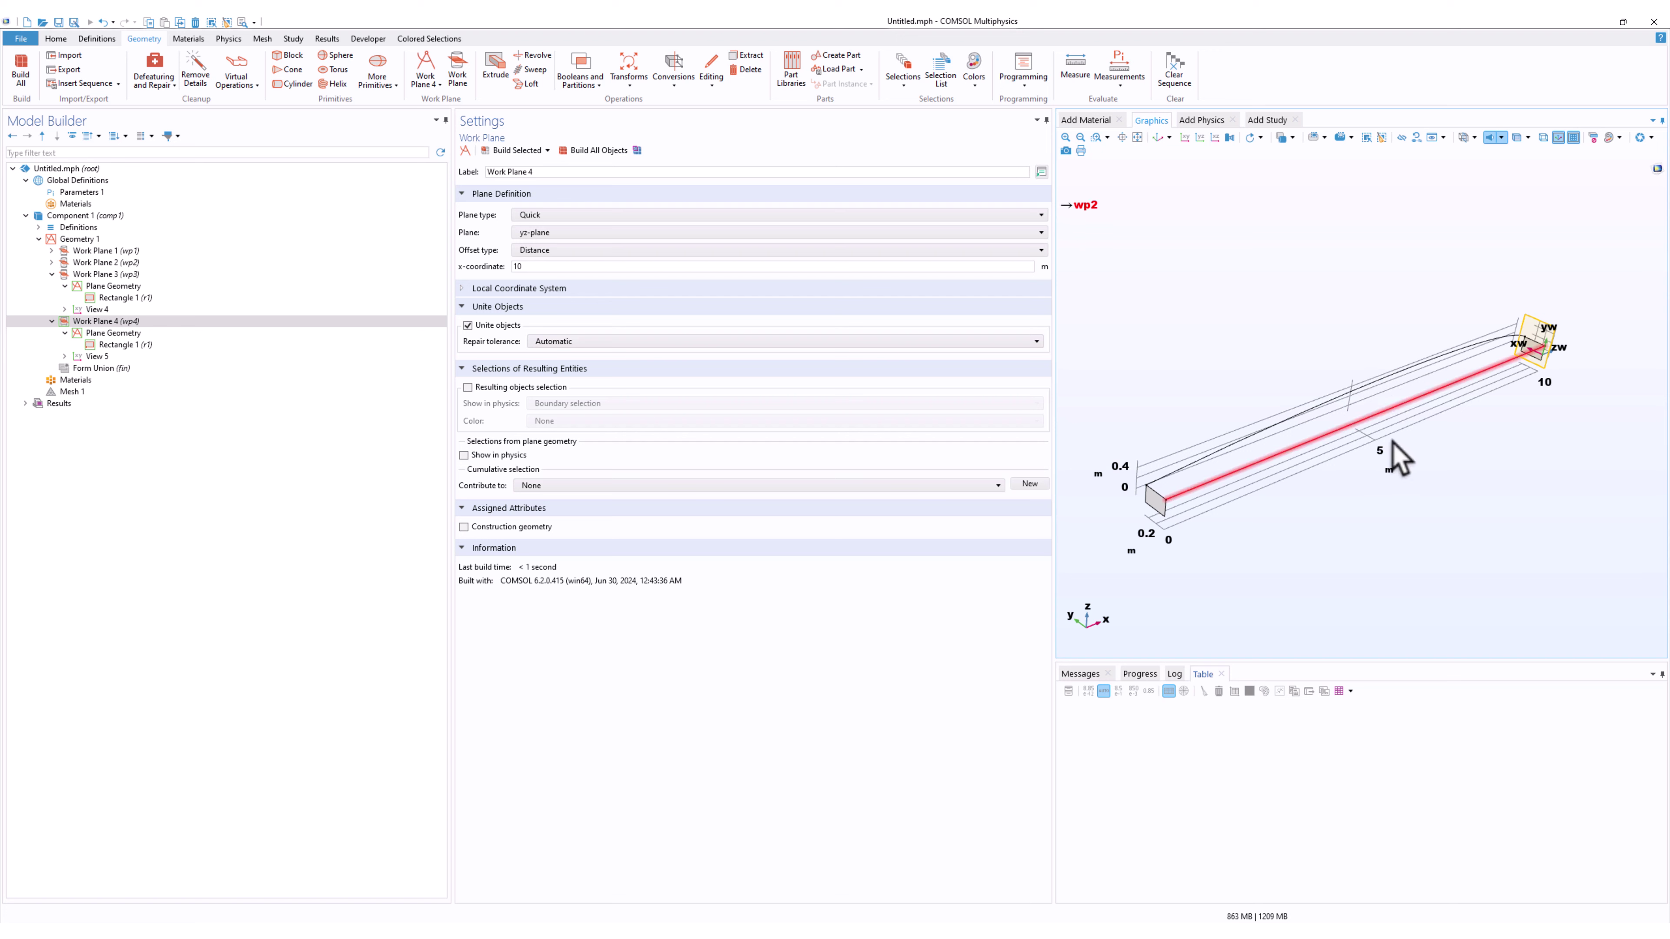
Collapse Work Planes 3 and 4, then review each work plane's definition, ending on Work Plane 4.
{"action": "left_click", "coordinate": [51, 274]}
{"action": "left_click", "coordinate": [53, 286]}
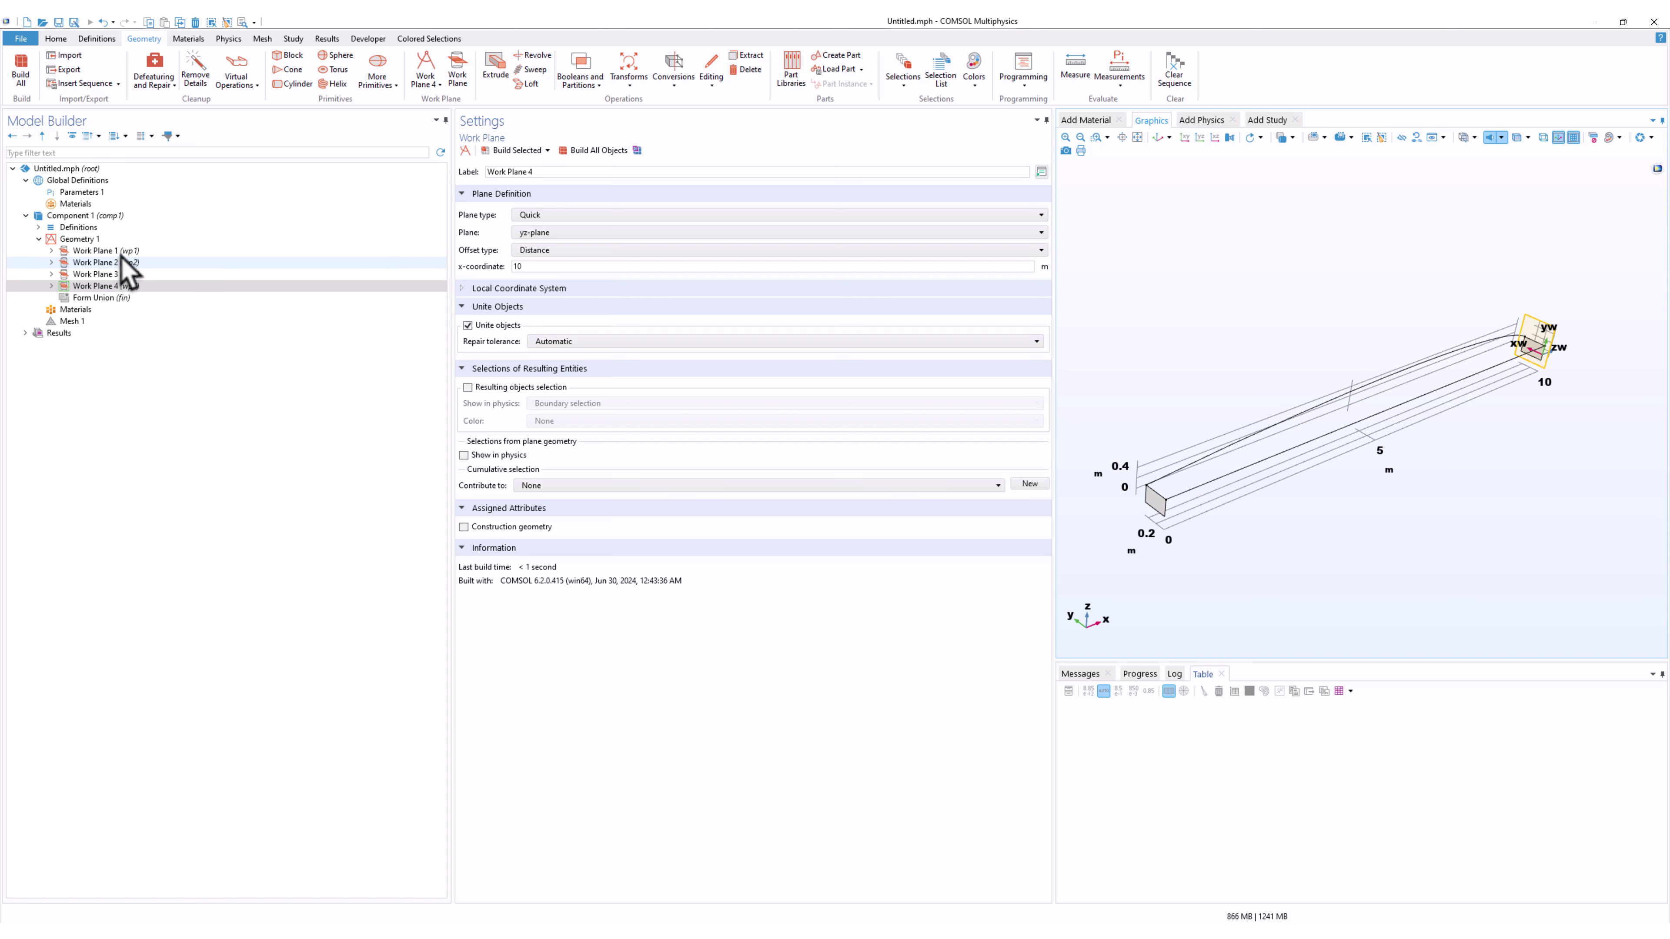
{"action": "left_click", "coordinate": [123, 252]}
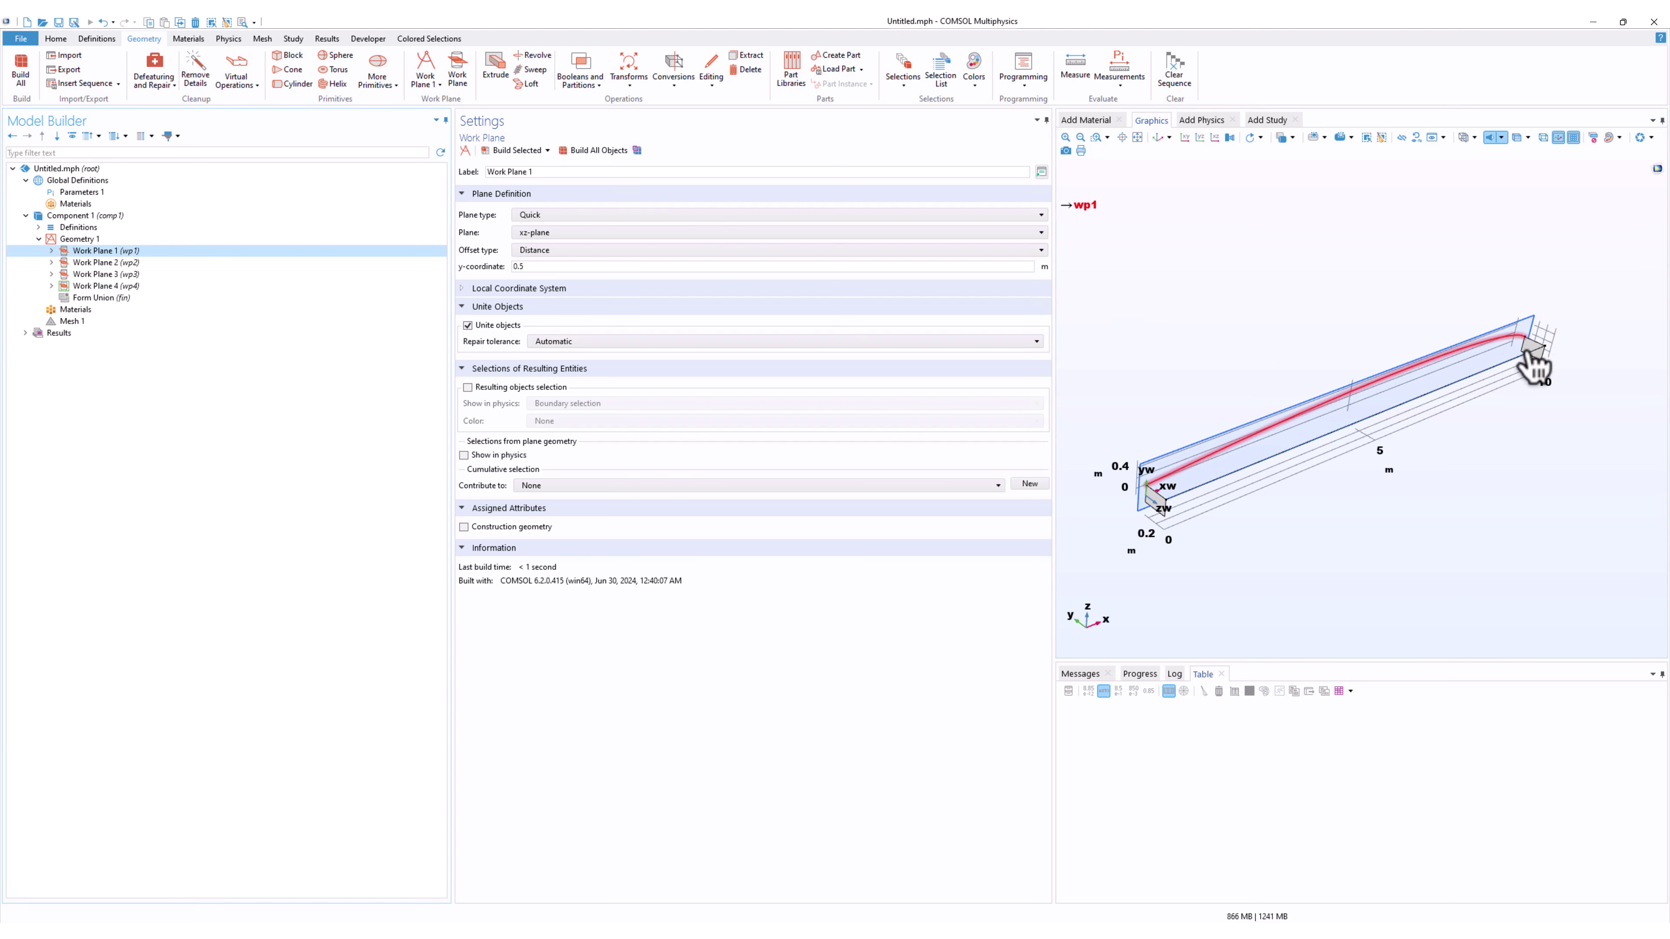
{"action": "left_click", "coordinate": [108, 263]}
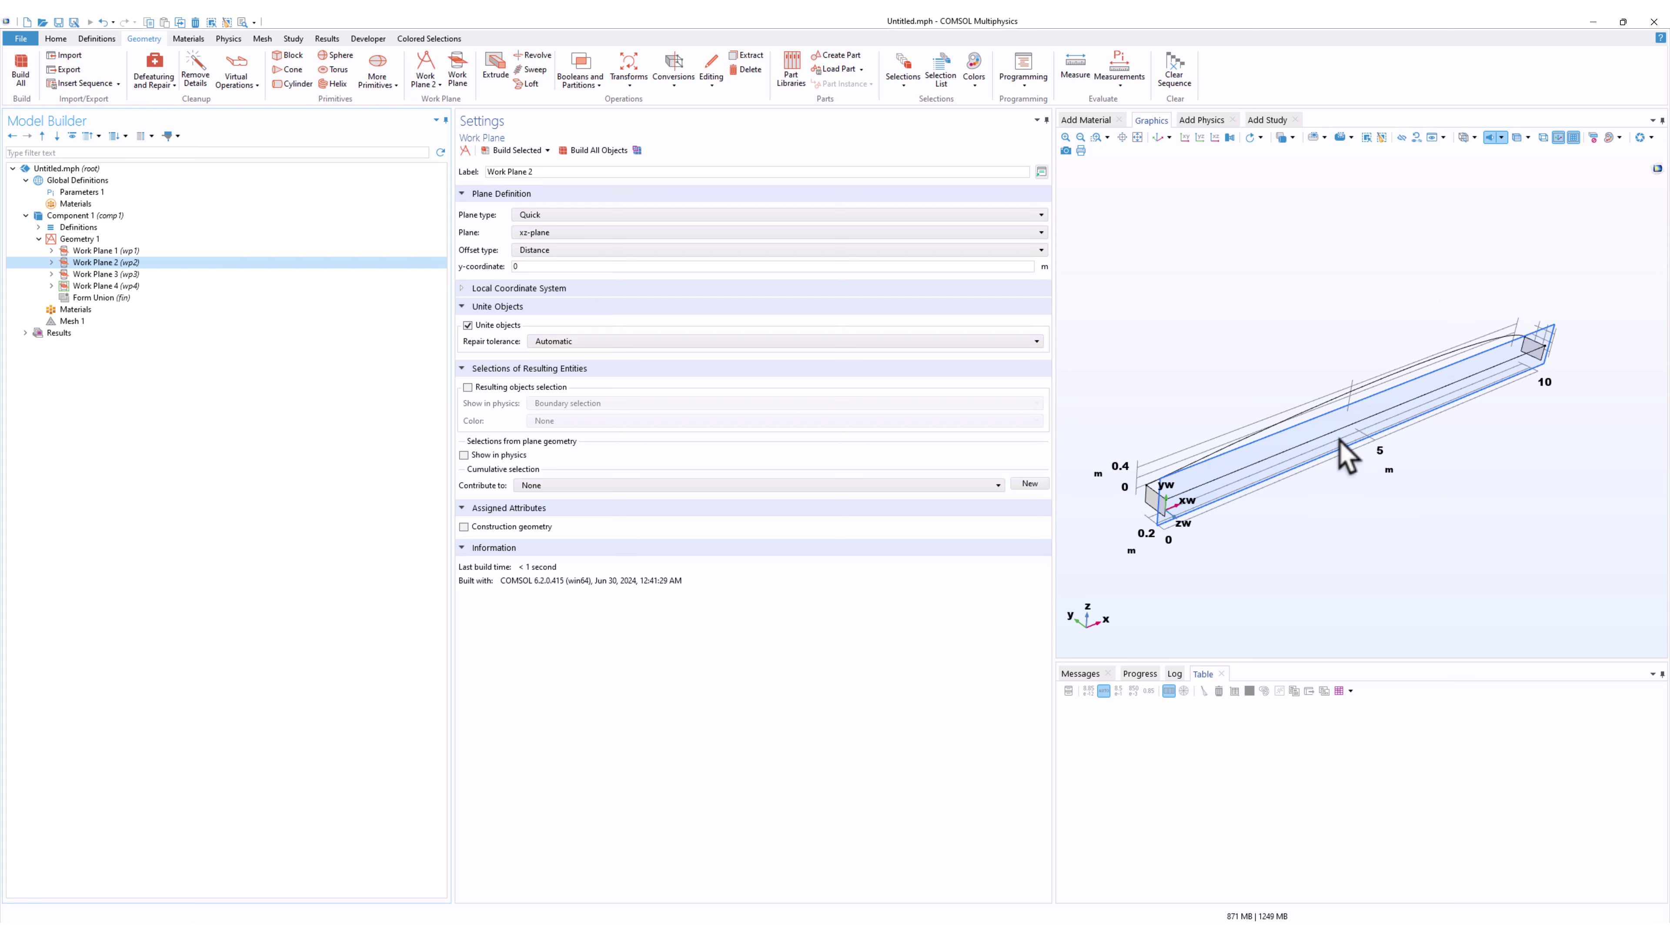
{"action": "left_click", "coordinate": [117, 275]}
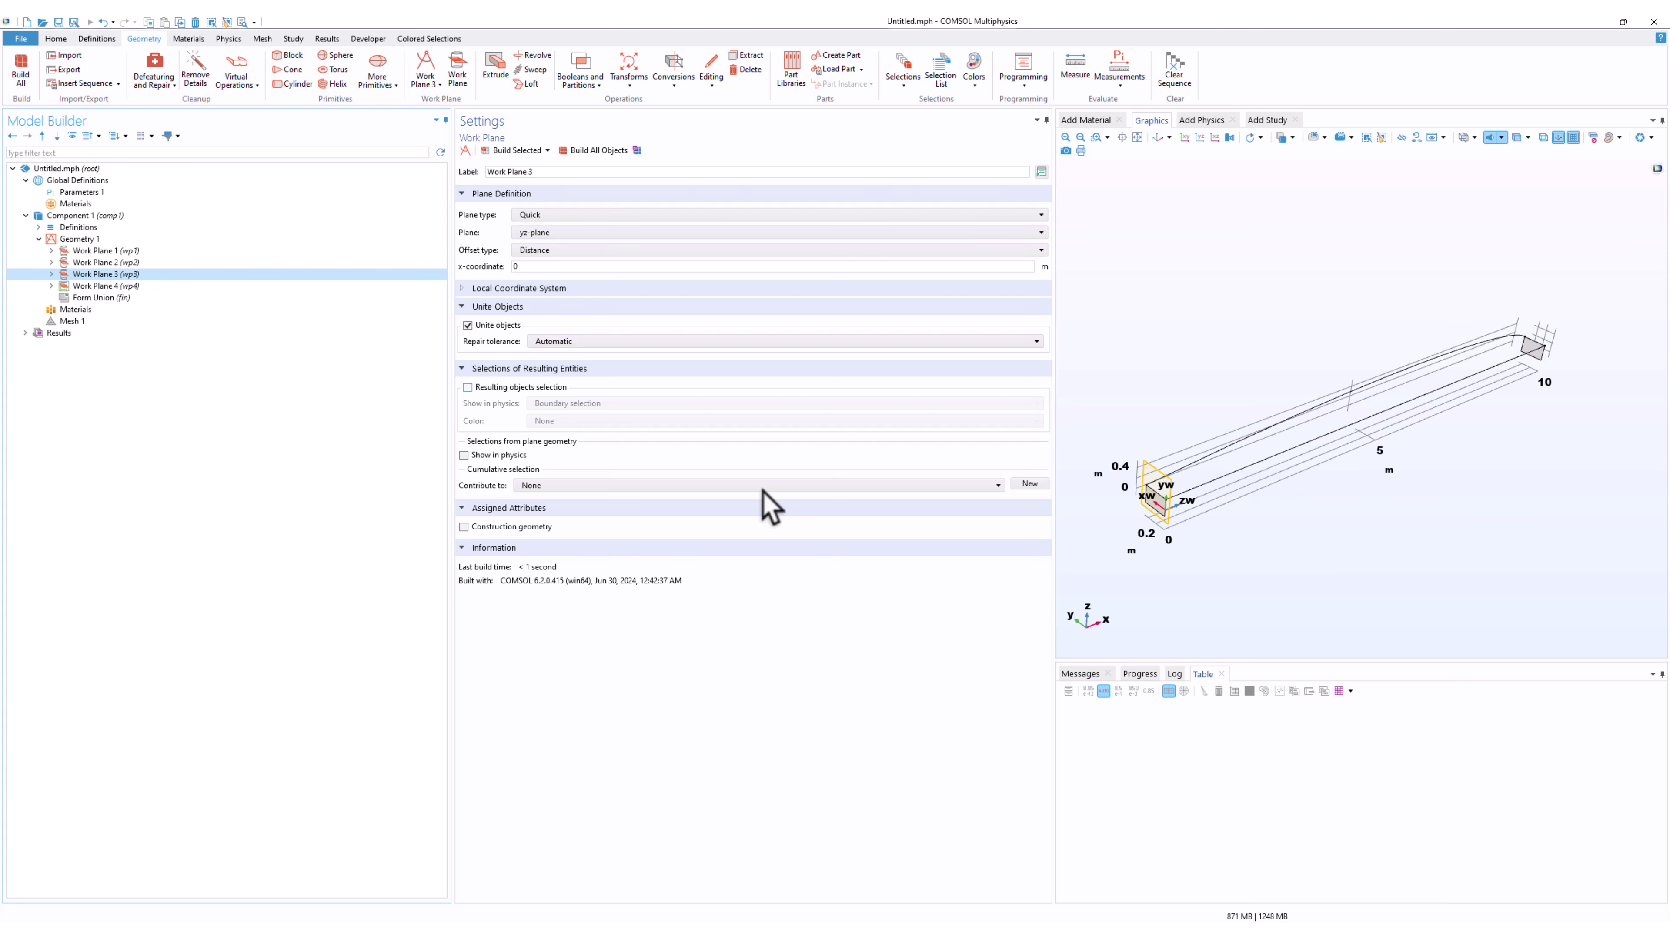
{"action": "left_click", "coordinate": [125, 286]}
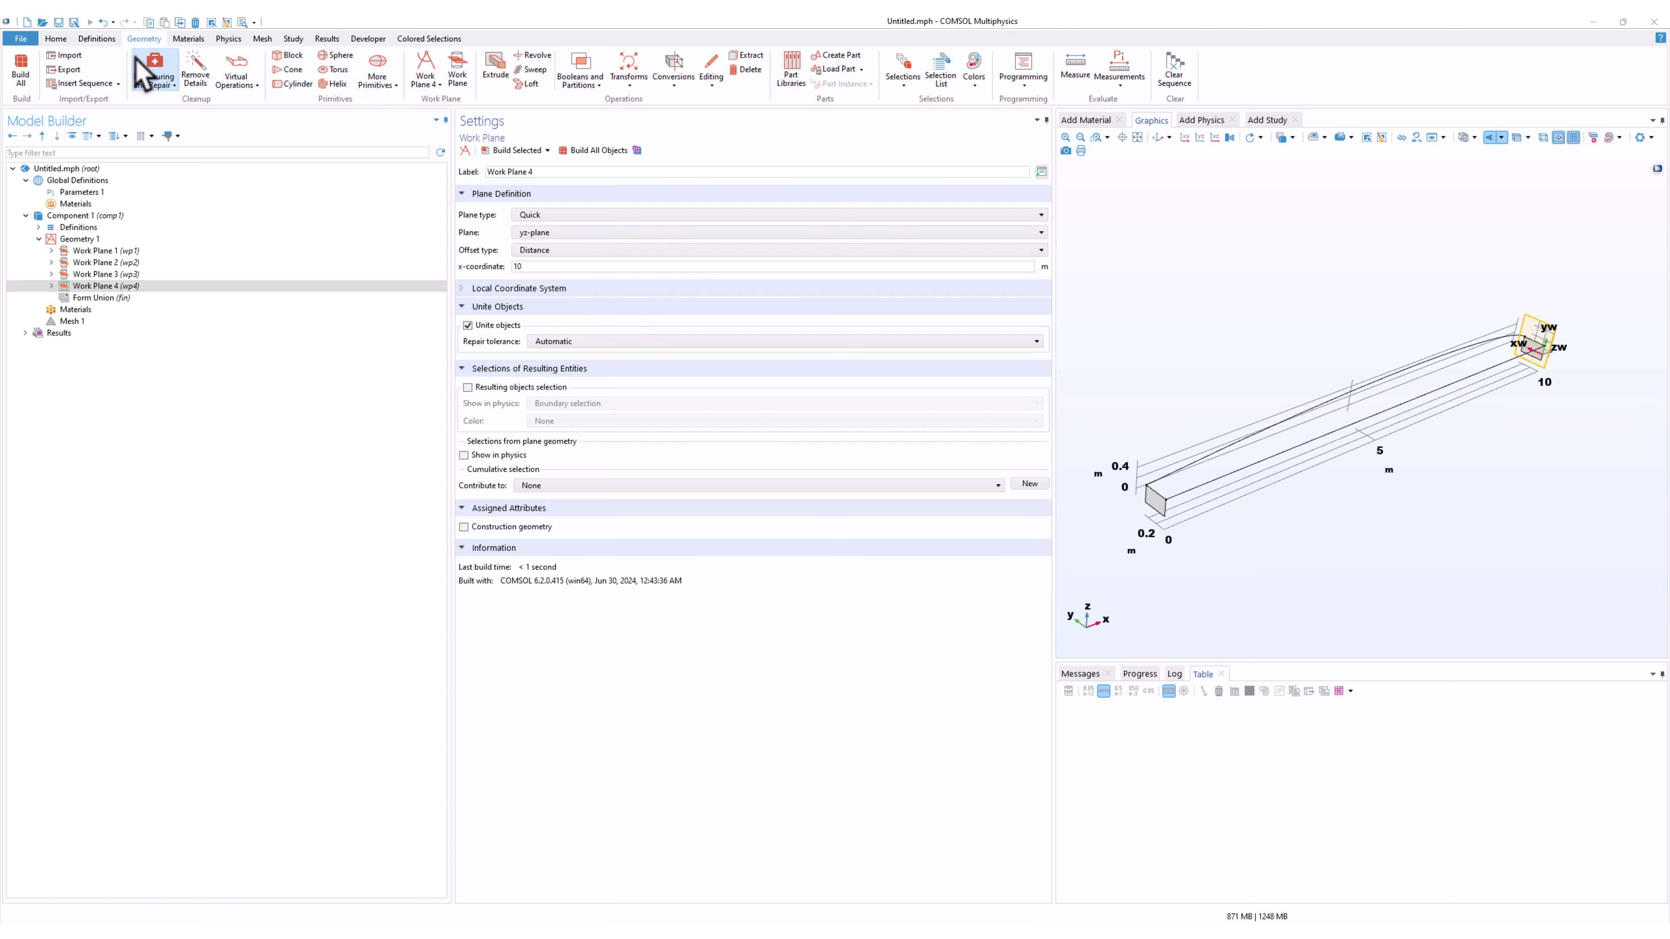
Add Loft 1 and expand its start/end profile, guide curve and start/end guide curve sections.
{"action": "left_click", "coordinate": [524, 85]}
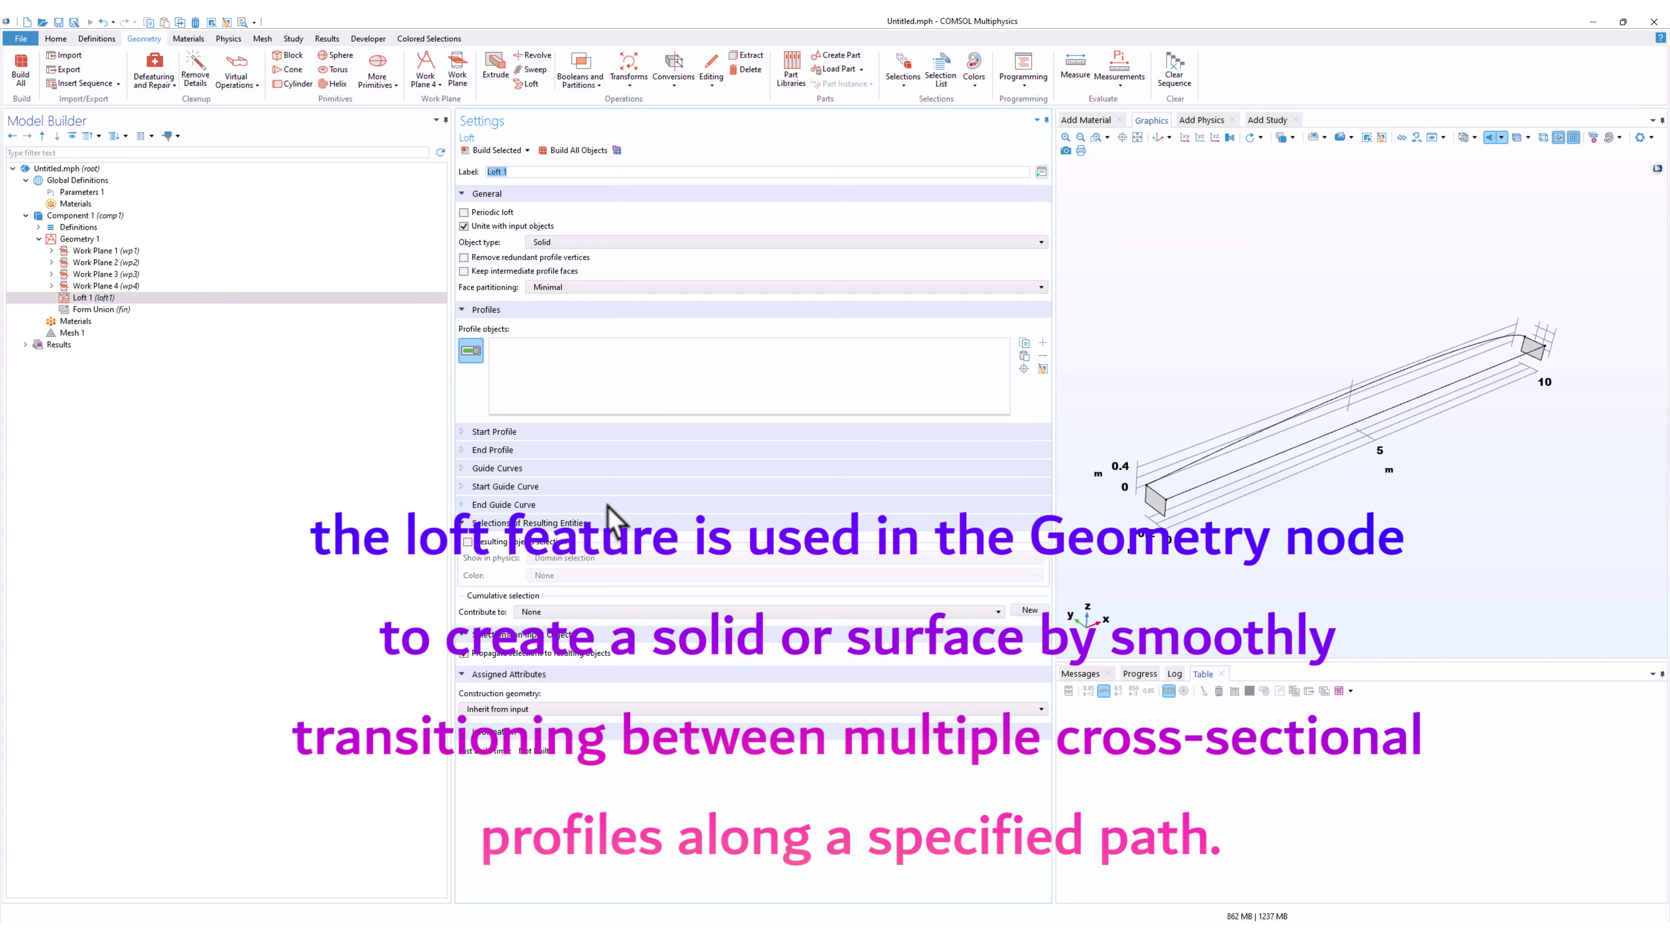
{"action": "left_click", "coordinate": [507, 504]}
{"action": "left_click", "coordinate": [510, 487]}
{"action": "left_click", "coordinate": [511, 469]}
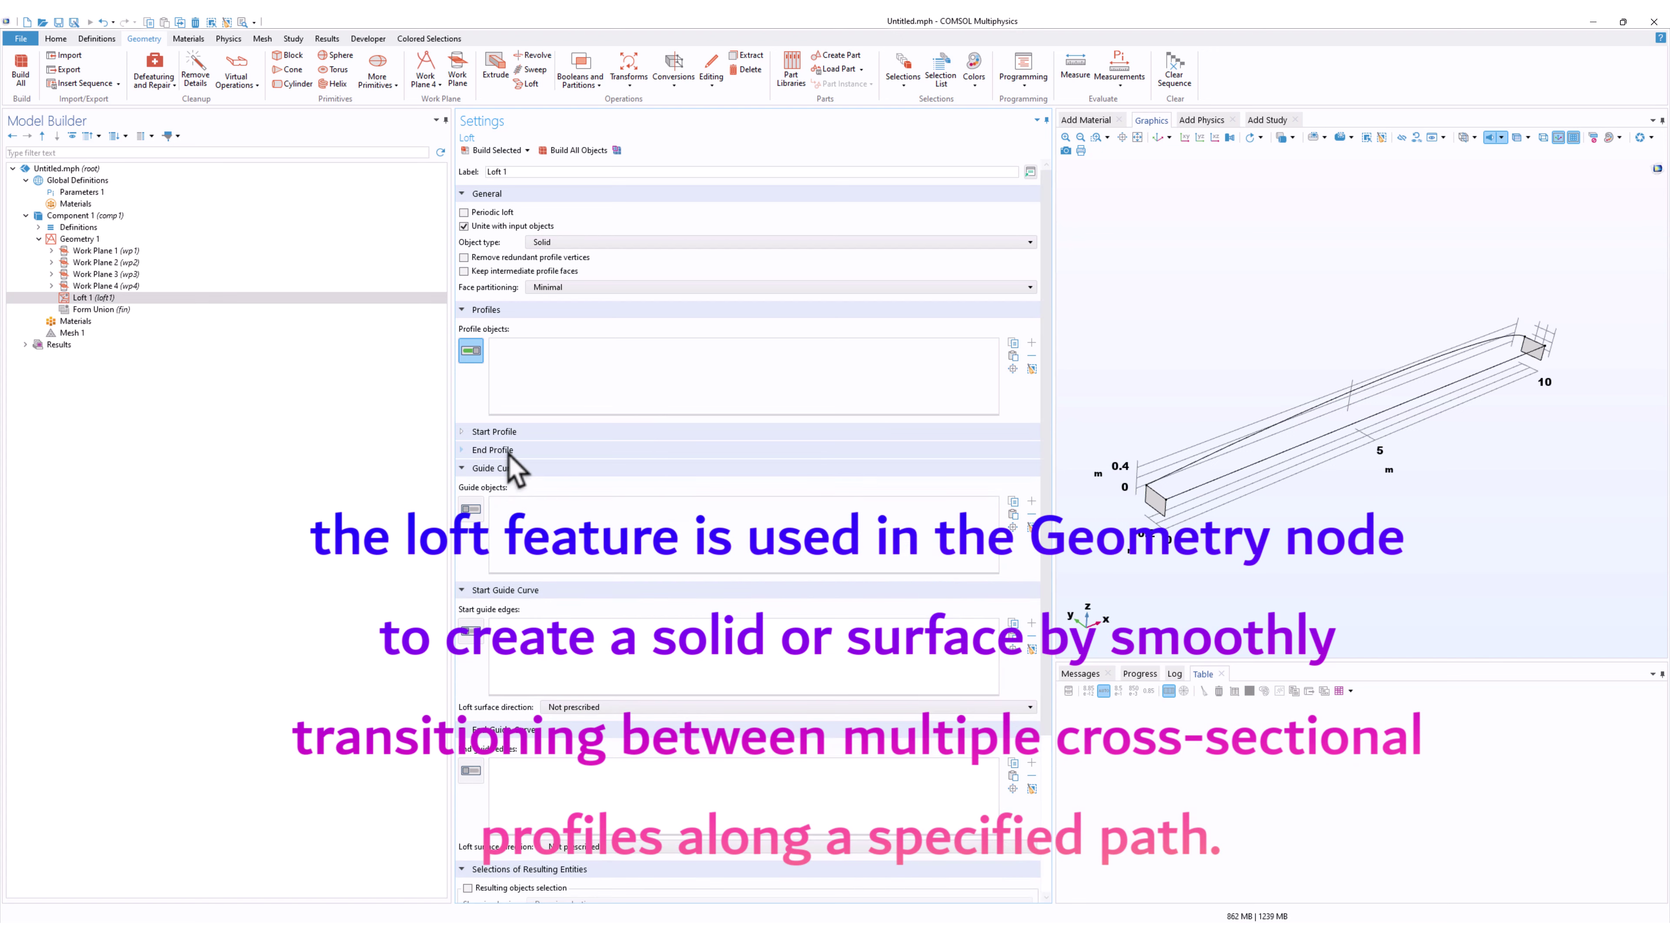
{"action": "left_click", "coordinate": [511, 450]}
{"action": "left_click", "coordinate": [699, 434]}
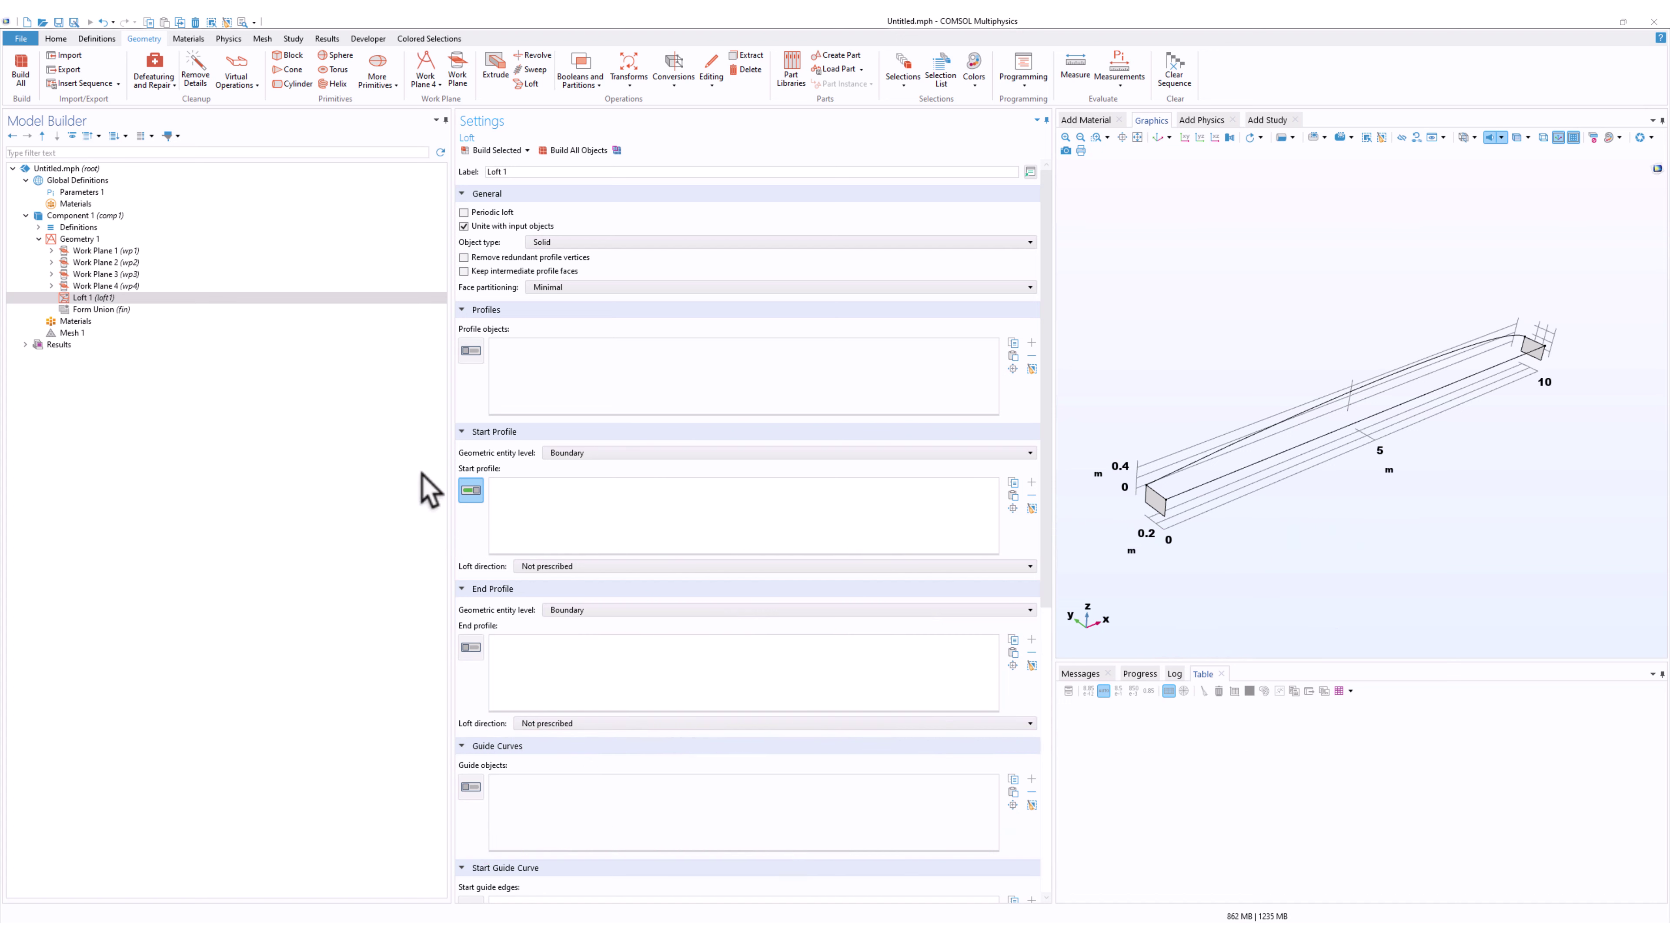
Use the wp3 face at x = 0 as start profile and the wp4 face at x = 10 as end profile.
{"action": "left_click", "coordinate": [480, 494]}
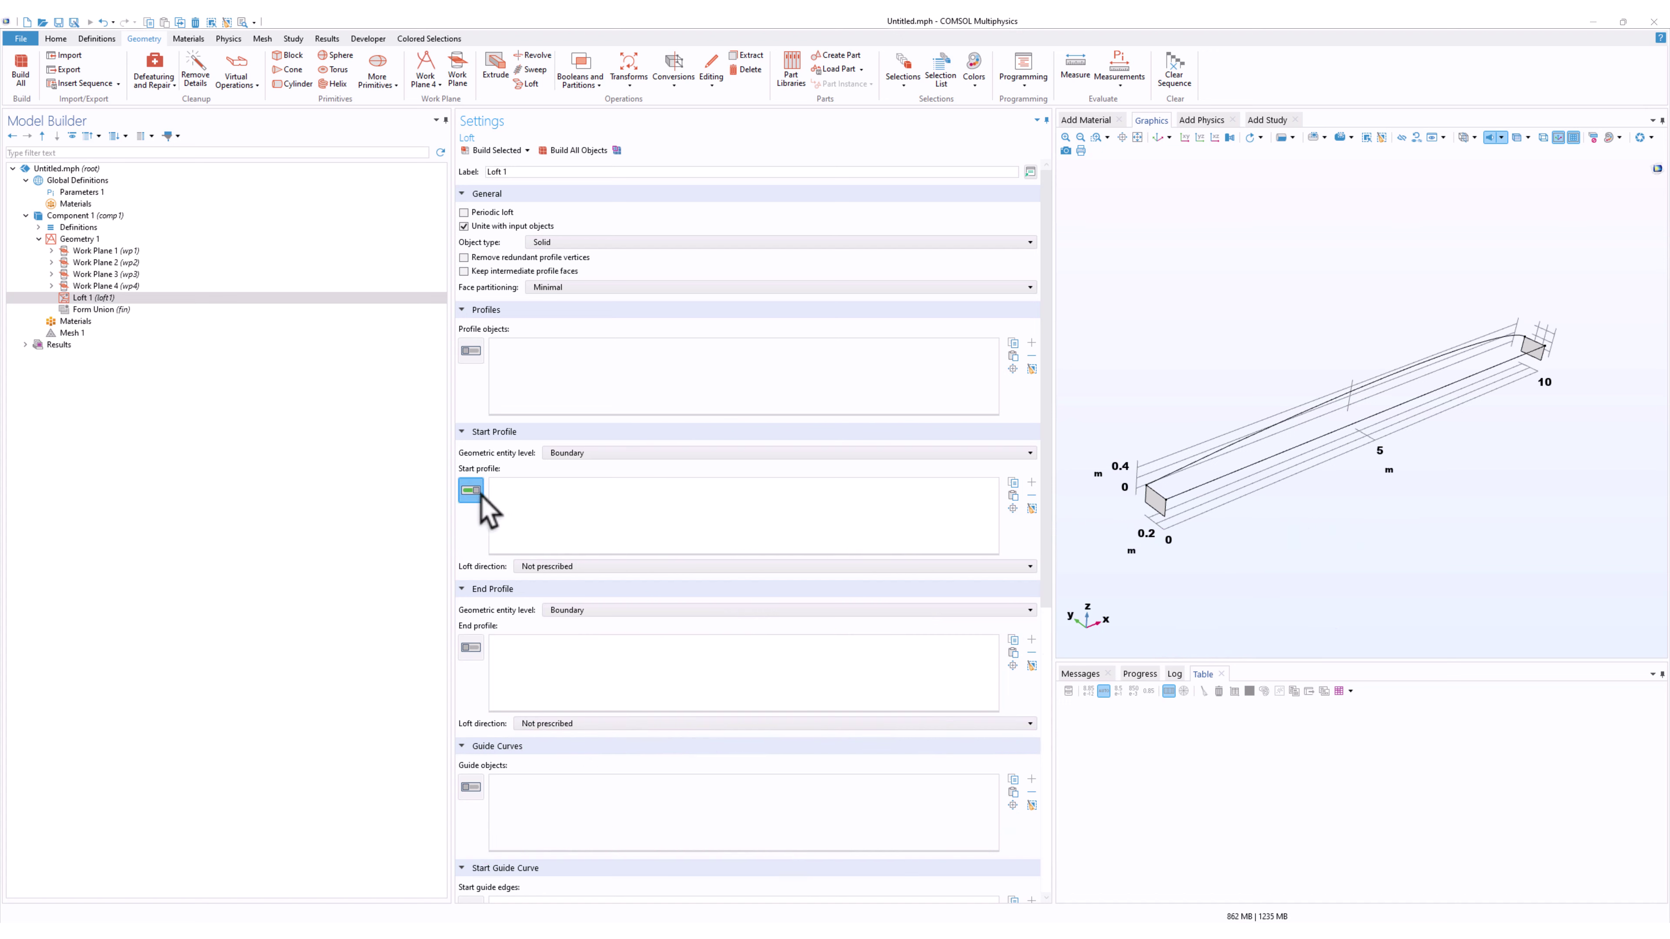
{"action": "left_click", "coordinate": [1154, 508]}
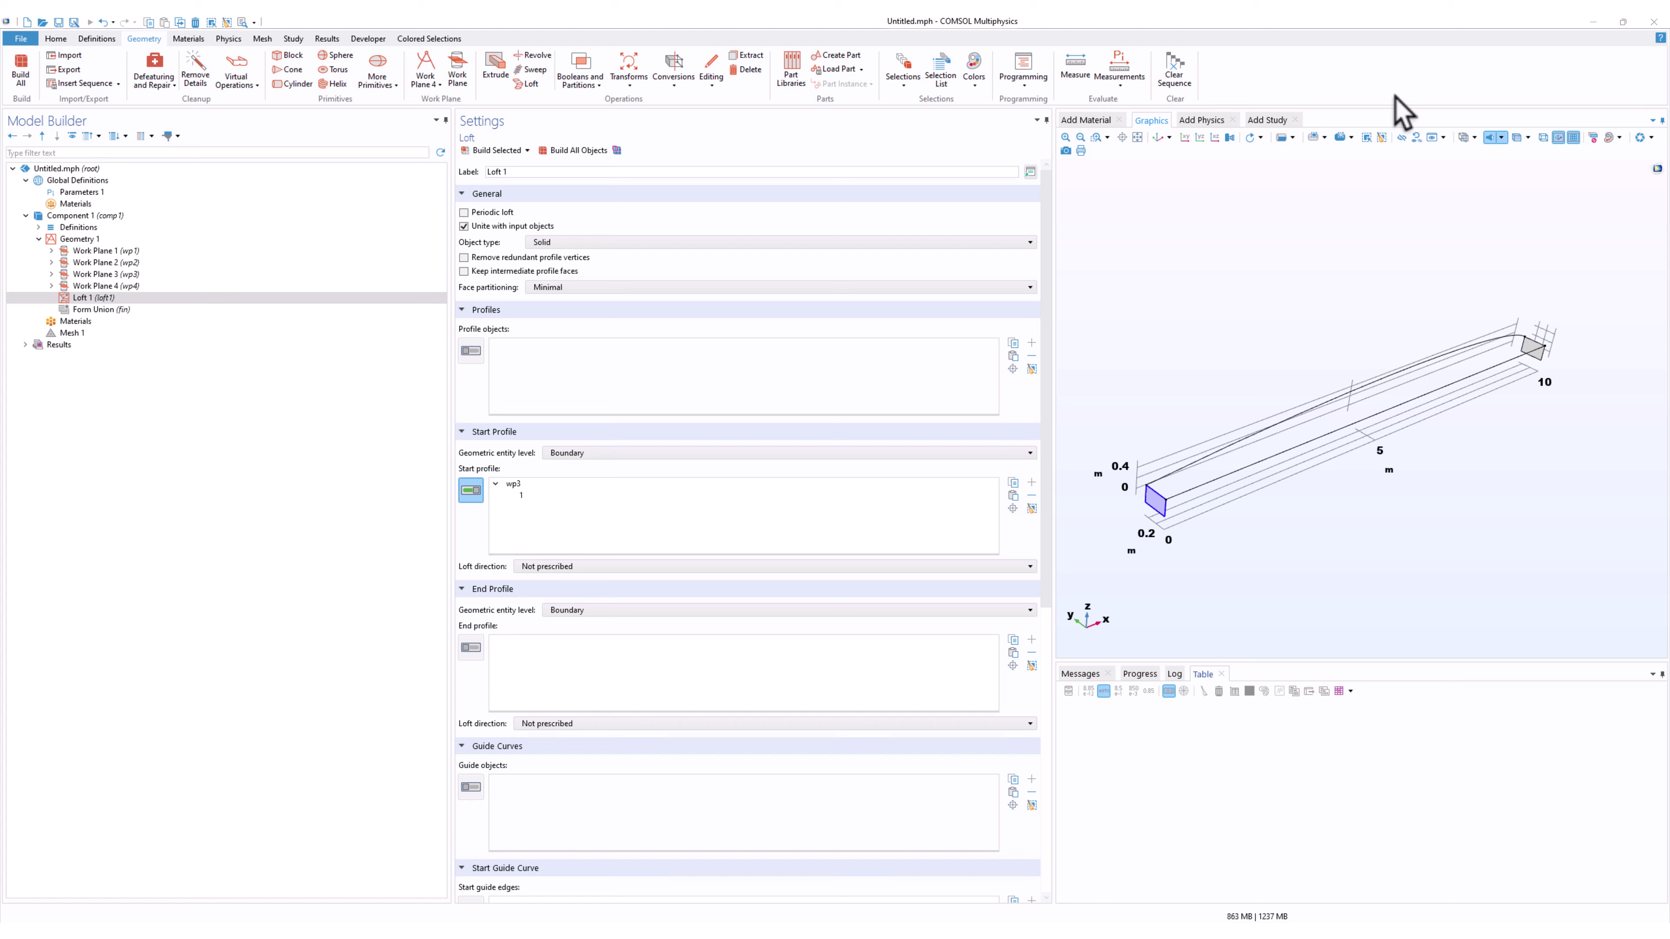
{"action": "left_click", "coordinate": [471, 648]}
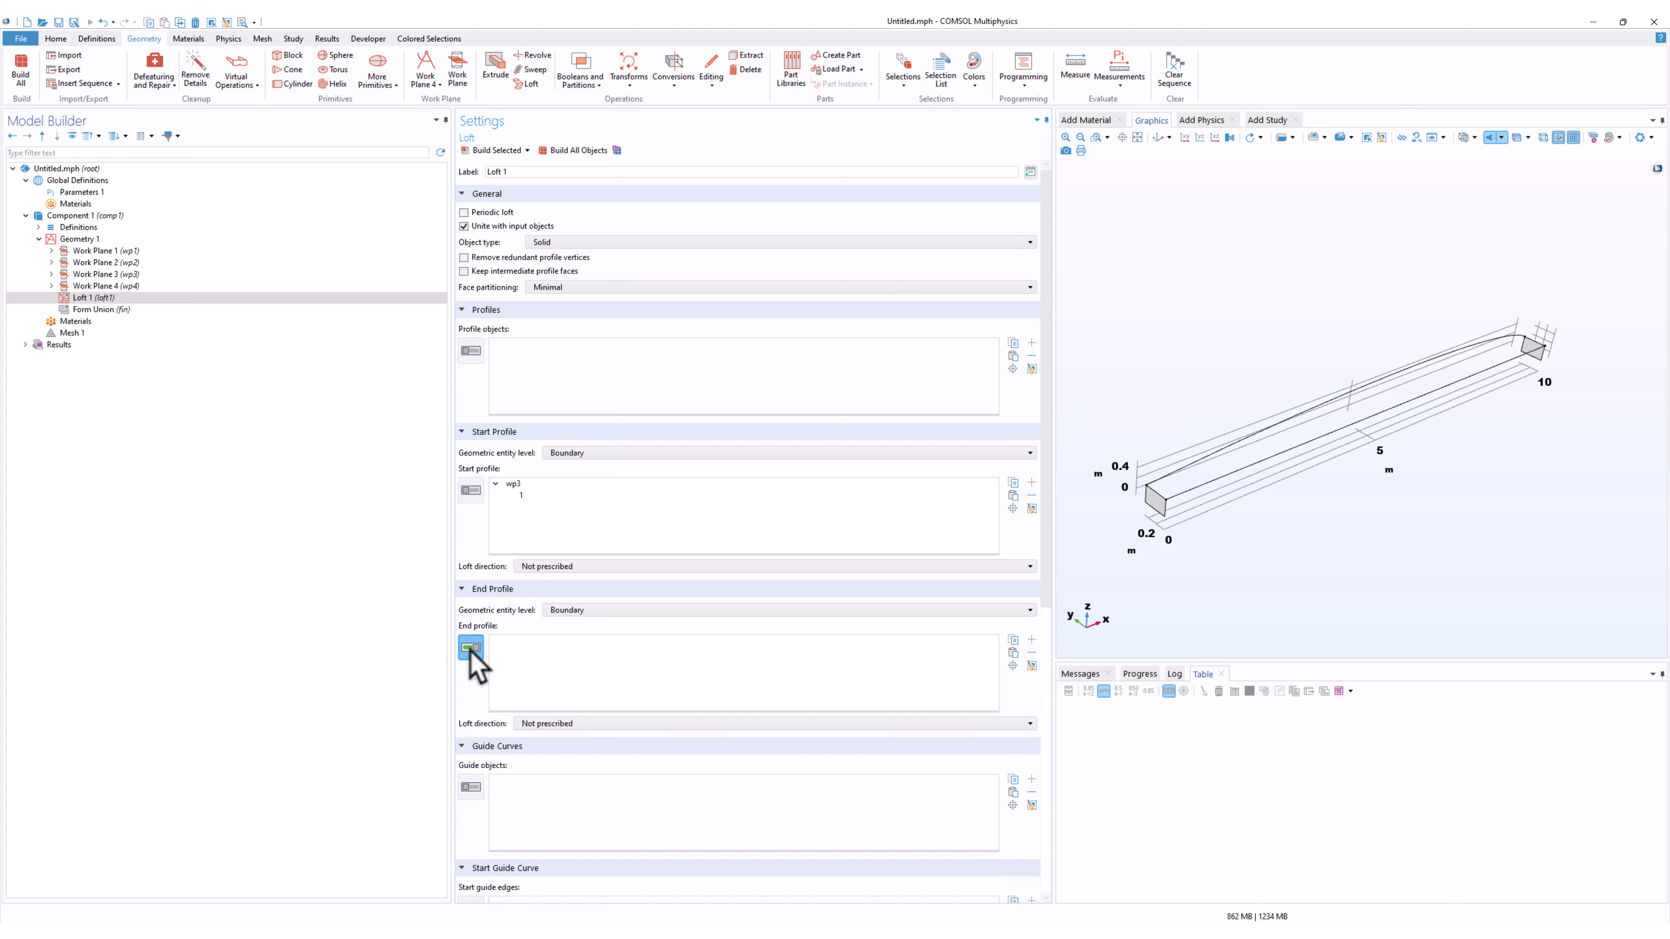
{"action": "left_click", "coordinate": [1526, 343]}
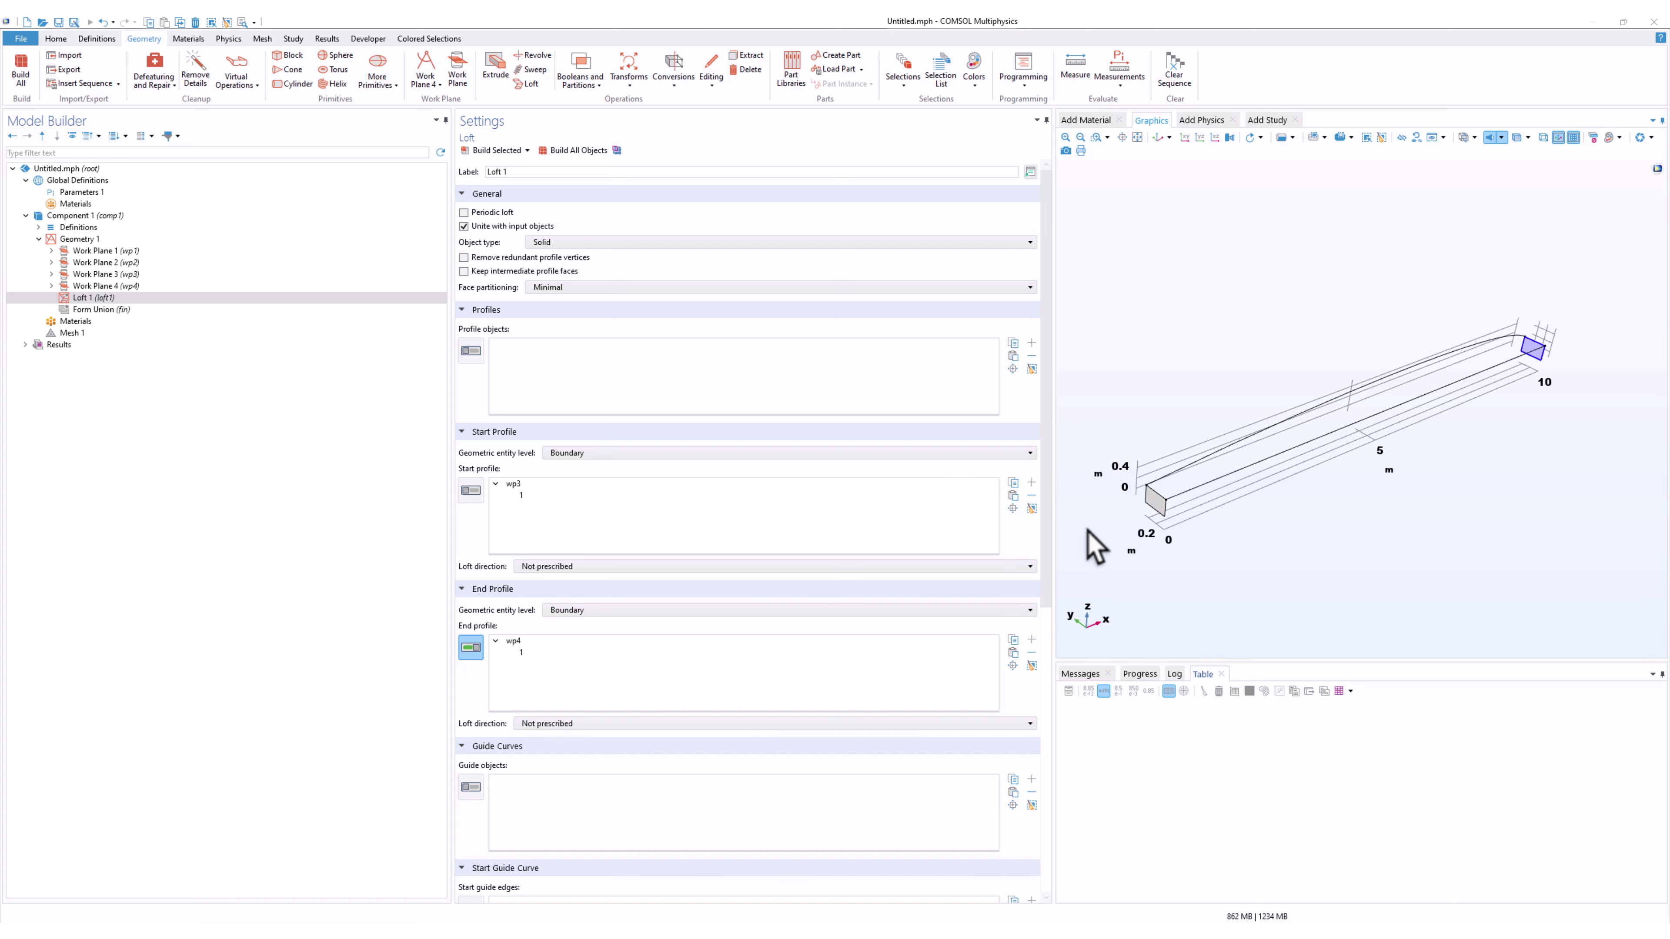
Add the upper wp1 curve and lower wp2 edge as the loft's guide curves.
{"action": "left_click_drag", "start_coordinate": [1046, 526], "coordinate": [1025, 688]}
{"action": "scroll", "coordinate": [787, 511], "scroll_direction": "down", "scroll_amount": 3}
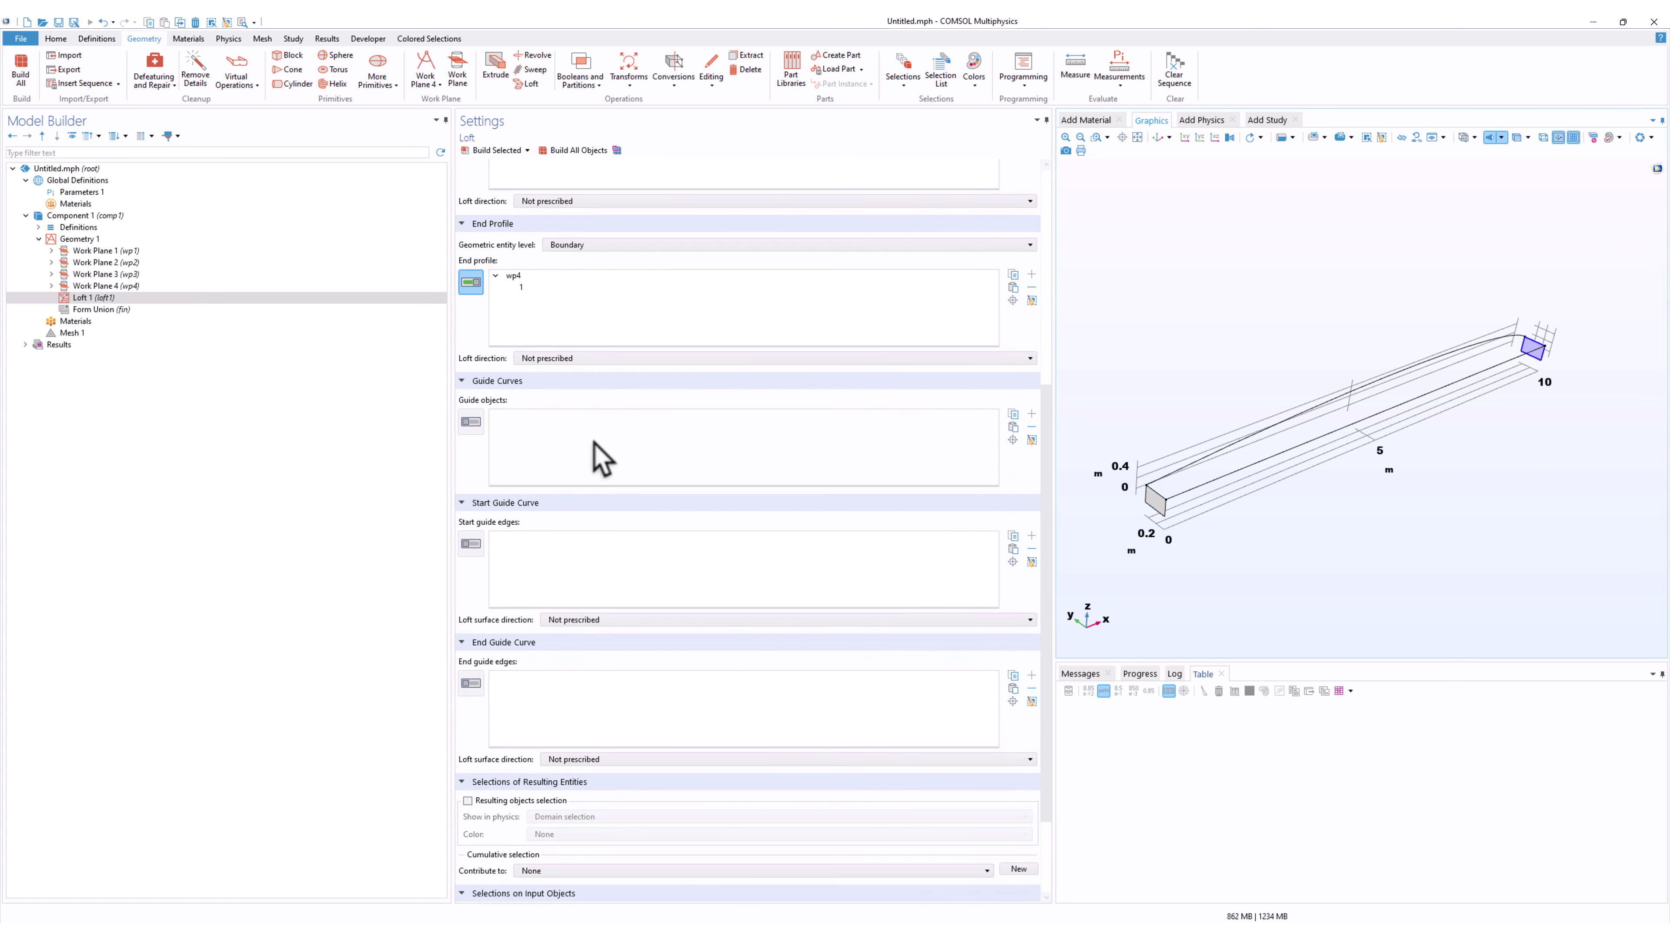
{"action": "left_click", "coordinate": [470, 422]}
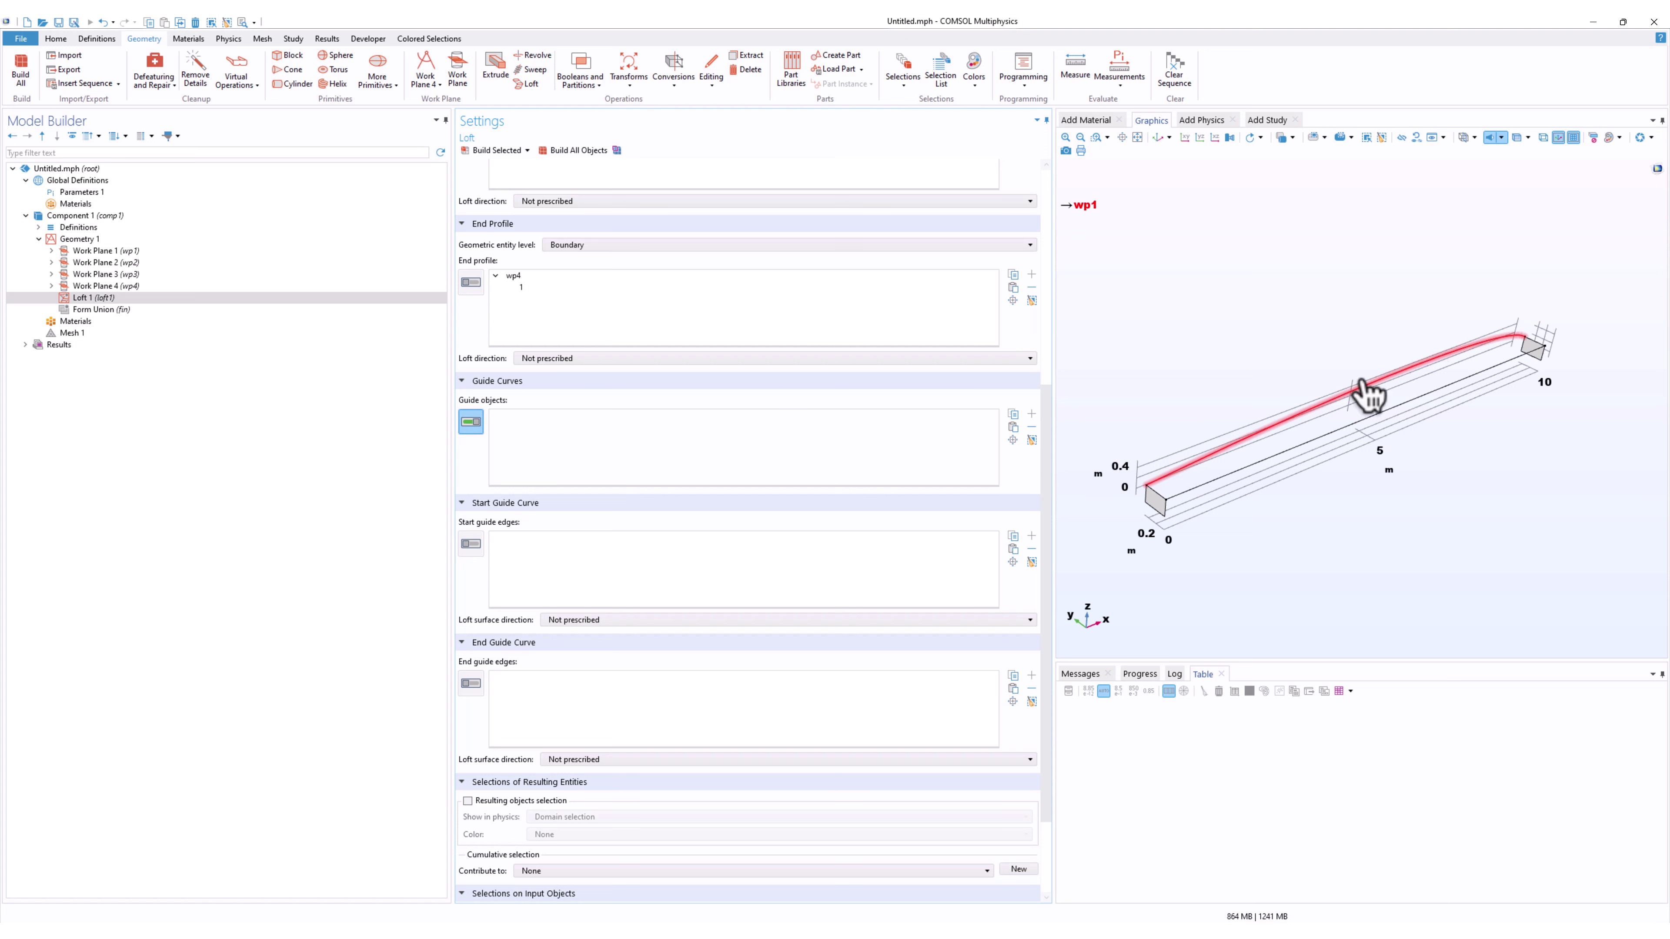
{"action": "left_click", "coordinate": [1410, 370]}
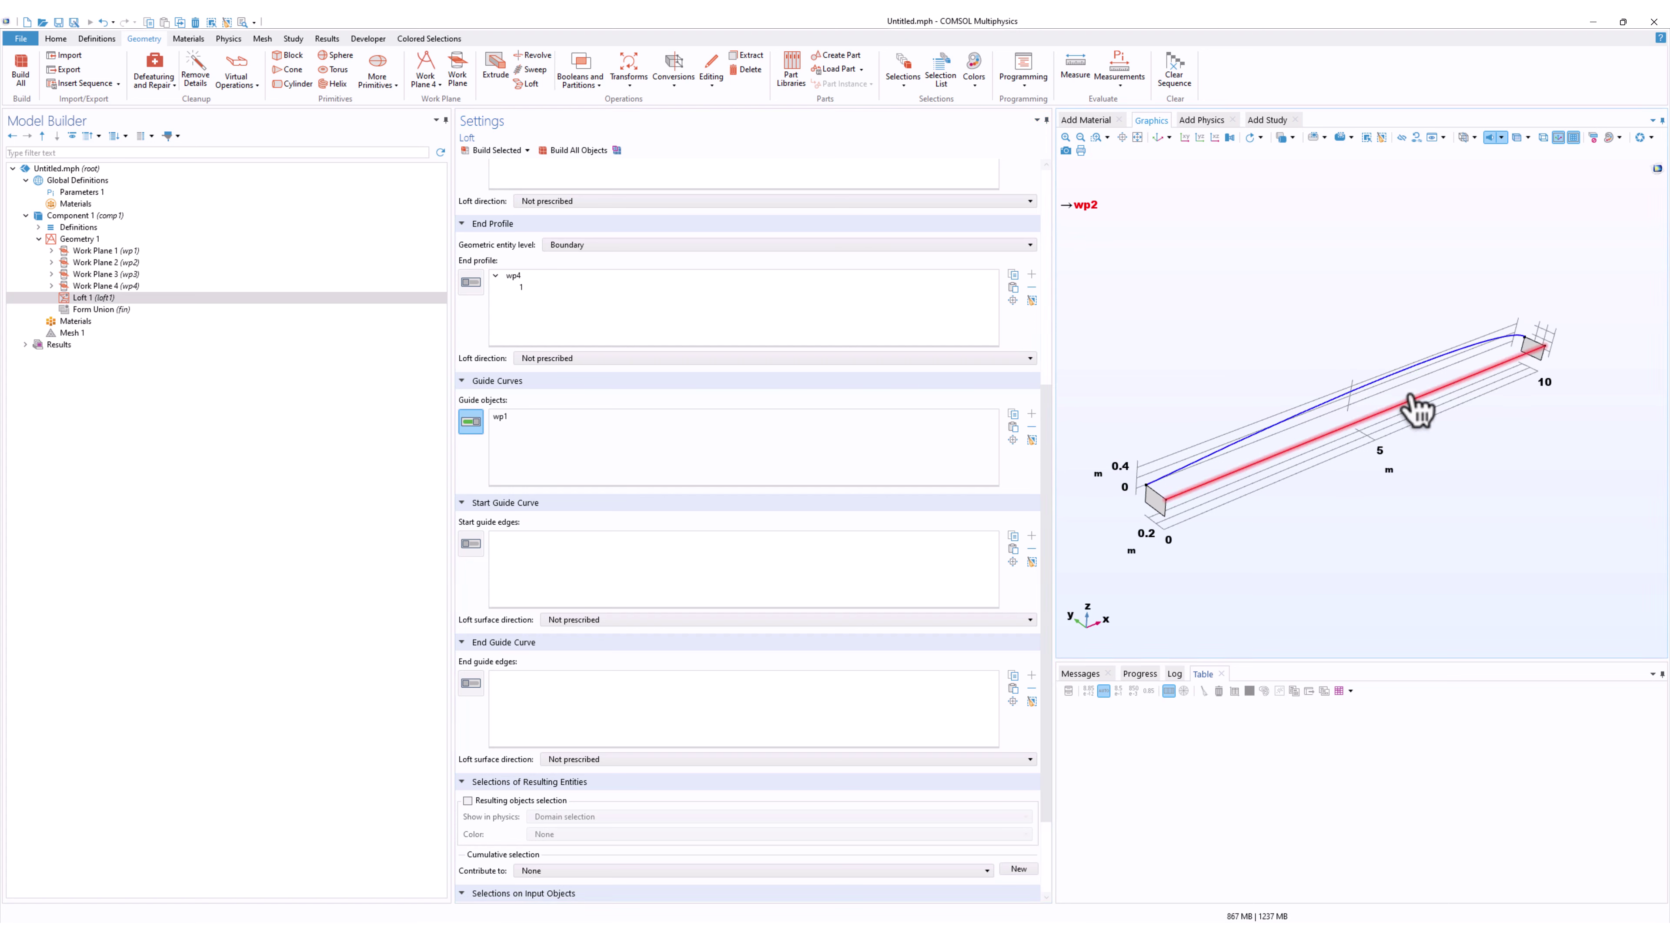
{"action": "left_click", "coordinate": [1350, 425]}
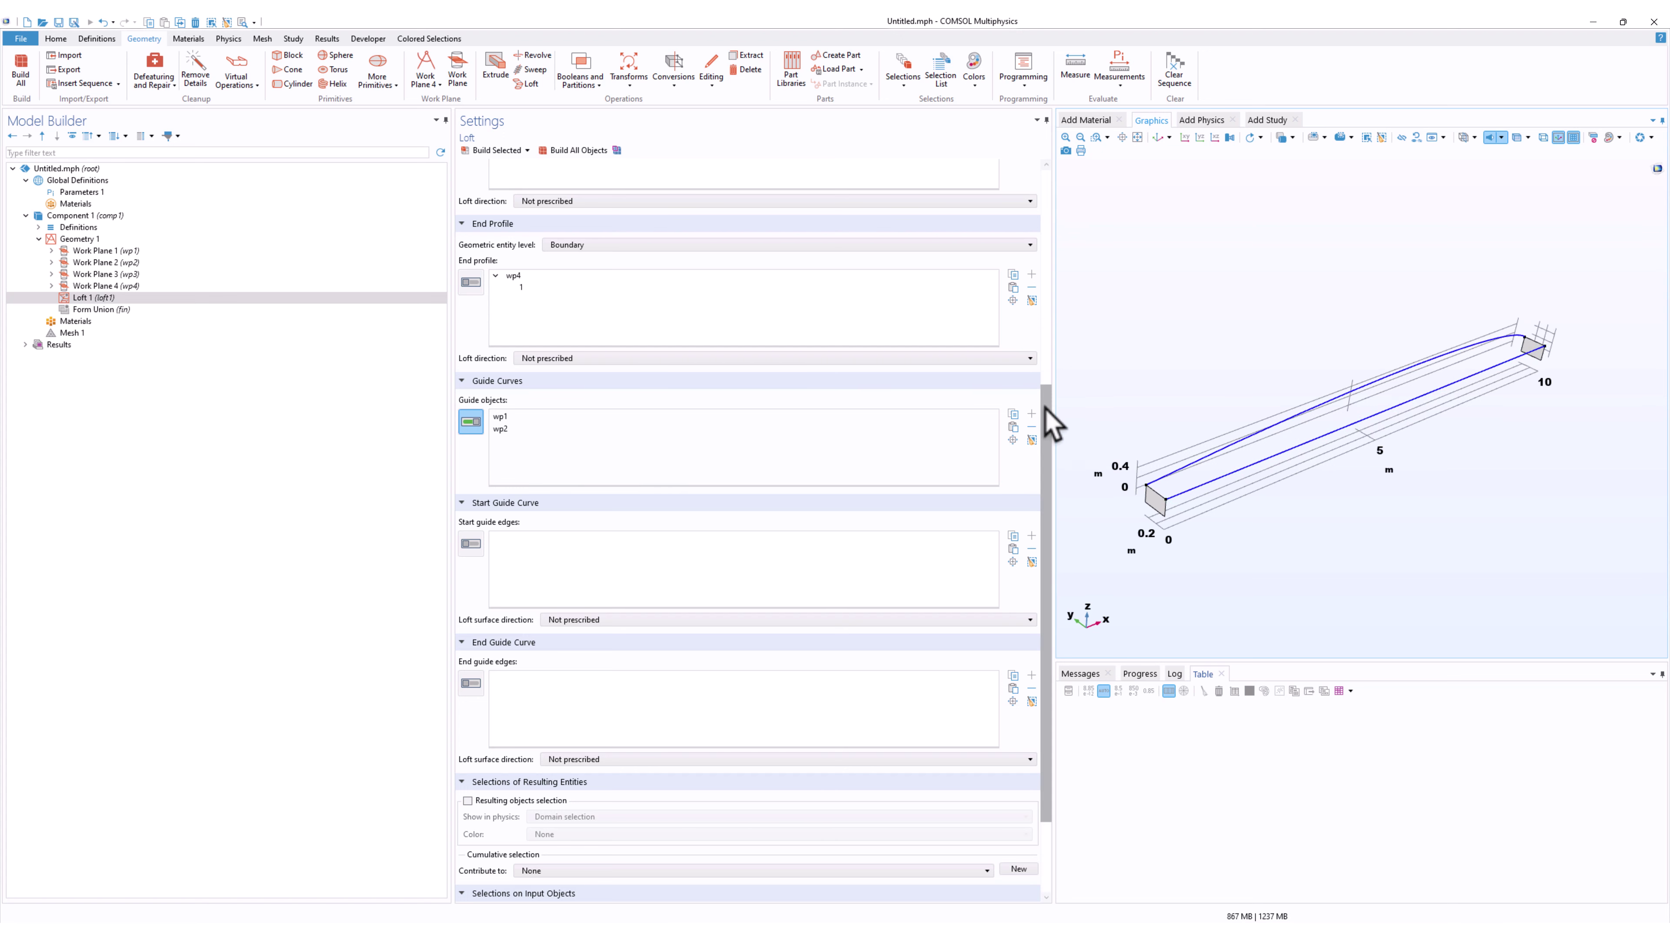
Check the profile and guide selections, then build the loft into a solid beam.
{"action": "left_click_drag", "start_coordinate": [1053, 424], "coordinate": [1037, 287]}
{"action": "left_click", "coordinate": [579, 362]}
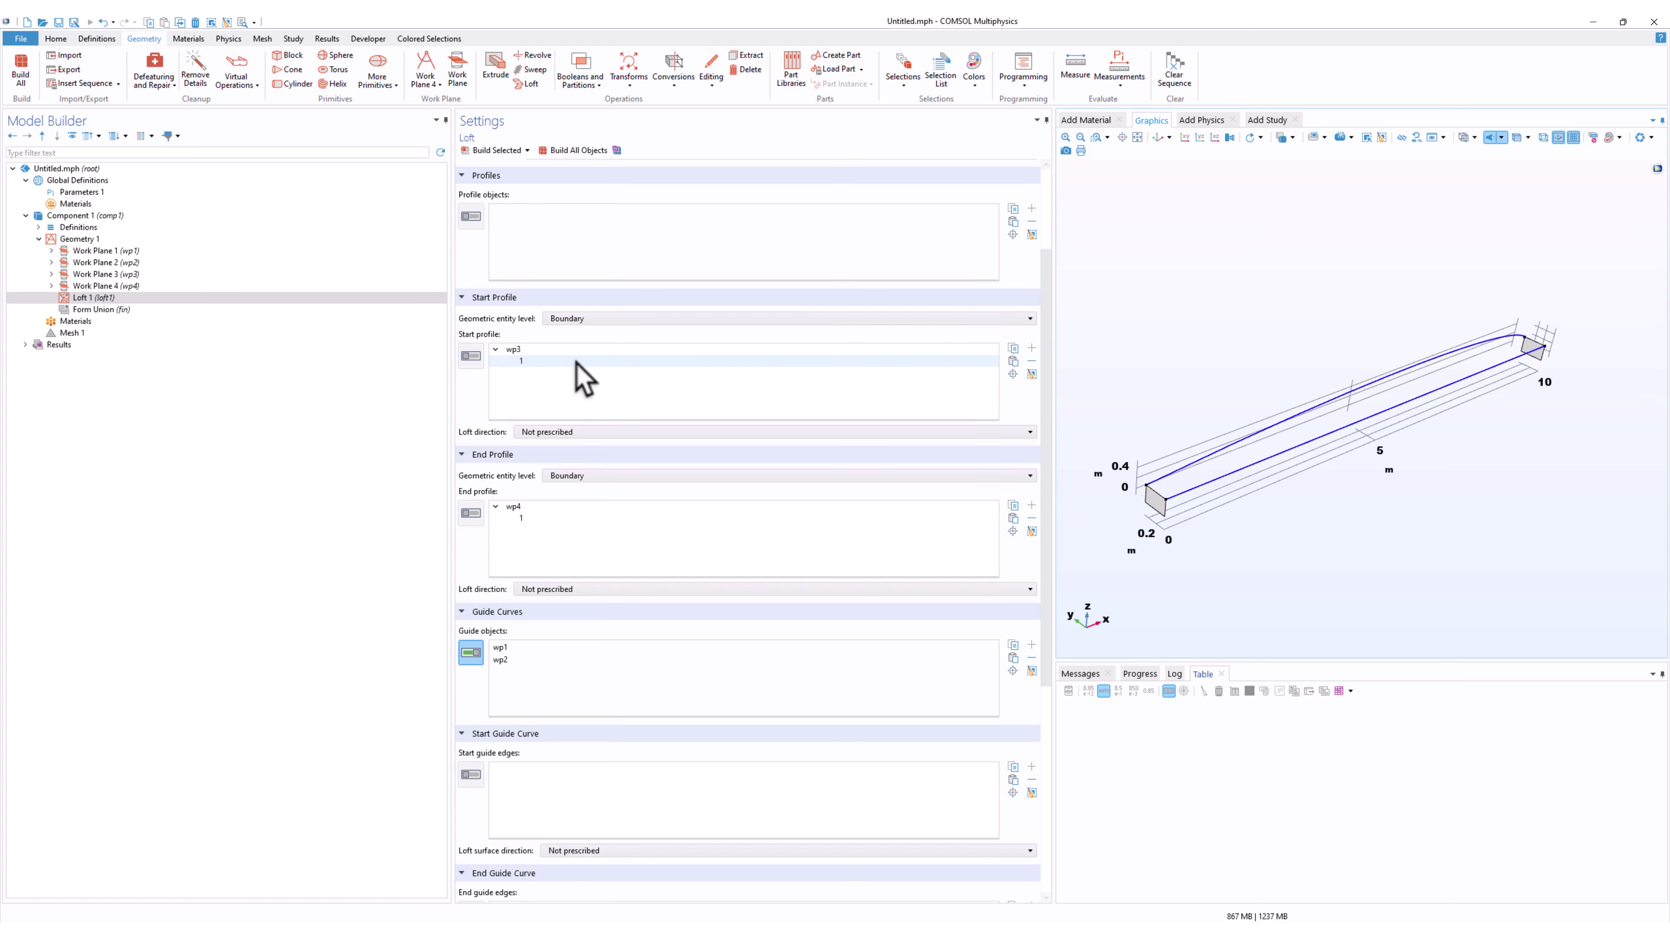
{"action": "left_click", "coordinate": [556, 519]}
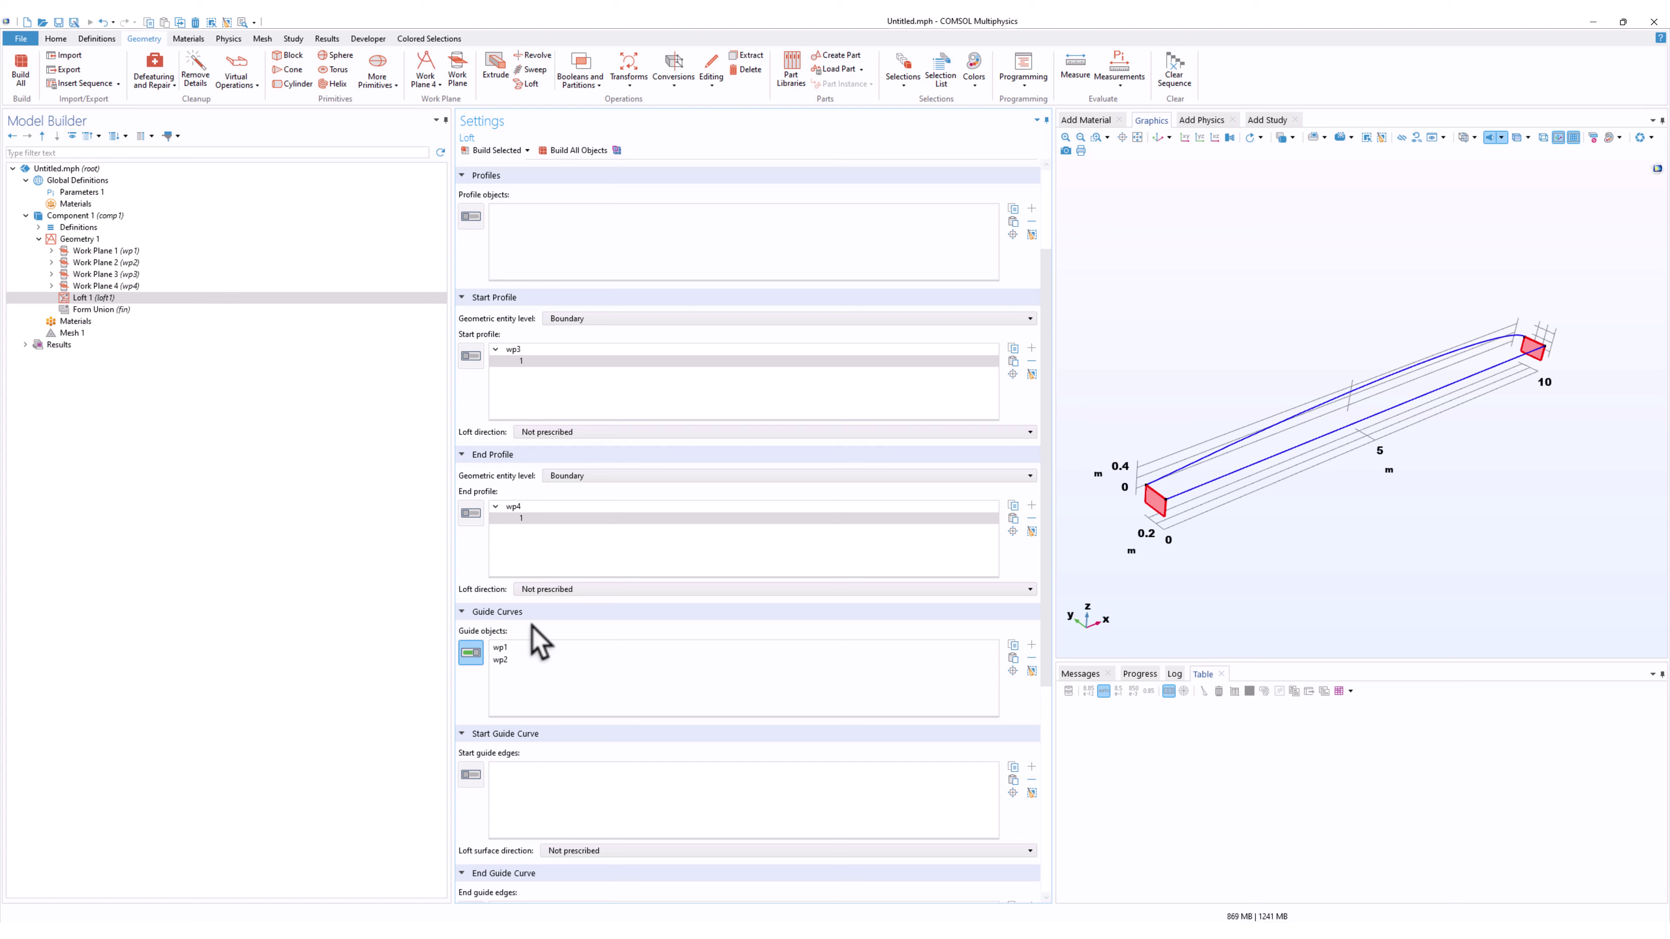
{"action": "left_click", "coordinate": [499, 648]}
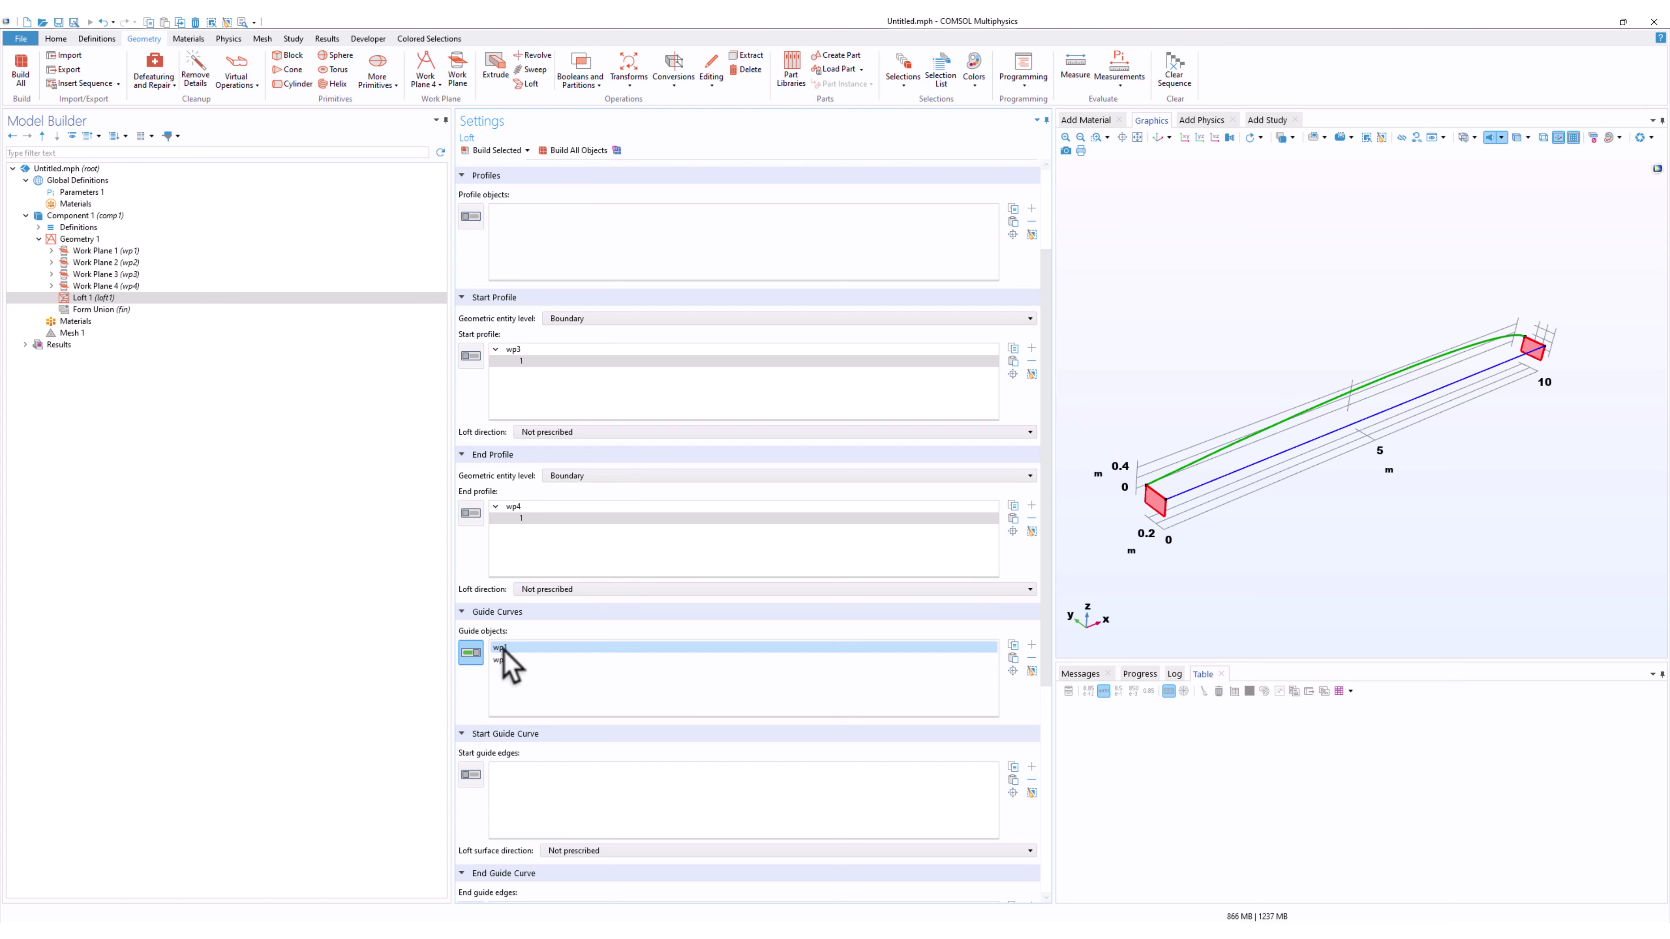
{"action": "left_click", "coordinate": [509, 660]}
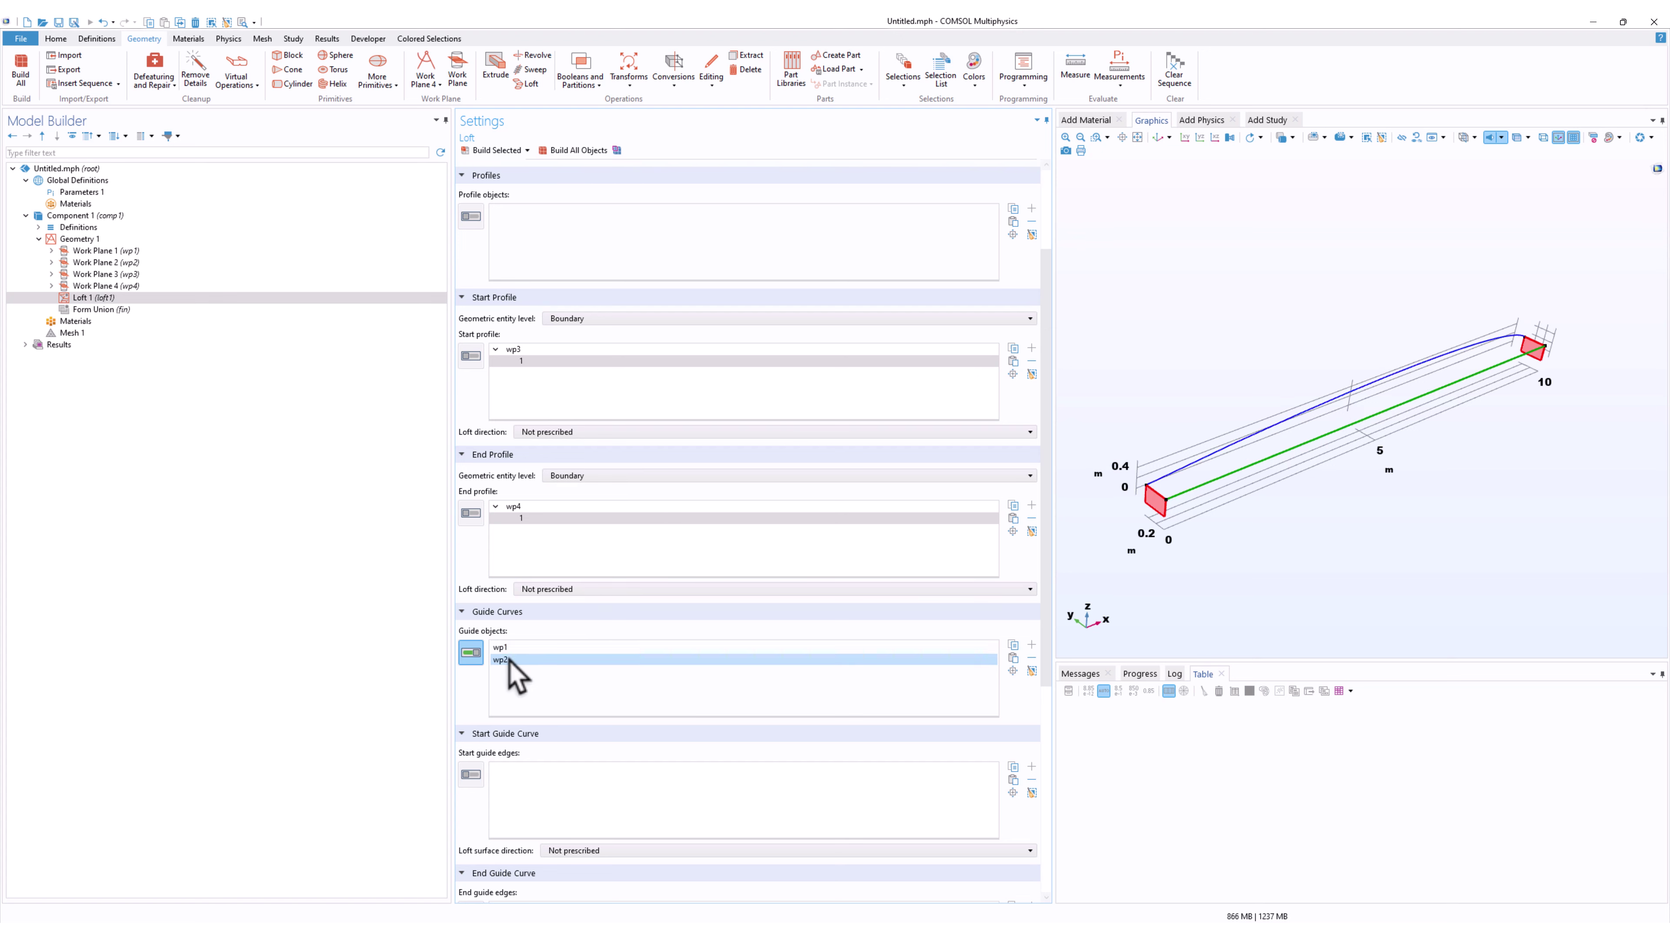
{"action": "left_click", "coordinate": [503, 150]}
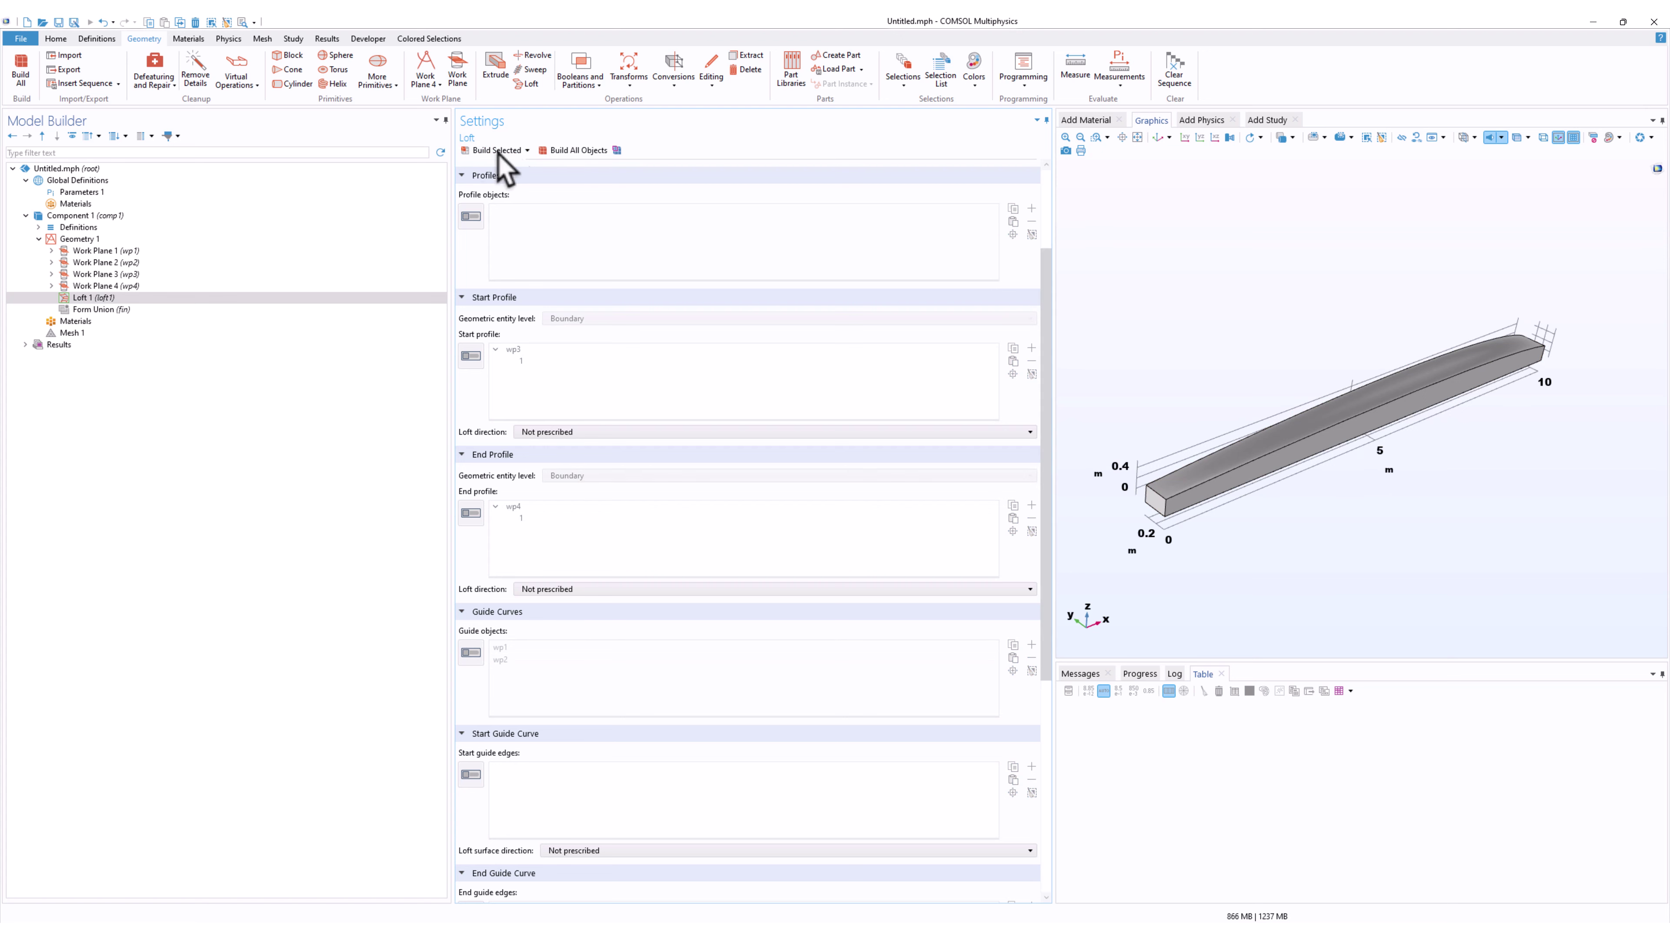
{"action": "left_click_drag", "start_coordinate": [1195, 397], "coordinate": [1400, 474]}
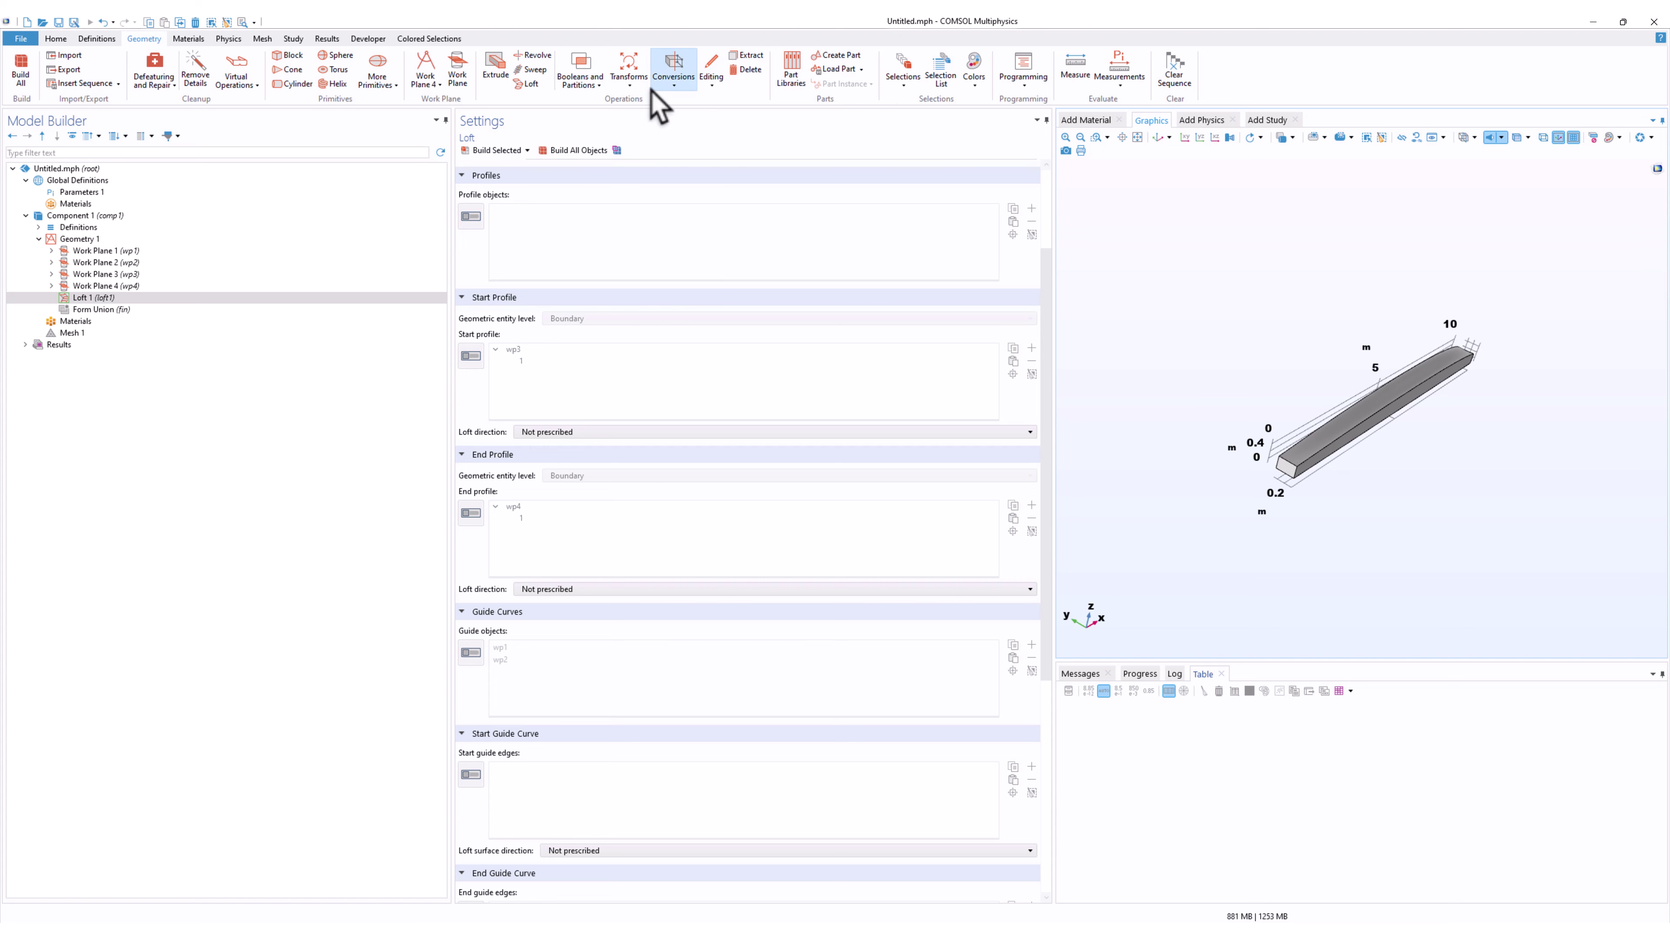
Add a Mirror operation with the lofted beam loft1 as input.
{"action": "left_click", "coordinate": [627, 82]}
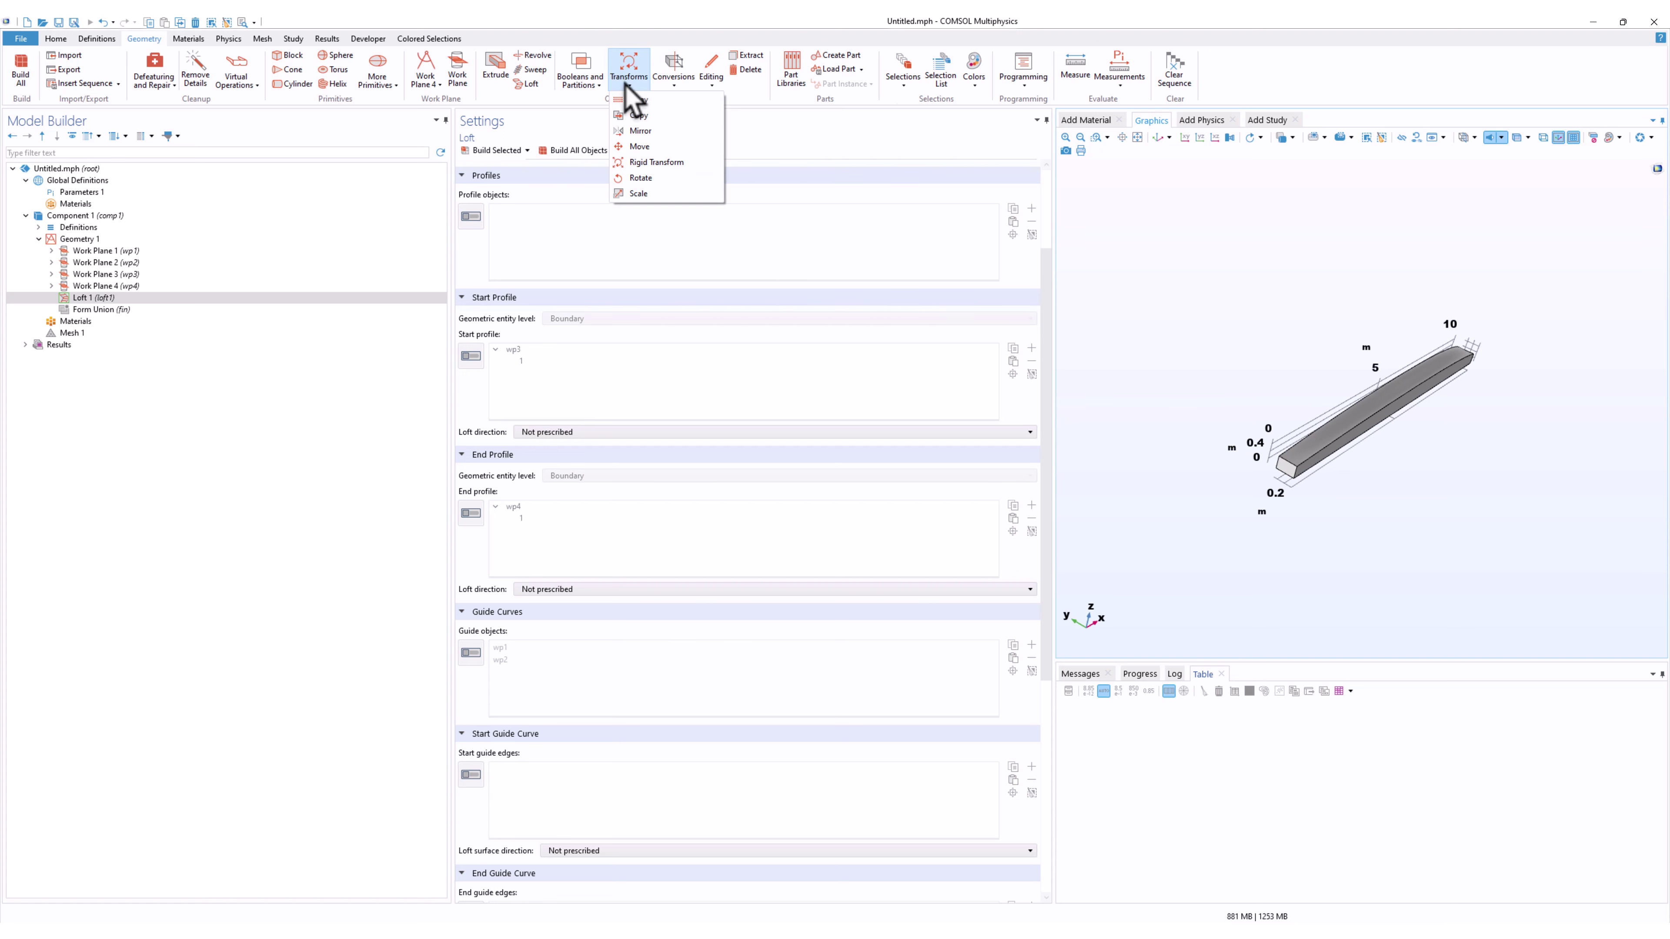
{"action": "left_click", "coordinate": [640, 130]}
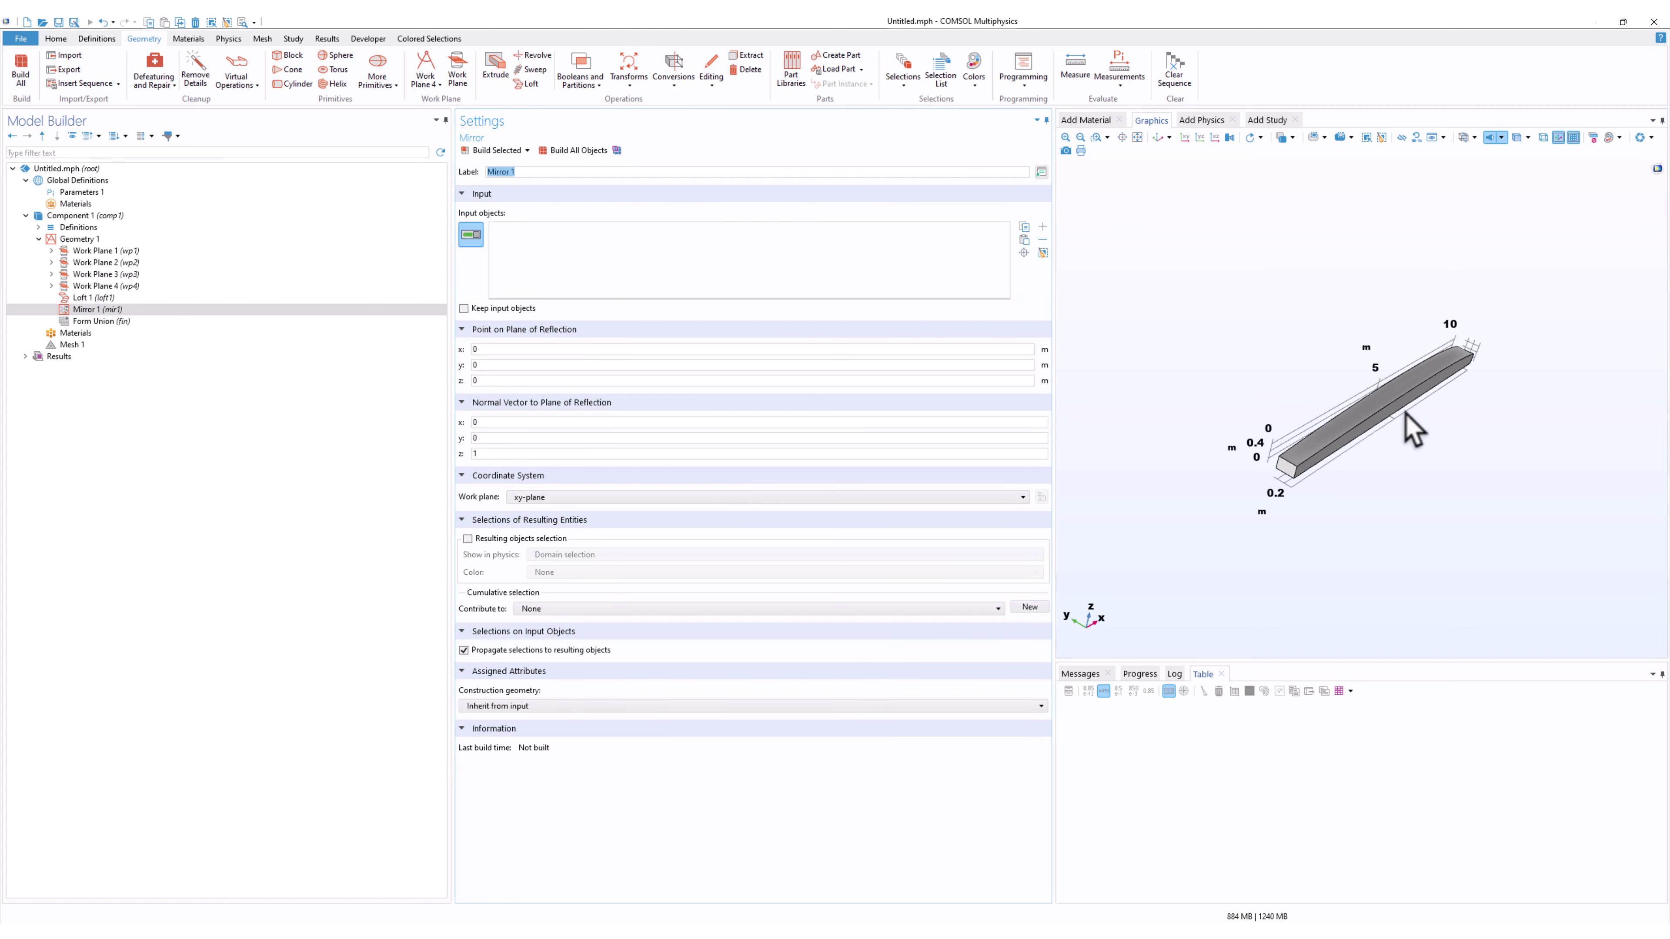
{"action": "left_click", "coordinate": [1393, 407]}
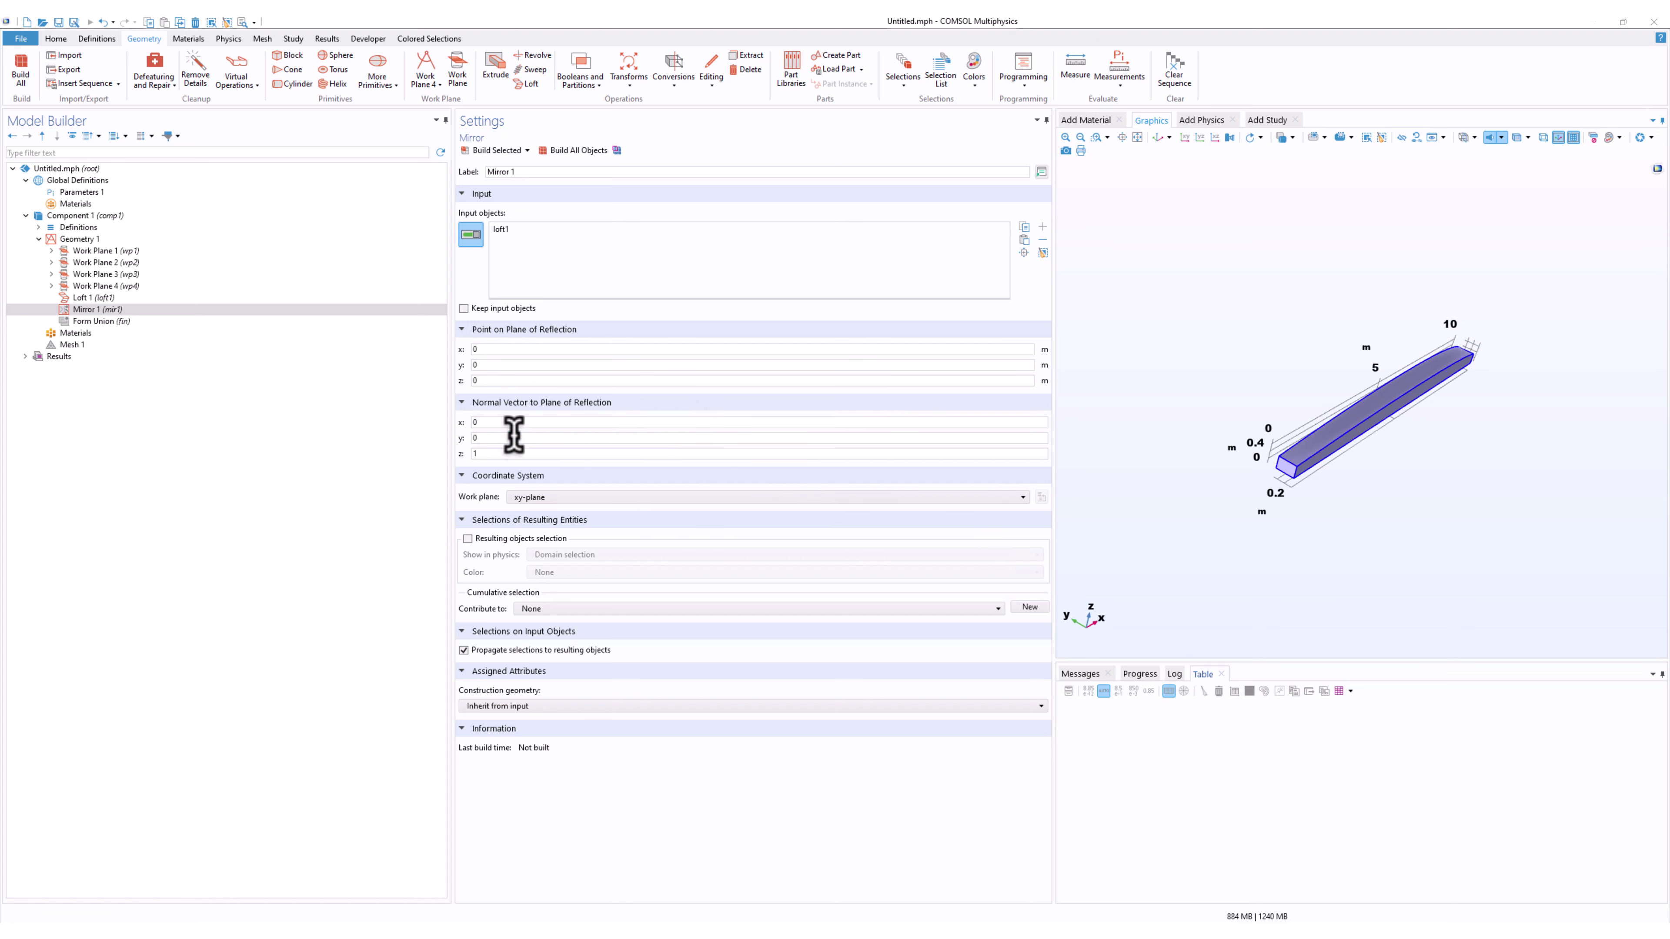
Set the mirror normal to (0, 1, 0), build it, and keep the input beam.
{"action": "left_click", "coordinate": [475, 438]}
{"action": "key", "text": "shift+Tab"}
{"action": "type", "text": "0"}
{"action": "key", "text": "Tab"}
{"action": "type", "text": "1"}
{"action": "key", "text": "Tab"}
{"action": "type", "text": "0"}
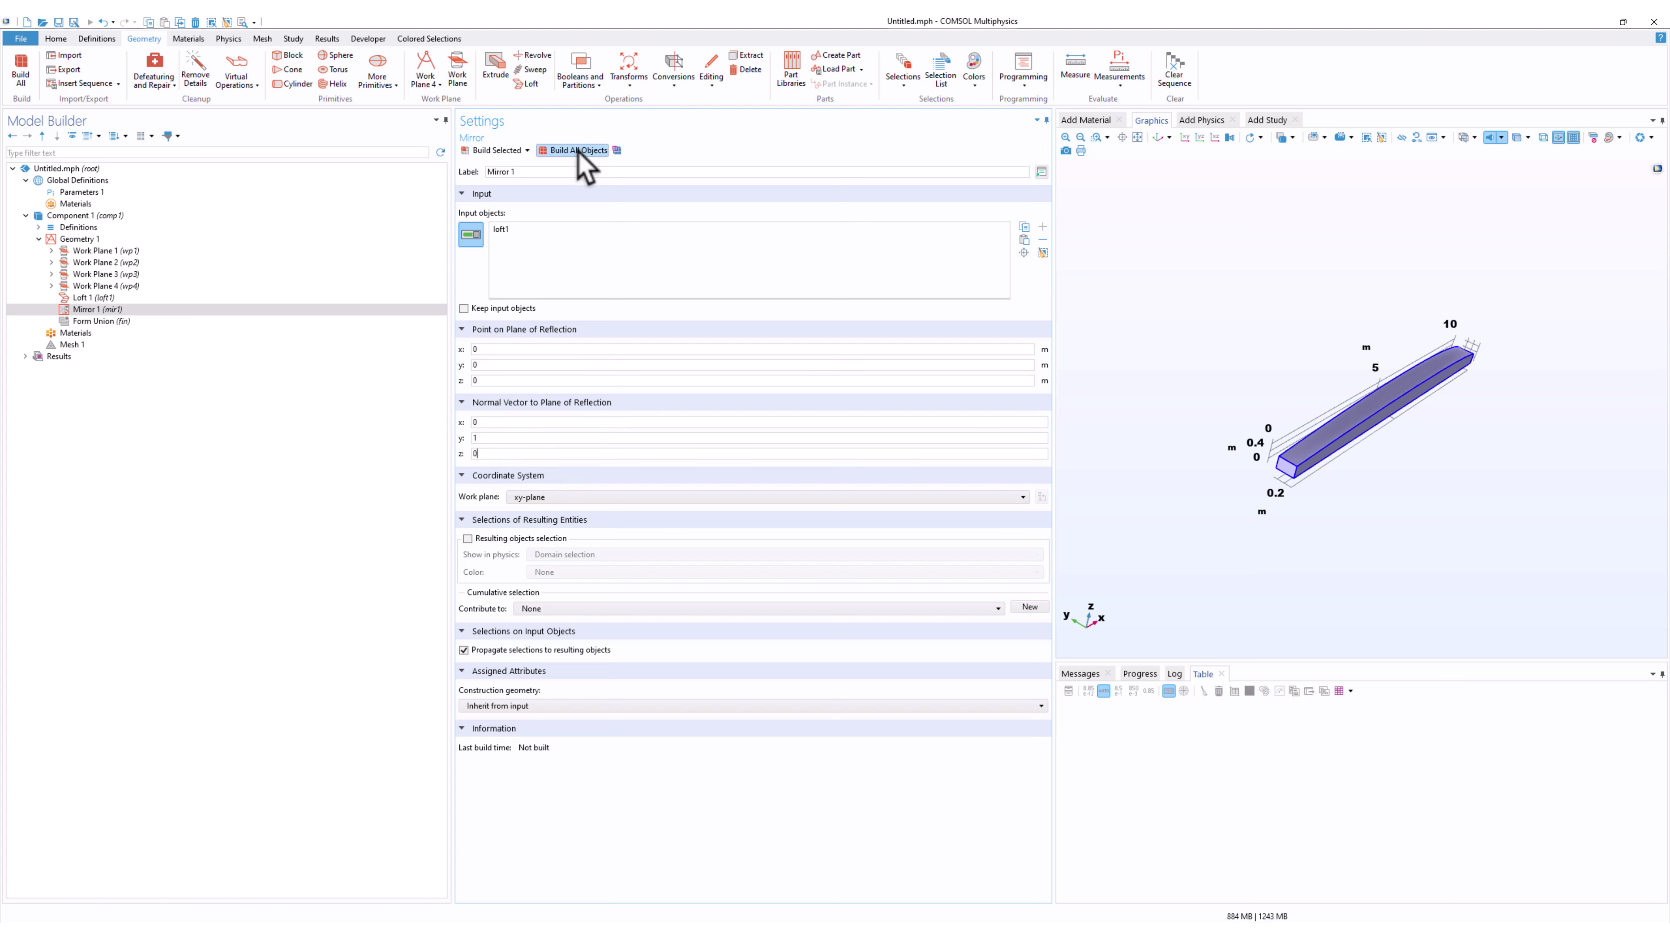
{"action": "left_click", "coordinate": [504, 150]}
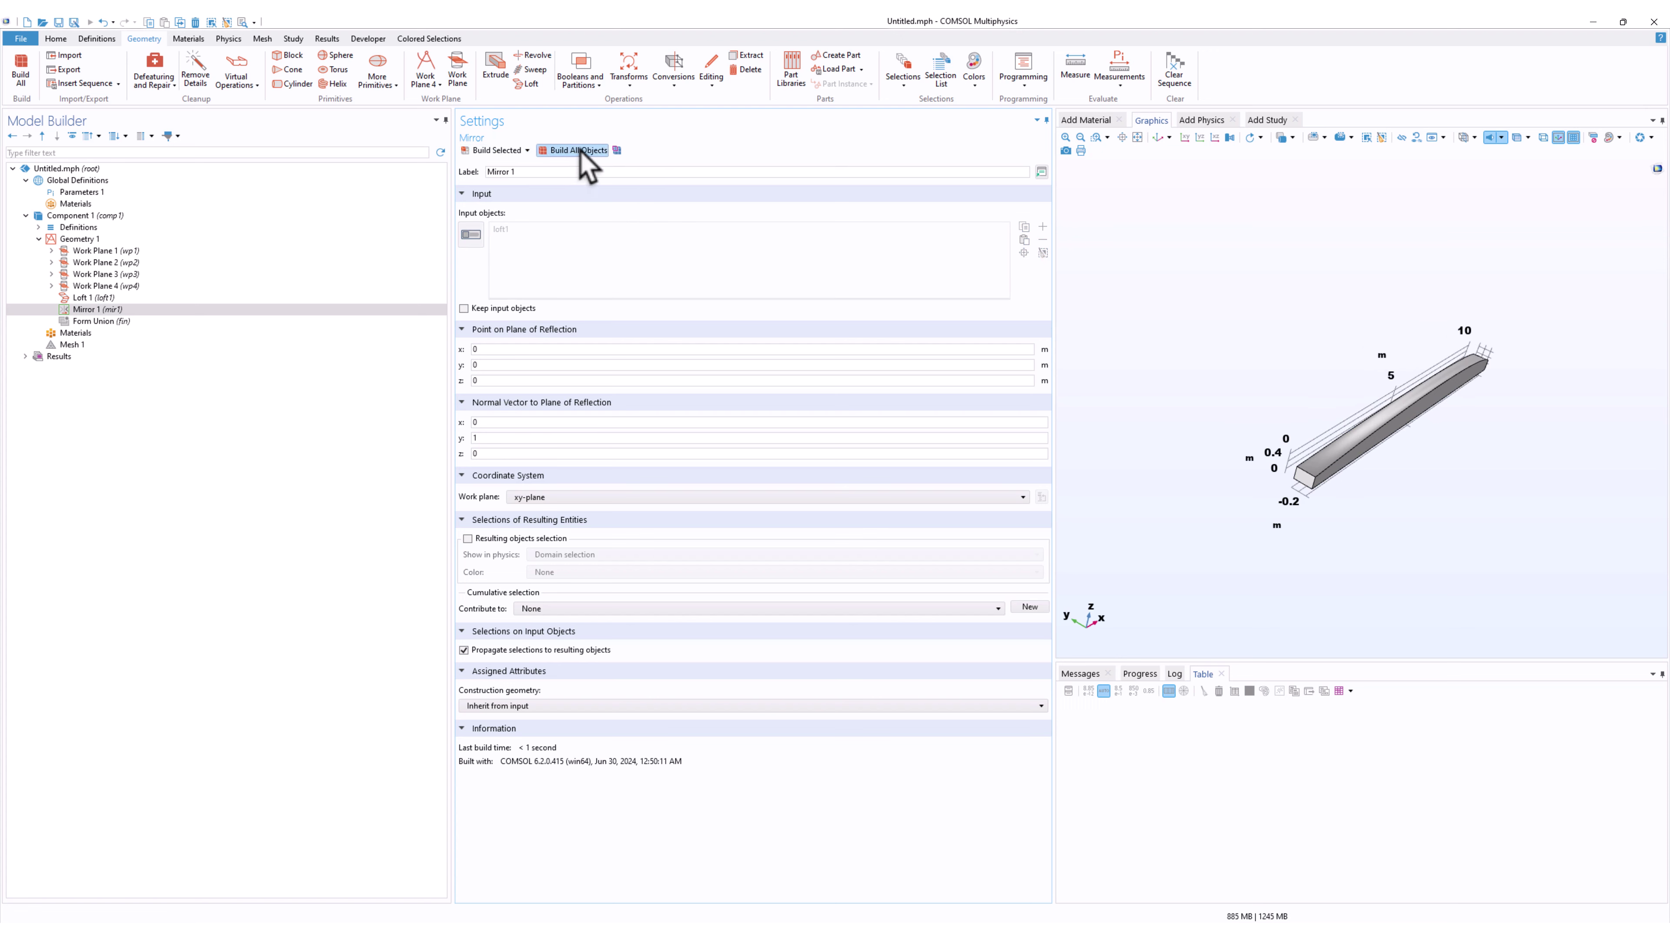
{"action": "left_click", "coordinate": [464, 308]}
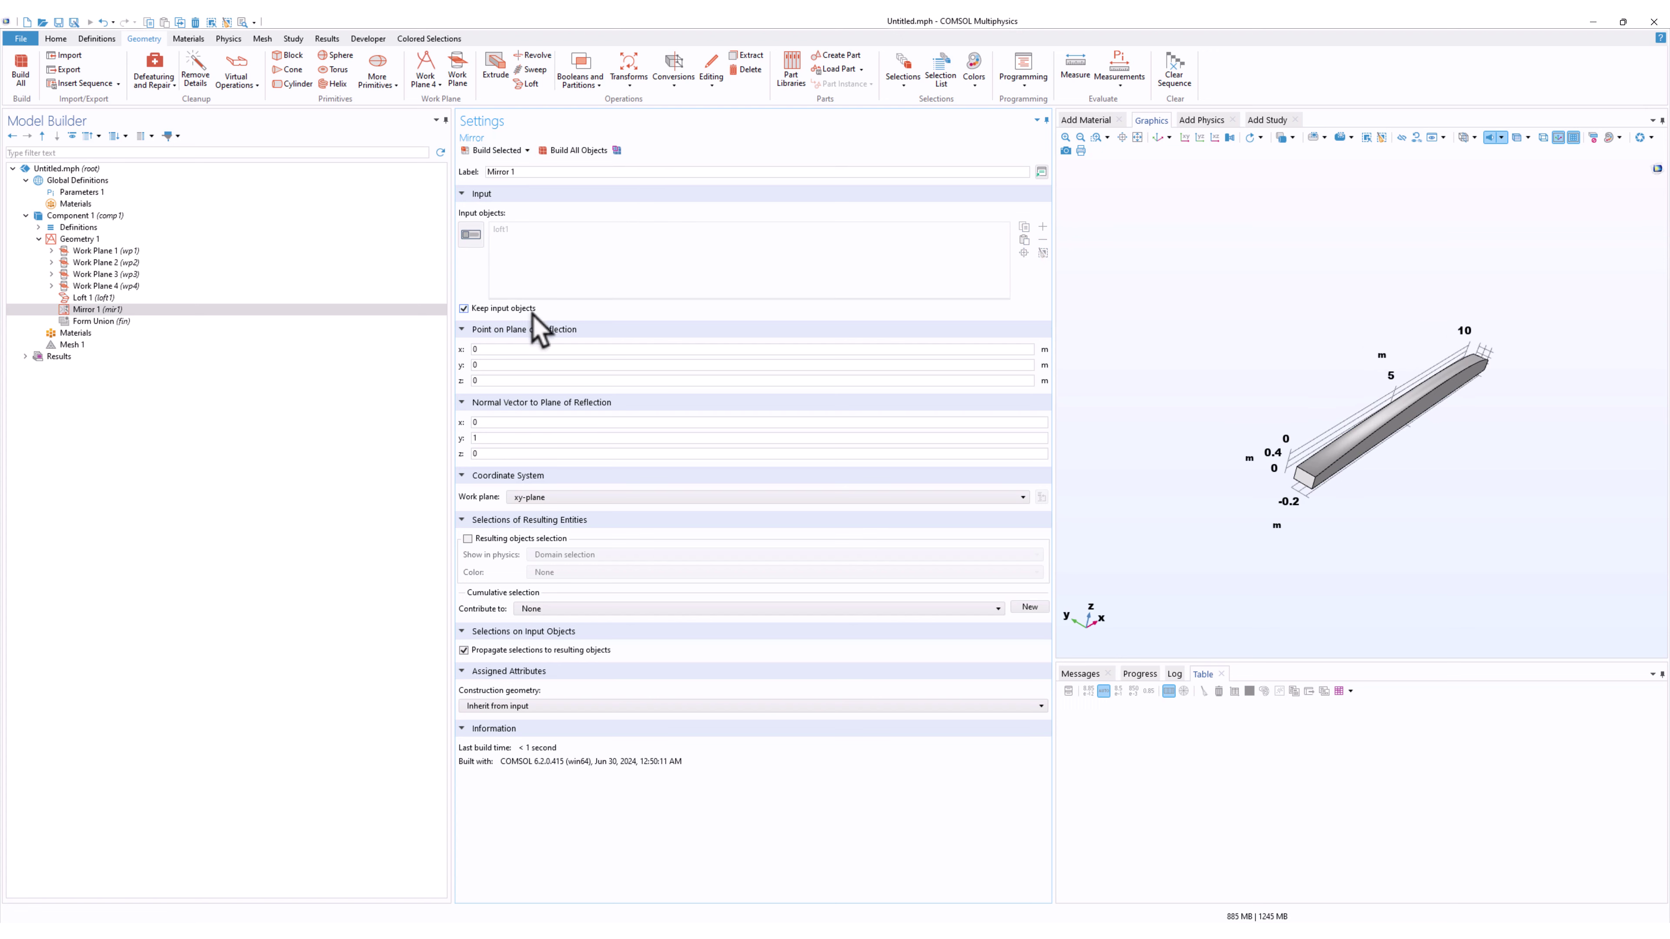
Set Mirror 1's reflection point y to 0.5 and rebuild so the beam spans y = 0 to 1.
{"action": "left_click", "coordinate": [576, 150]}
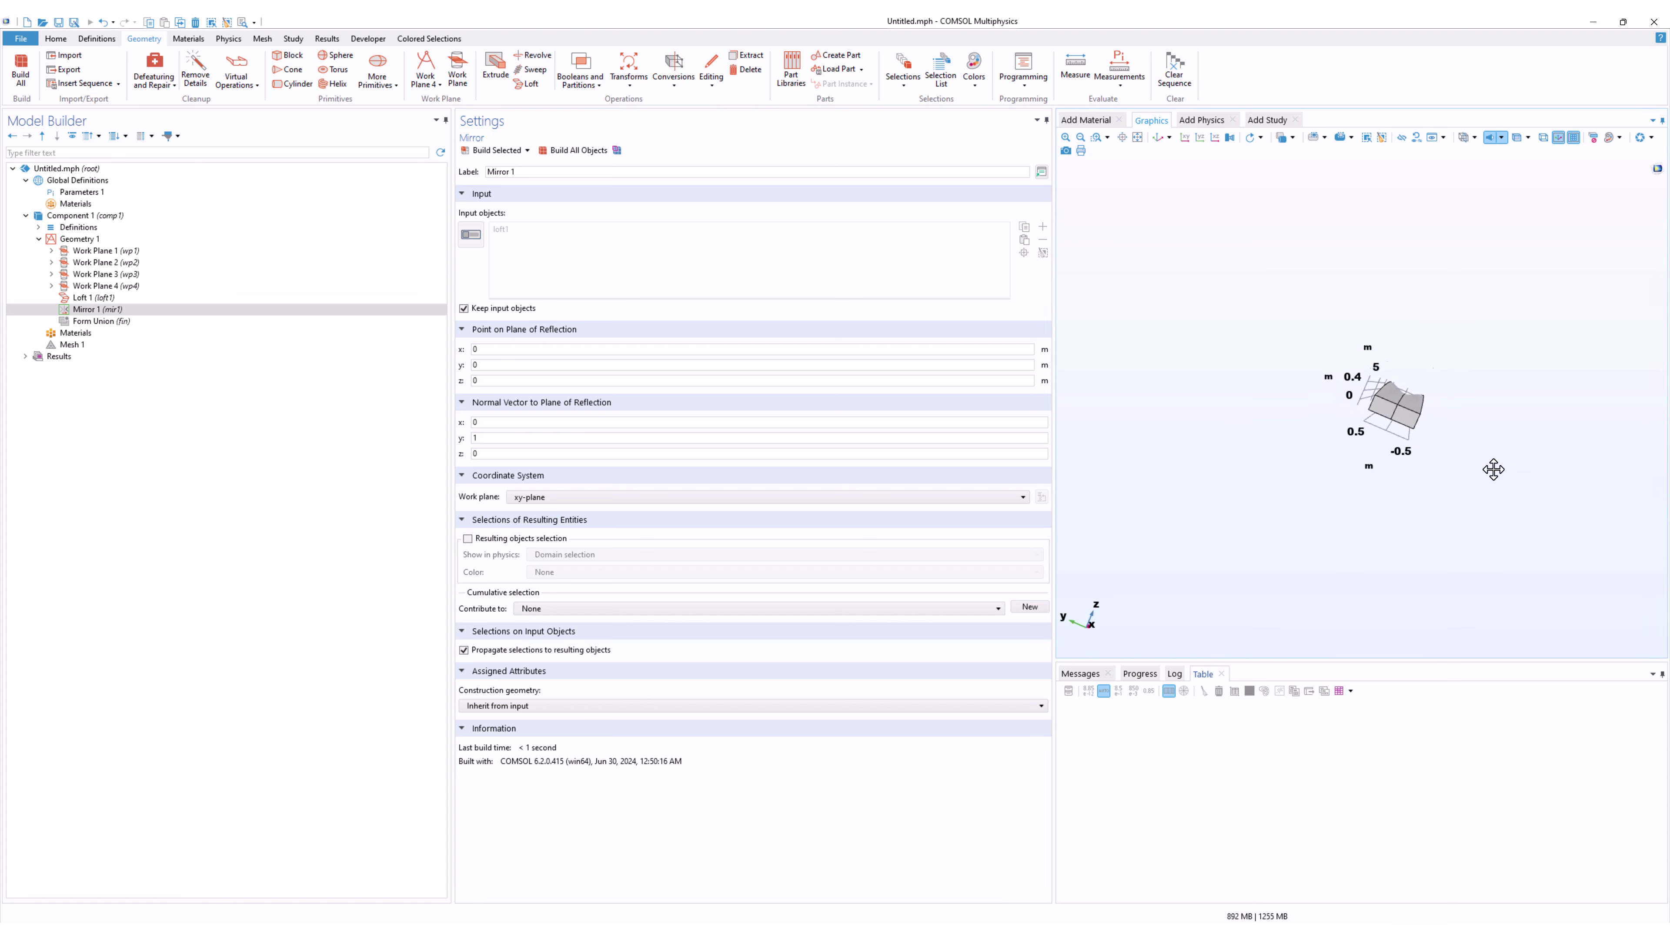
{"action": "left_click_drag", "start_coordinate": [1473, 483], "coordinate": [1459, 422]}
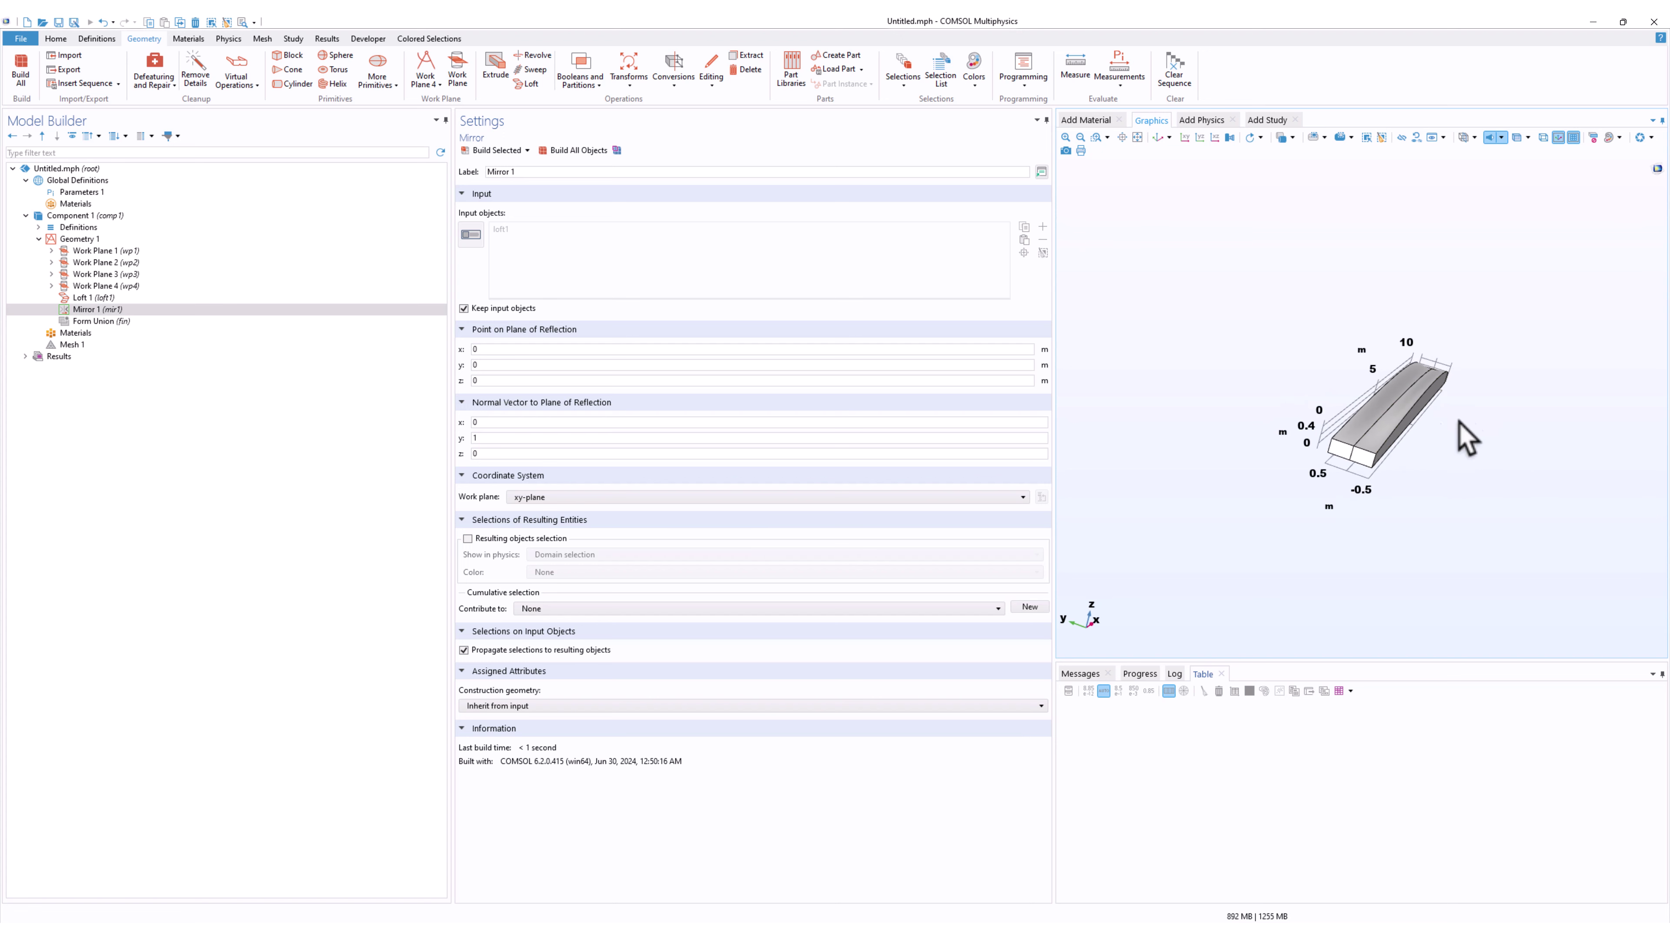
{"action": "double_click", "coordinate": [513, 366]}
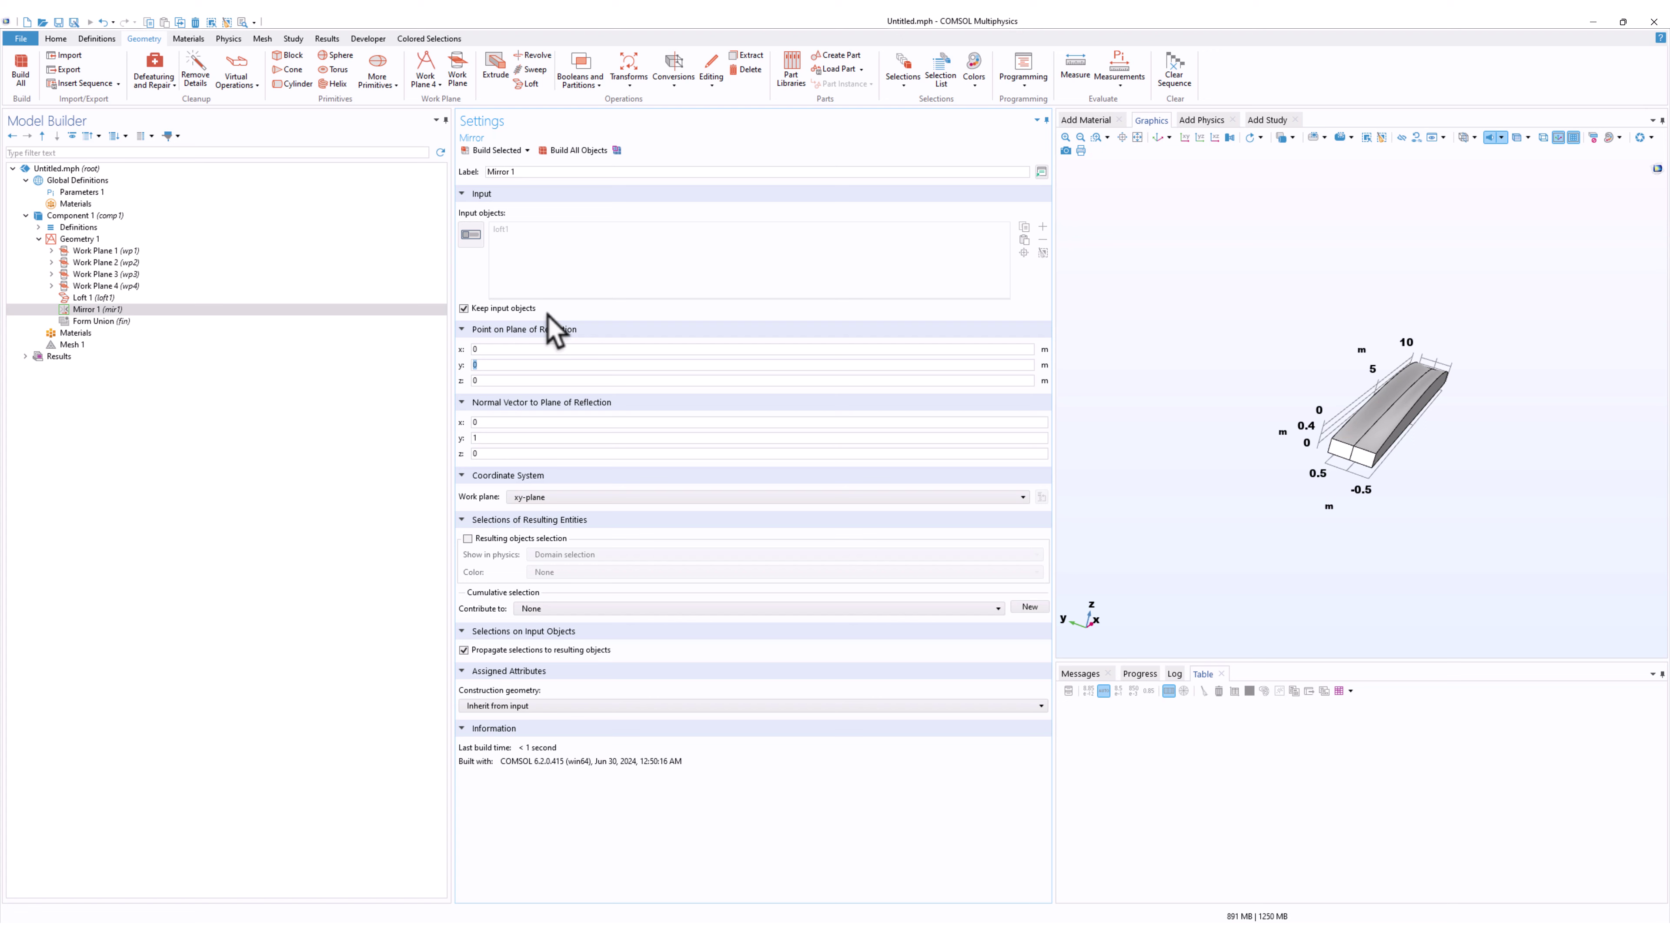
{"action": "type", "text": "0."}
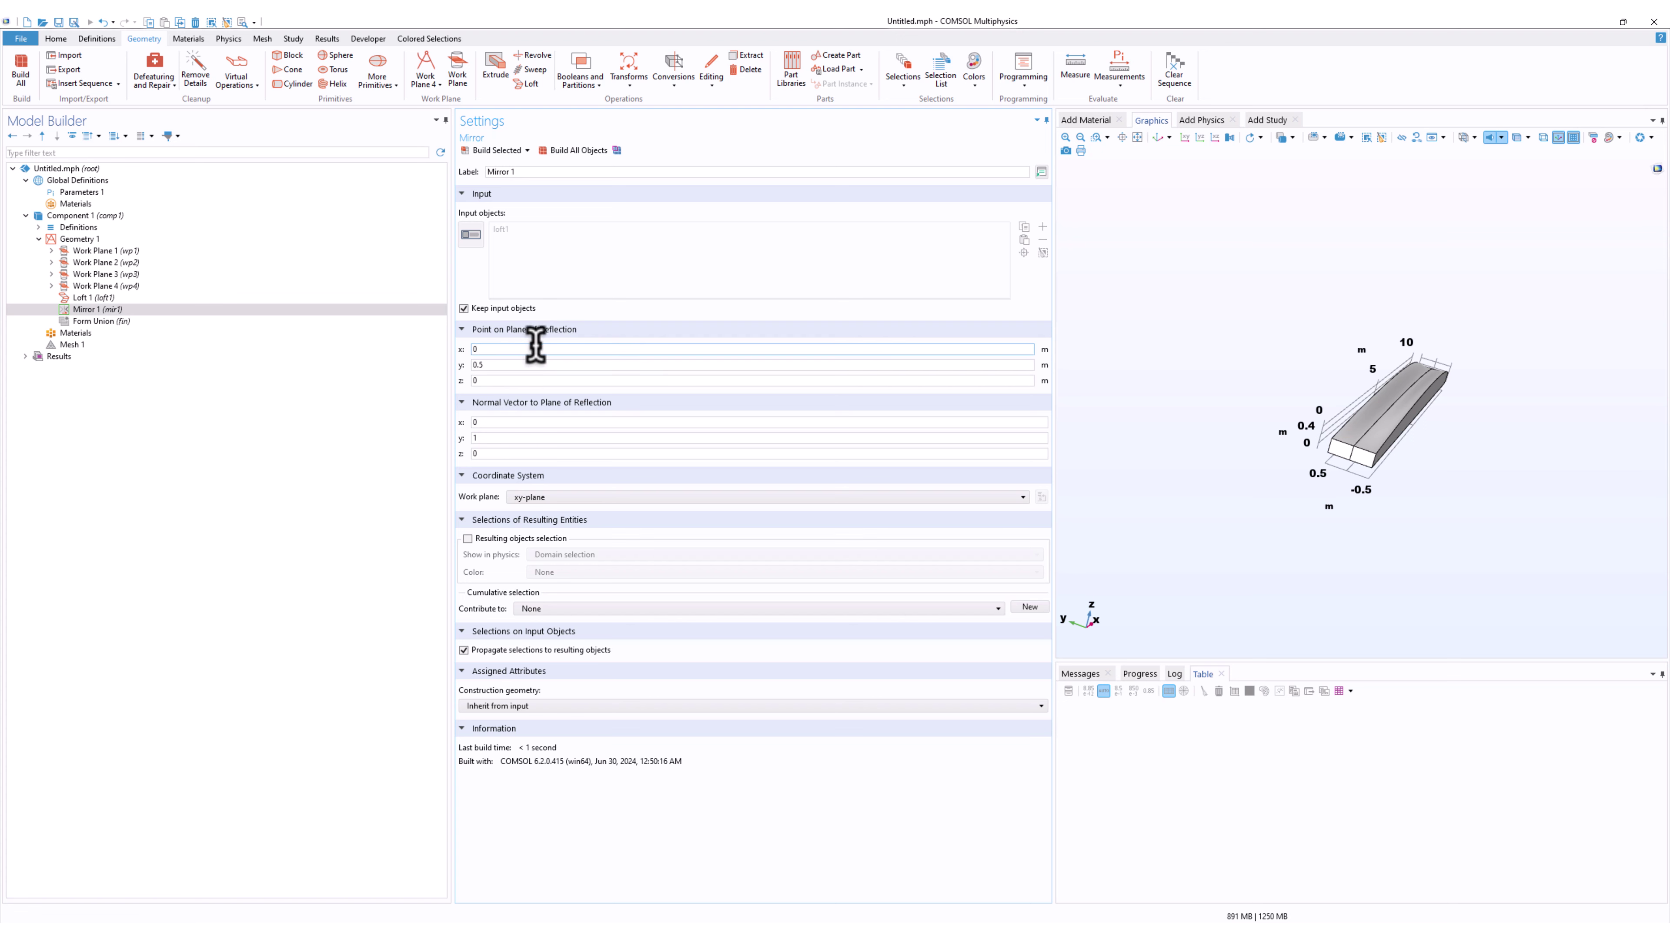
{"action": "type", "text": "5"}
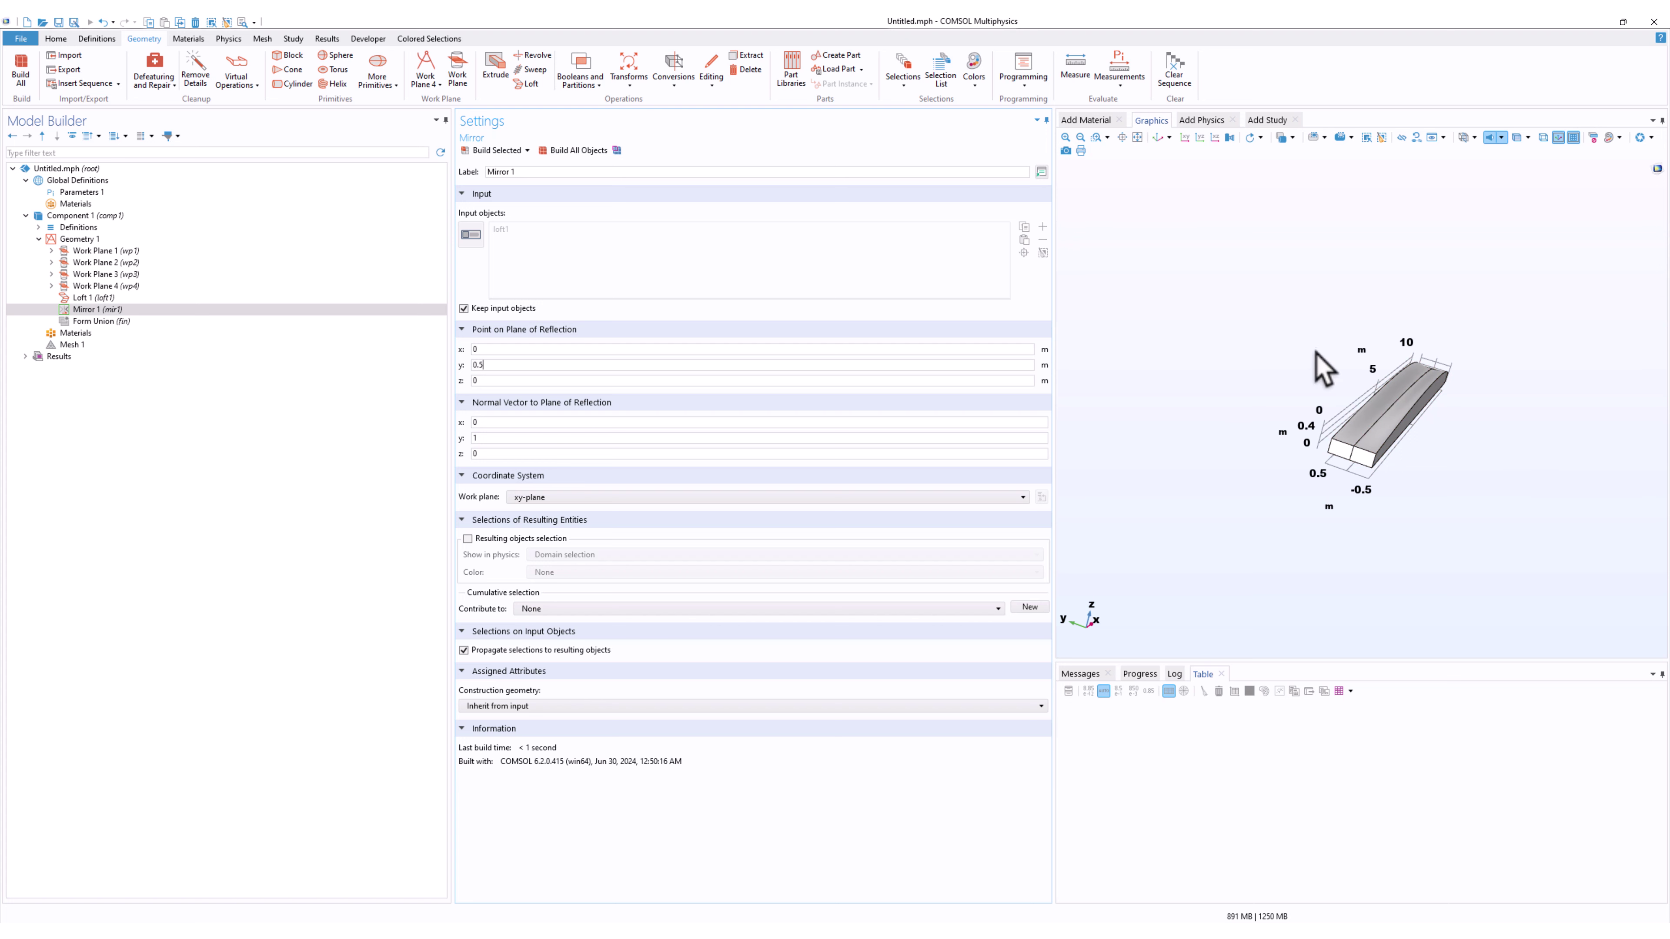
{"action": "left_click", "coordinate": [559, 152]}
{"action": "scroll", "coordinate": [1428, 329], "scroll_direction": "up", "scroll_amount": 3}
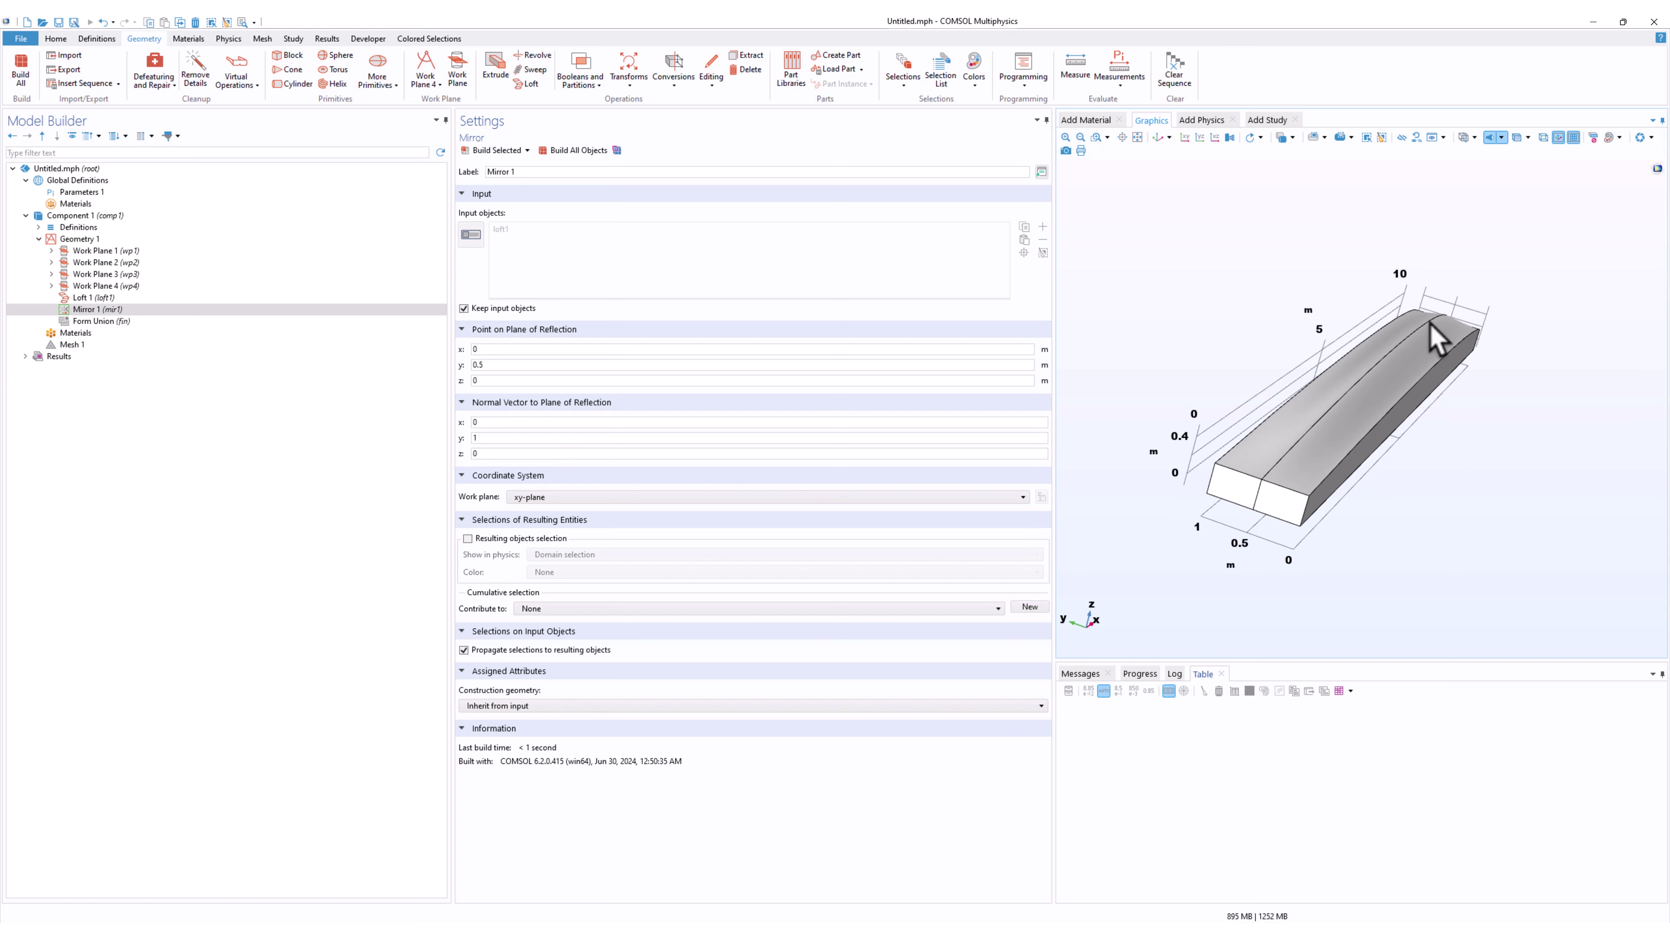
{"action": "right_click_drag", "start_coordinate": [1490, 402], "coordinate": [1435, 419]}
{"action": "mouse_move", "coordinate": [1435, 440]}
{"action": "left_mouse_down"}
{"action": "mouse_move", "coordinate": [1407, 414]}
{"action": "mouse_move", "coordinate": [1436, 421]}
{"action": "mouse_move", "coordinate": [1421, 421]}
{"action": "left_mouse_up"}
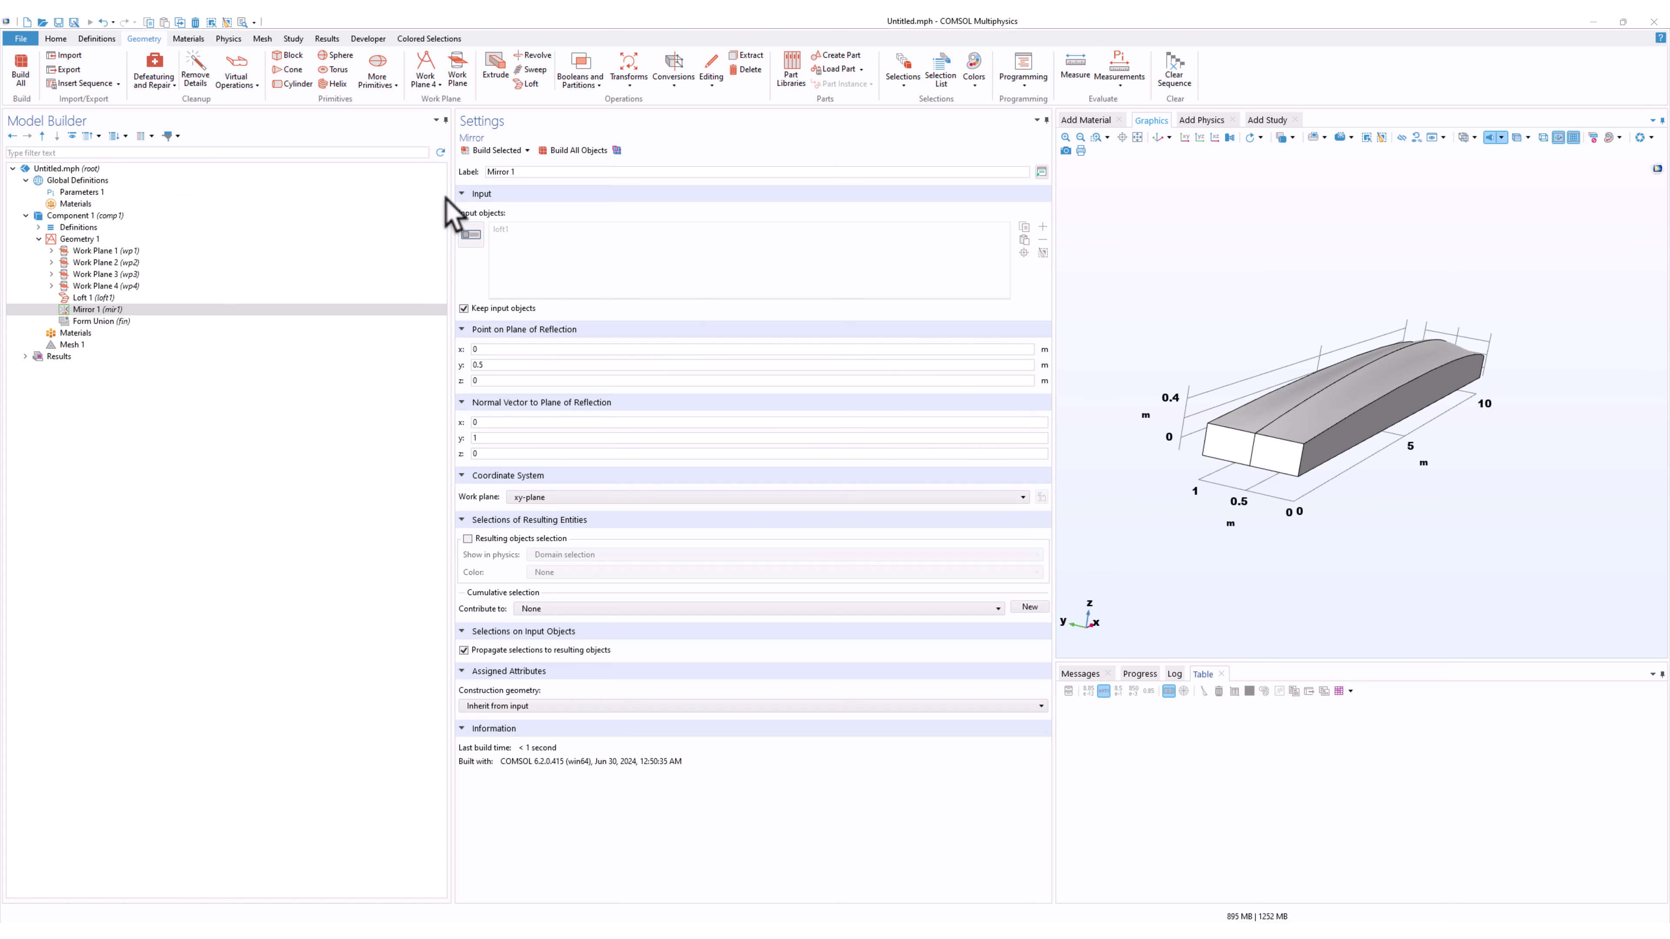
Scale mir1 and loft1 by factor 0.1, build, and fit the smaller beam to the view.
{"action": "left_click", "coordinate": [586, 80]}
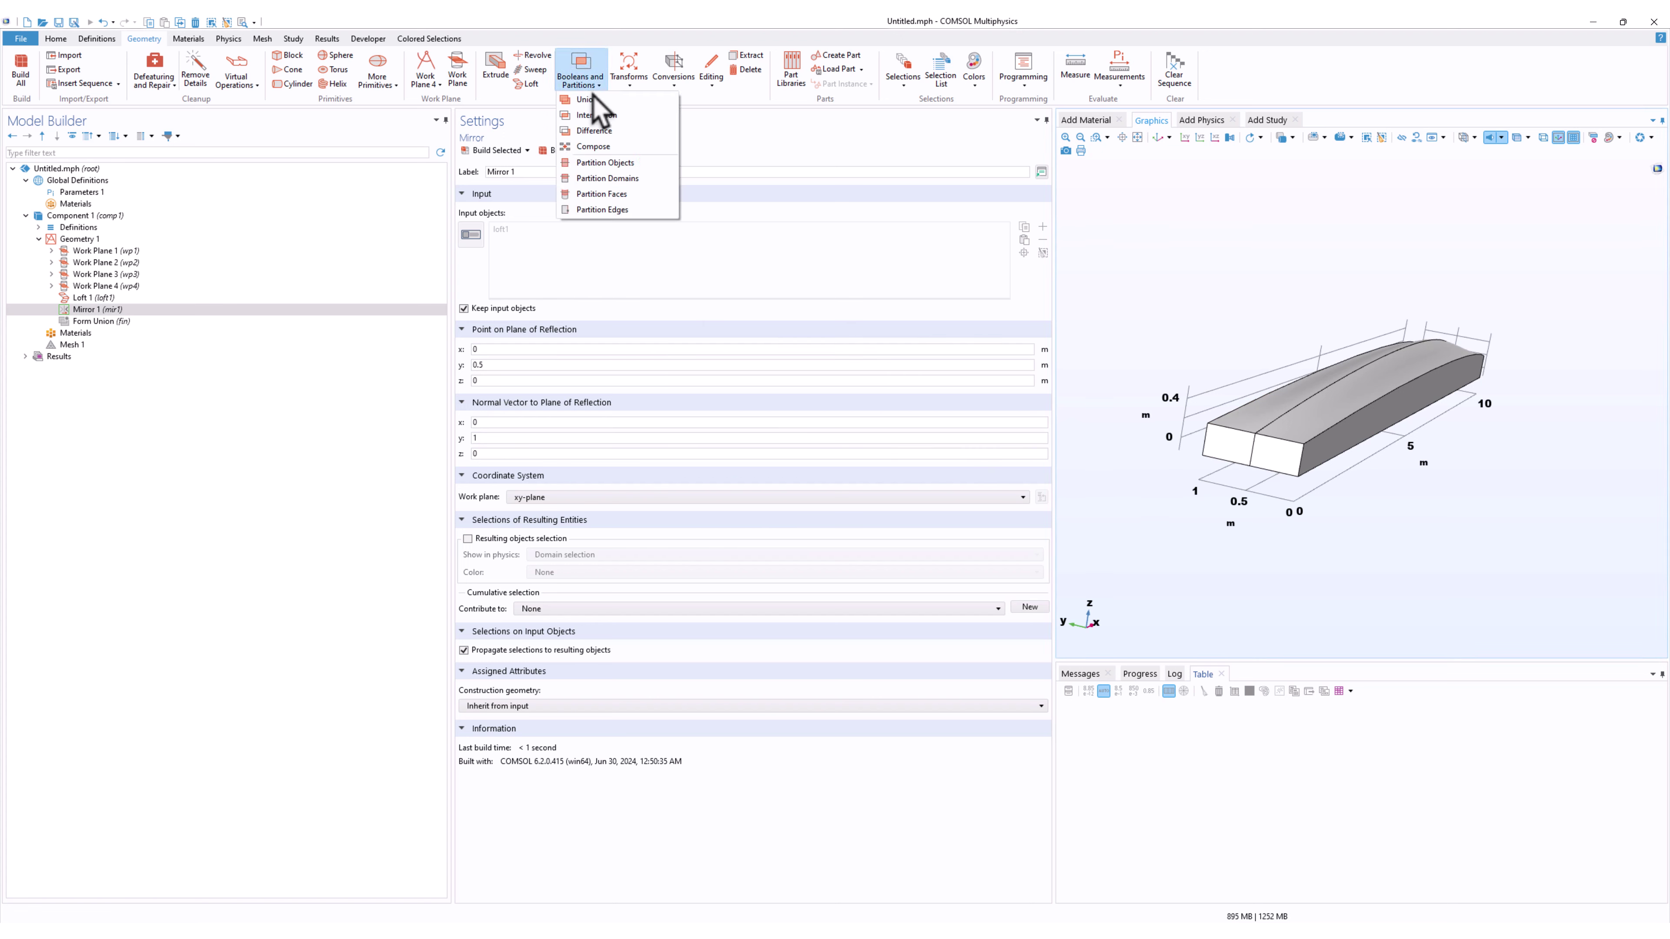
{"action": "left_click", "coordinate": [631, 83]}
{"action": "left_click", "coordinate": [658, 193]}
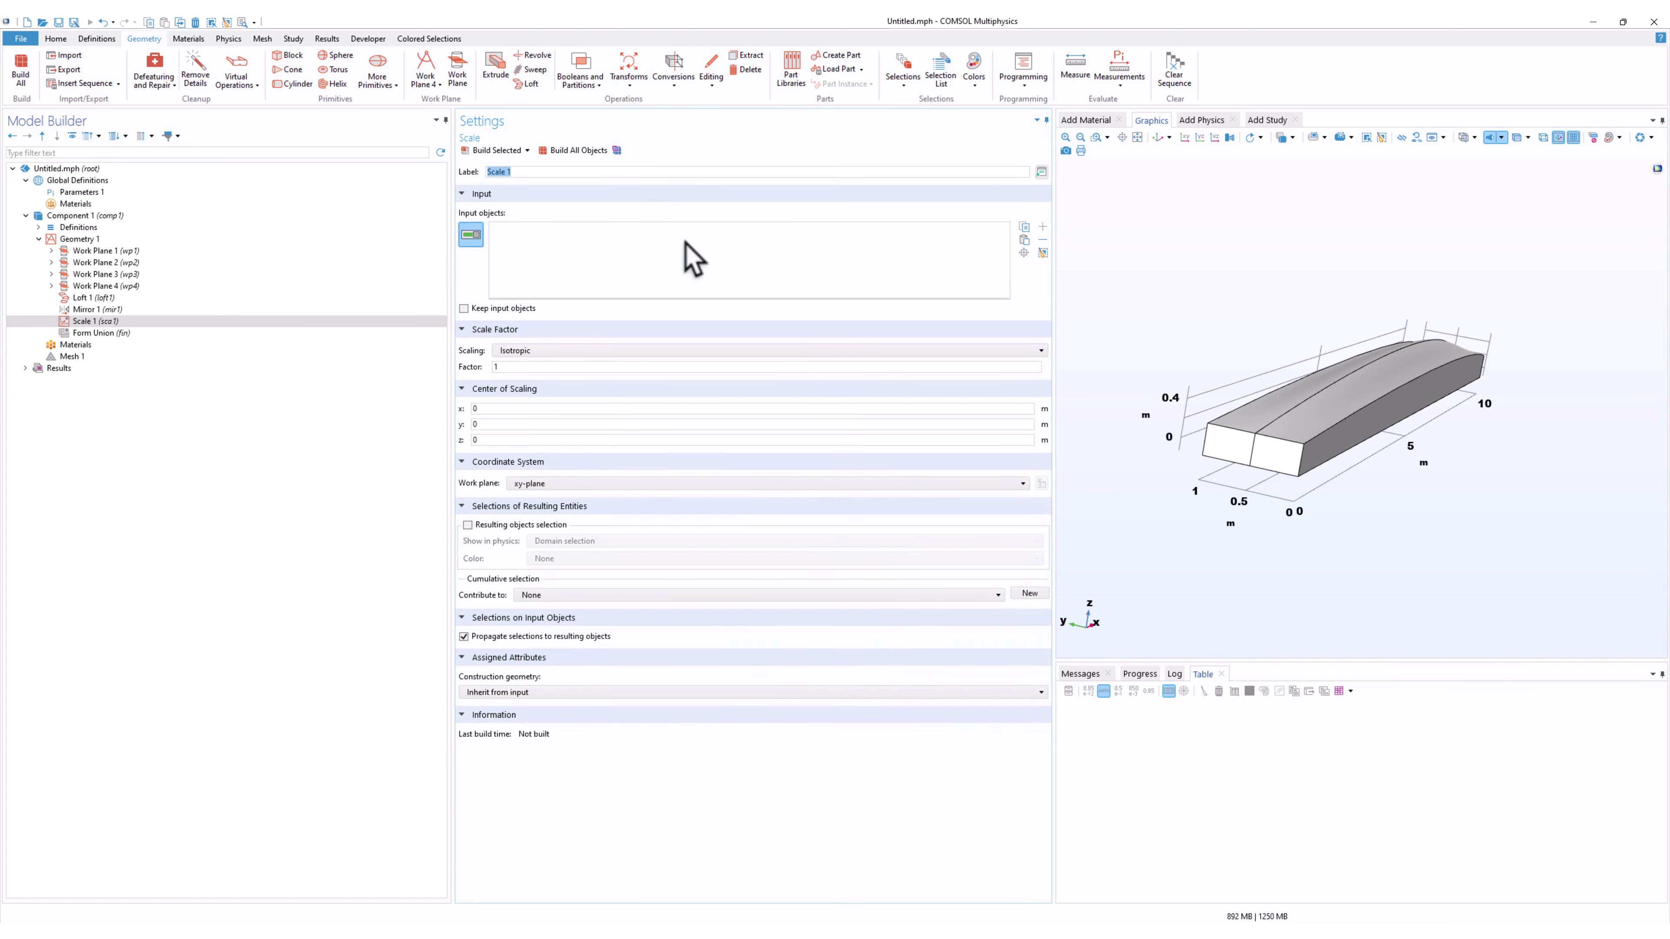
{"action": "left_click", "coordinate": [1322, 395]}
{"action": "left_click", "coordinate": [1331, 416]}
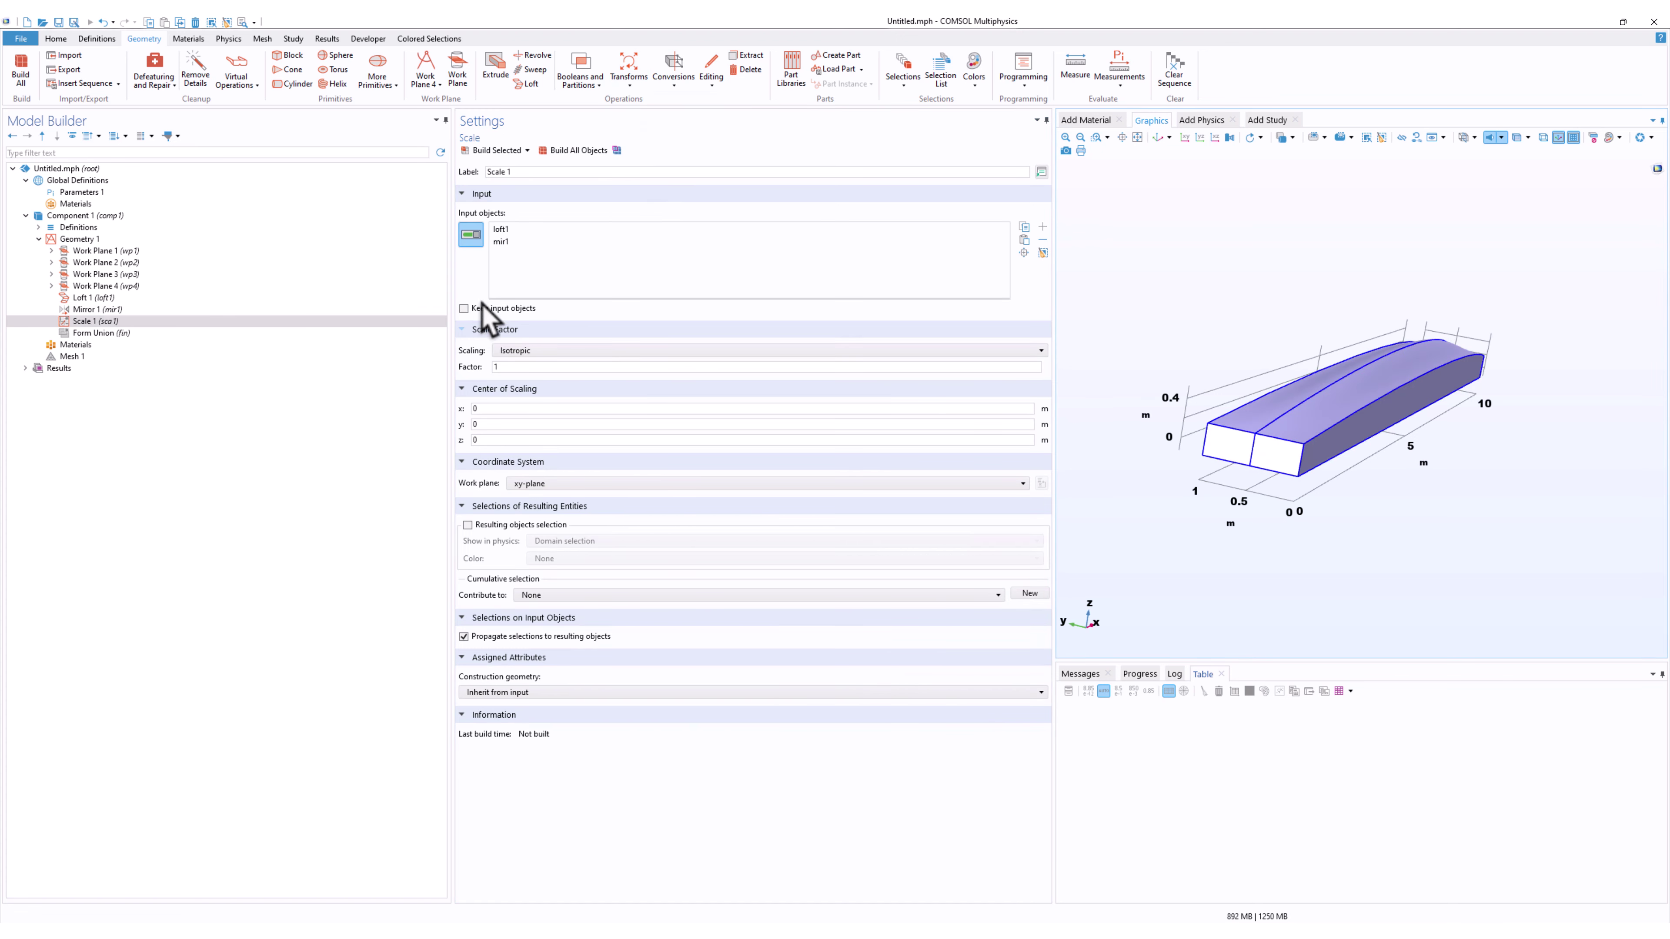
{"action": "left_click", "coordinate": [533, 367]}
{"action": "type", "text": "0."}
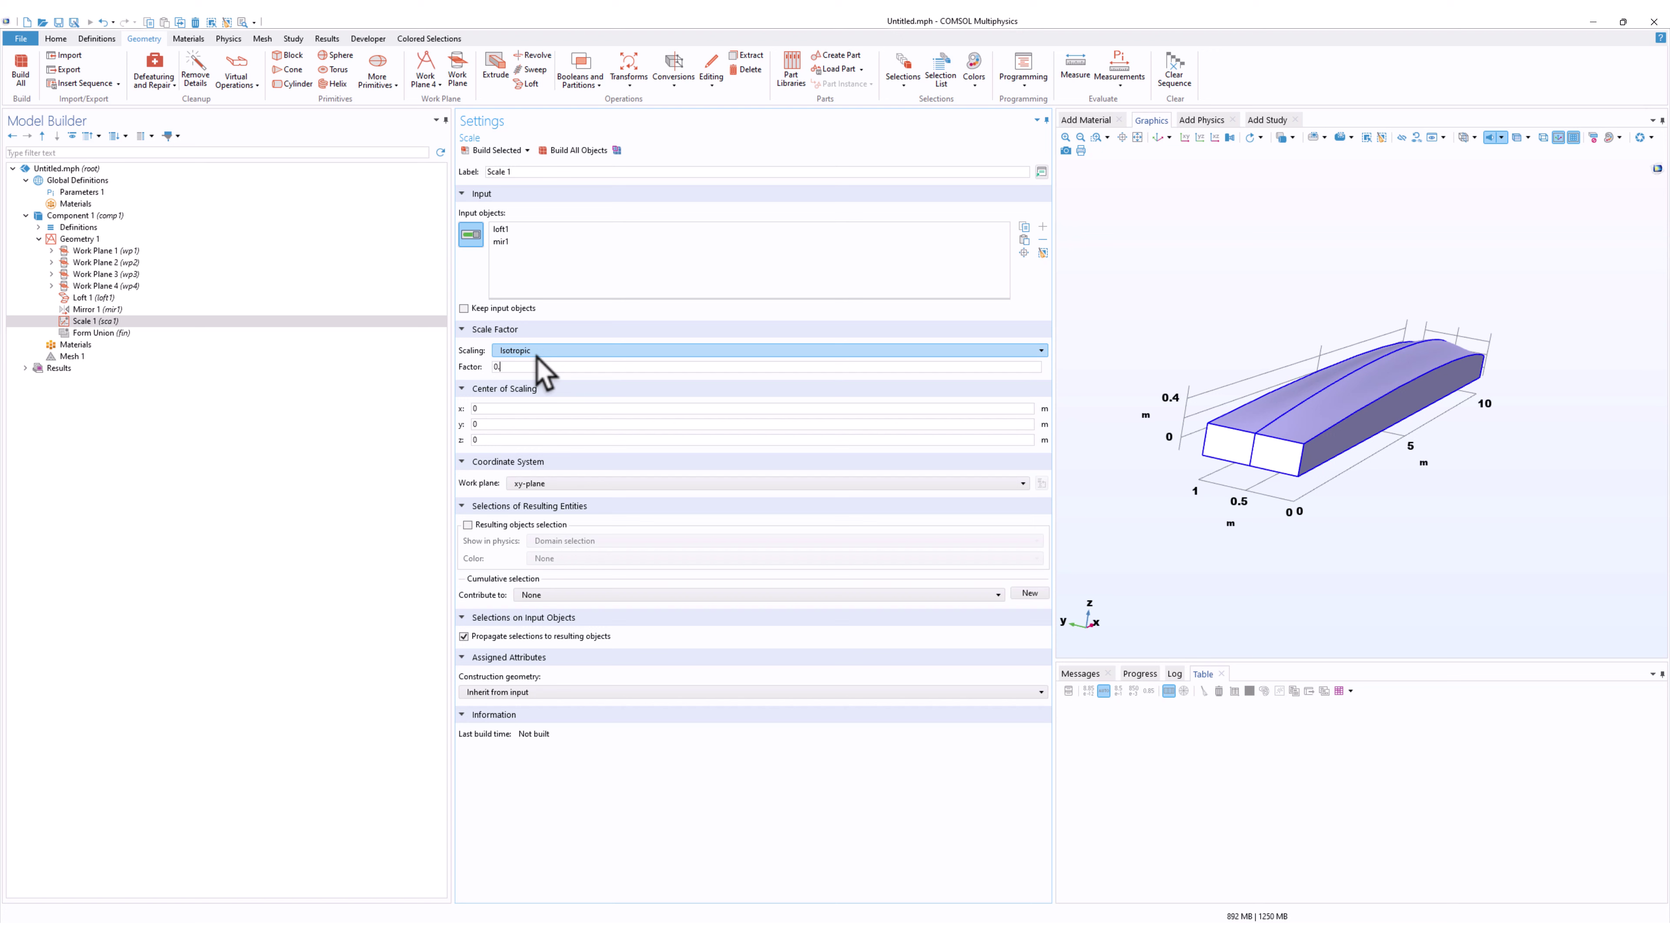
{"action": "type", "text": "1"}
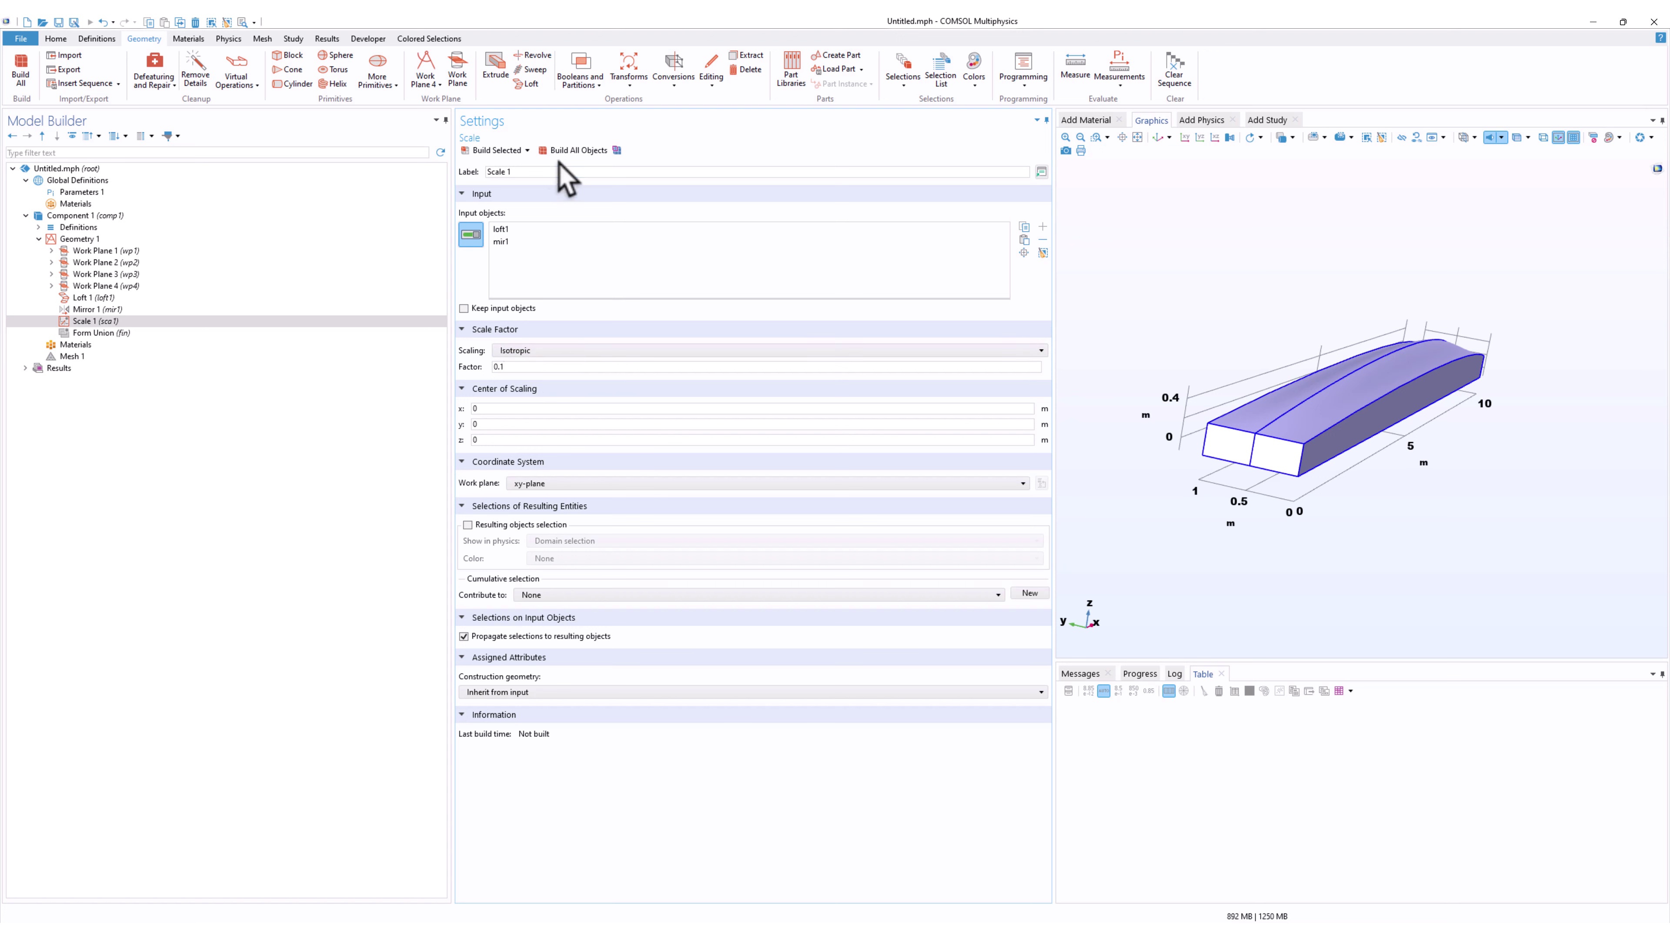
{"action": "left_click", "coordinate": [570, 150]}
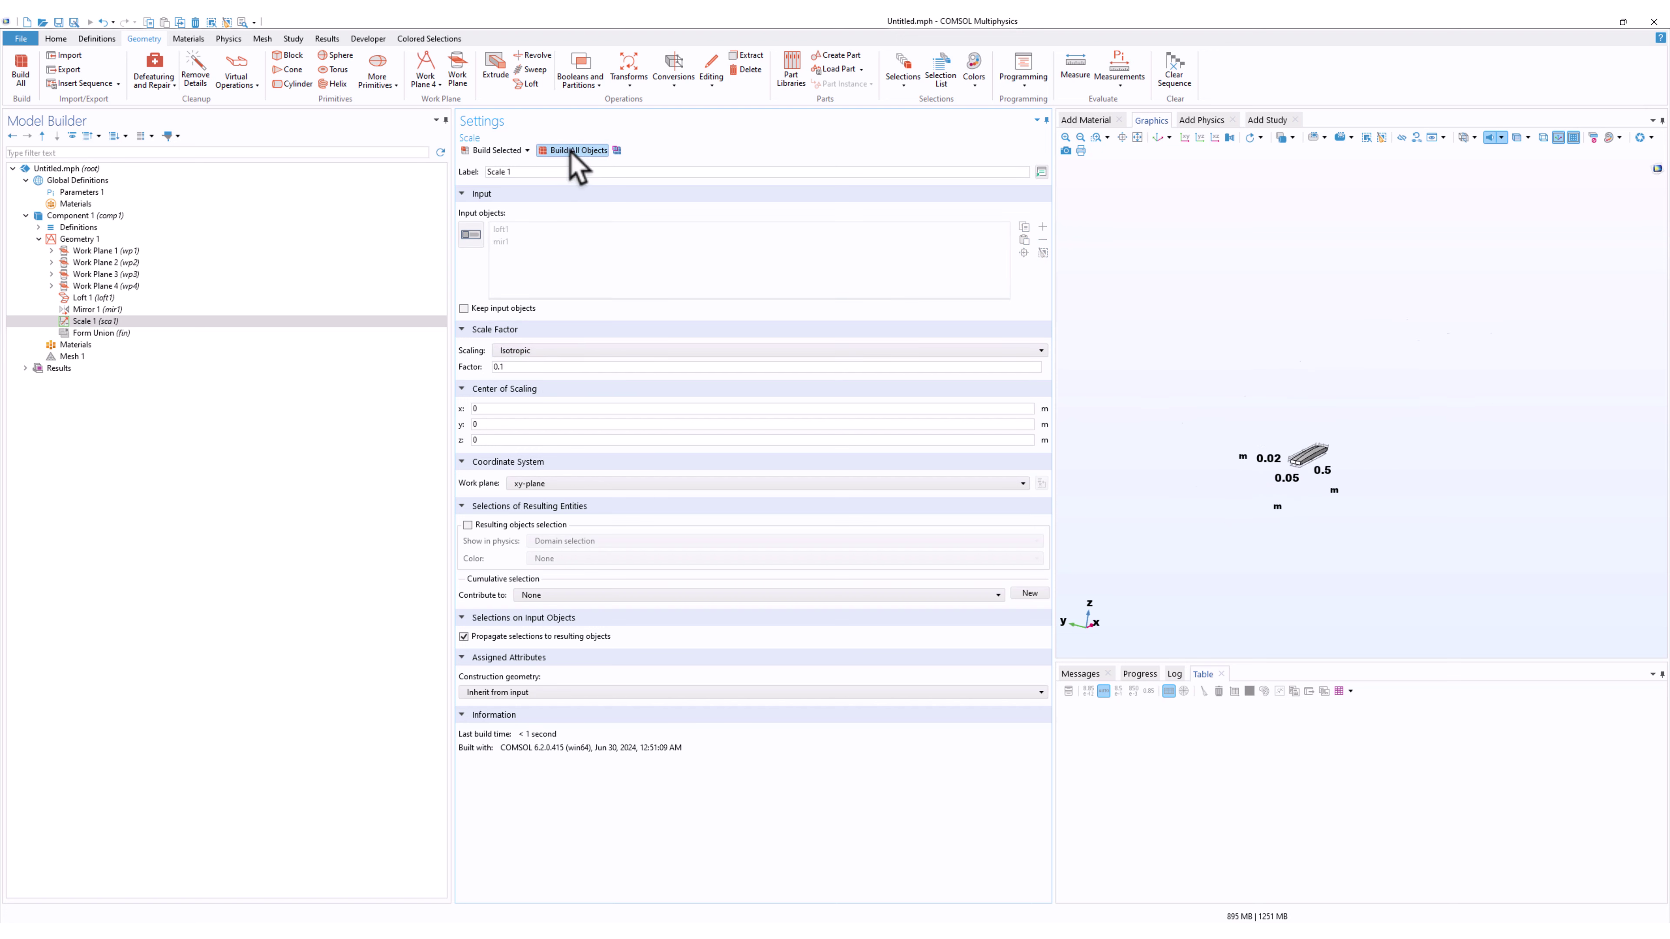
{"action": "left_click", "coordinate": [1162, 140]}
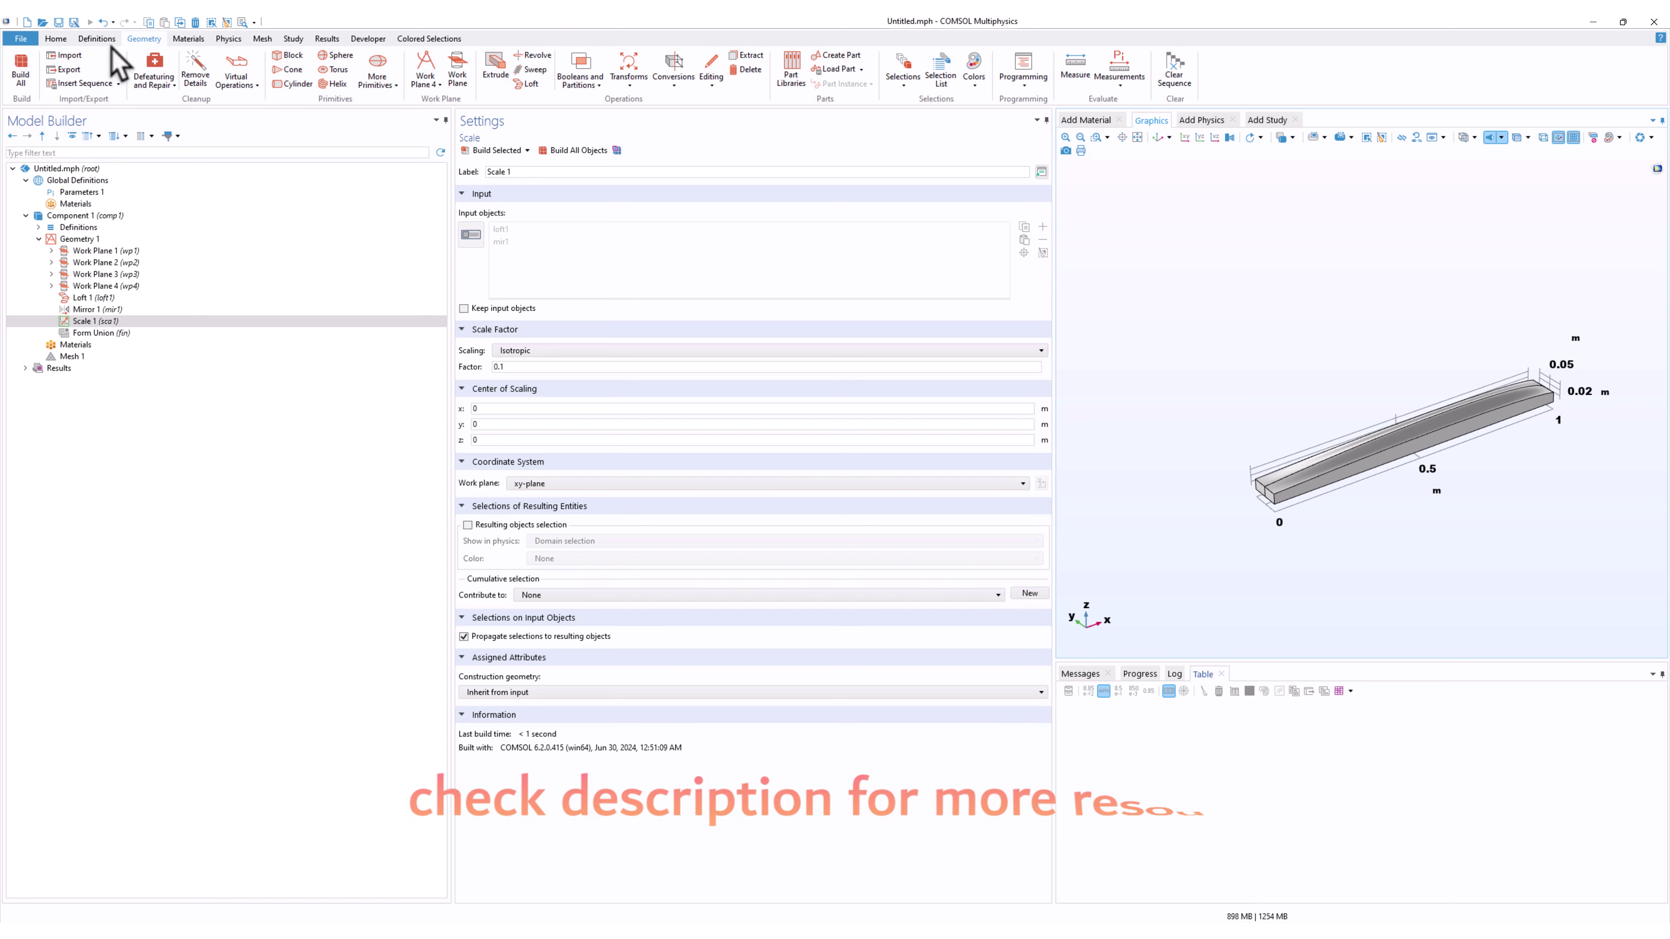
Build Cylinder 1 with radius 1.3 cm, height 45 cm, at x = -45 cm, y = 5 cm.
{"action": "left_click", "coordinate": [301, 83]}
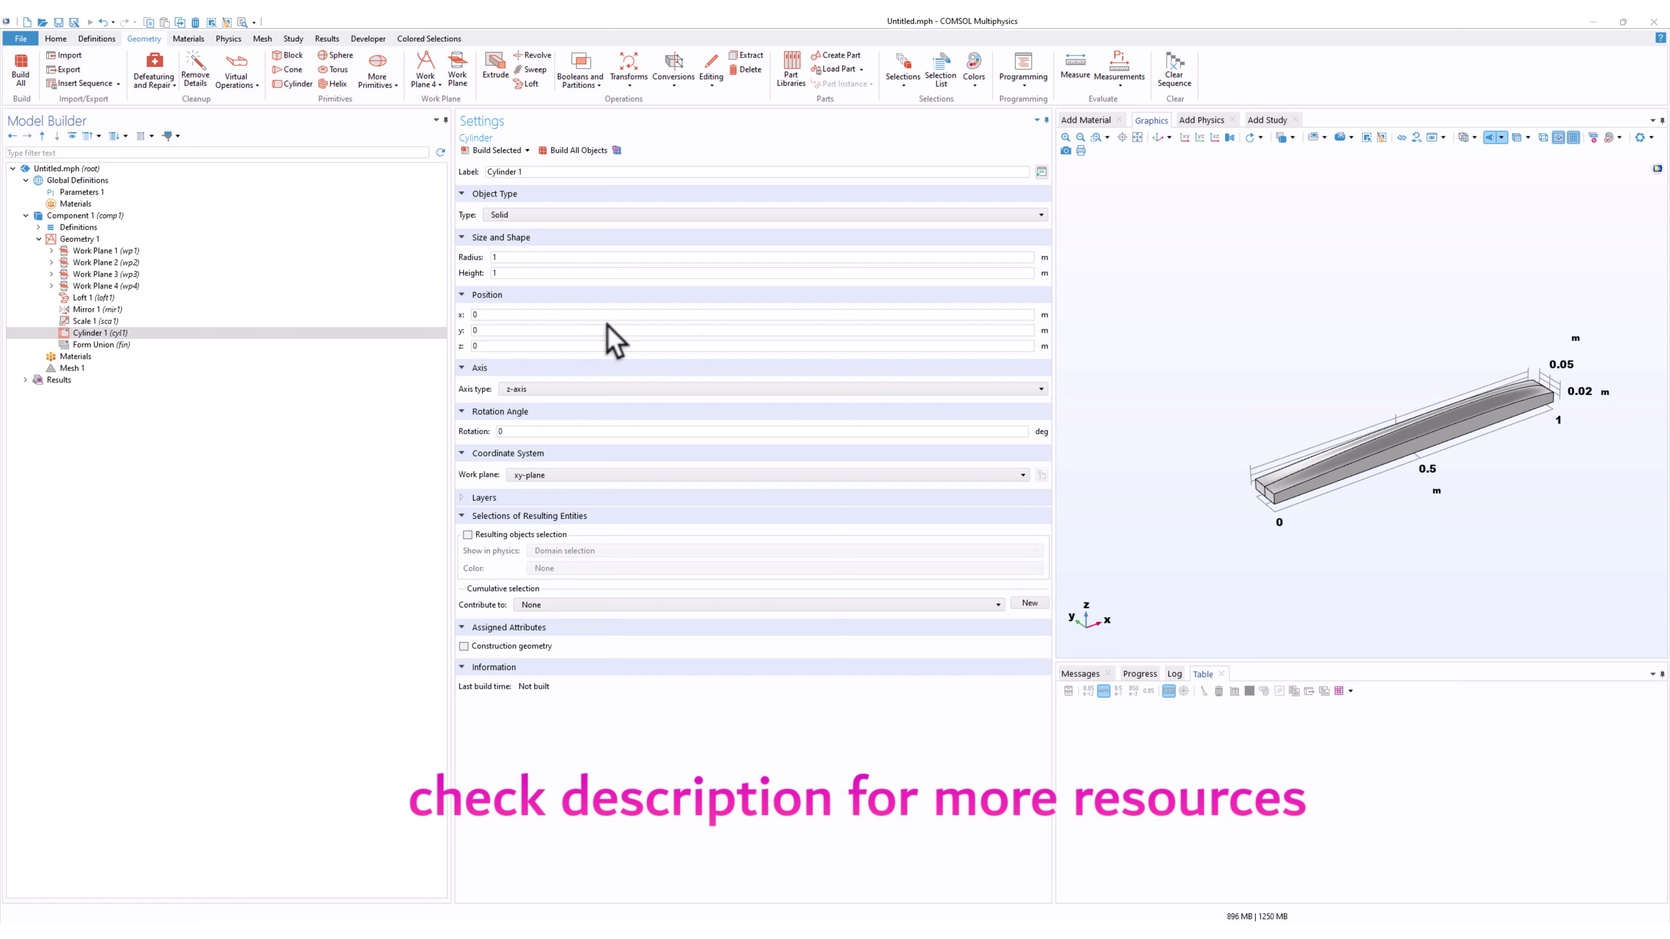
{"action": "double_click", "coordinate": [513, 257]}
{"action": "left_click", "coordinate": [497, 257]}
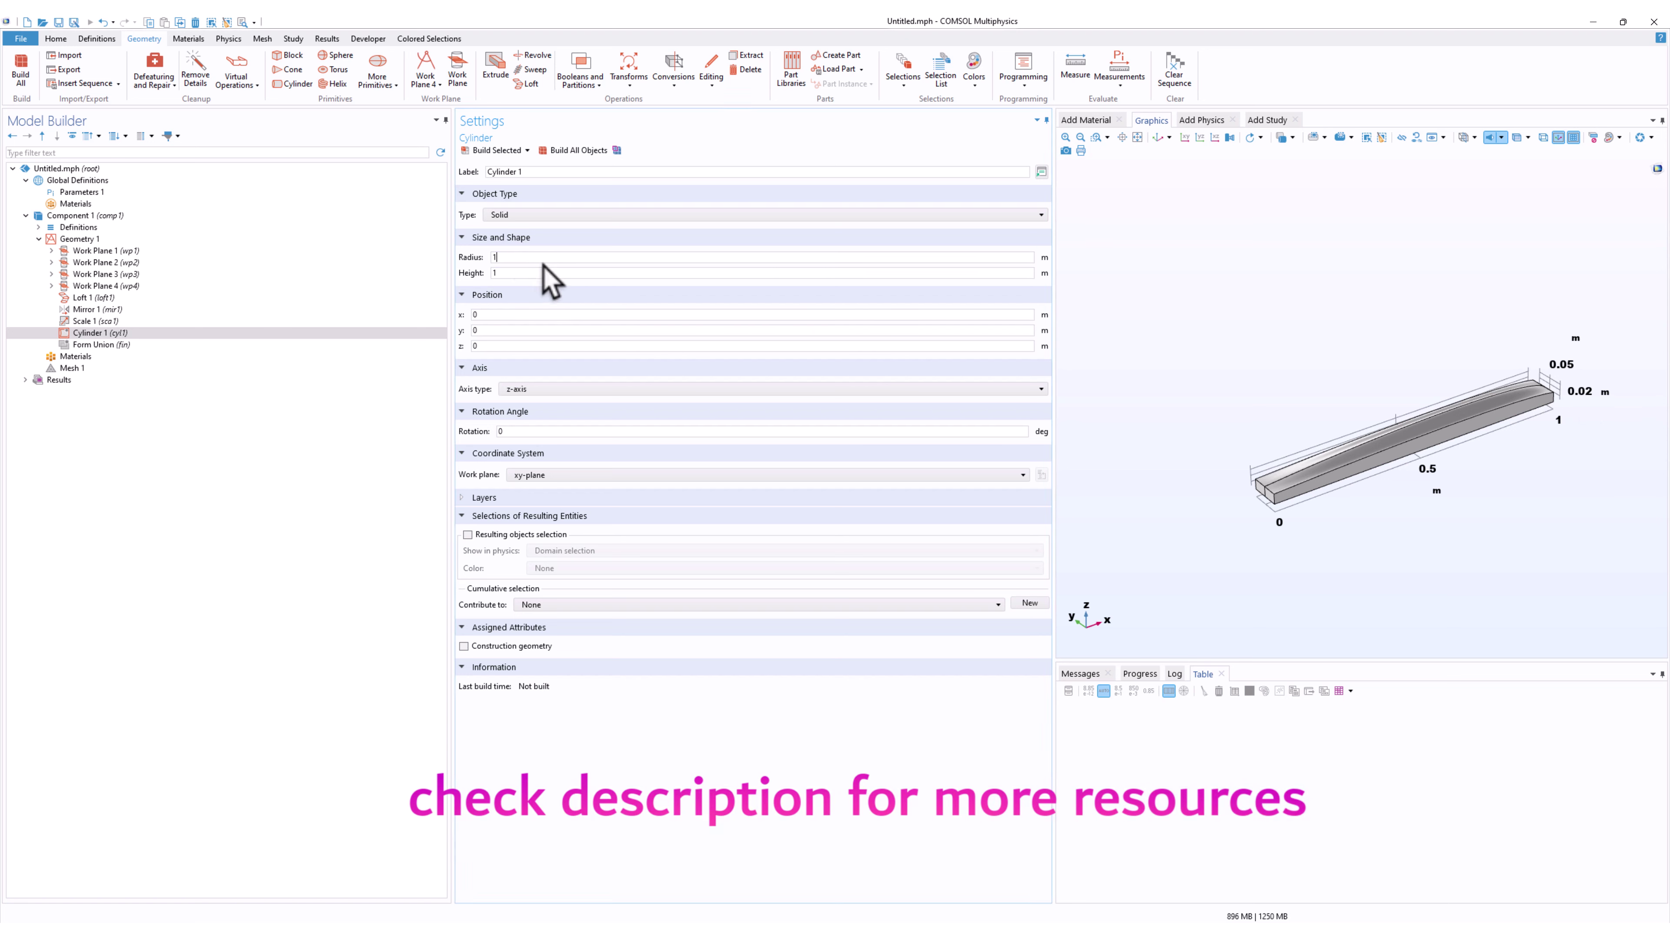
{"action": "type", "text": ".3["}
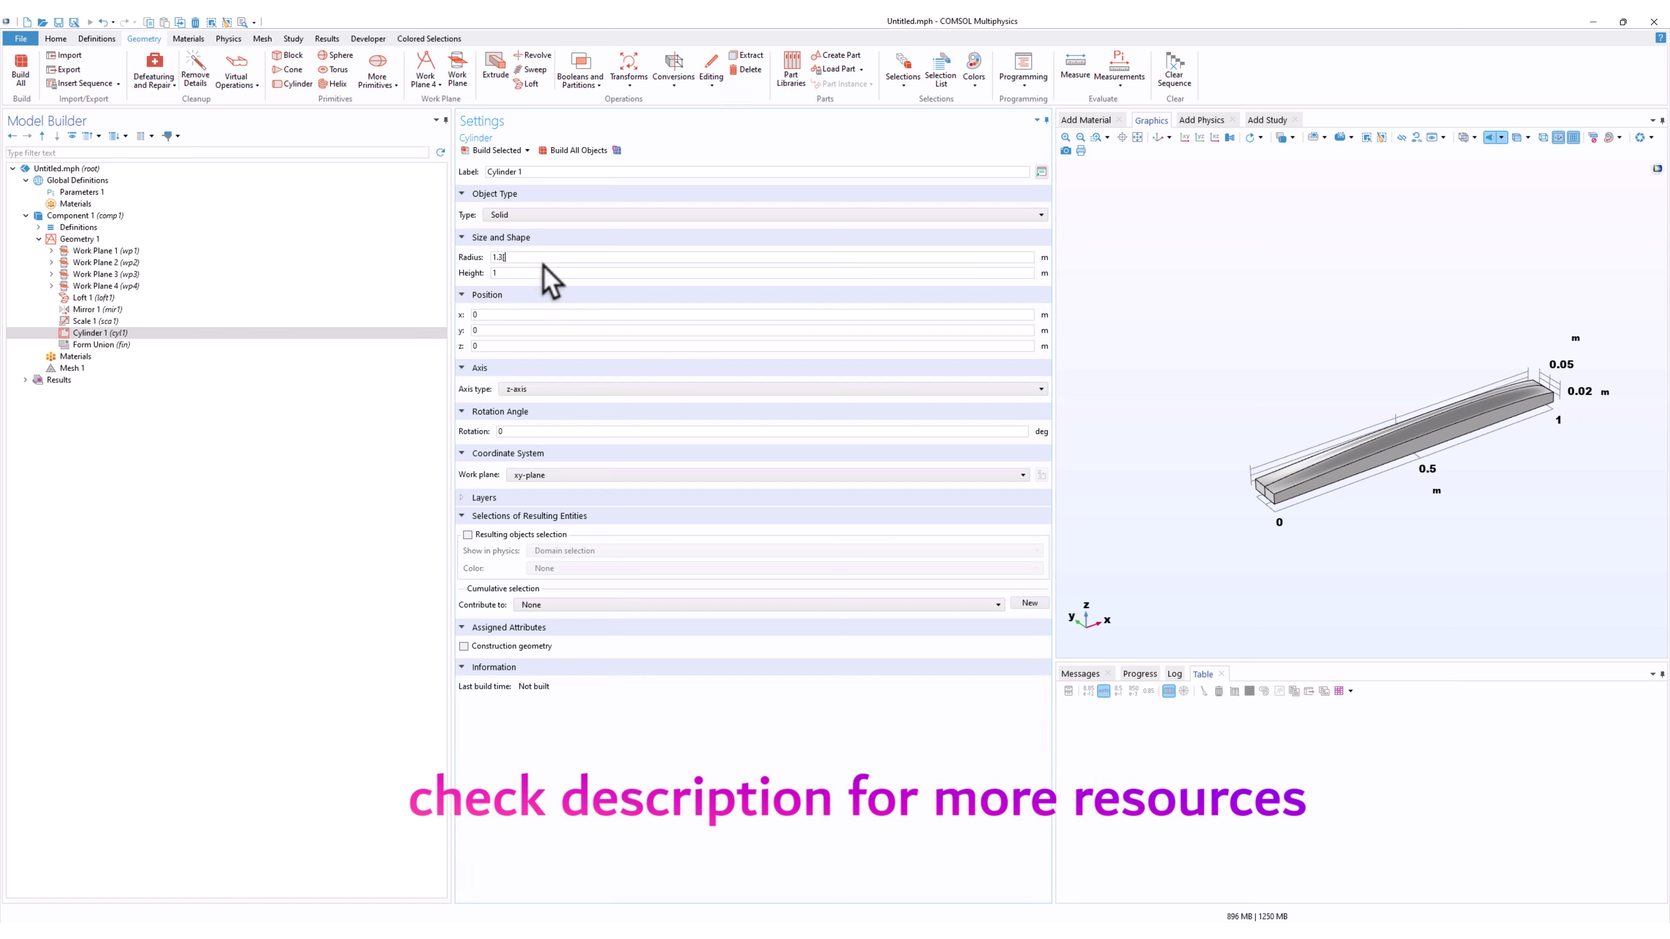
{"action": "type", "text": "cm]"}
{"action": "key", "text": "Tab"}
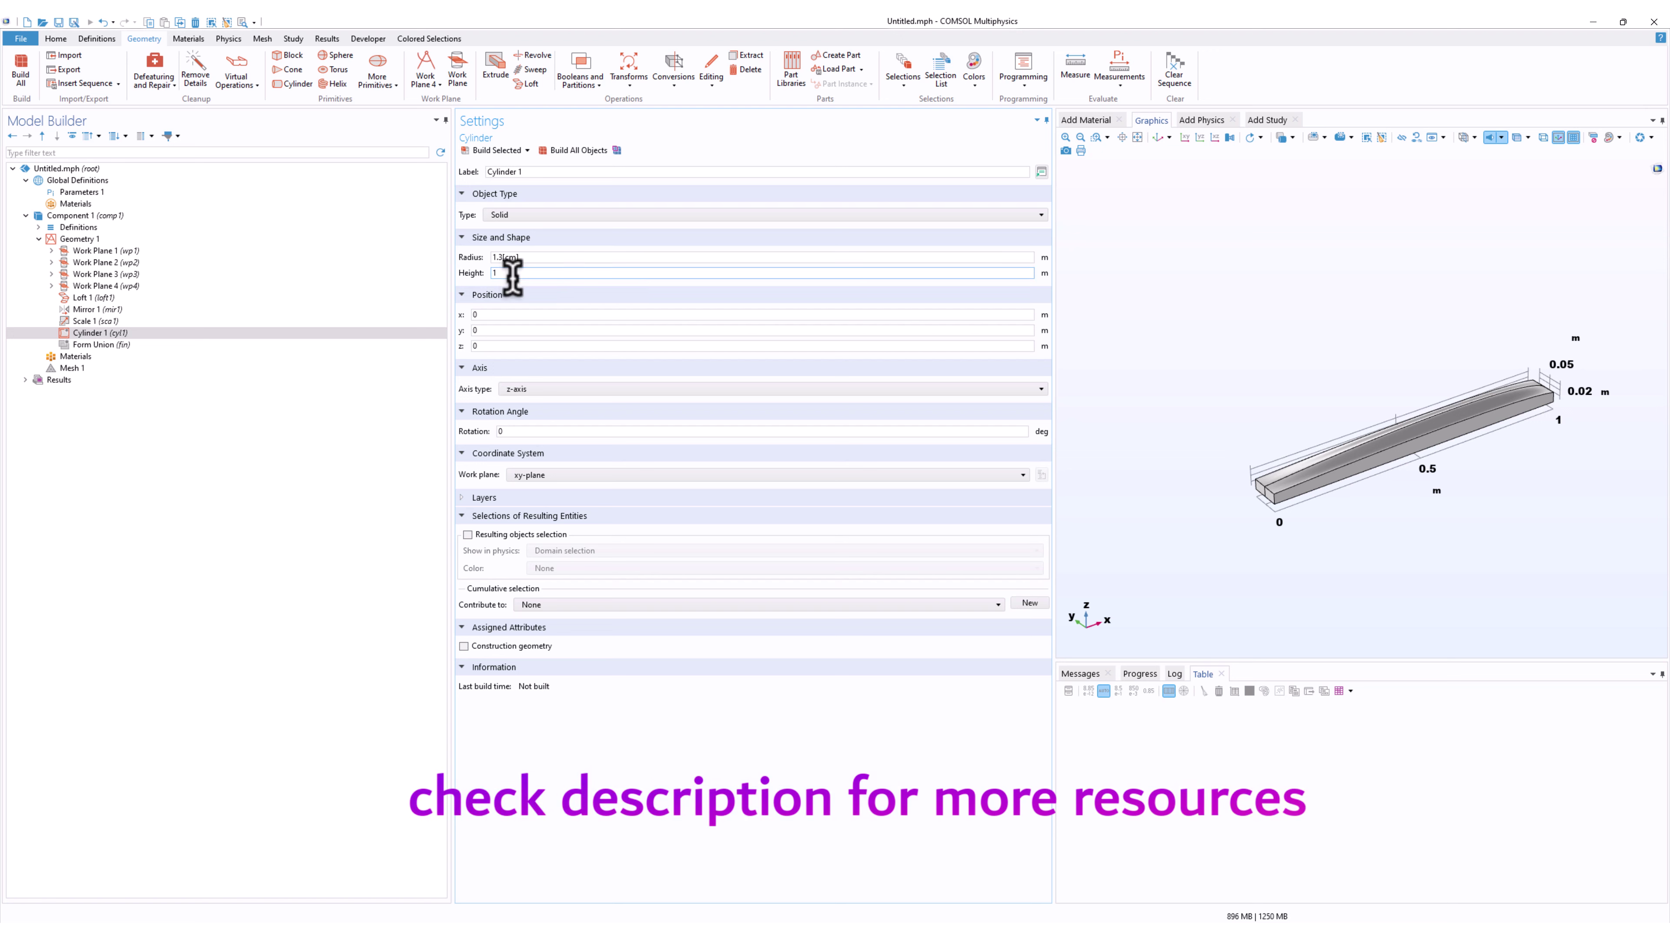
{"action": "type", "text": "45"}
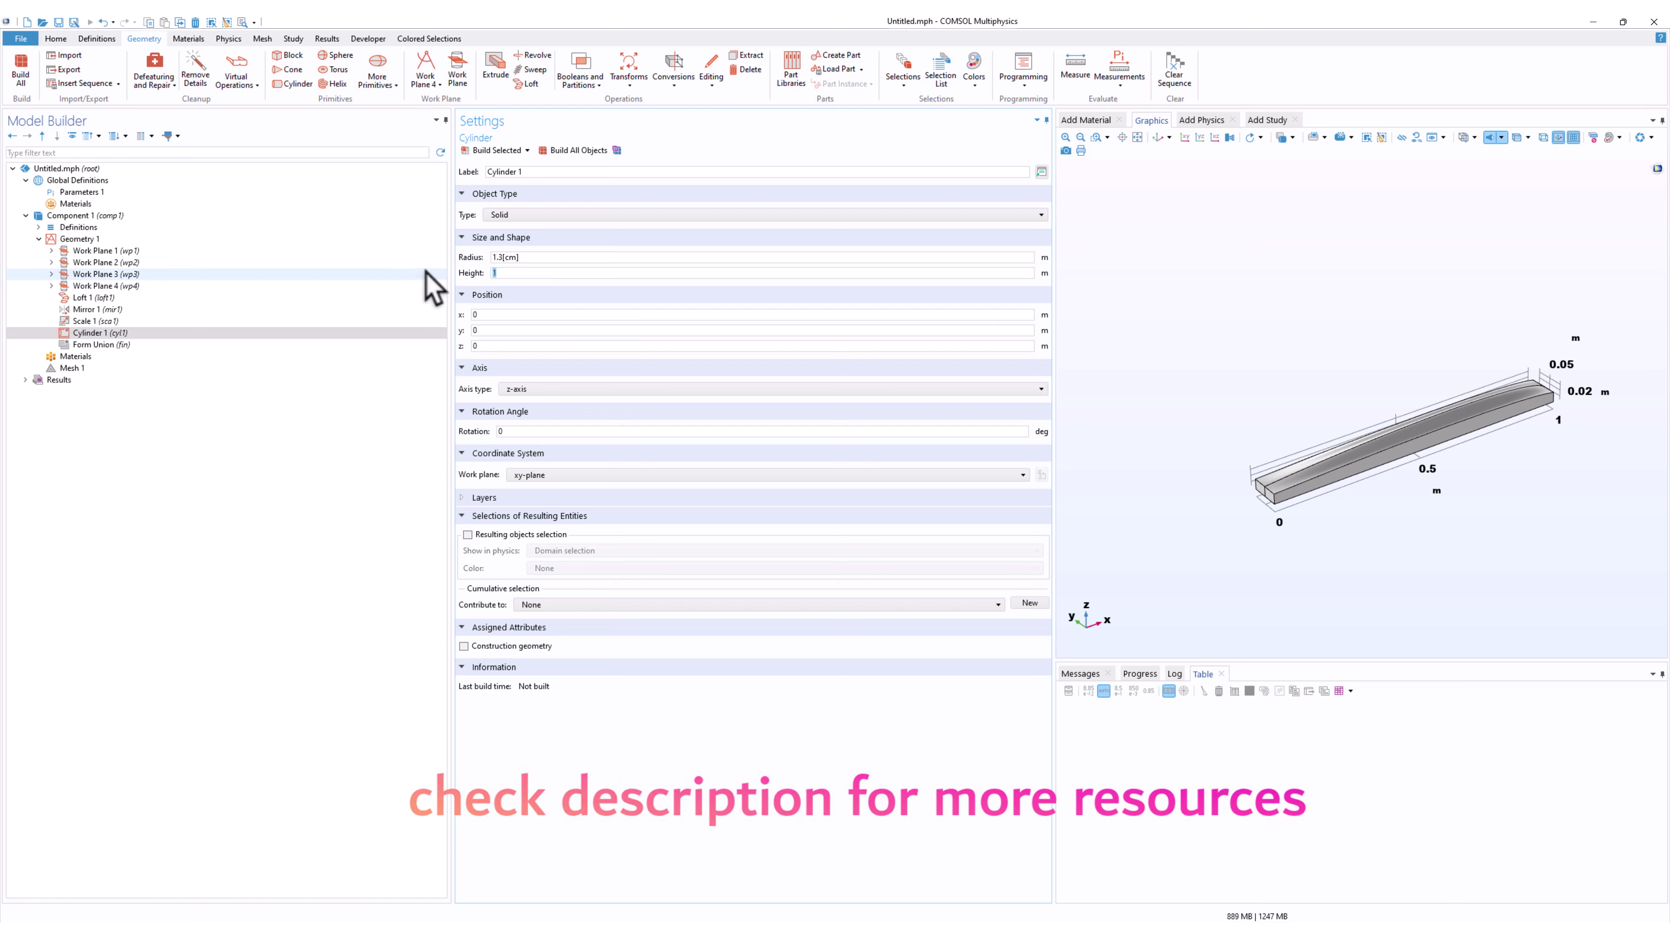
{"action": "type", "text": "[cm"}
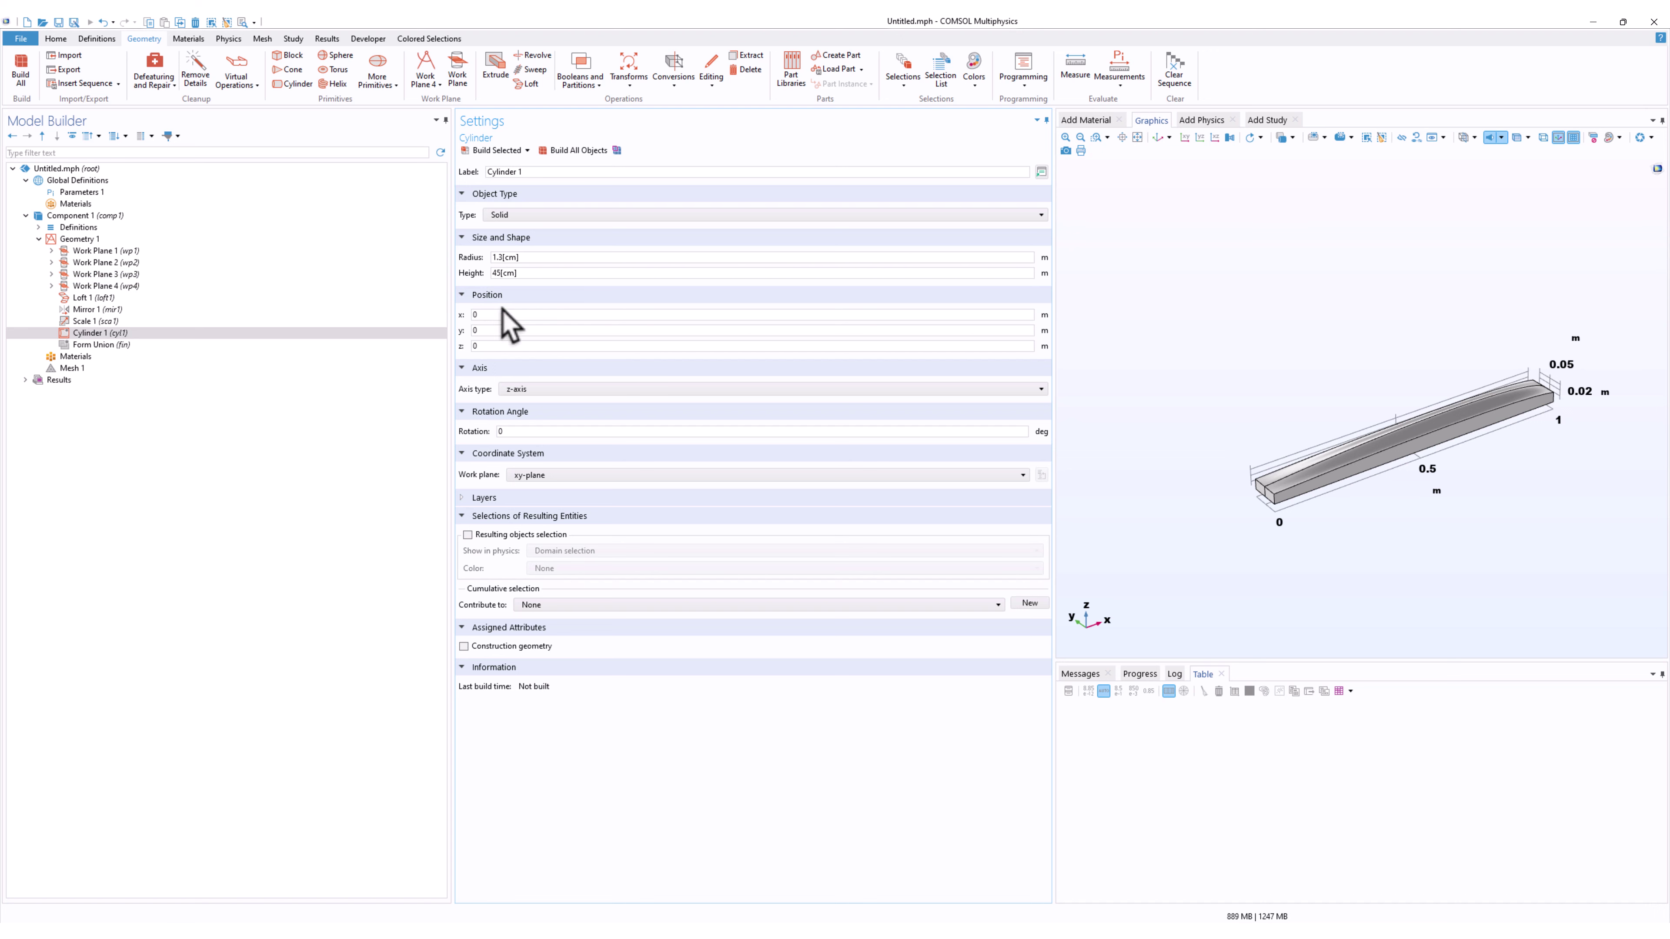
{"action": "double_click", "coordinate": [526, 272]}
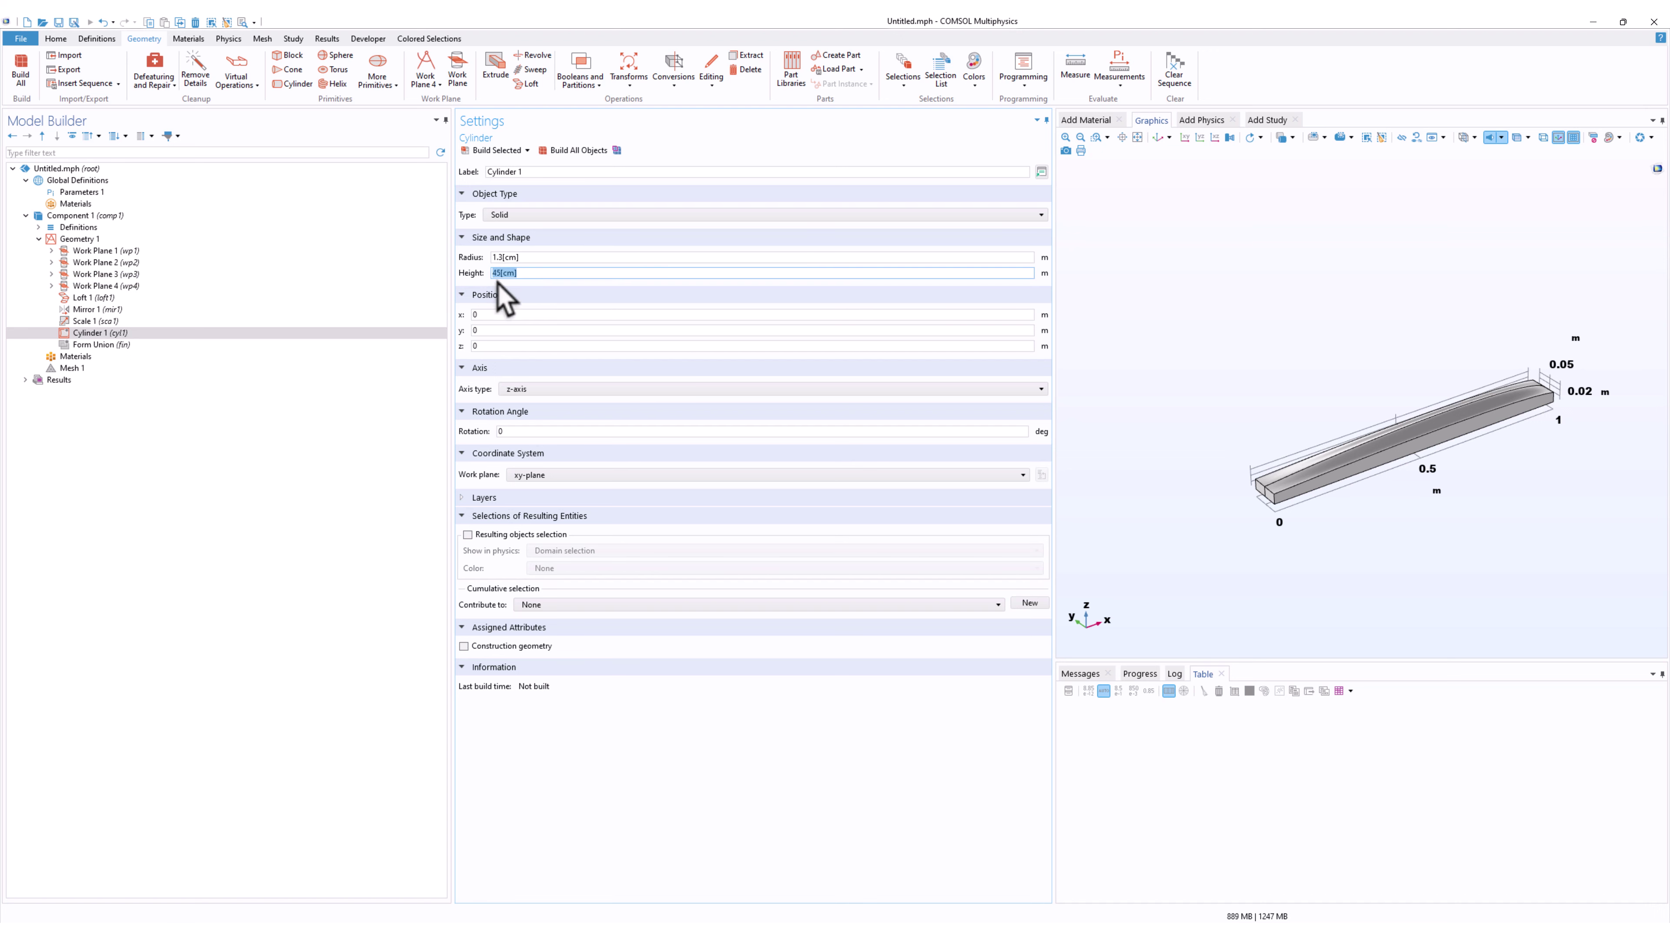
{"action": "double_click", "coordinate": [483, 315]}
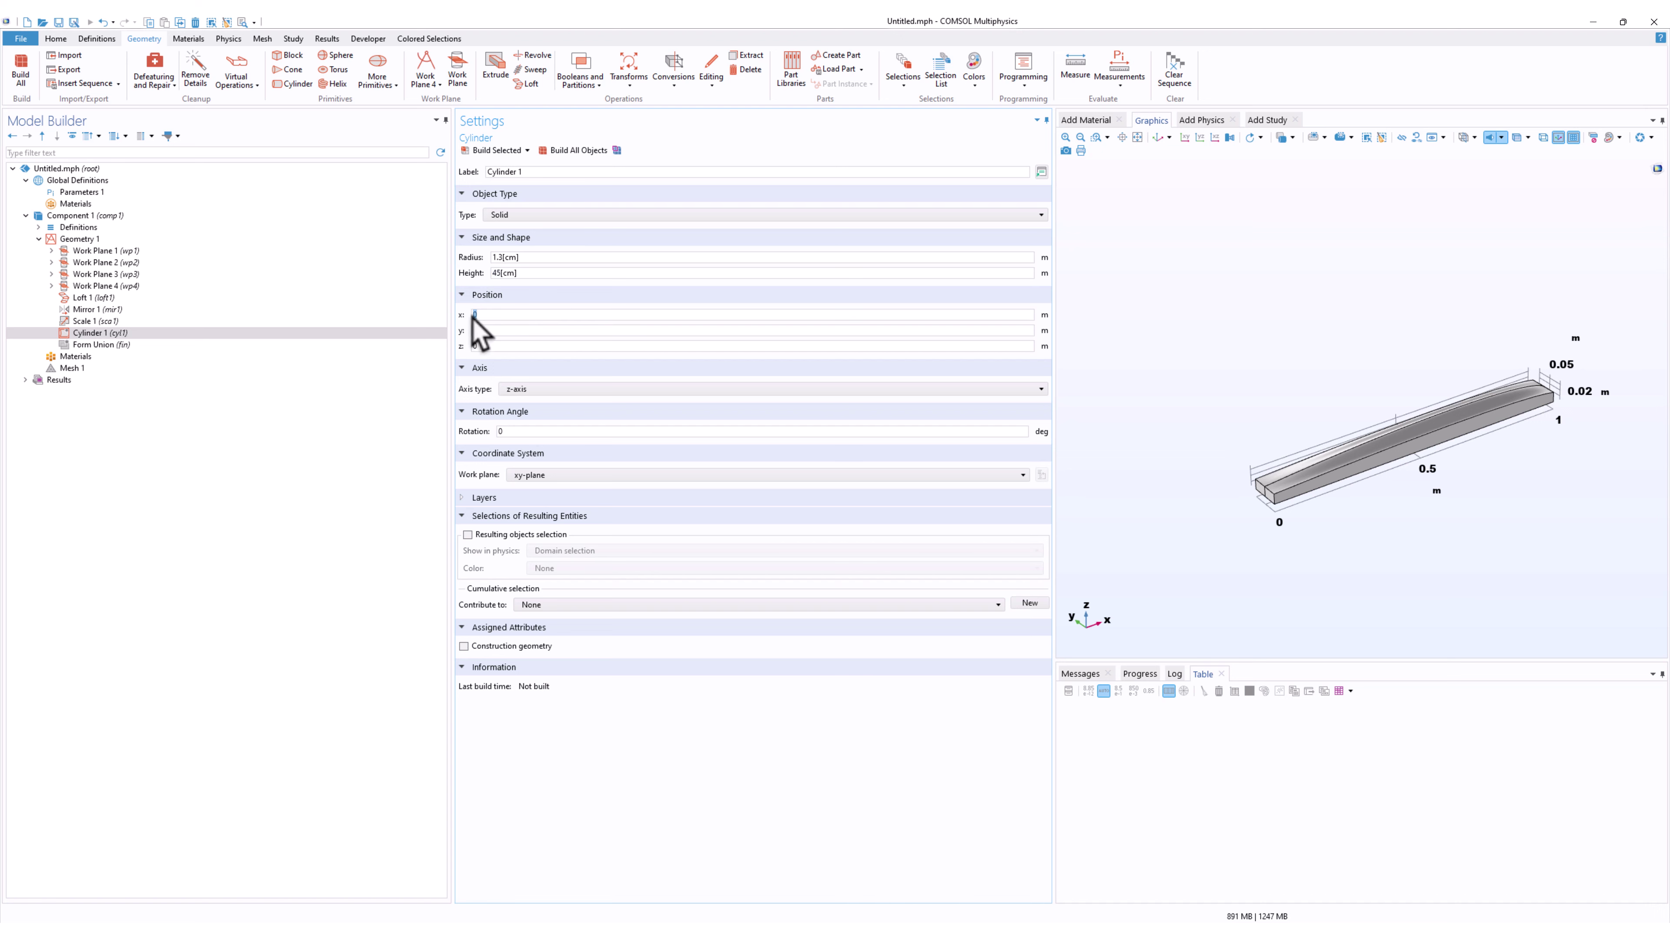
{"action": "type", "text": "-45["}
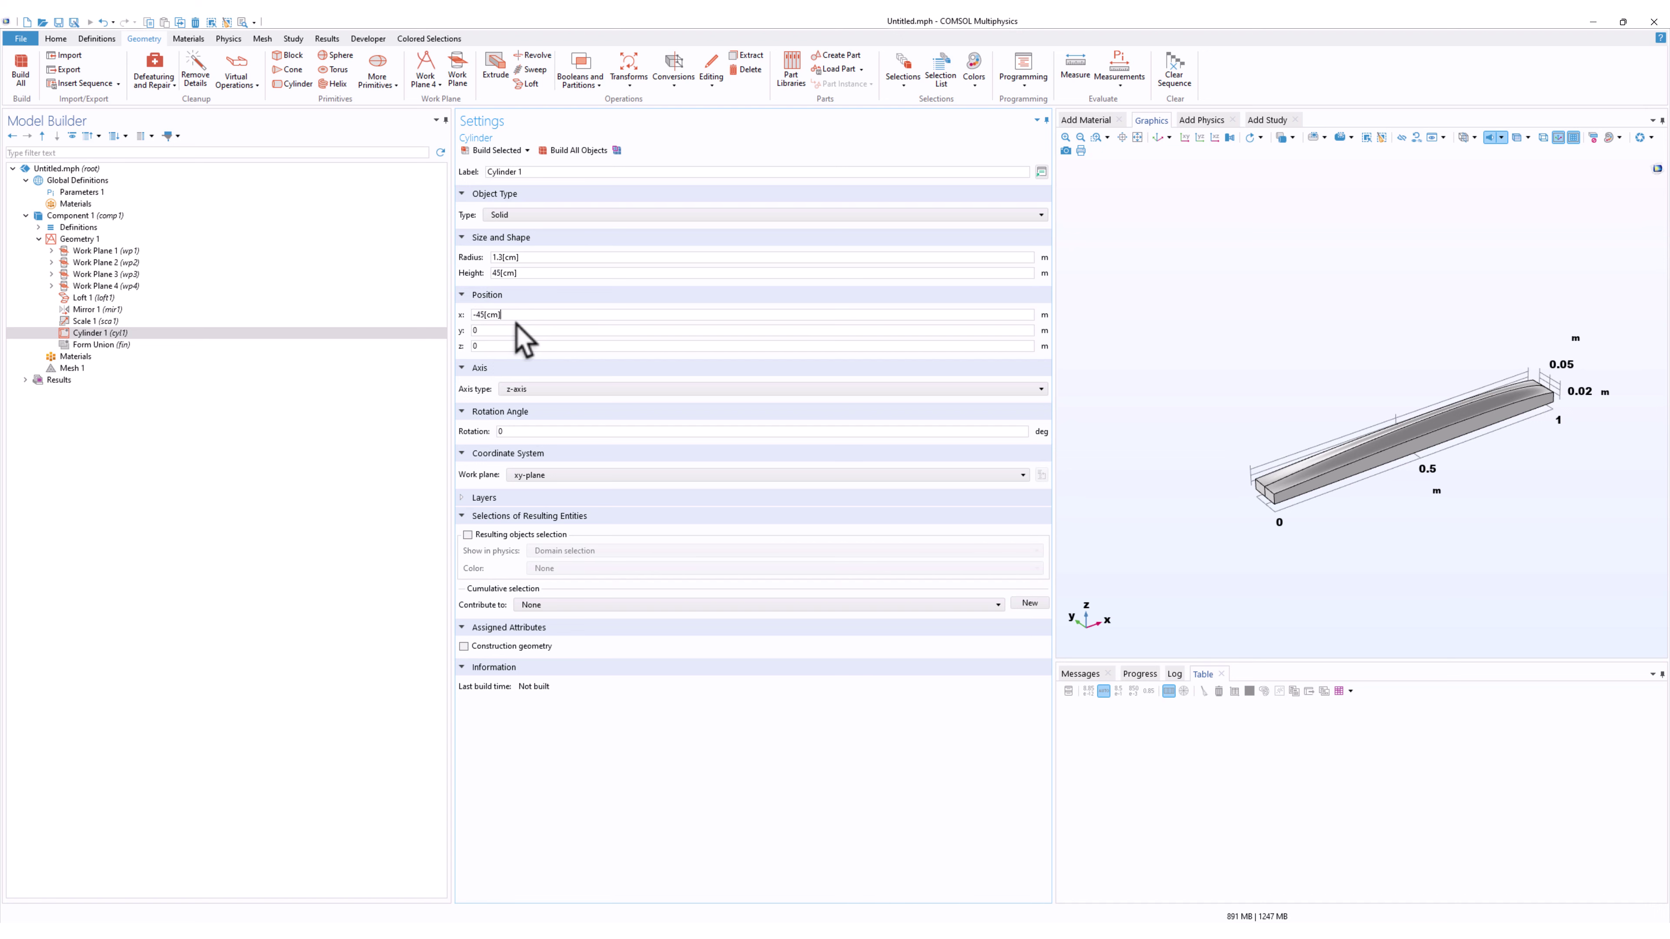
{"action": "type", "text": "cm]"}
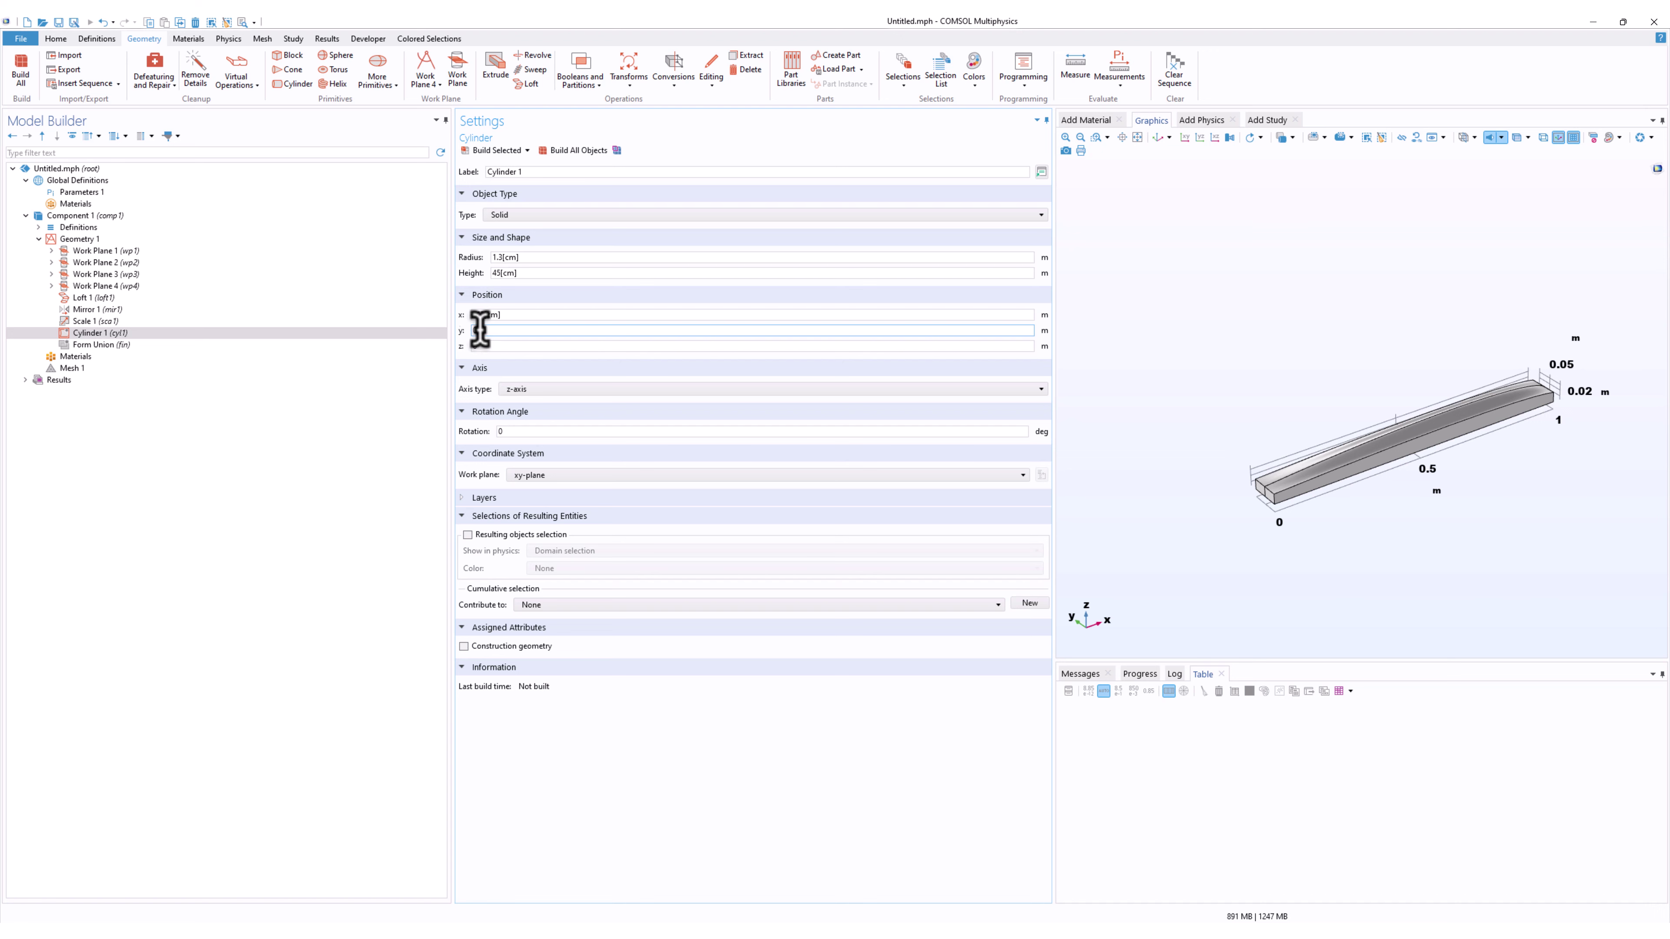
{"action": "key", "text": "Tab"}
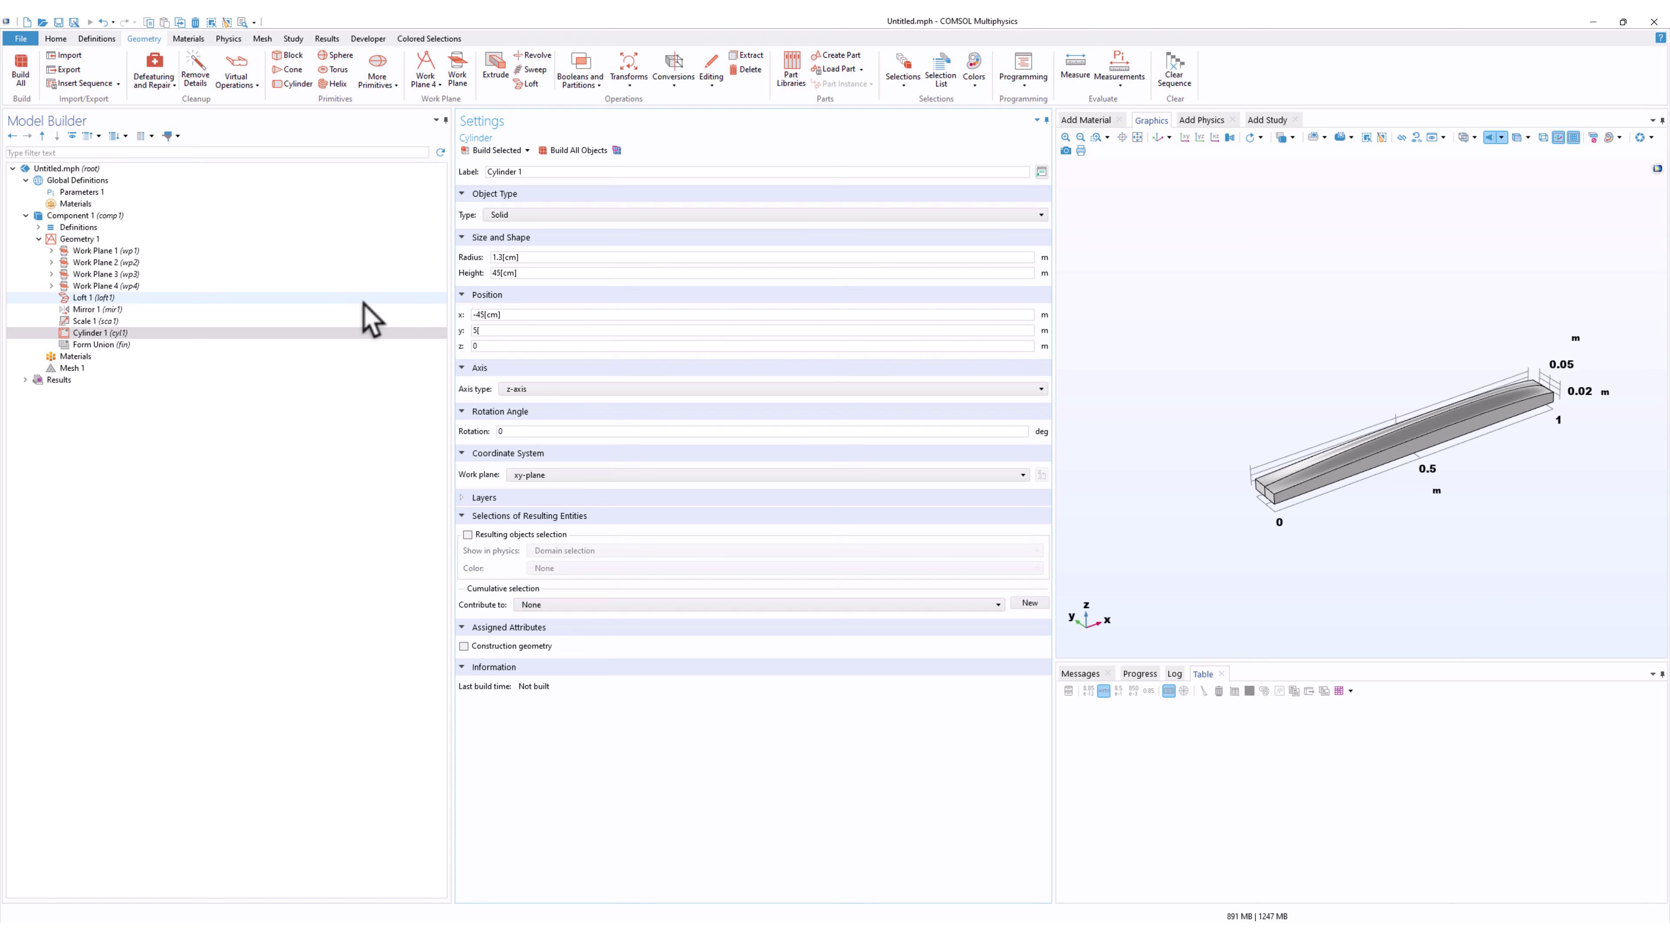
{"action": "type", "text": "5[cm]"}
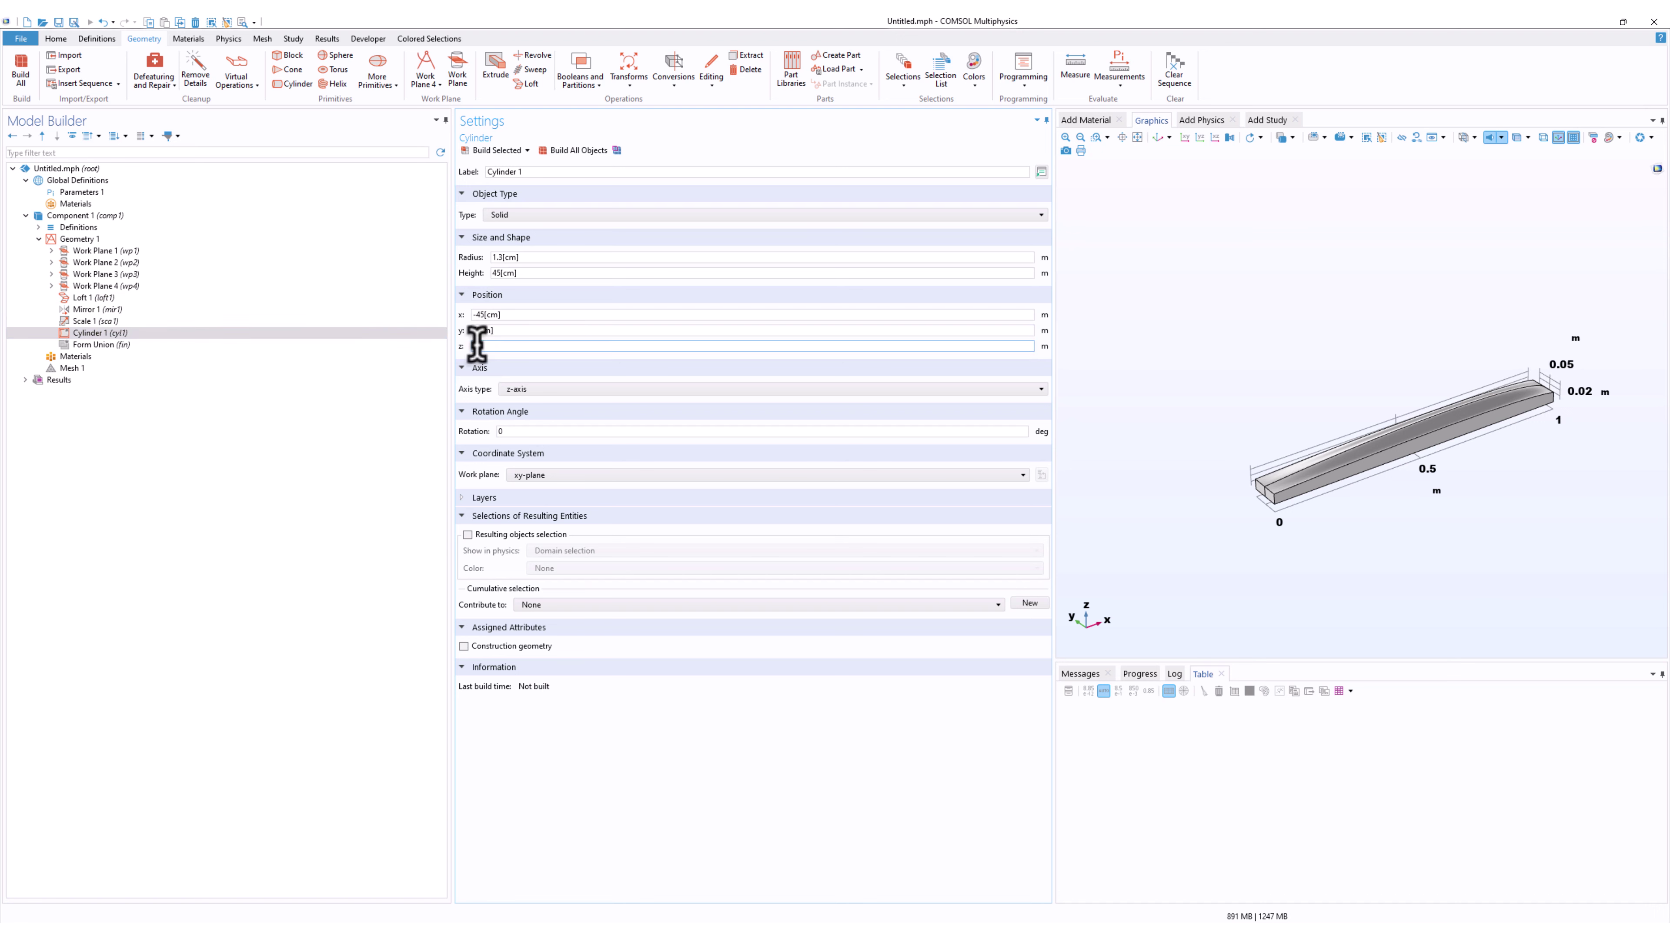
{"action": "left_click", "coordinate": [499, 150]}
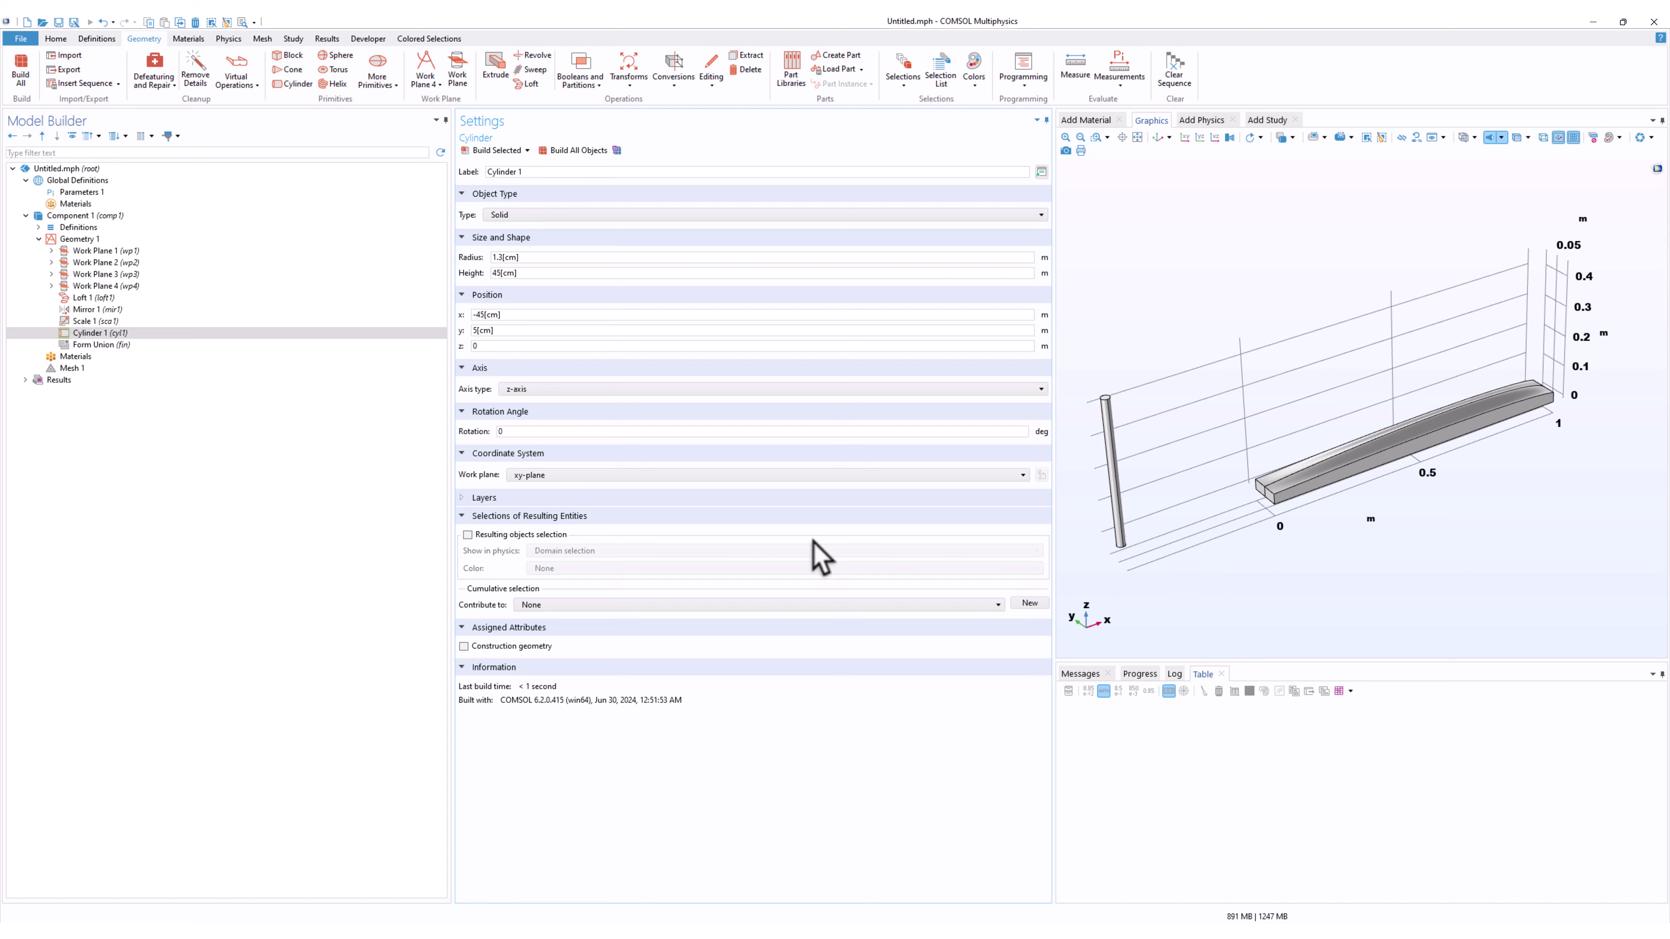
Set Cylinder 1's axis to the x-axis, rebuild, and inspect the shaft at the beam end.
{"action": "left_click", "coordinate": [530, 475]}
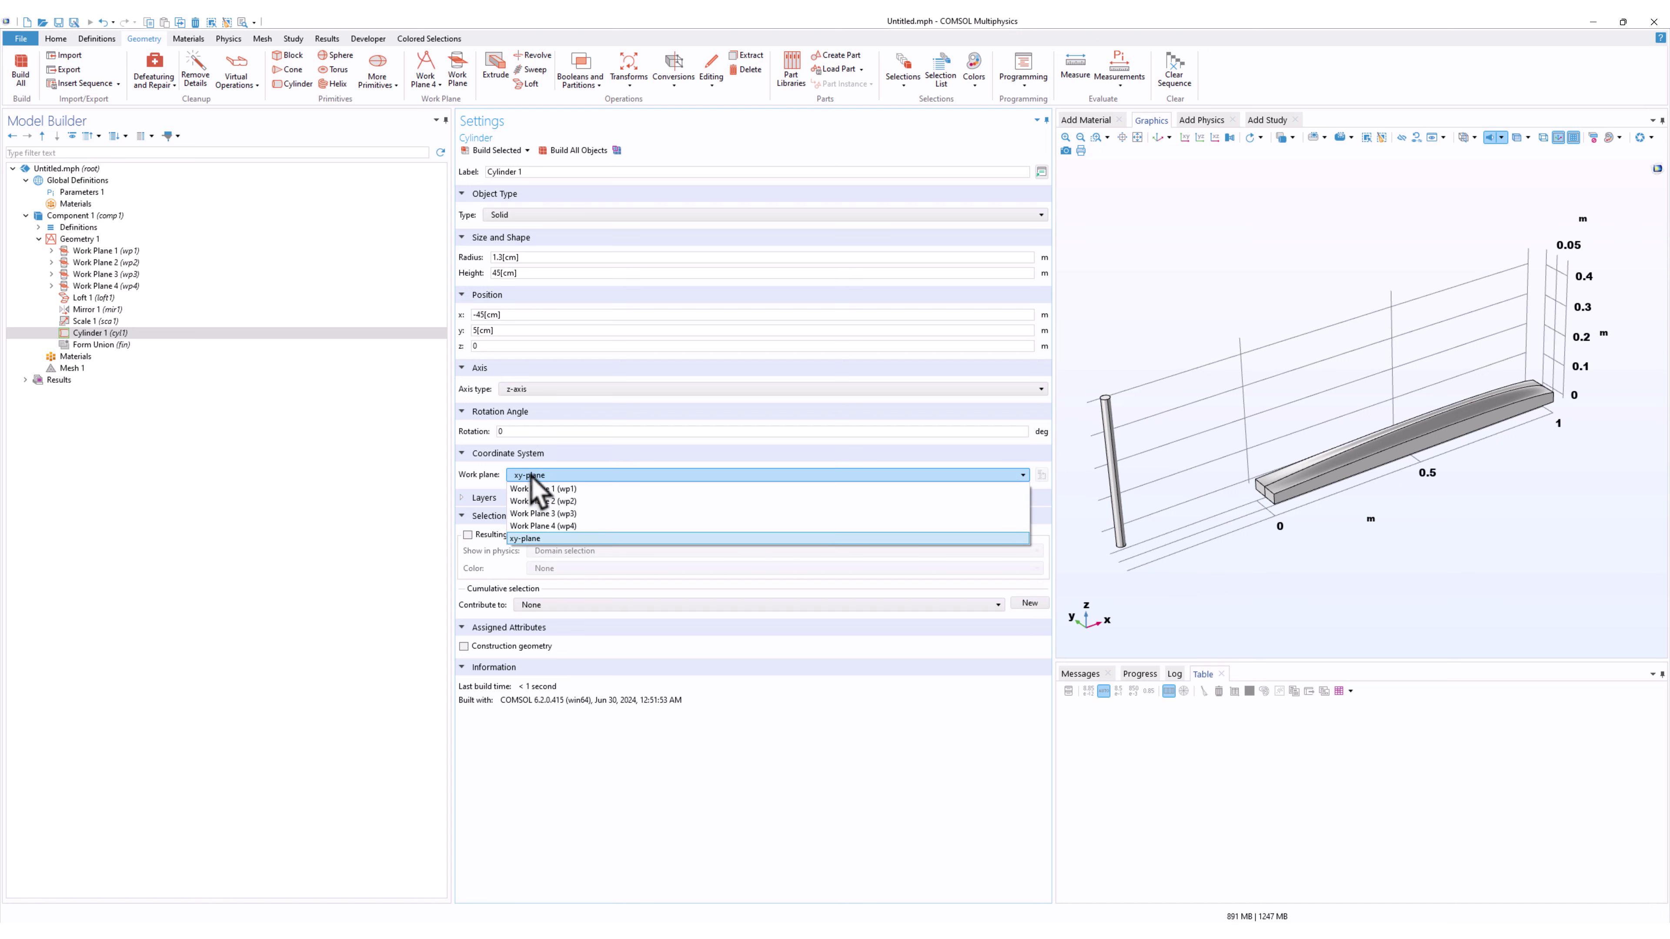
{"action": "left_click", "coordinate": [531, 477]}
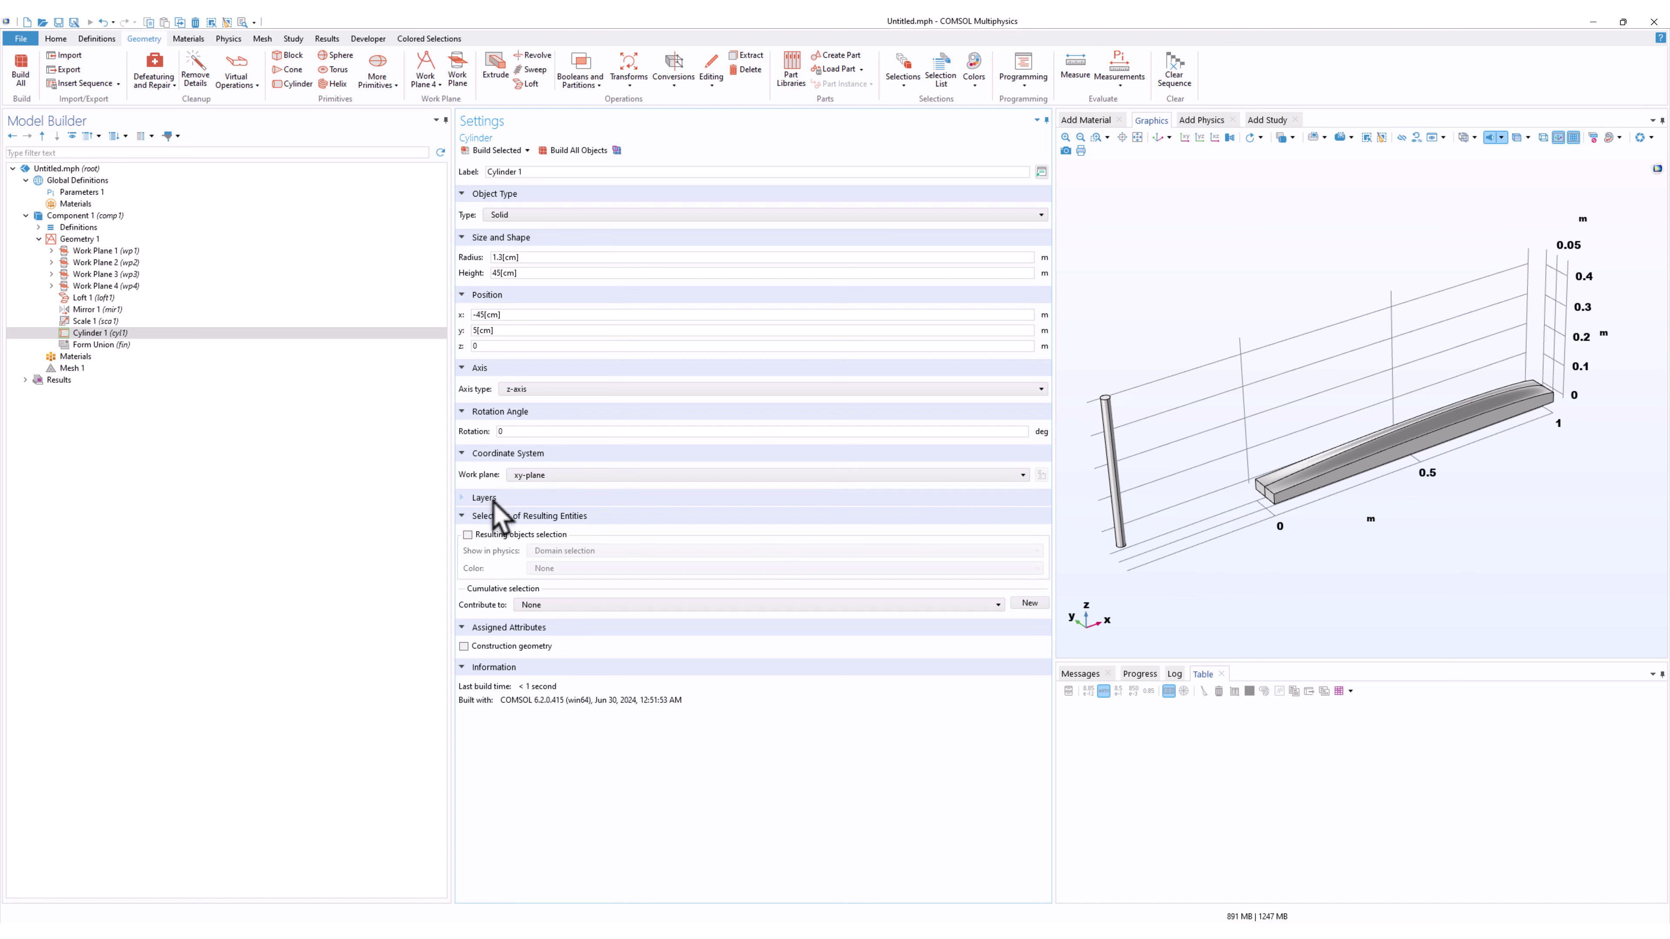
{"action": "left_click", "coordinate": [530, 390]}
{"action": "left_click", "coordinate": [529, 403]}
{"action": "left_click", "coordinate": [496, 150]}
{"action": "left_click_drag", "start_coordinate": [1267, 489], "coordinate": [1302, 549]}
{"action": "left_click_drag", "start_coordinate": [1300, 542], "coordinate": [1294, 567]}
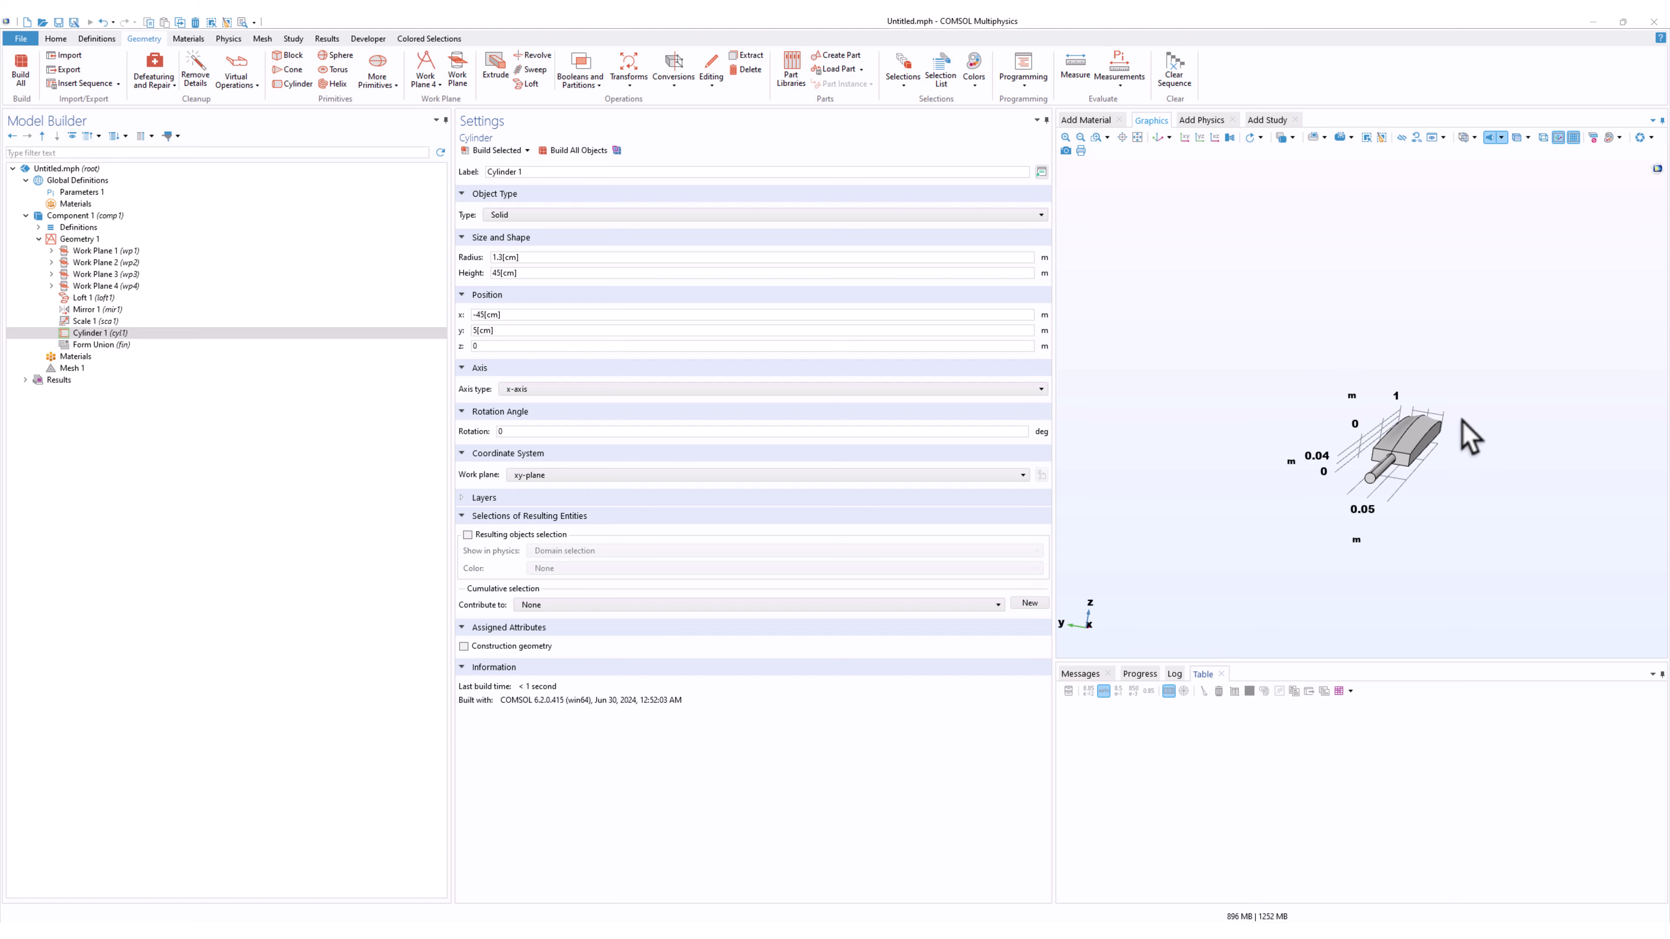
{"action": "scroll", "coordinate": [1461, 436], "scroll_direction": "up", "scroll_amount": 5}
{"action": "right_click_drag", "start_coordinate": [1601, 553], "coordinate": [1514, 534]}
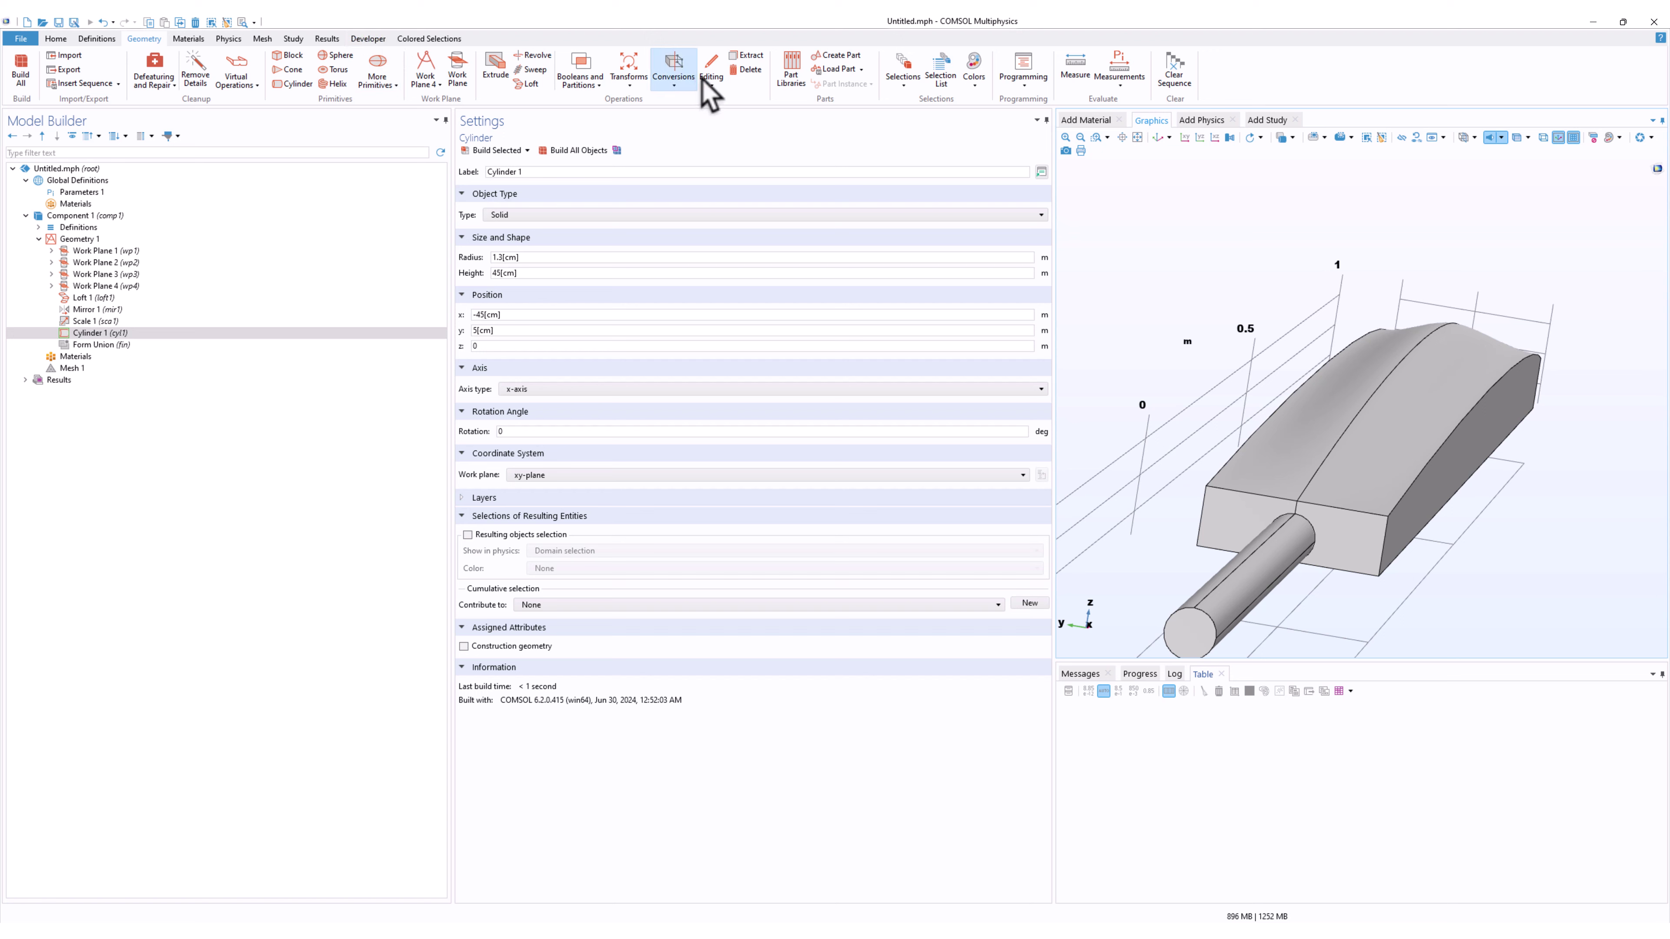
Add a Fillet on one beam half's curved top edge with radius 0.001 and build it.
{"action": "left_click", "coordinate": [670, 88]}
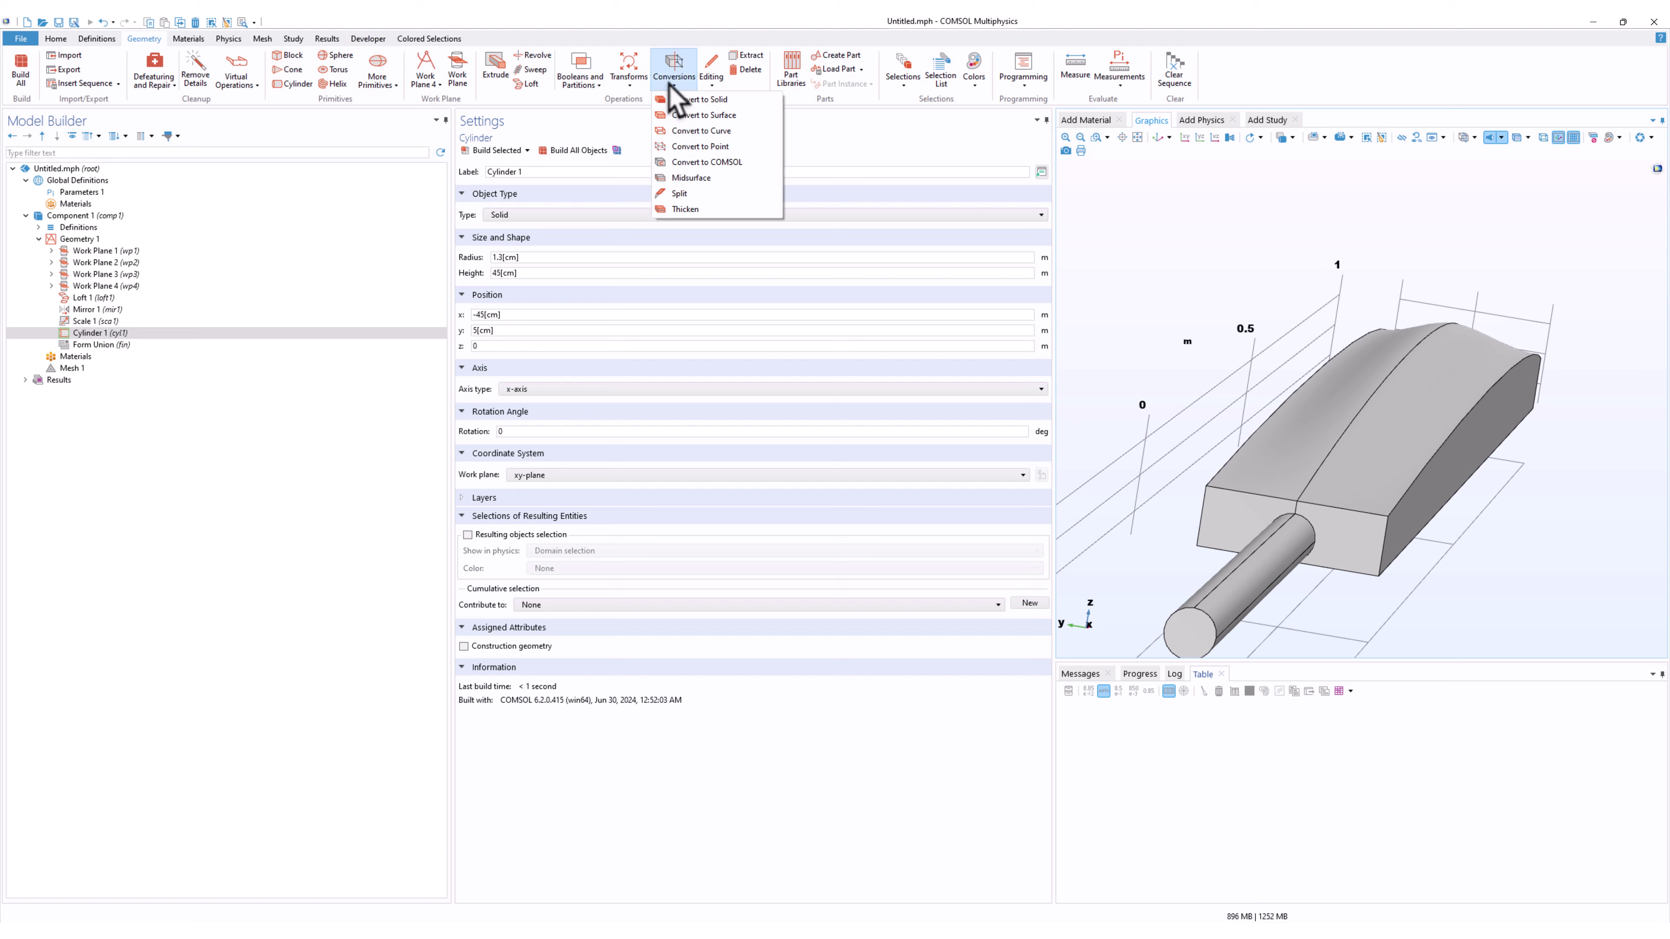
{"action": "left_click", "coordinate": [710, 85]}
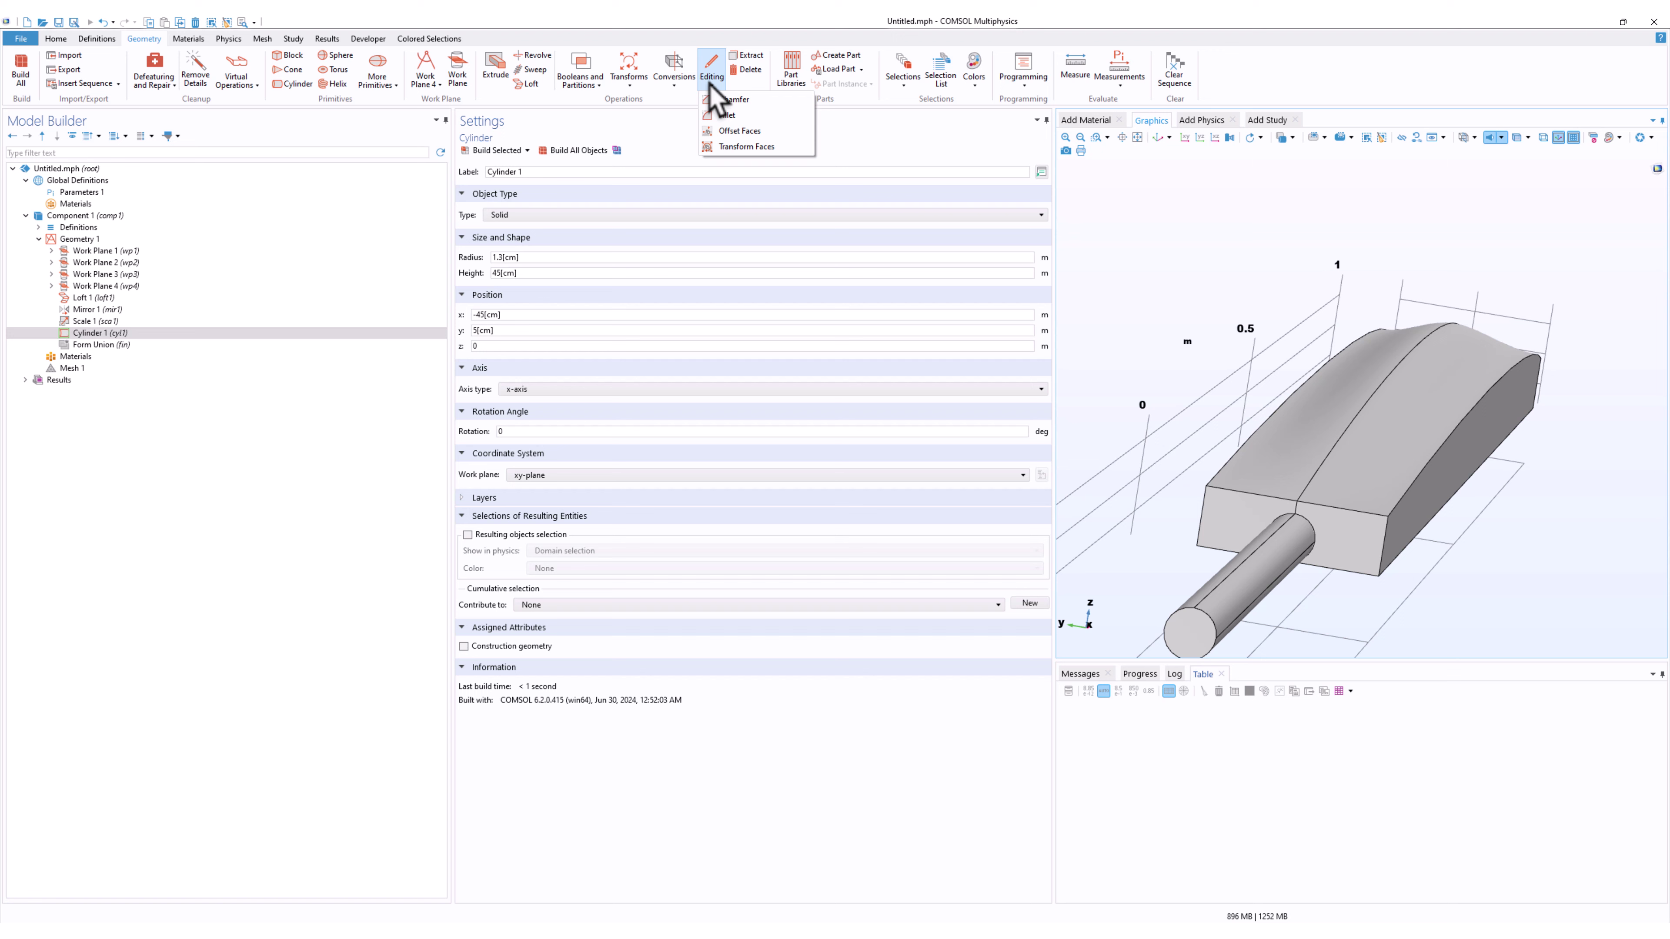
{"action": "left_click", "coordinate": [726, 115]}
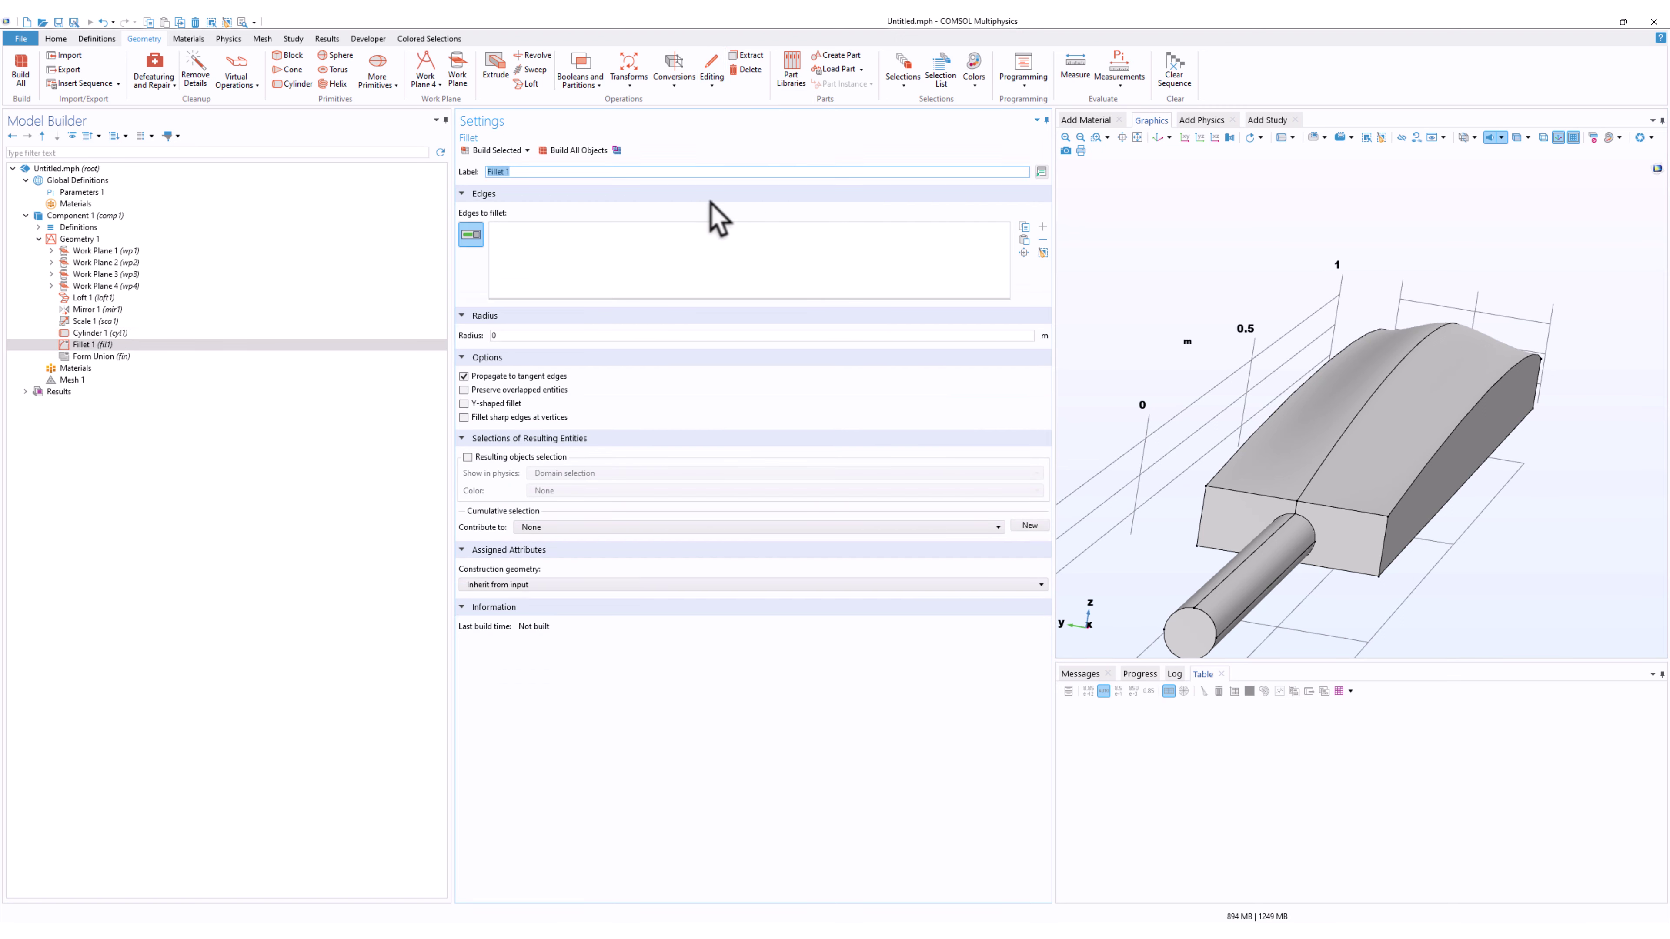
{"action": "left_click", "coordinate": [1484, 413]}
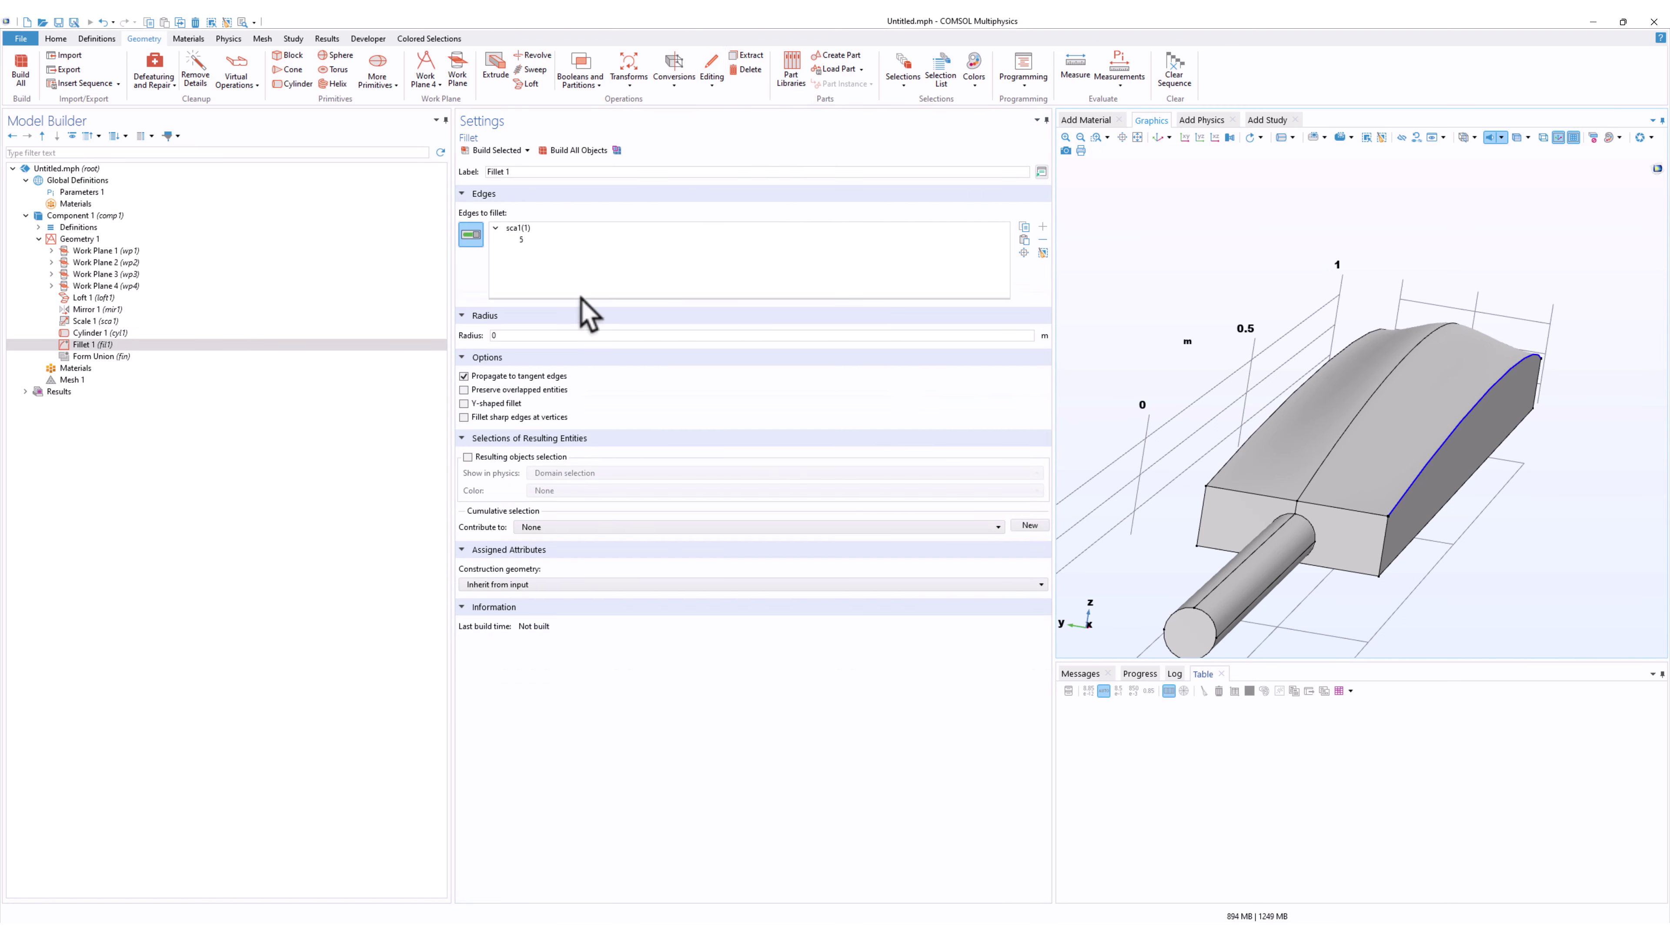
{"action": "double_click", "coordinate": [555, 337]}
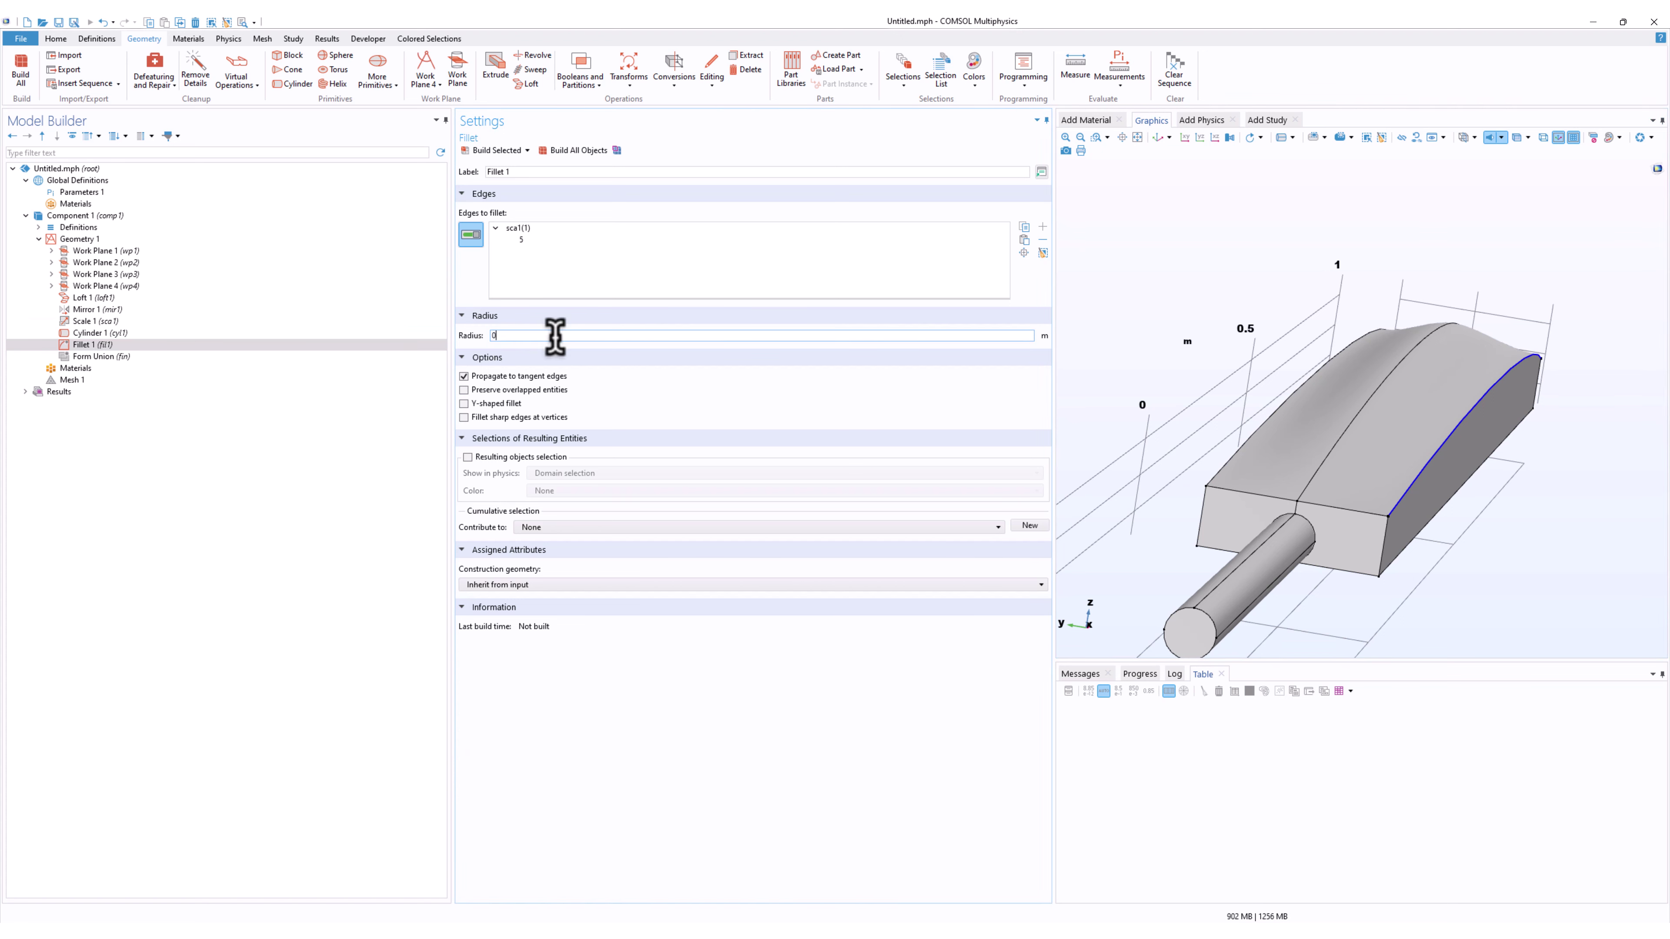
{"action": "type", "text": "0.001"}
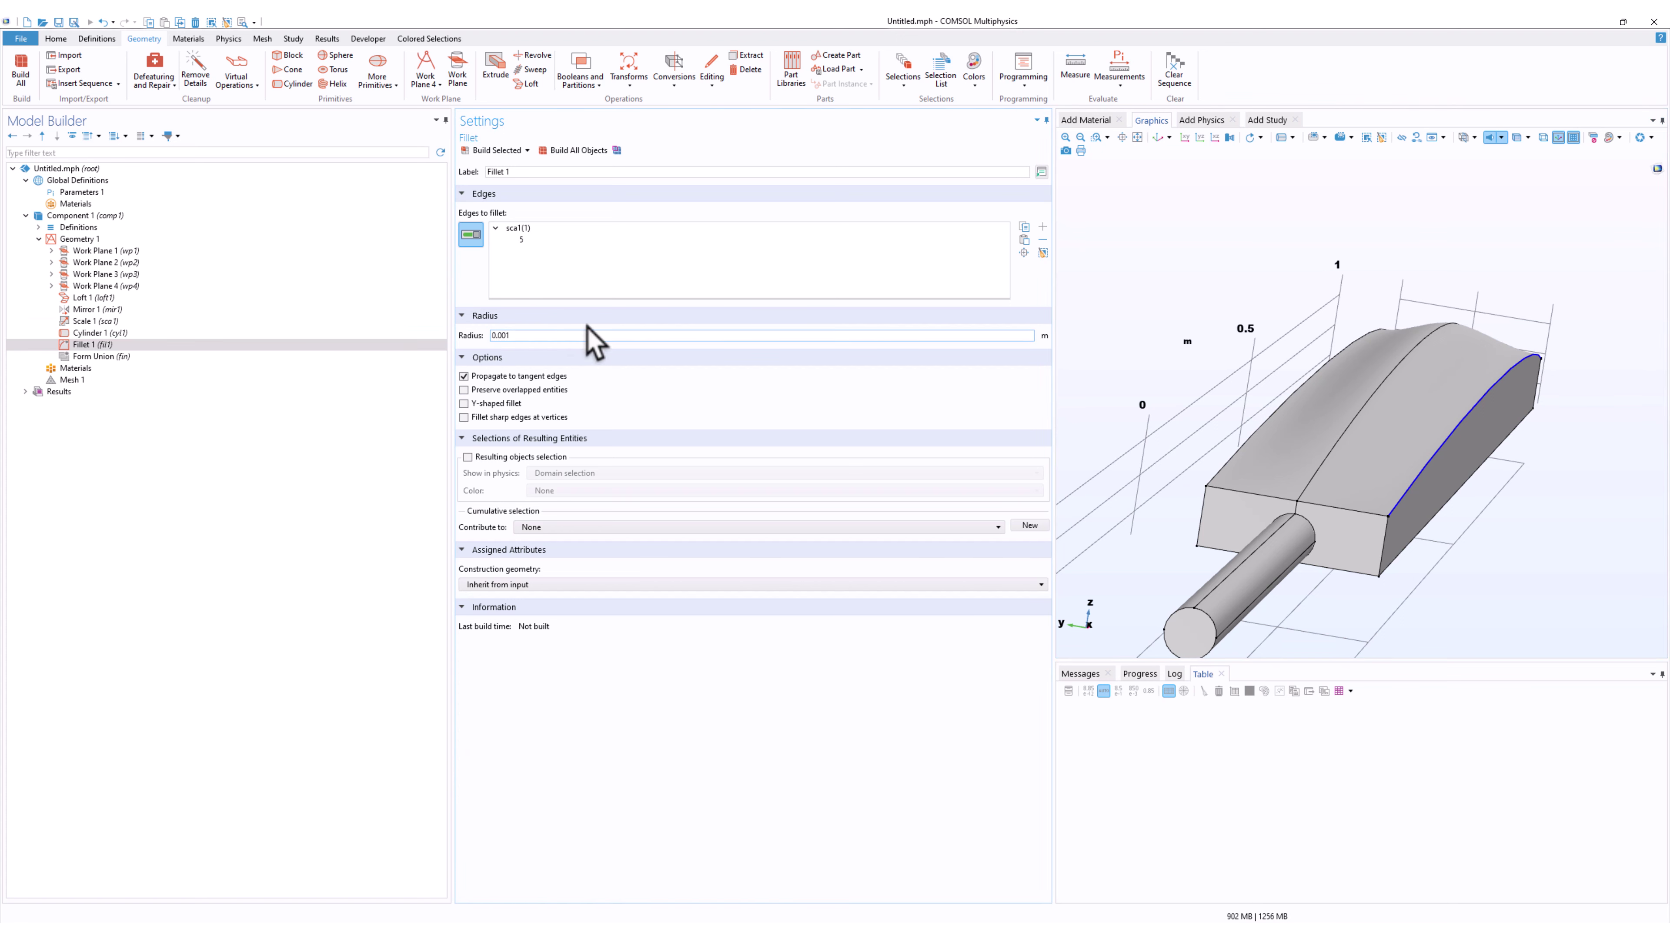
{"action": "left_click", "coordinate": [501, 151]}
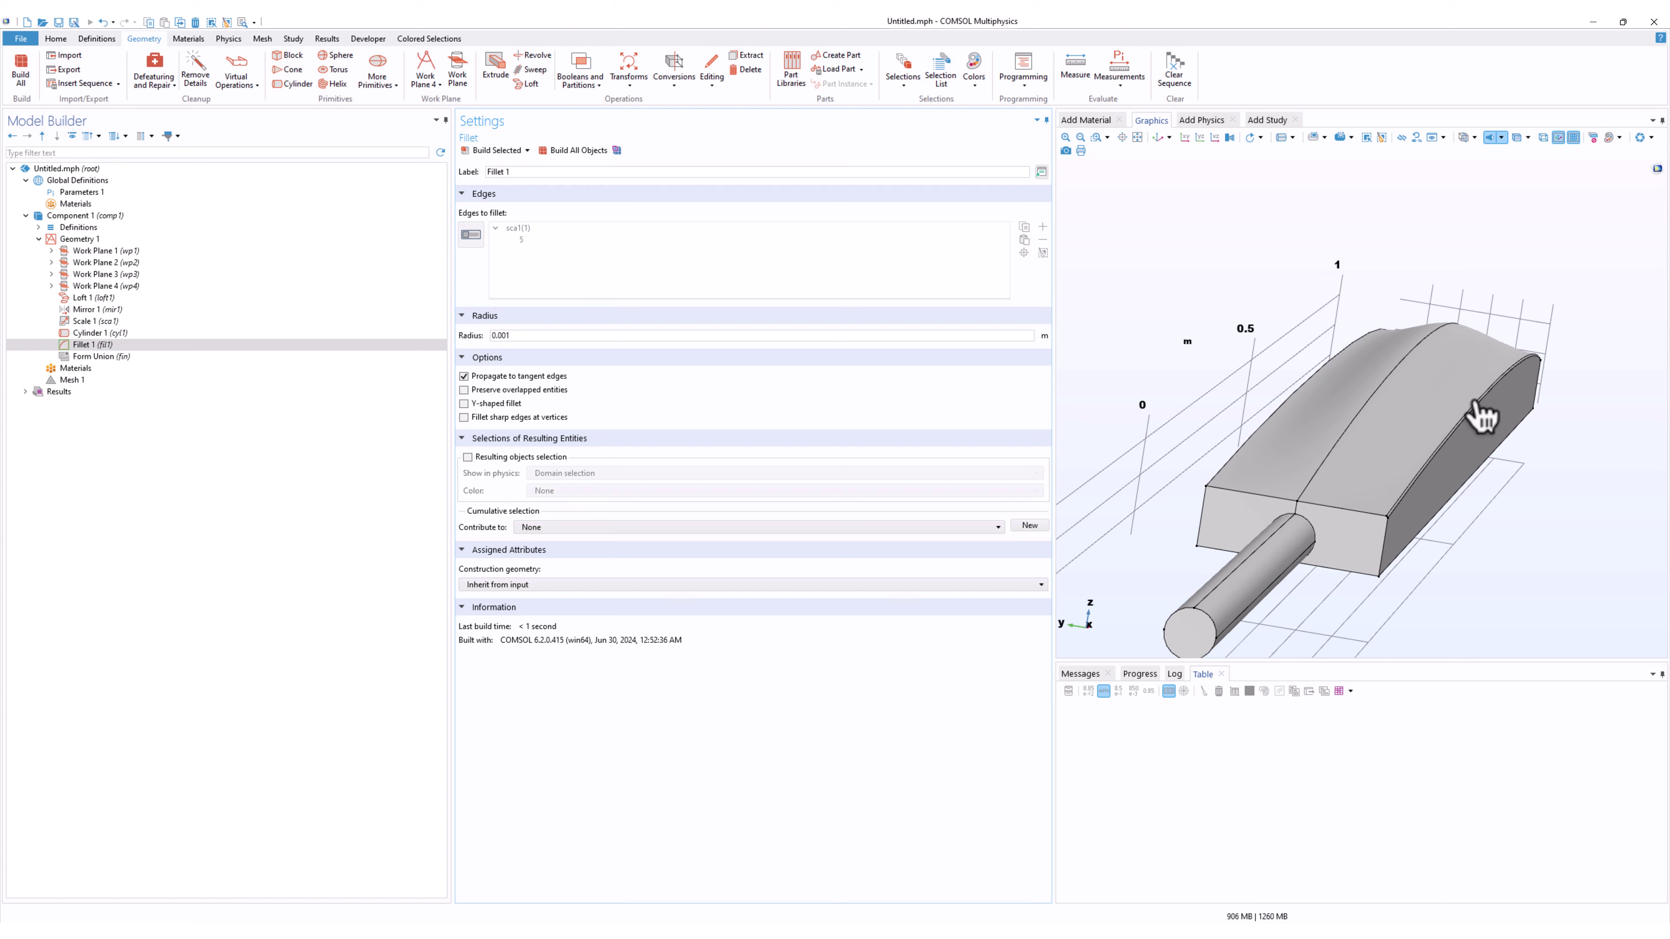
Change the fillet radius to 0.005 and rebuild the geometry.
{"action": "scroll", "coordinate": [1477, 421], "scroll_direction": "up", "scroll_amount": 5}
{"action": "scroll", "coordinate": [1440, 438], "scroll_direction": "down", "scroll_amount": 5}
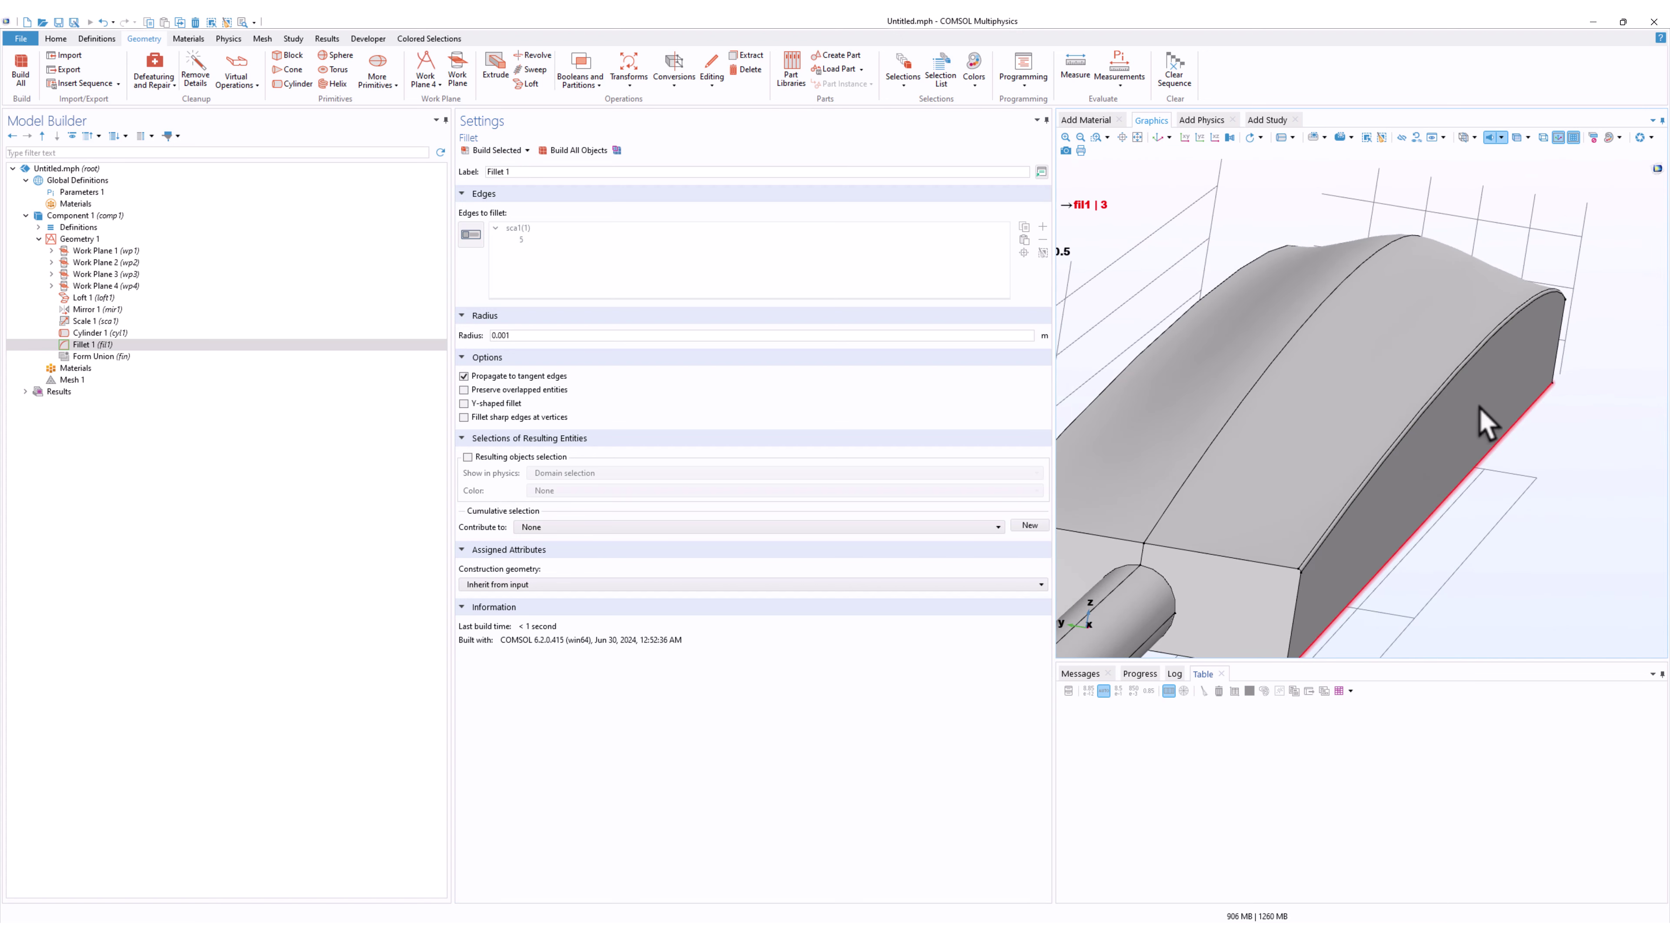
{"action": "left_click", "coordinate": [523, 336]}
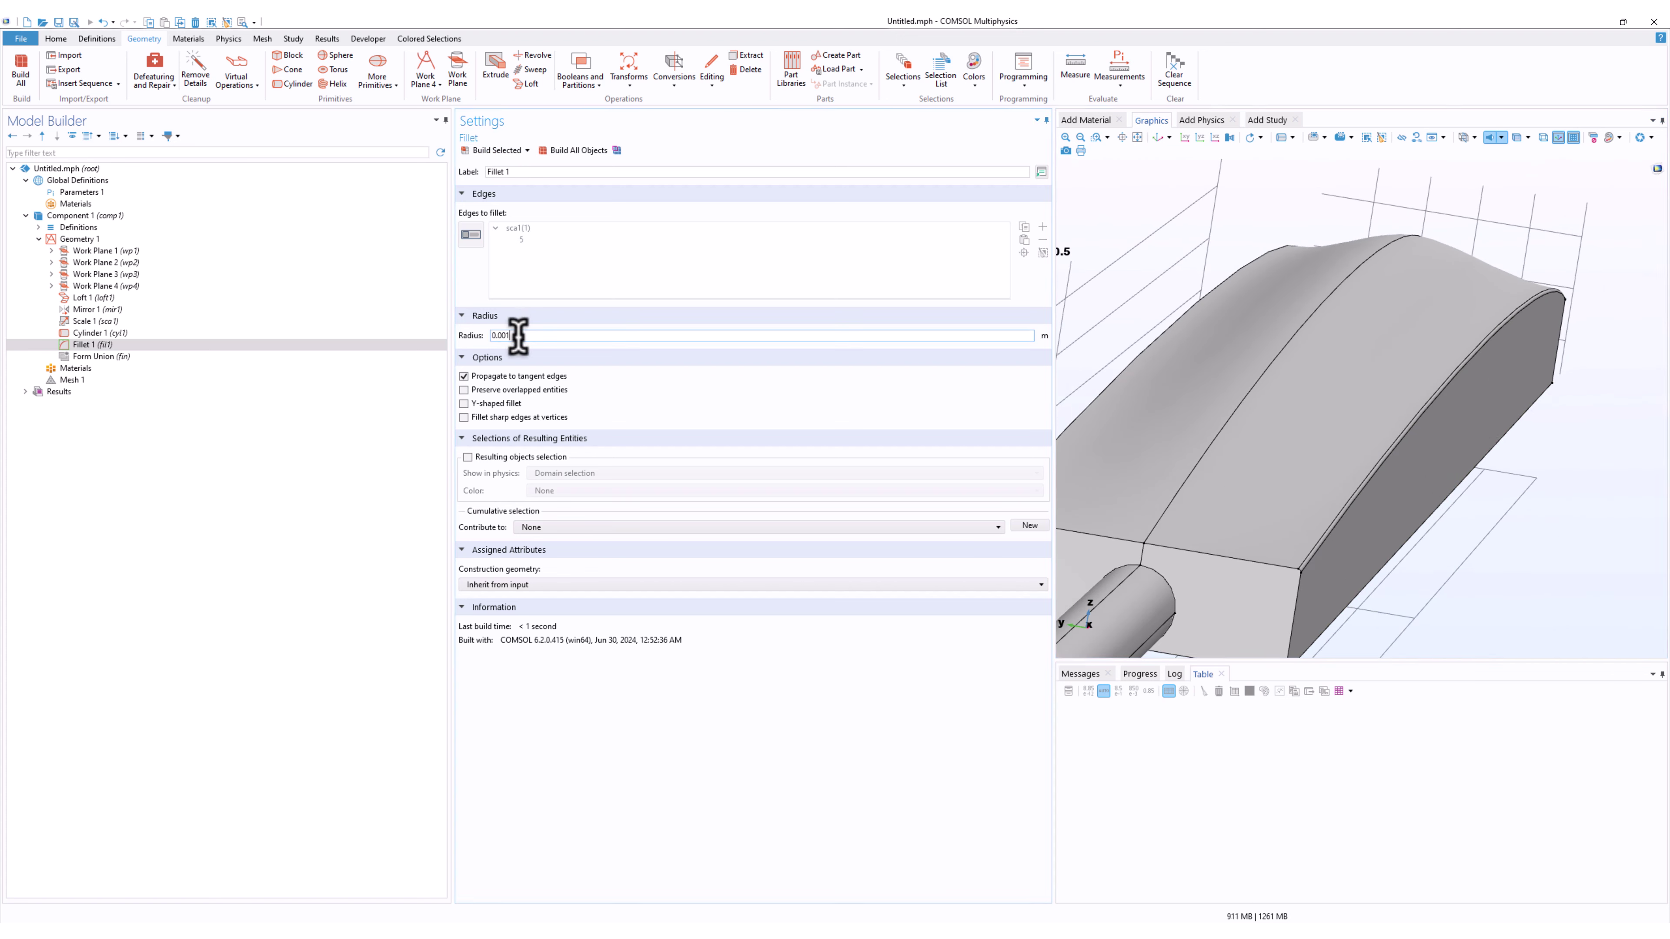
{"action": "key", "text": "BackSpace"}
{"action": "type", "text": "5"}
{"action": "left_click", "coordinate": [577, 151]}
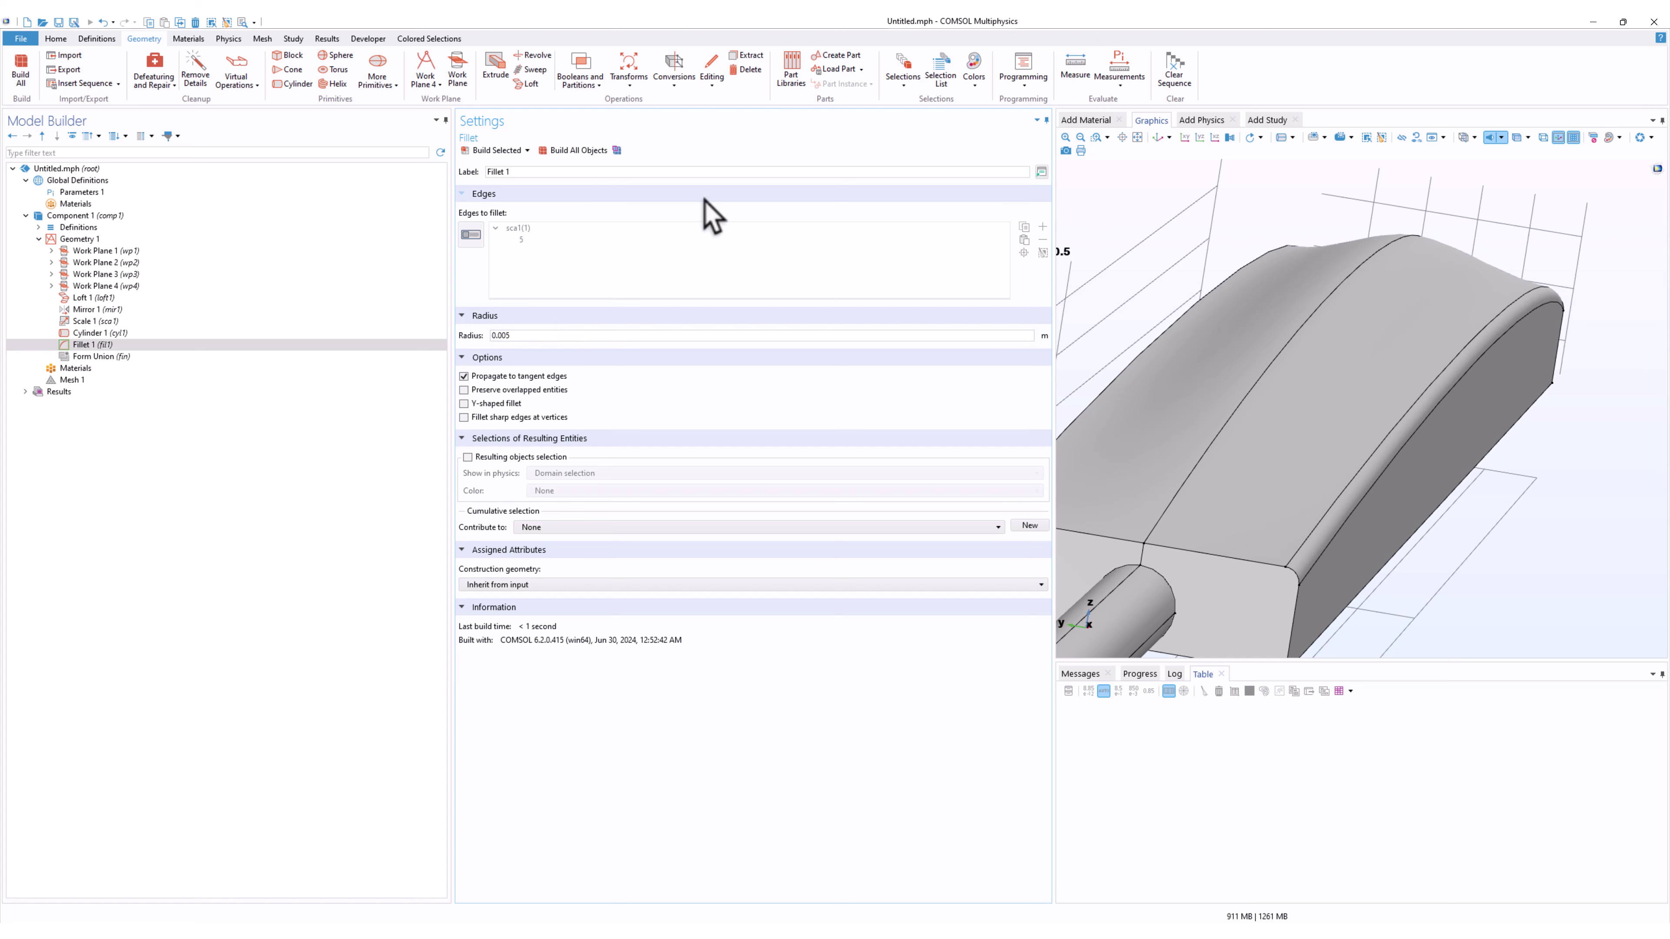
Add the other half's curved top edge to the fillet, rebuild, and inspect the rounded edges.
{"action": "scroll", "coordinate": [1641, 458], "scroll_direction": "down", "scroll_amount": 5}
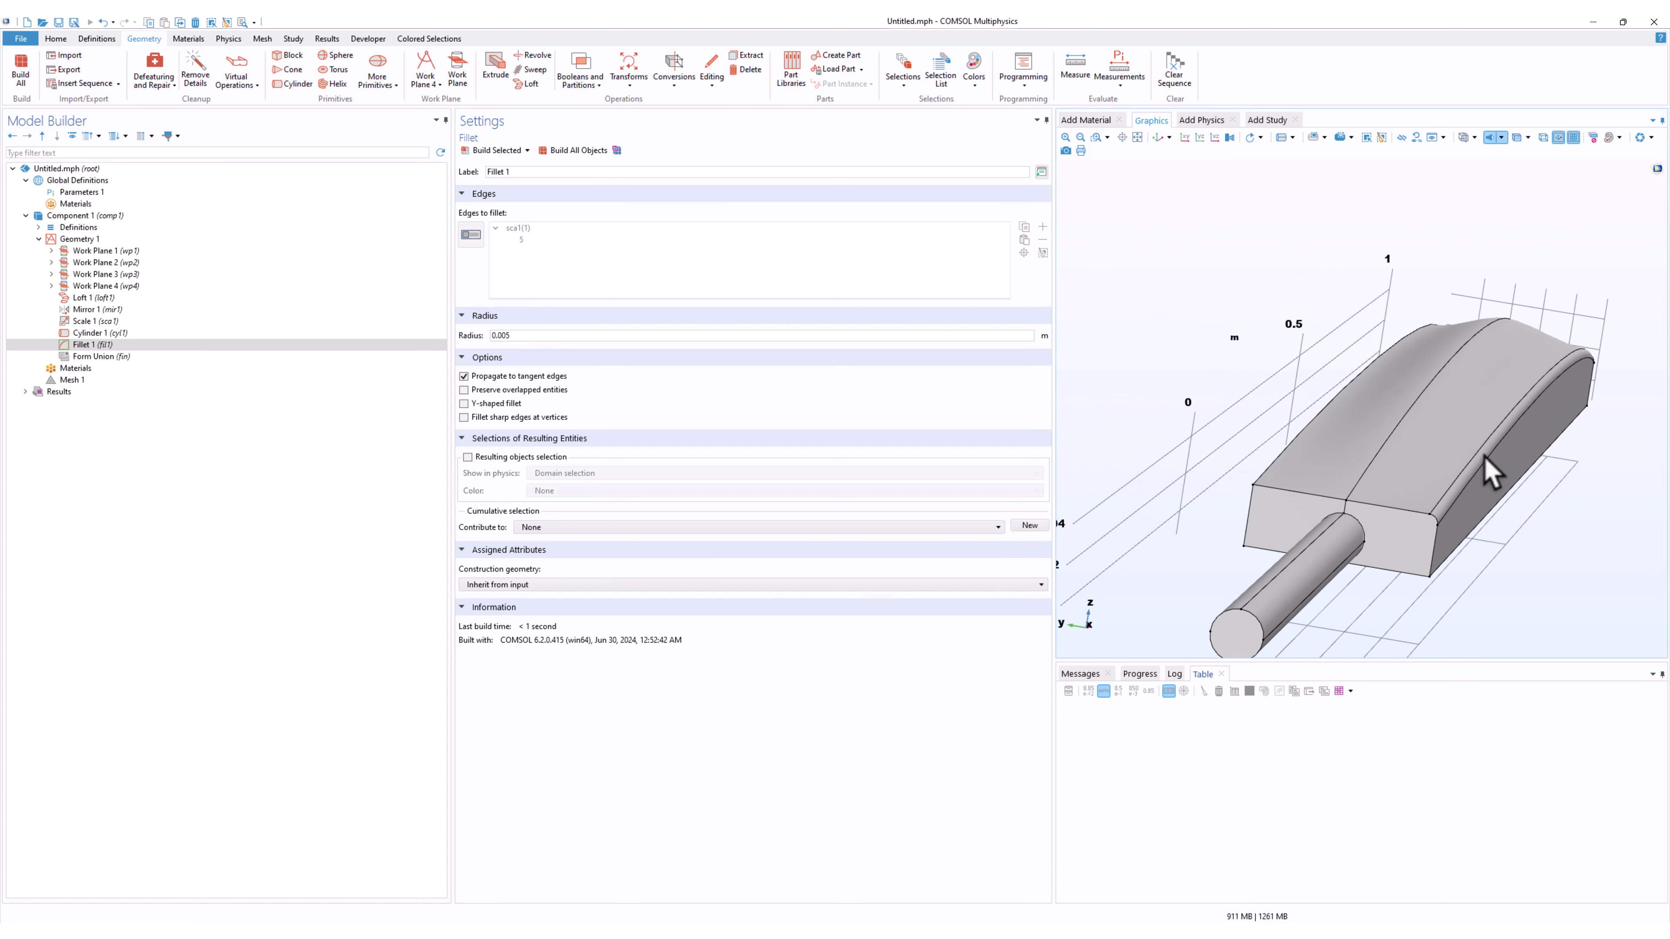
{"action": "left_click", "coordinate": [489, 239]}
{"action": "left_click", "coordinate": [1321, 427]}
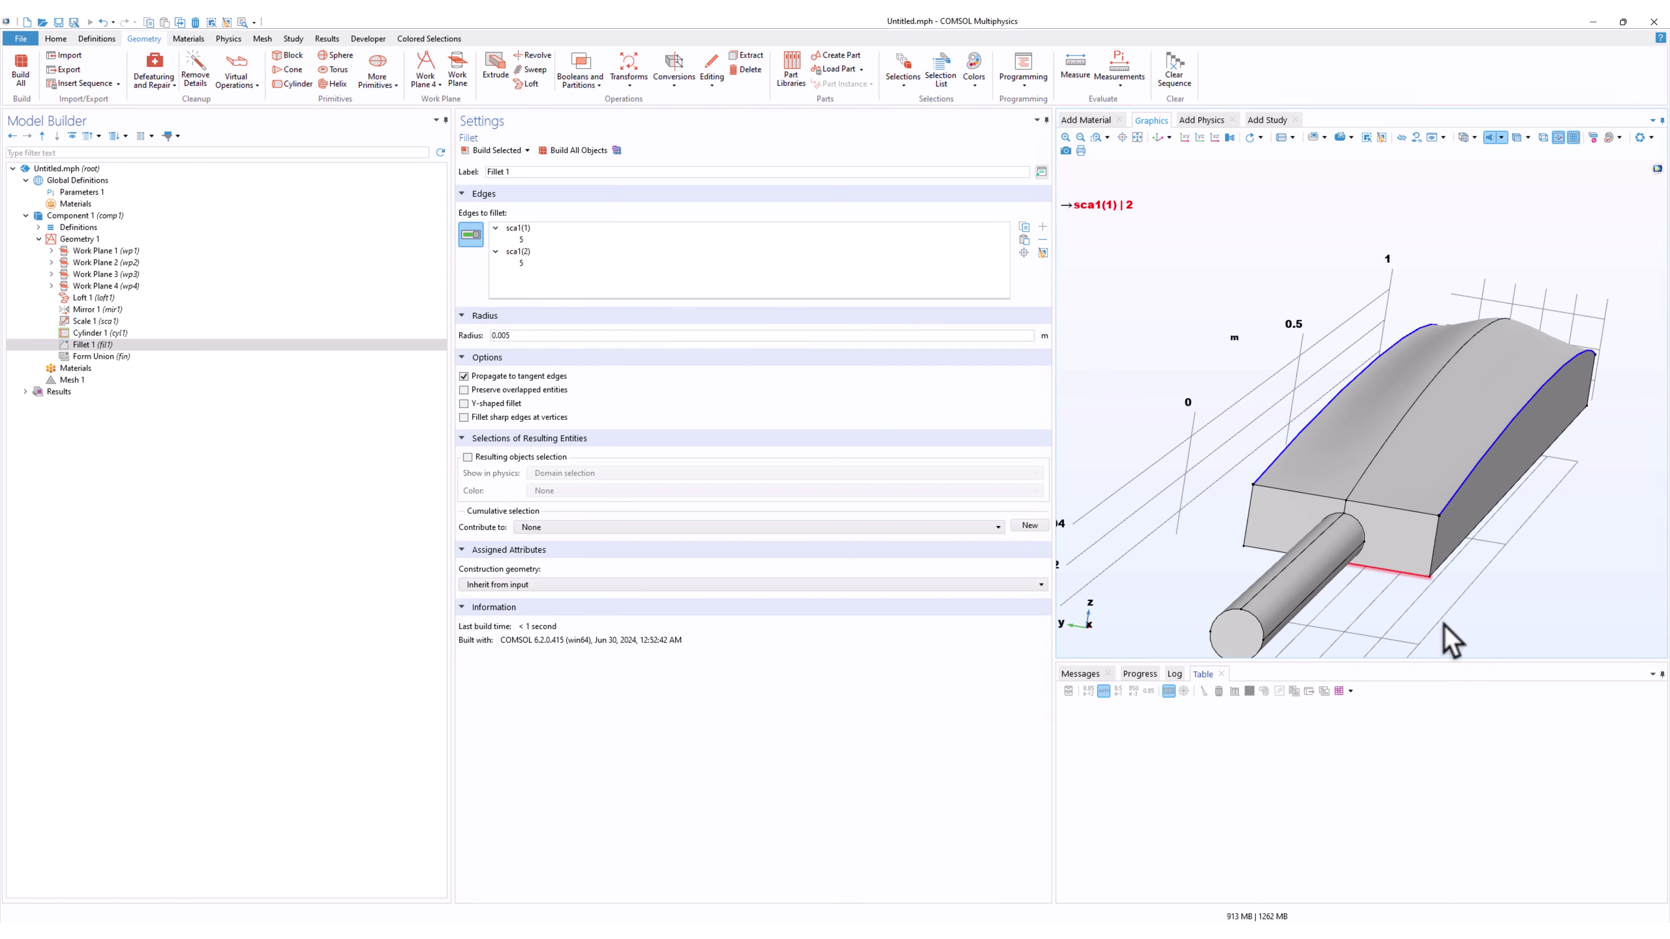
{"action": "mouse_move", "coordinate": [1465, 597]}
{"action": "left_mouse_down"}
{"action": "mouse_move", "coordinate": [1479, 575]}
{"action": "mouse_move", "coordinate": [1465, 597]}
{"action": "left_mouse_up"}
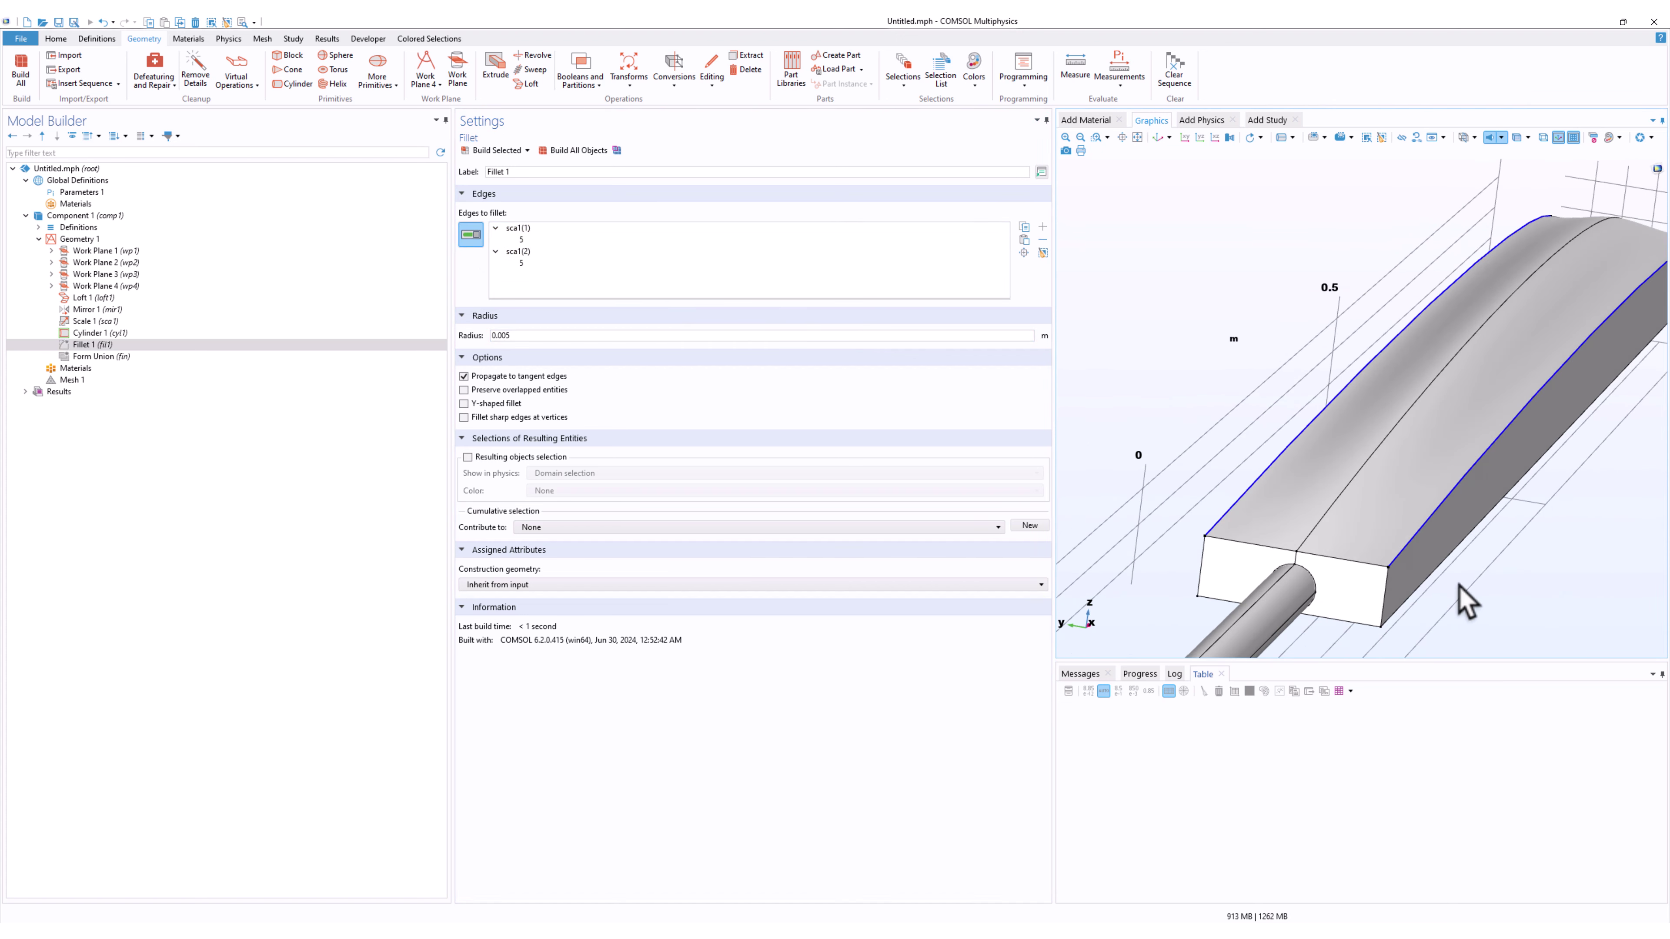
{"action": "left_click", "coordinate": [578, 150]}
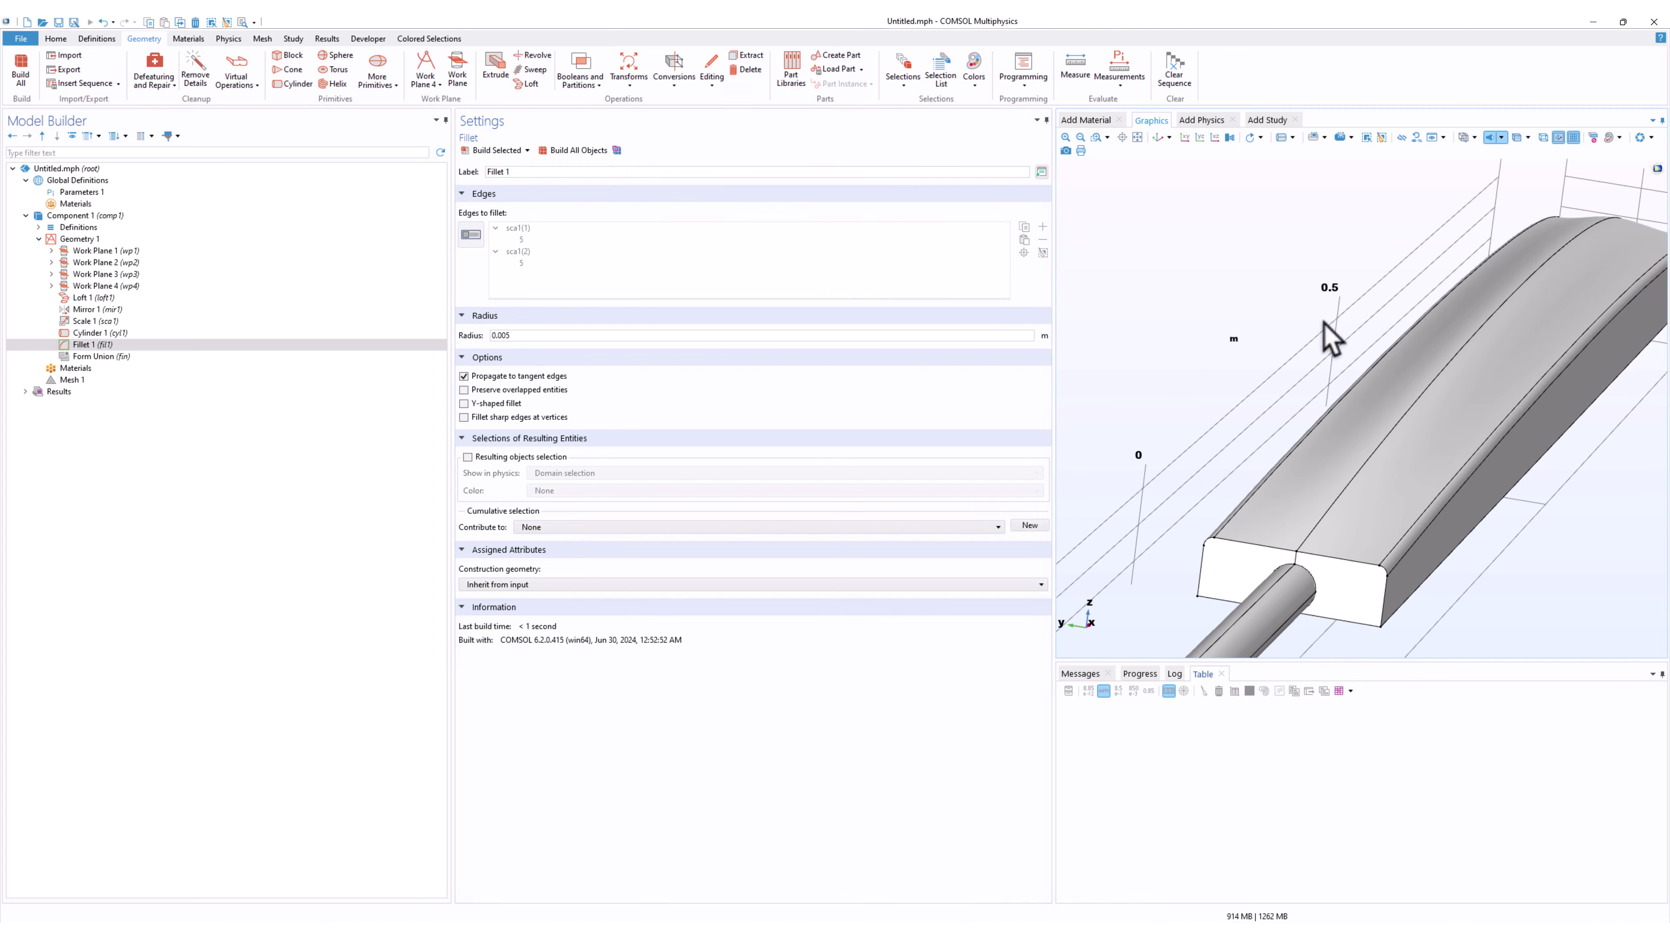
{"action": "left_click_drag", "start_coordinate": [1324, 335], "coordinate": [1446, 409]}
{"action": "scroll", "coordinate": [1322, 323], "scroll_direction": "down", "scroll_amount": 5}
{"action": "right_click_drag", "start_coordinate": [1445, 409], "coordinate": [1422, 504]}
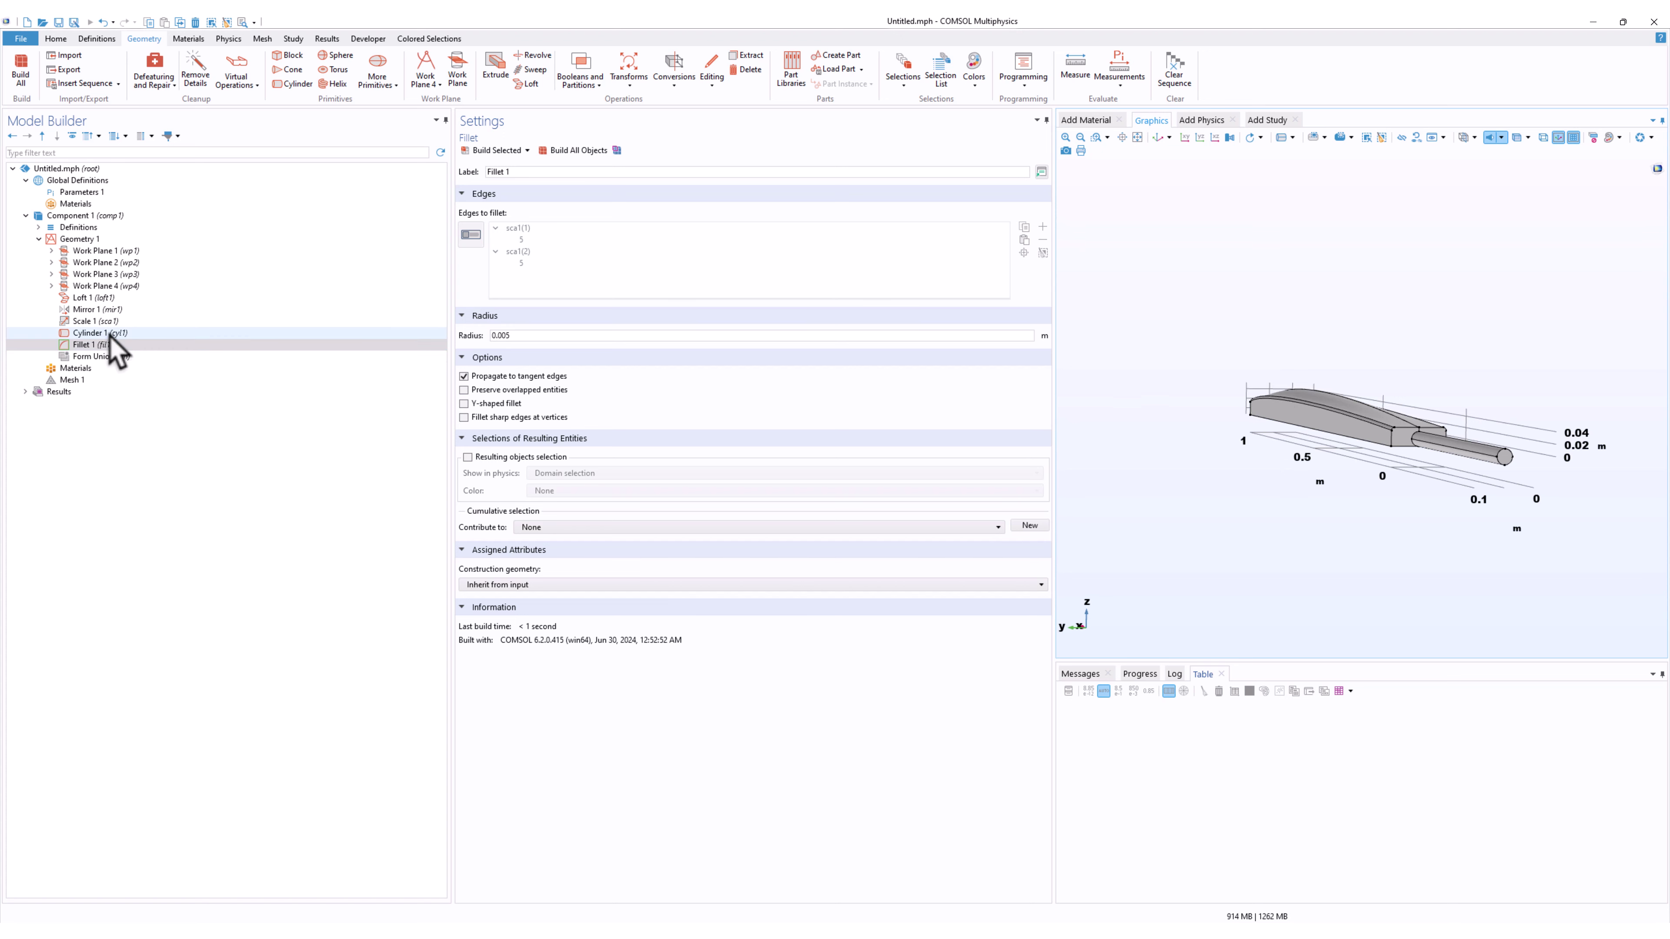
Review the Loft 1 and Mirror 1 settings while orbiting and panning the finished part.
{"action": "left_click", "coordinate": [108, 298]}
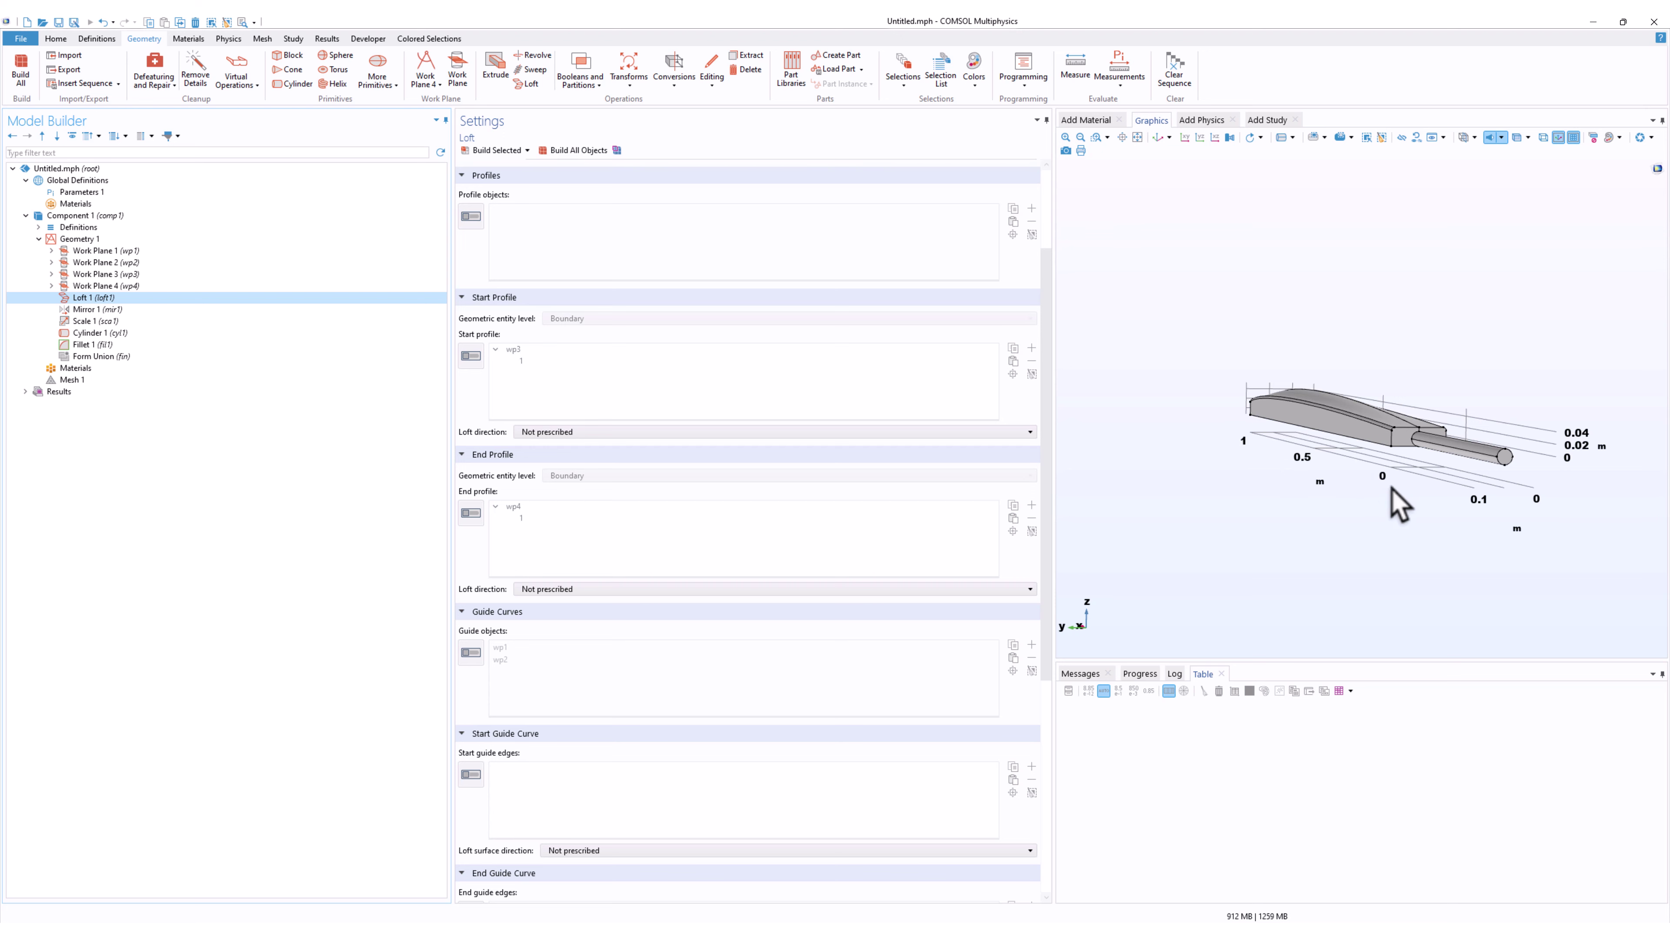
{"action": "left_click_drag", "start_coordinate": [1392, 488], "coordinate": [1346, 499]}
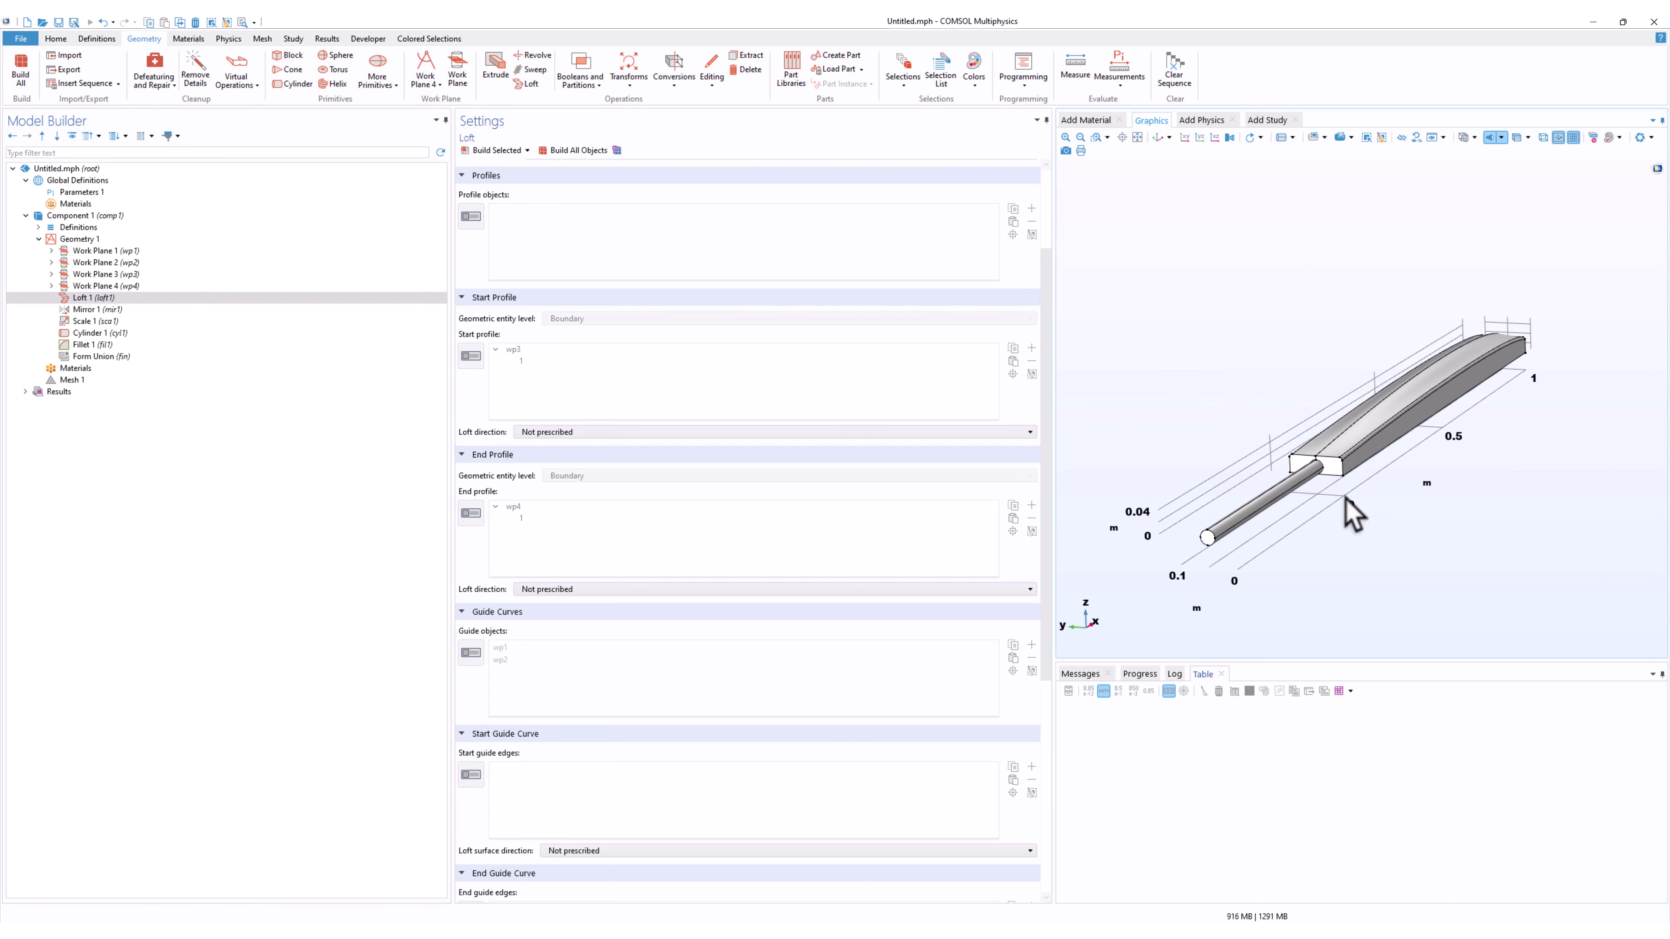
{"action": "left_click", "coordinate": [105, 310]}
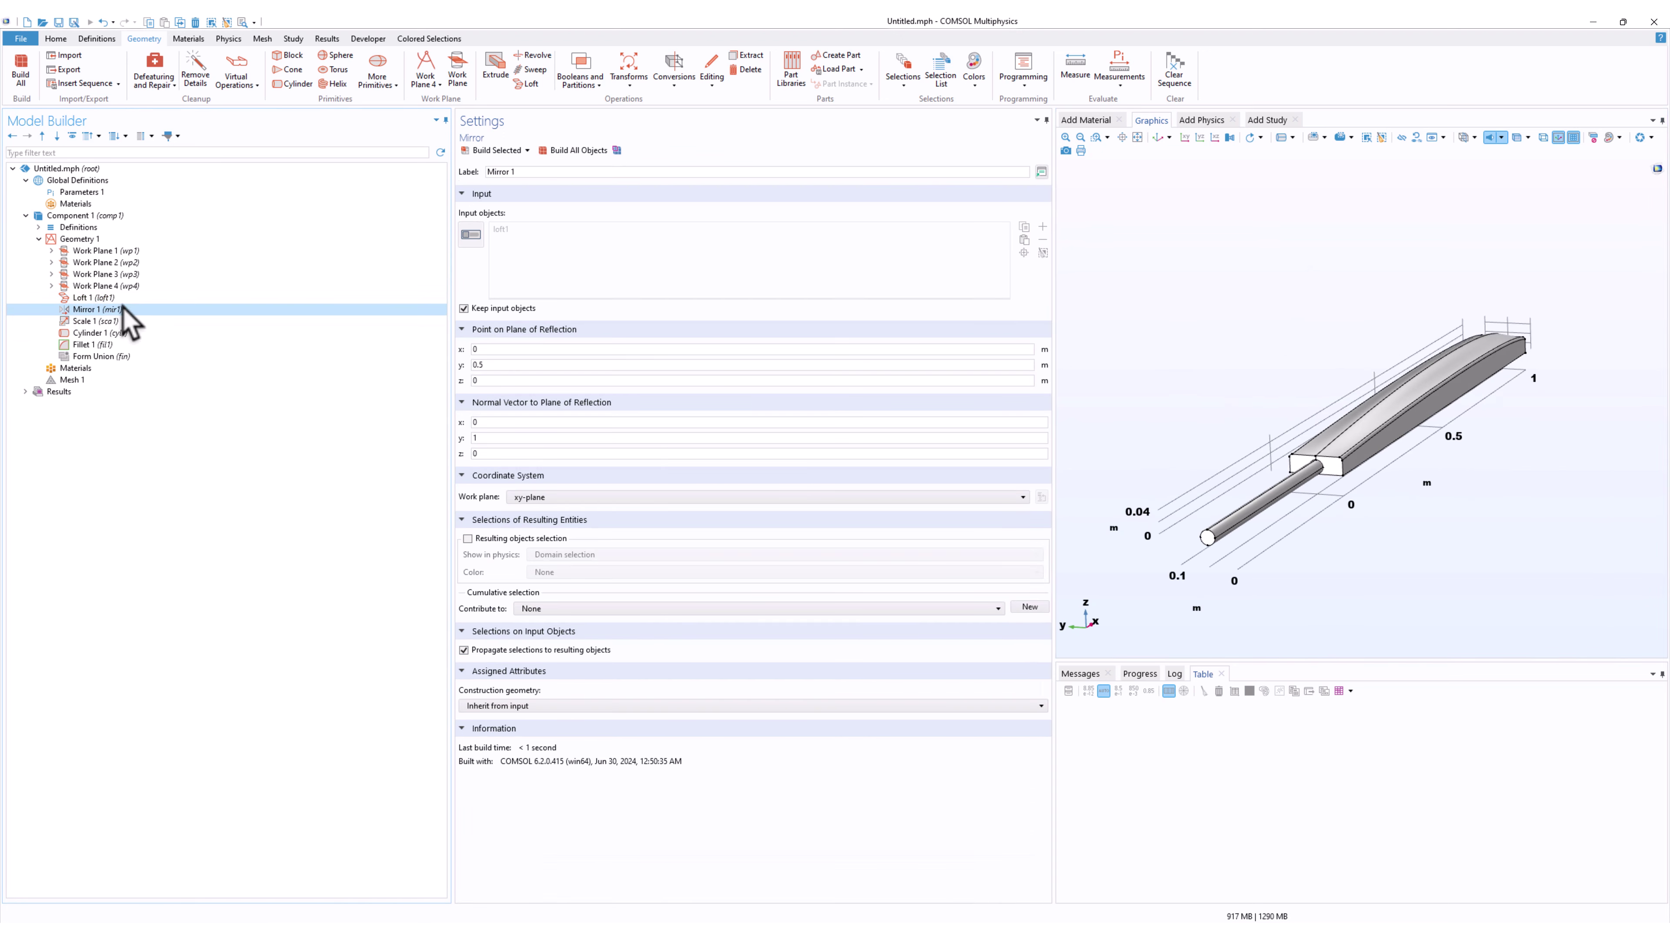
{"action": "key", "text": "Up"}
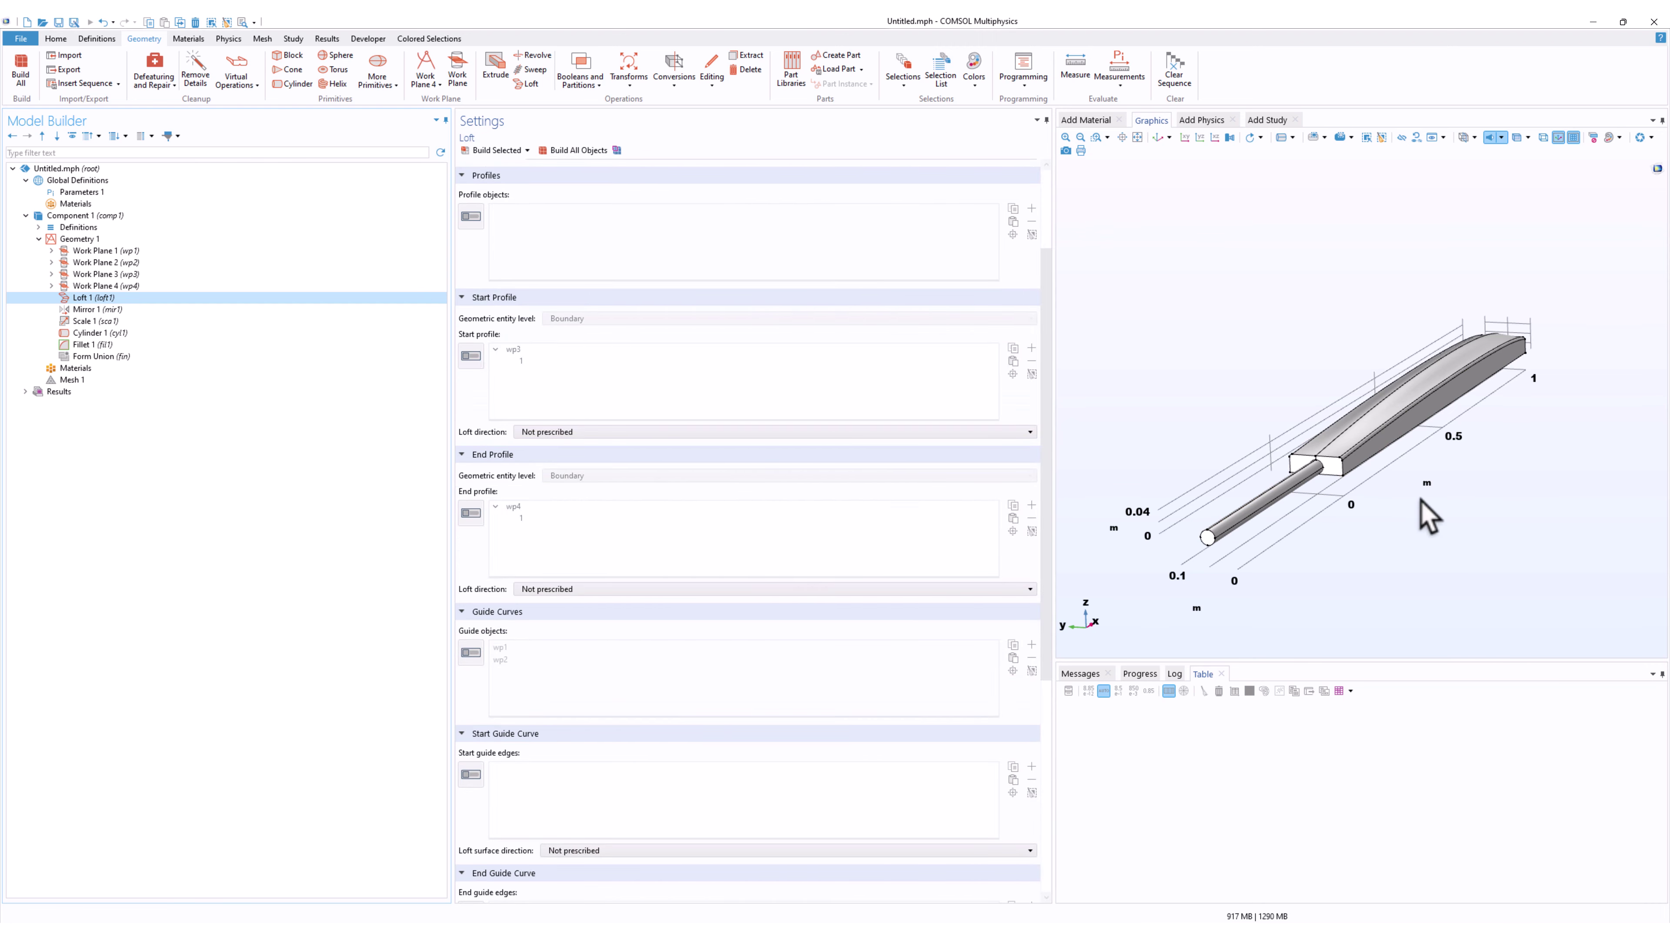
{"action": "left_click_drag", "start_coordinate": [1420, 511], "coordinate": [1428, 478]}
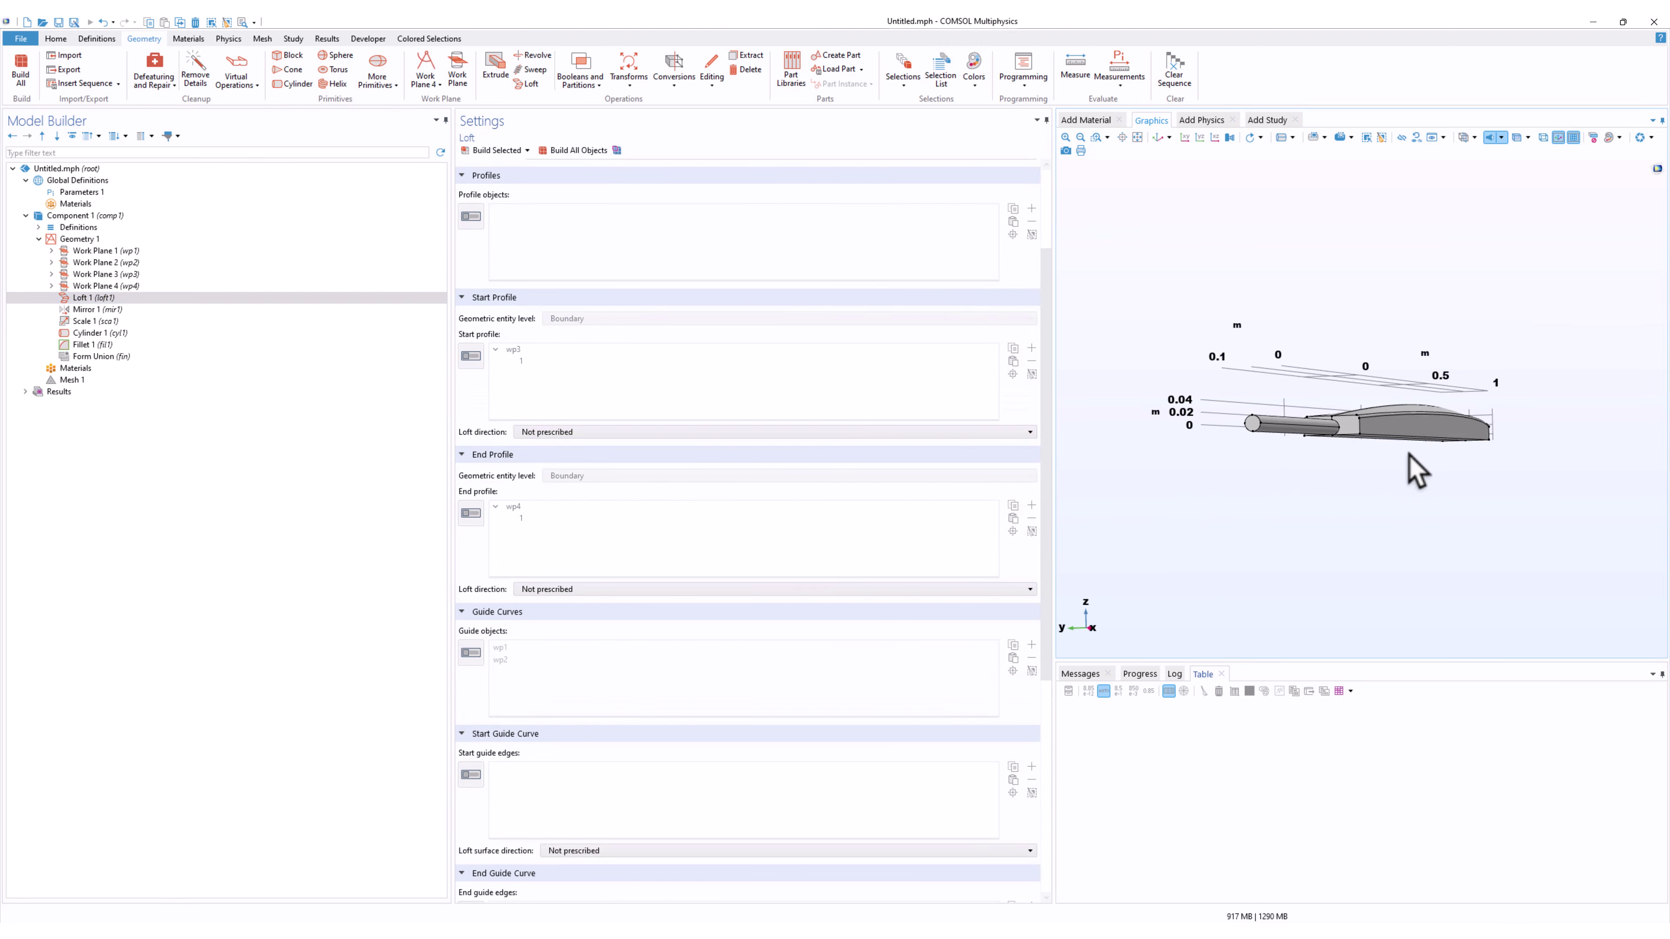
{"action": "left_click_drag", "start_coordinate": [1417, 490], "coordinate": [1427, 505]}
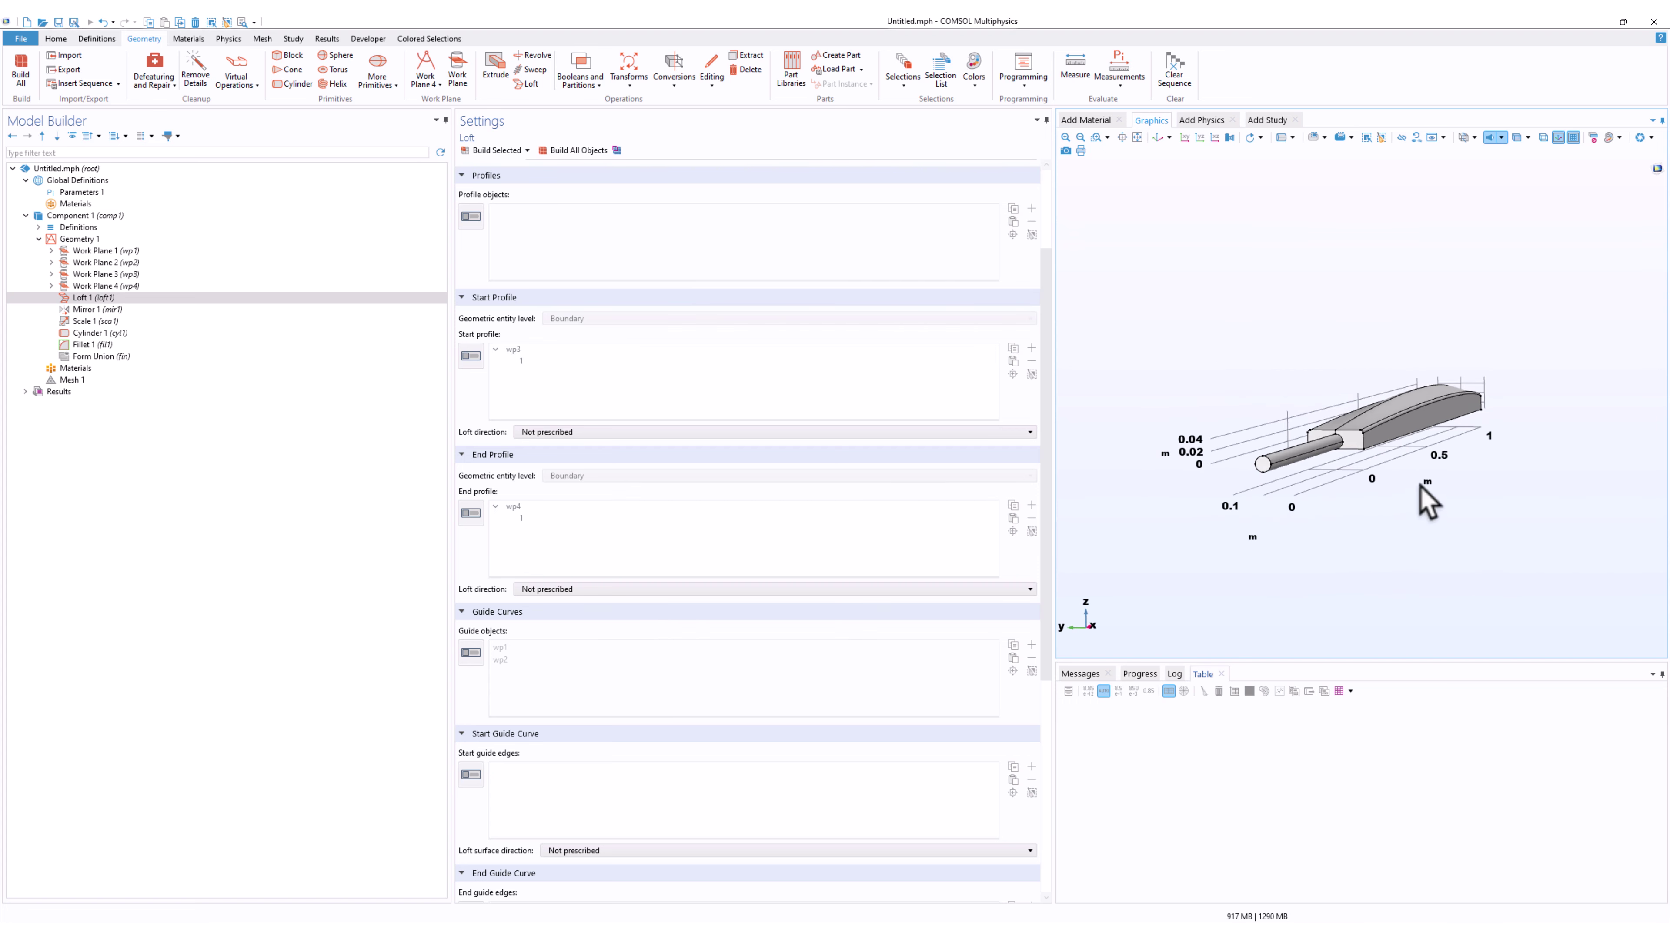
{"action": "scroll", "coordinate": [1409, 448], "scroll_direction": "up", "scroll_amount": 3}
{"action": "right_click_drag", "start_coordinate": [1380, 321], "coordinate": [1389, 493]}
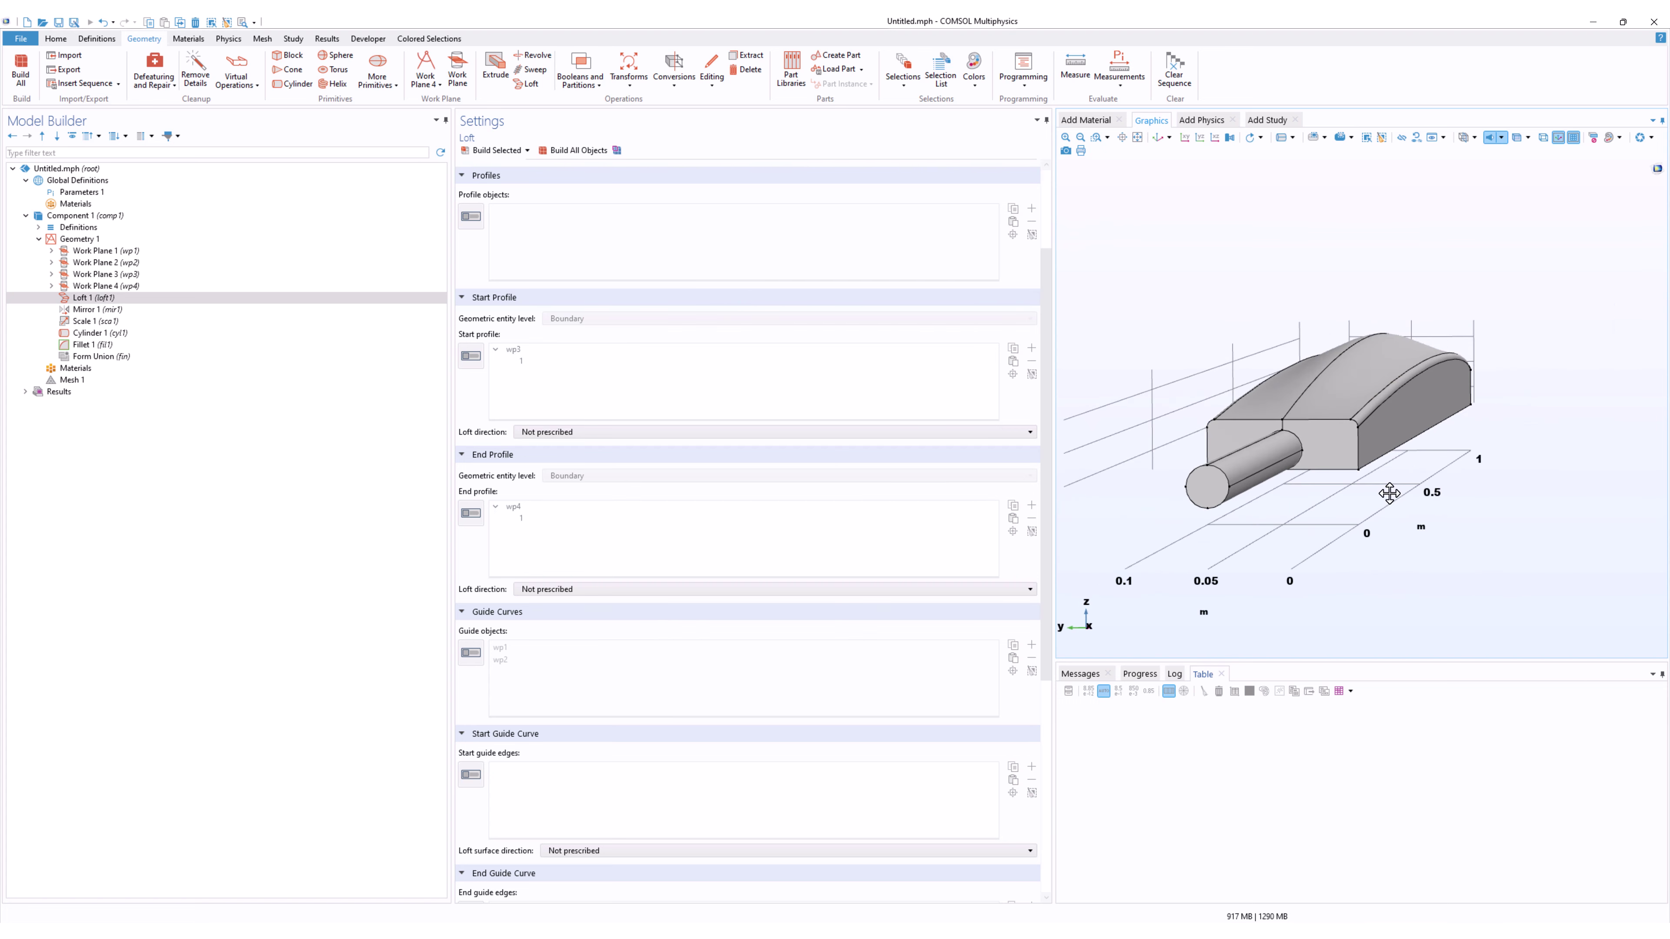
{"action": "left_click_drag", "start_coordinate": [1389, 493], "coordinate": [1398, 507]}
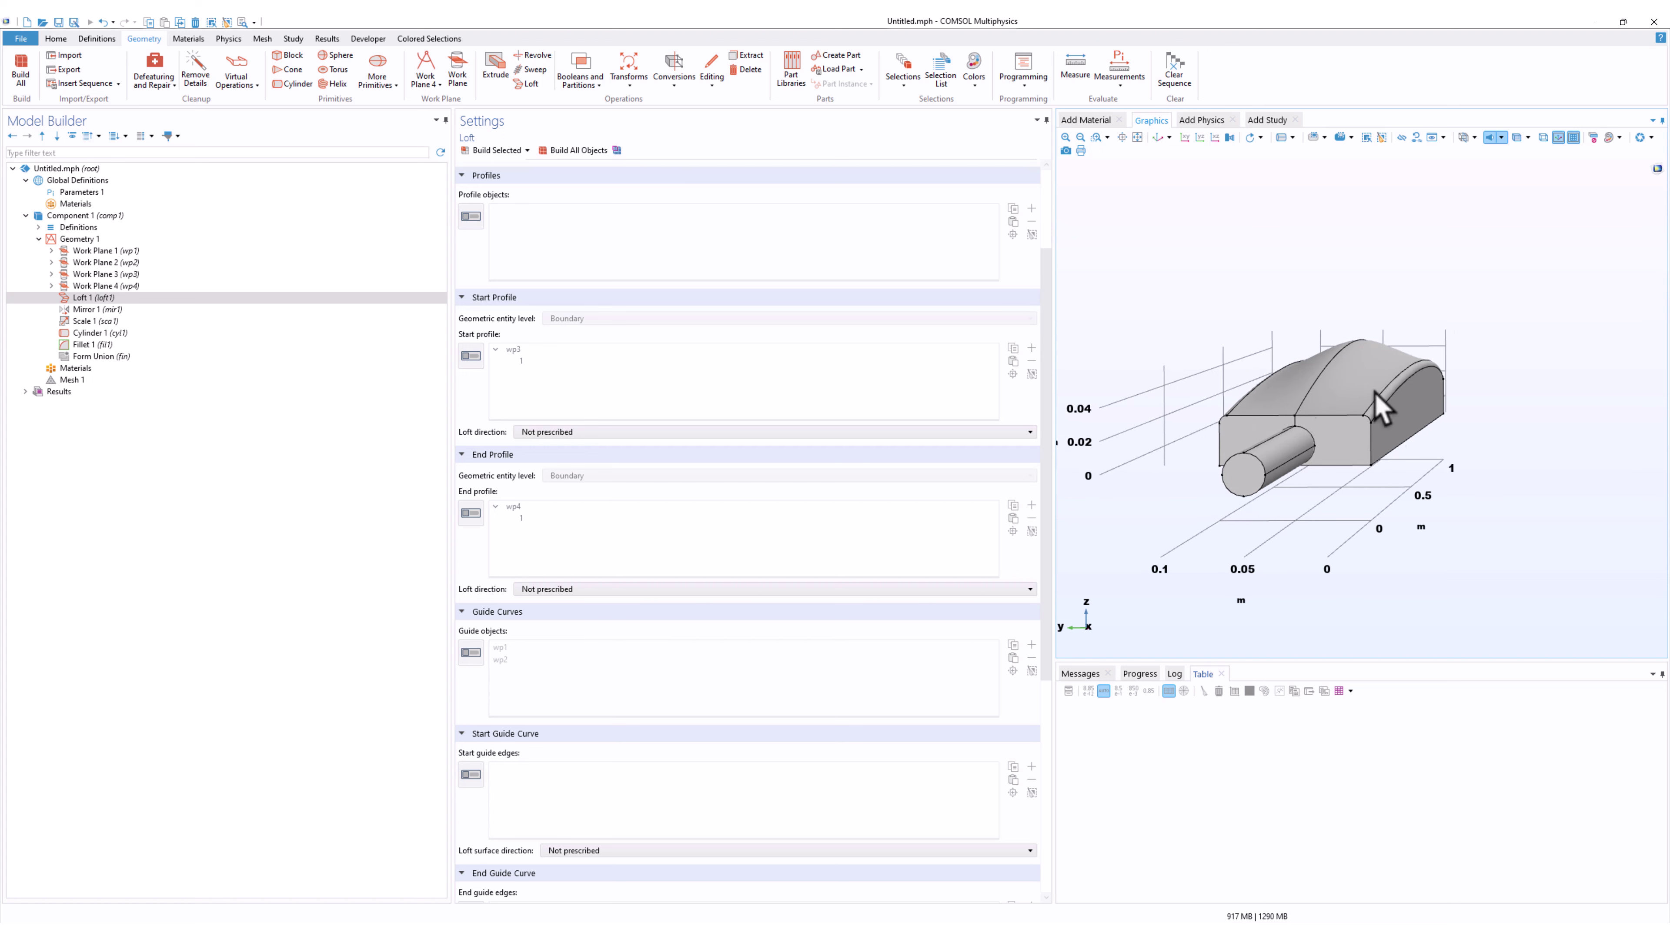
{"action": "right_click_drag", "start_coordinate": [1434, 469], "coordinate": [1453, 480]}
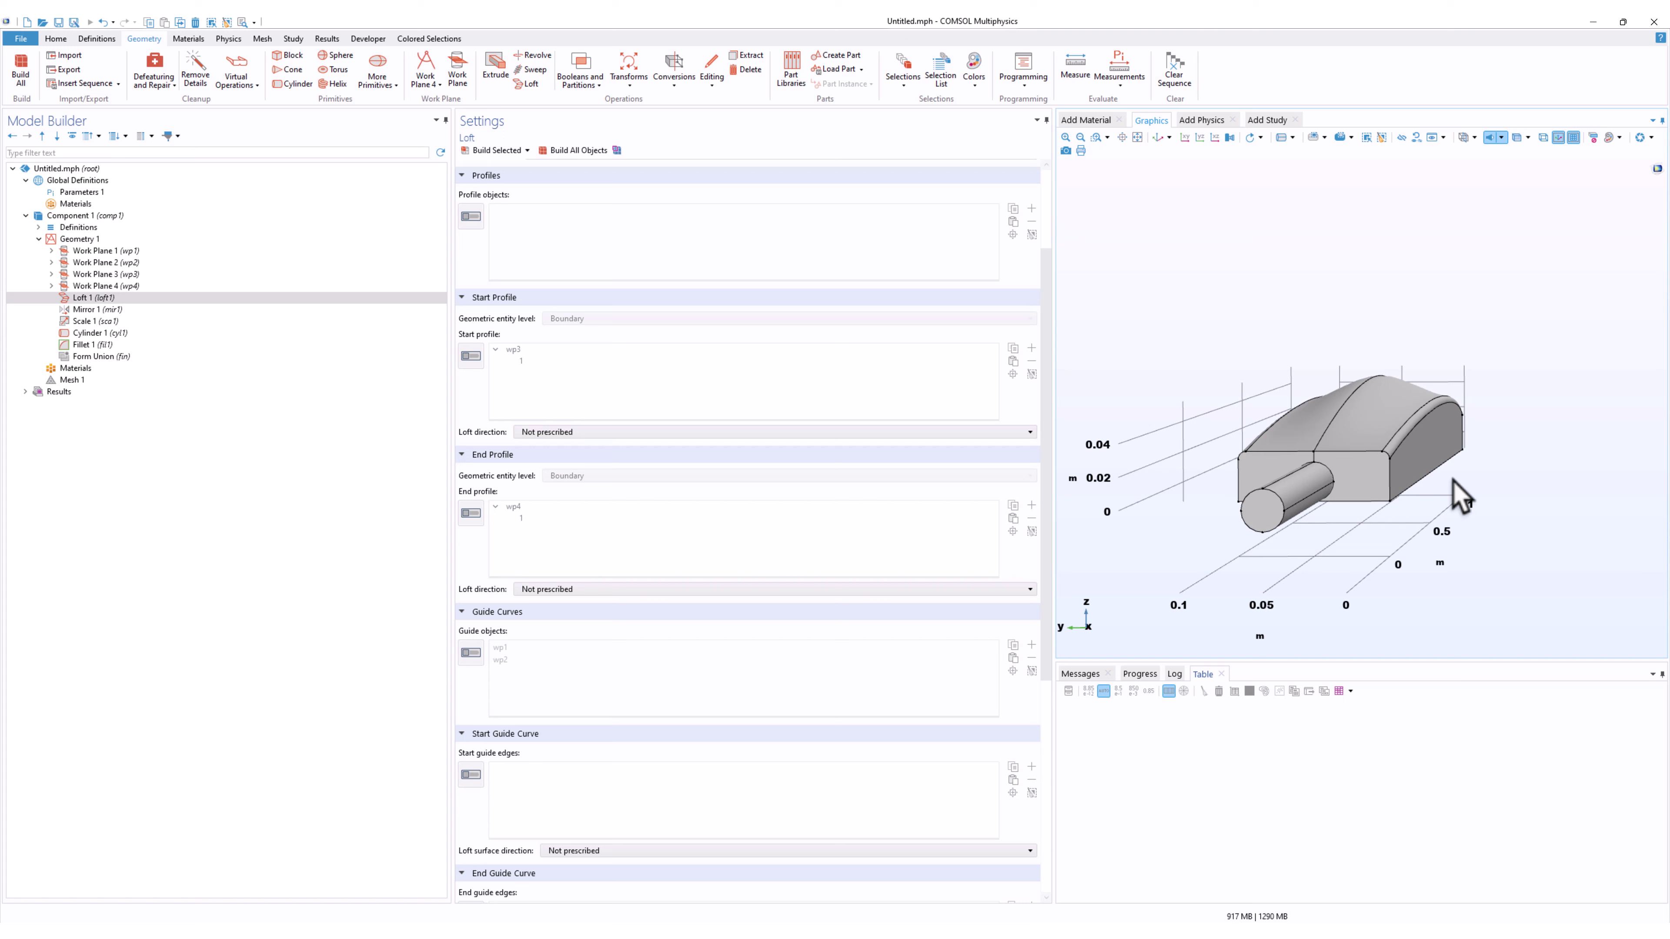
{"action": "left_click_drag", "start_coordinate": [1470, 500], "coordinate": [1470, 503]}
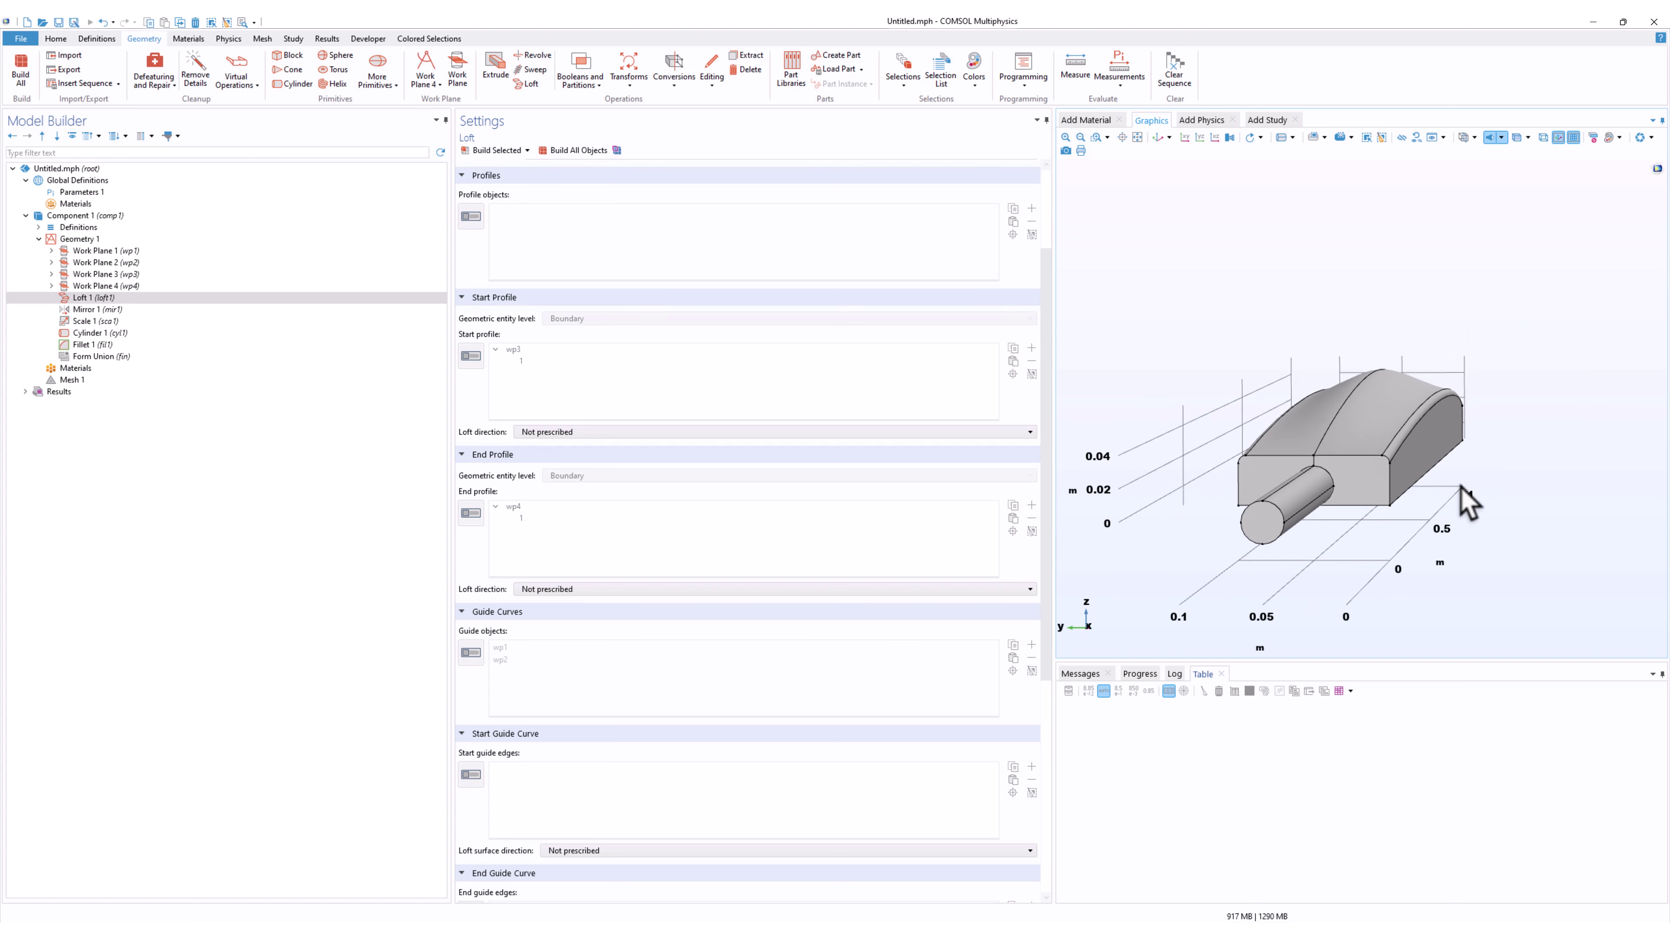